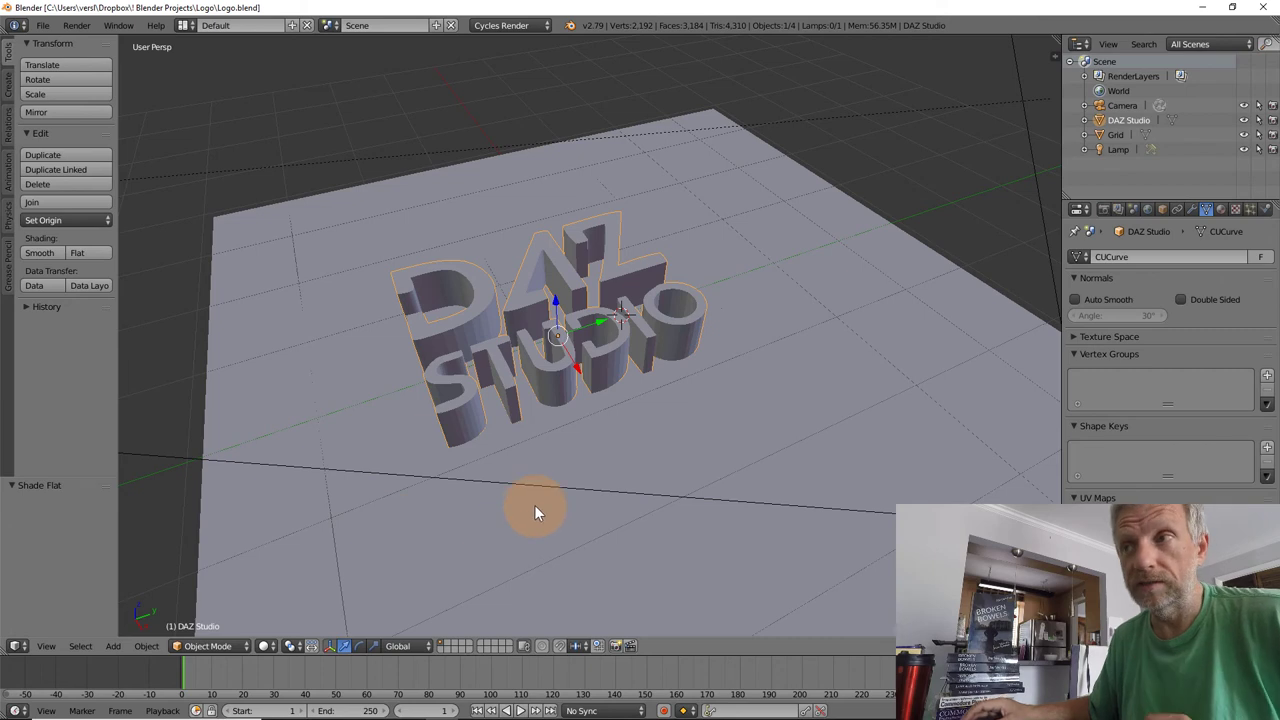
- Switch from the DAZ Studio logo scene to the empty second layer
middle_click_drag(573, 458, 620, 471)
scroll(620, 471, "down", 1)
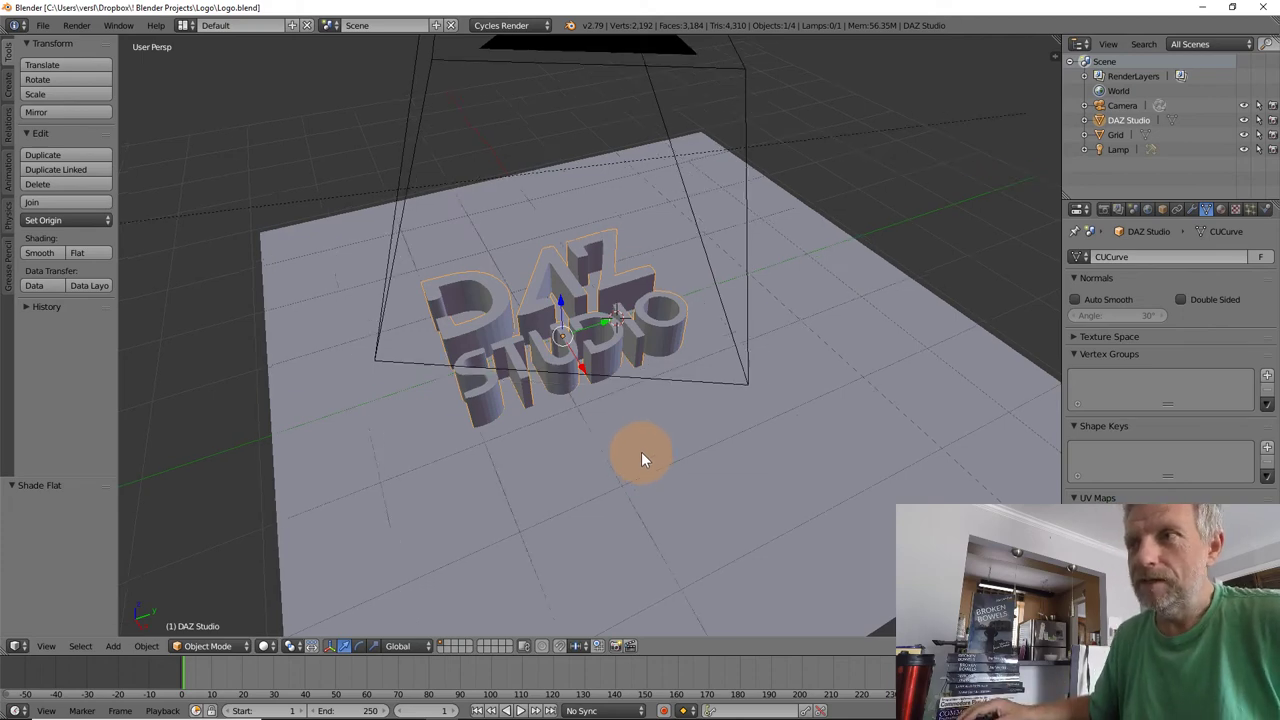
middle_click_drag(641, 451, 480, 650)
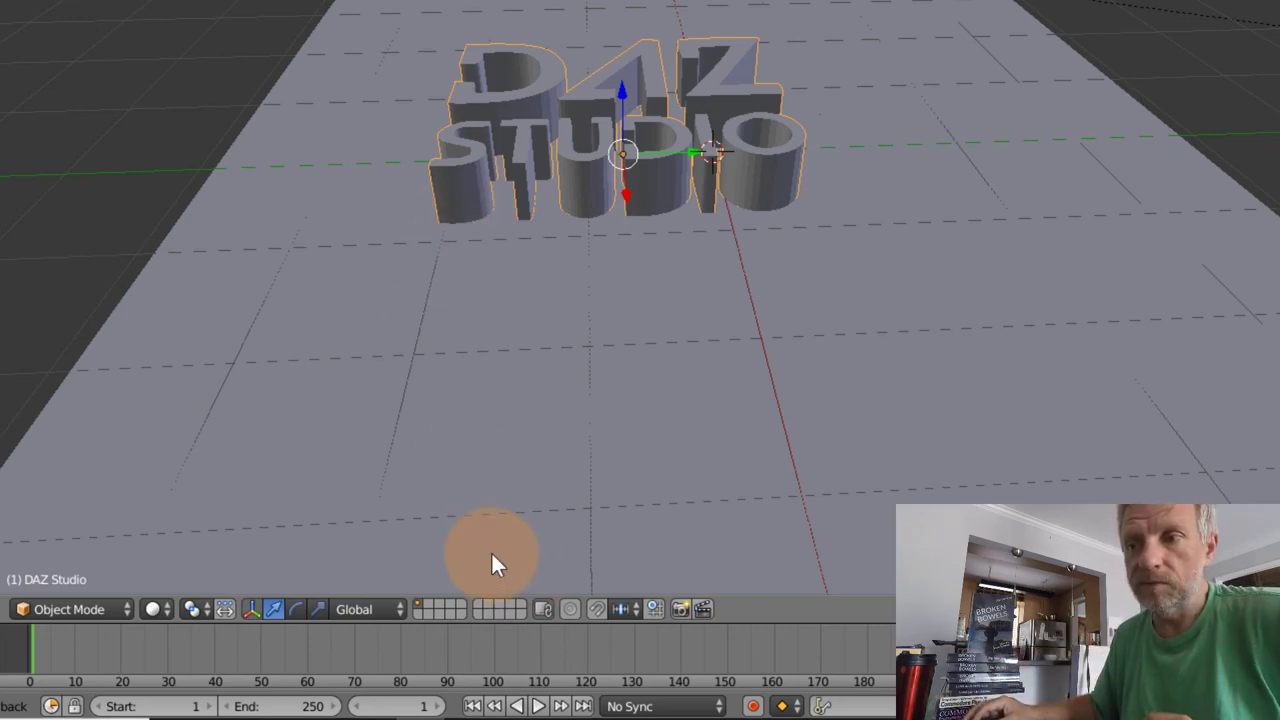
left_click(426, 607)
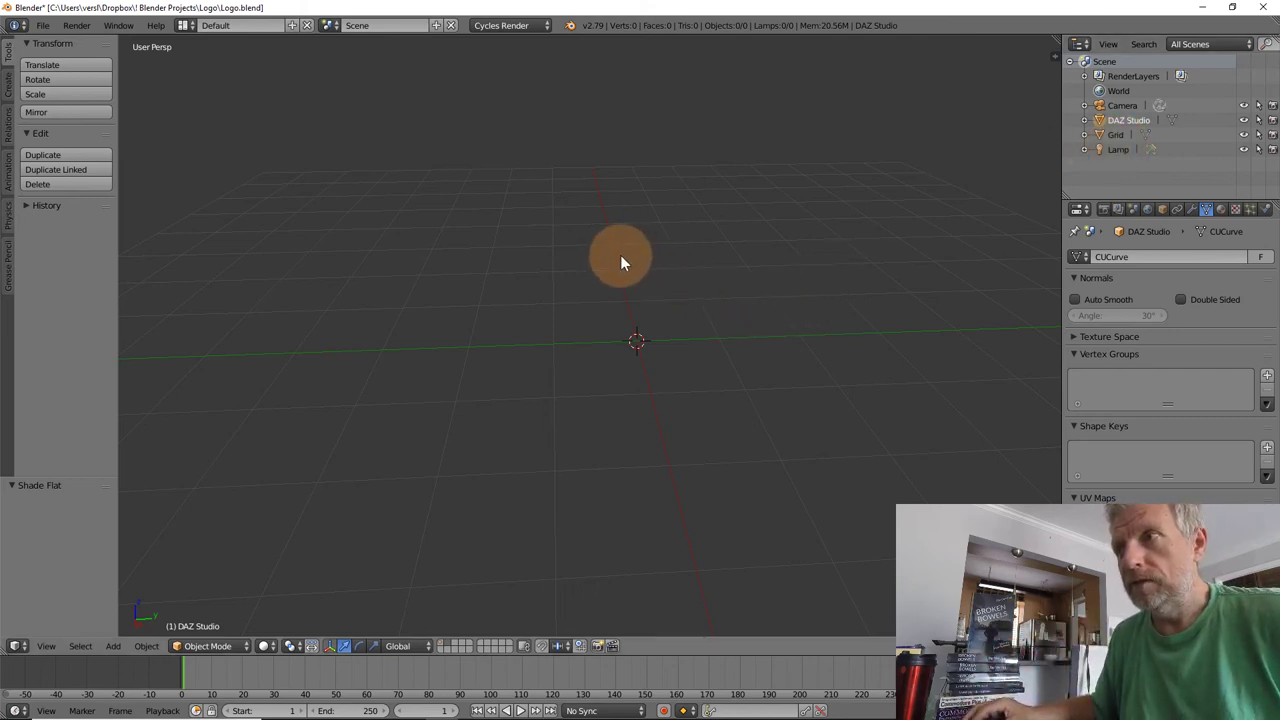
- Add a cylinder mesh at the 3D cursor and set its vertices to 8
middle_click_drag(652, 316, 517, 335)
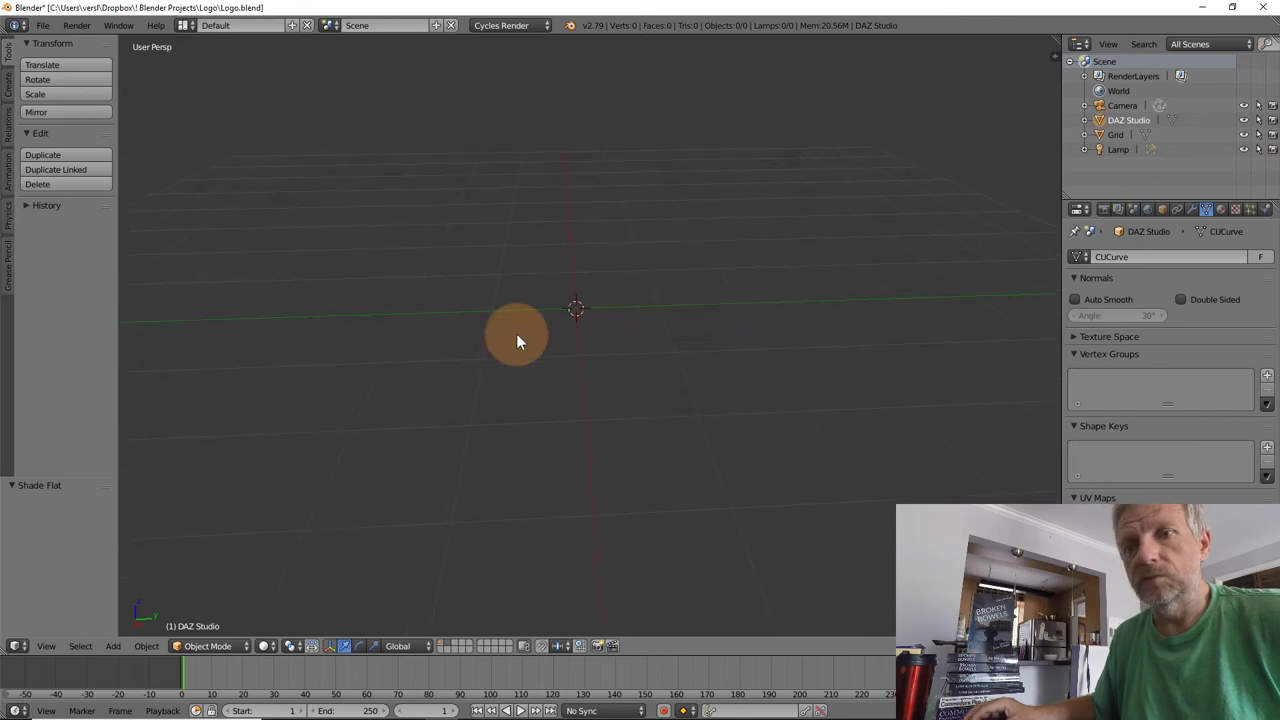
key("shift+a")
mouse_move(234, 490)
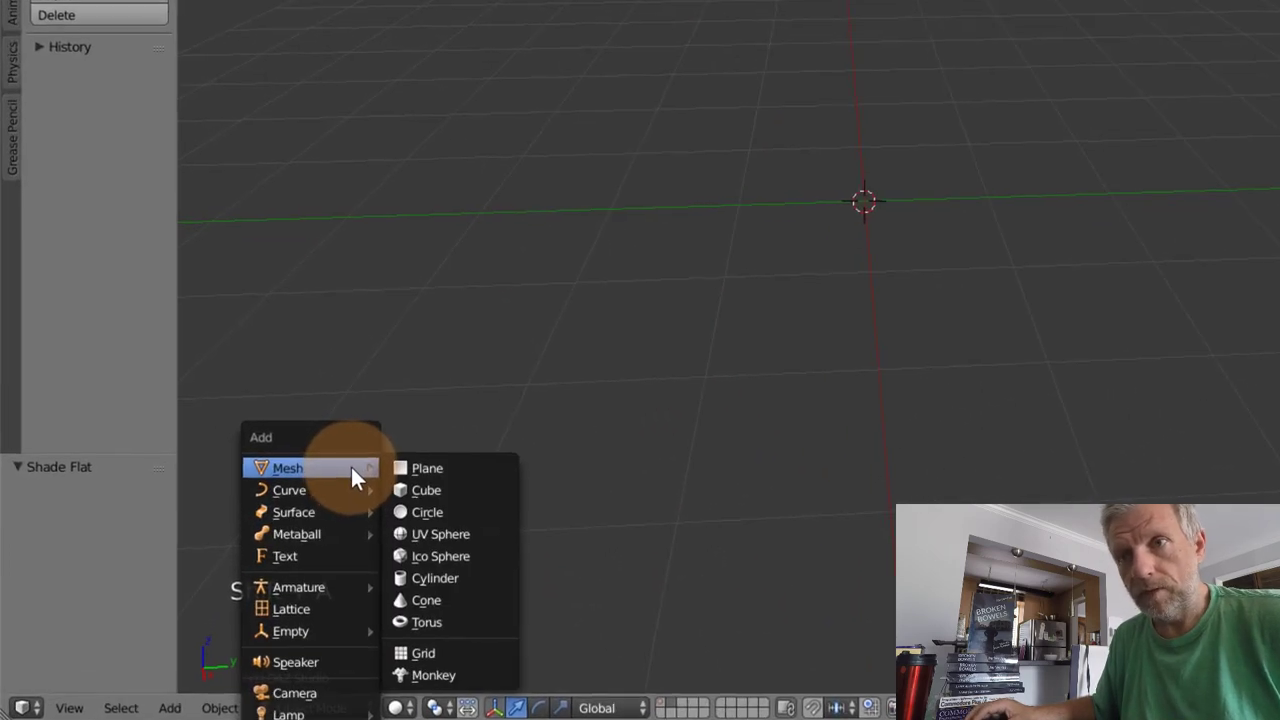
left_click(493, 579)
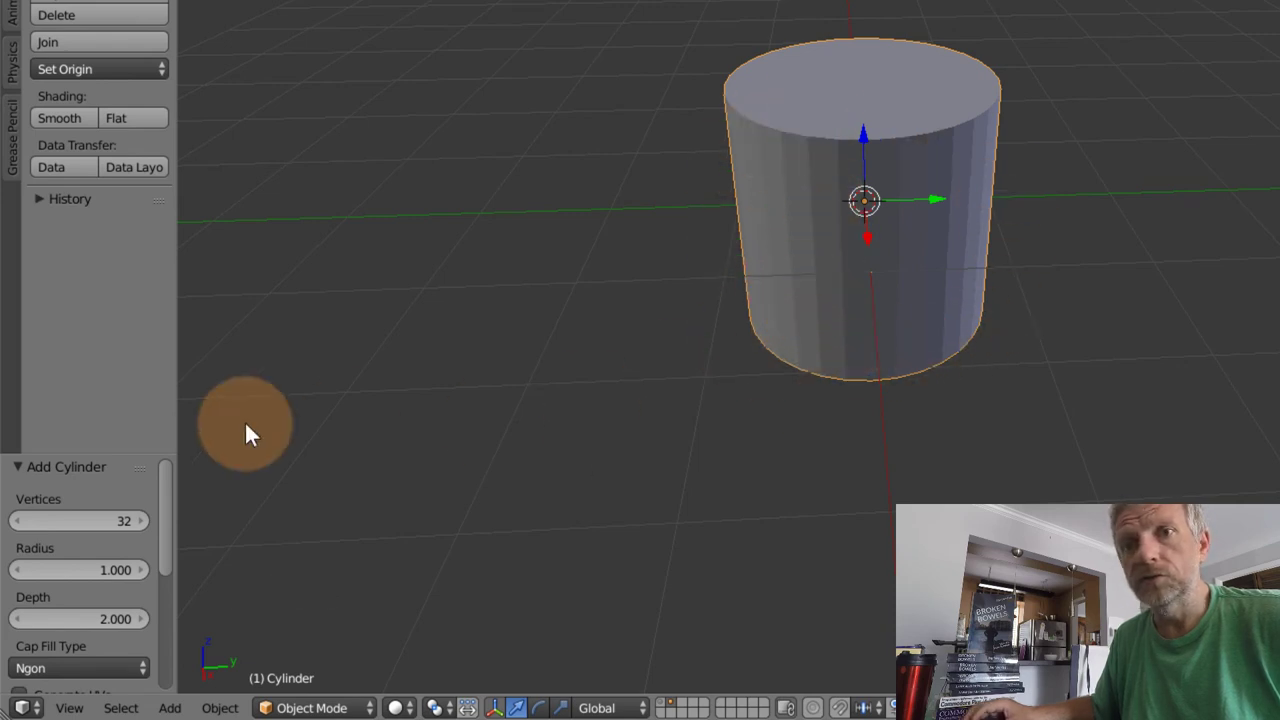
left_click(88, 521)
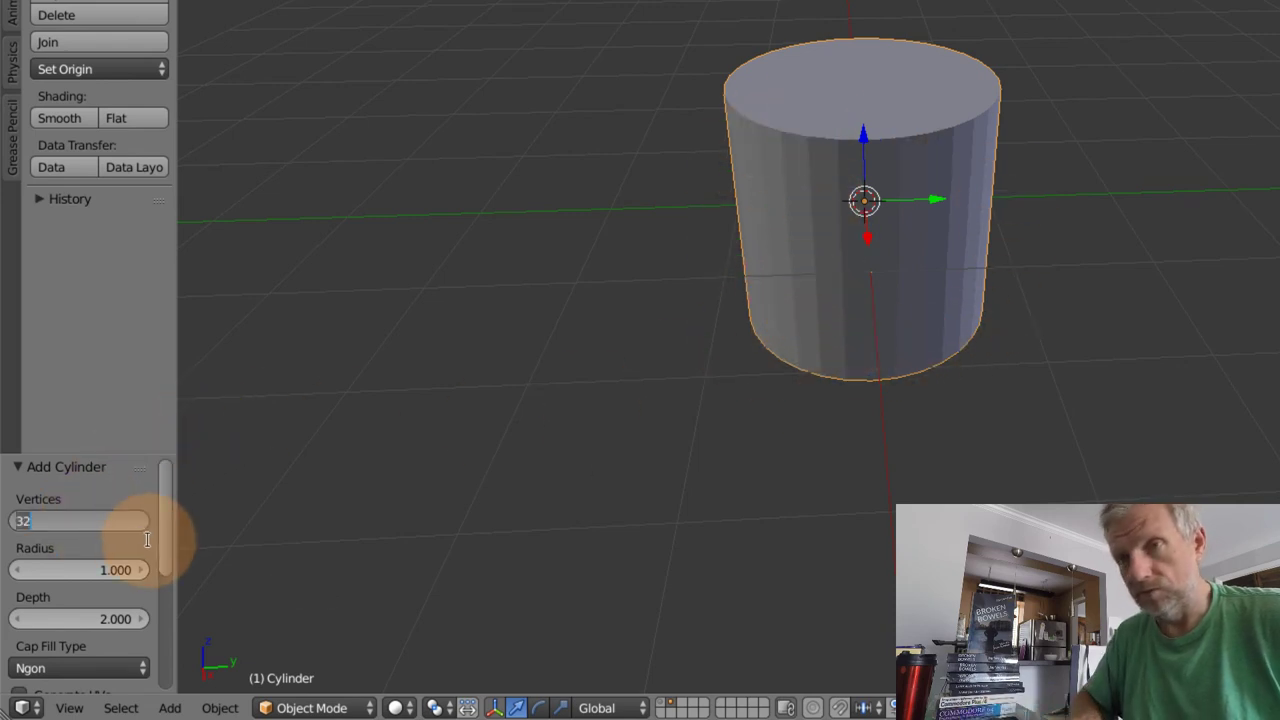
type("8")
key("Tab")
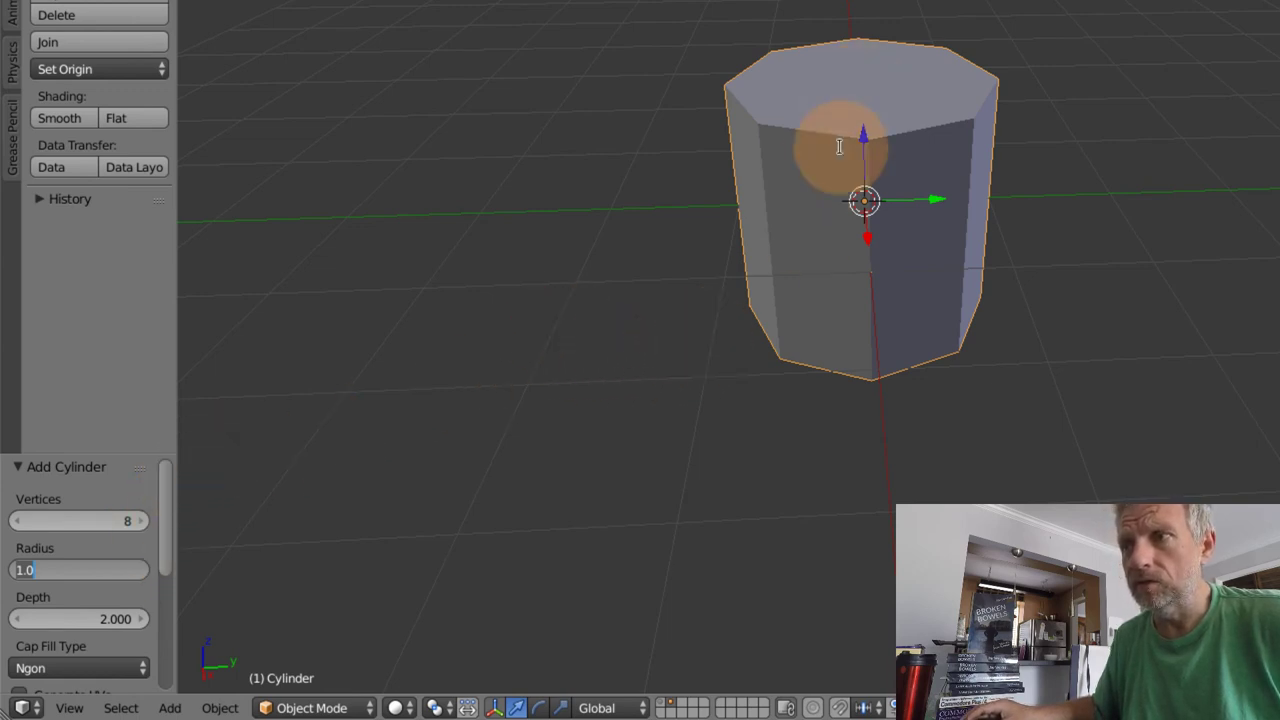
left_click(780, 283)
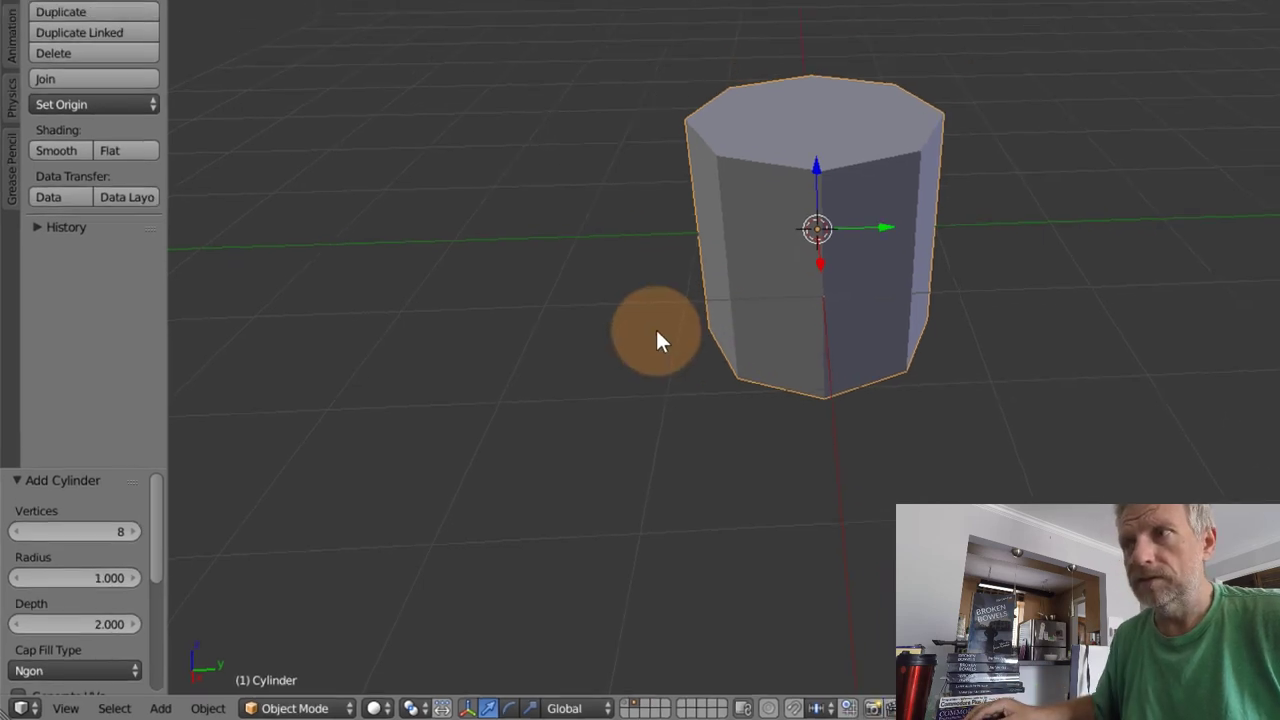
- Move the cylinder up 1 unit along the Z axis so its base sits on the grid floor
middle_click_drag(698, 316, 766, 168)
middle_click_drag(545, 324, 365, 330)
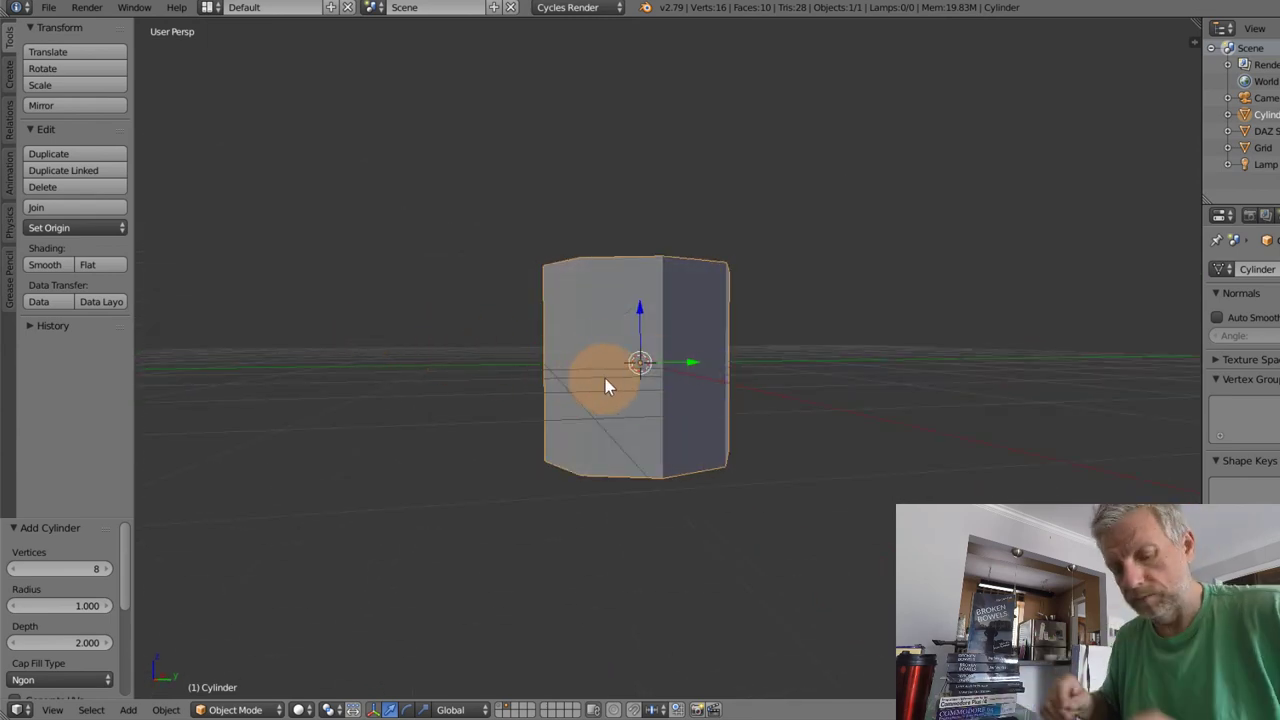
key("g")
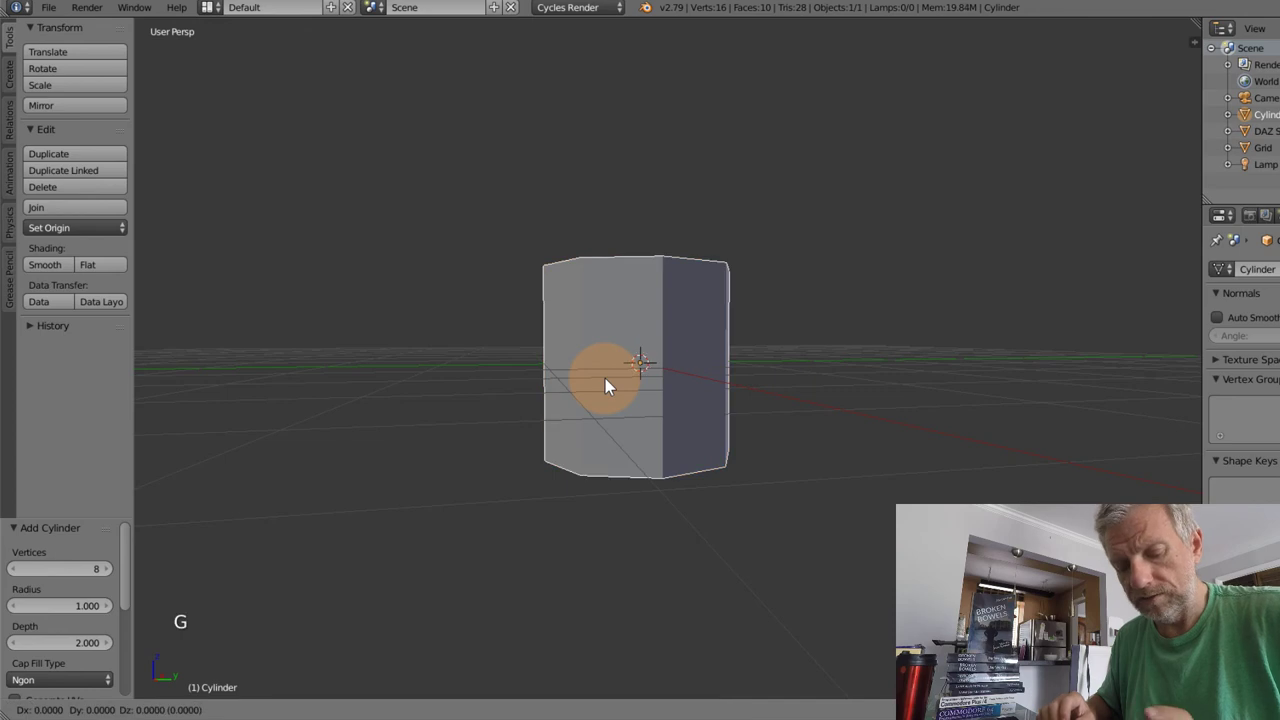
key("z")
key("1")
key("Return")
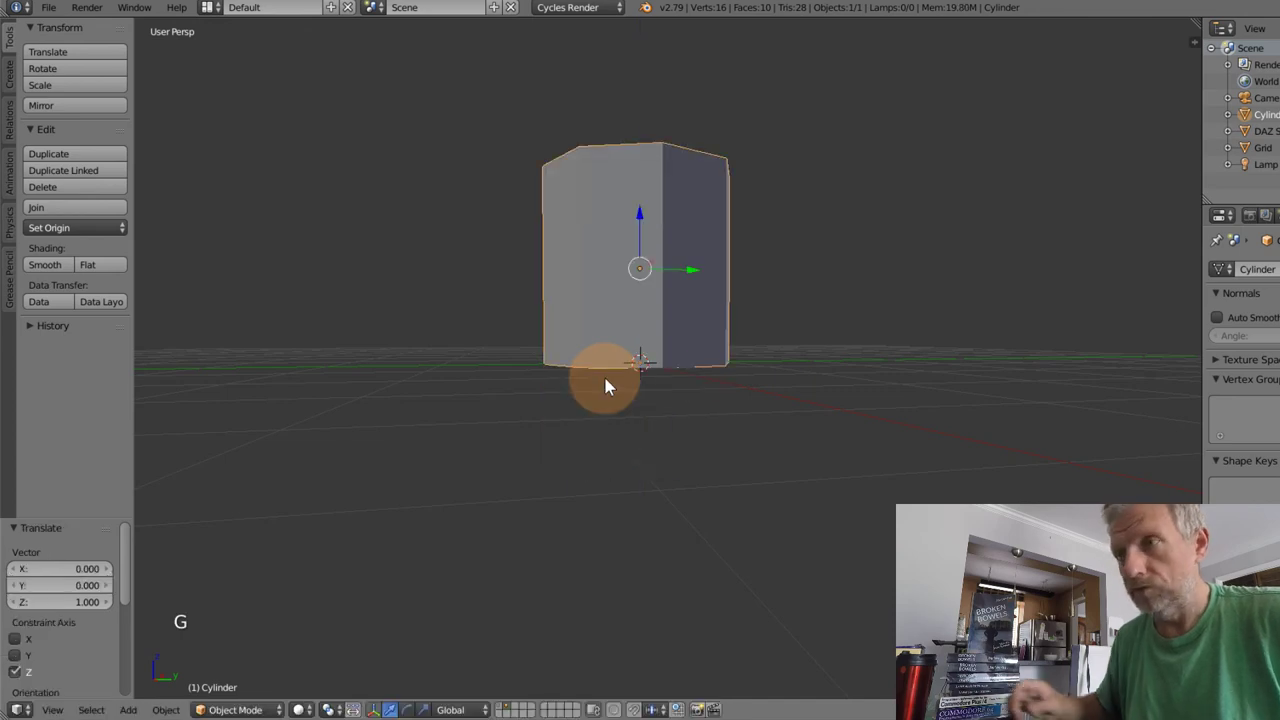
- Place the 3D cursor away from the cylinder and snap it back to the scene center
mouse_move(603, 384)
middle_mouse_down()
mouse_move(600, 346)
mouse_move(582, 368)
mouse_move(586, 403)
middle_mouse_up()
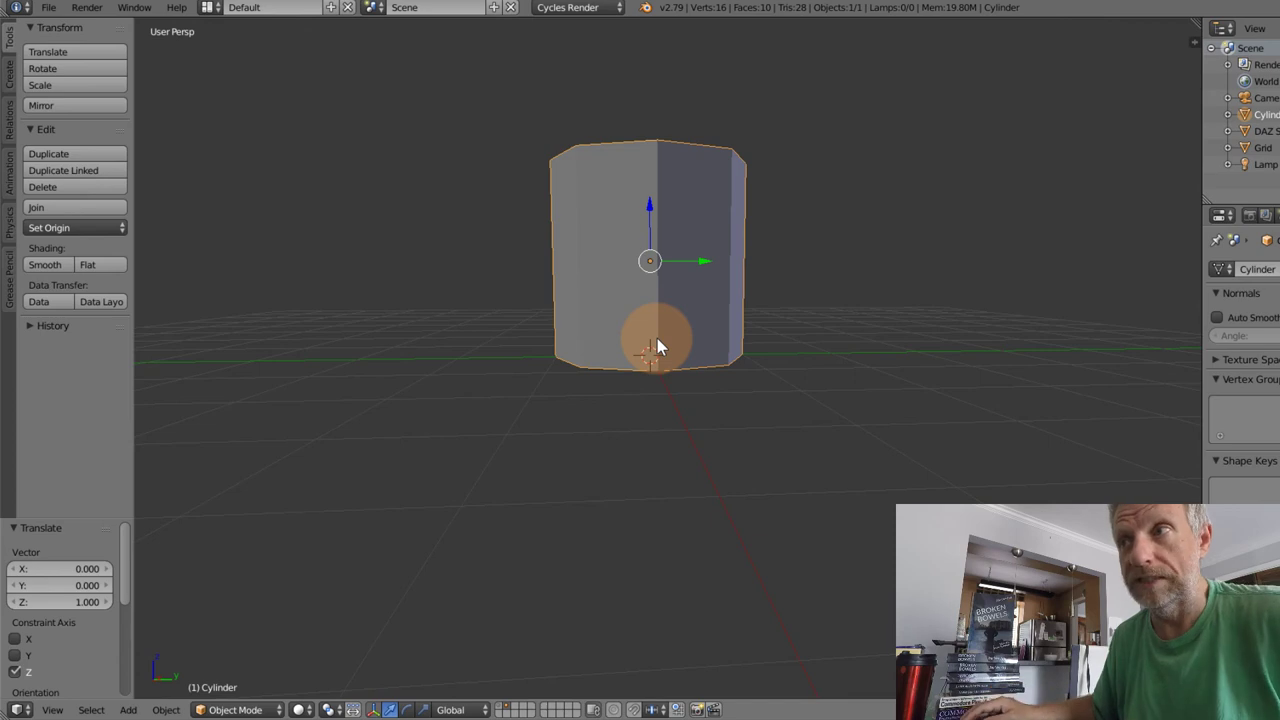
middle_click_drag(633, 391, 659, 320)
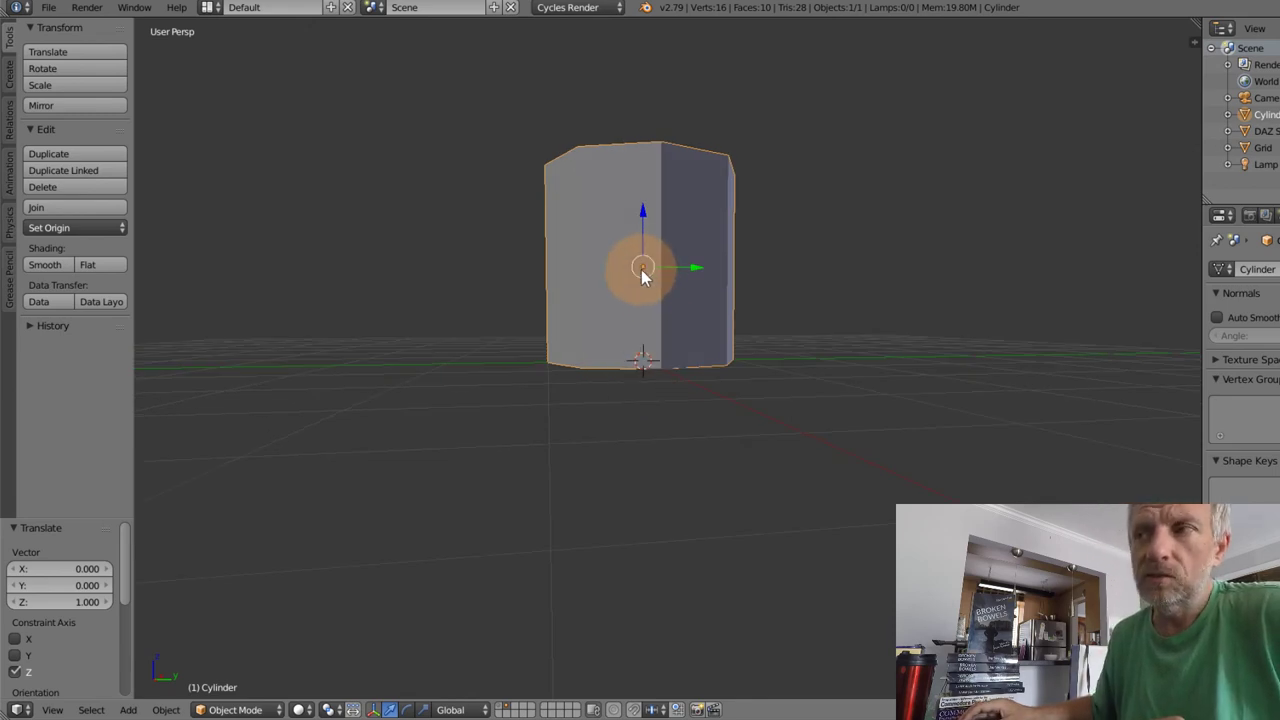
middle_click_drag(651, 277, 683, 213)
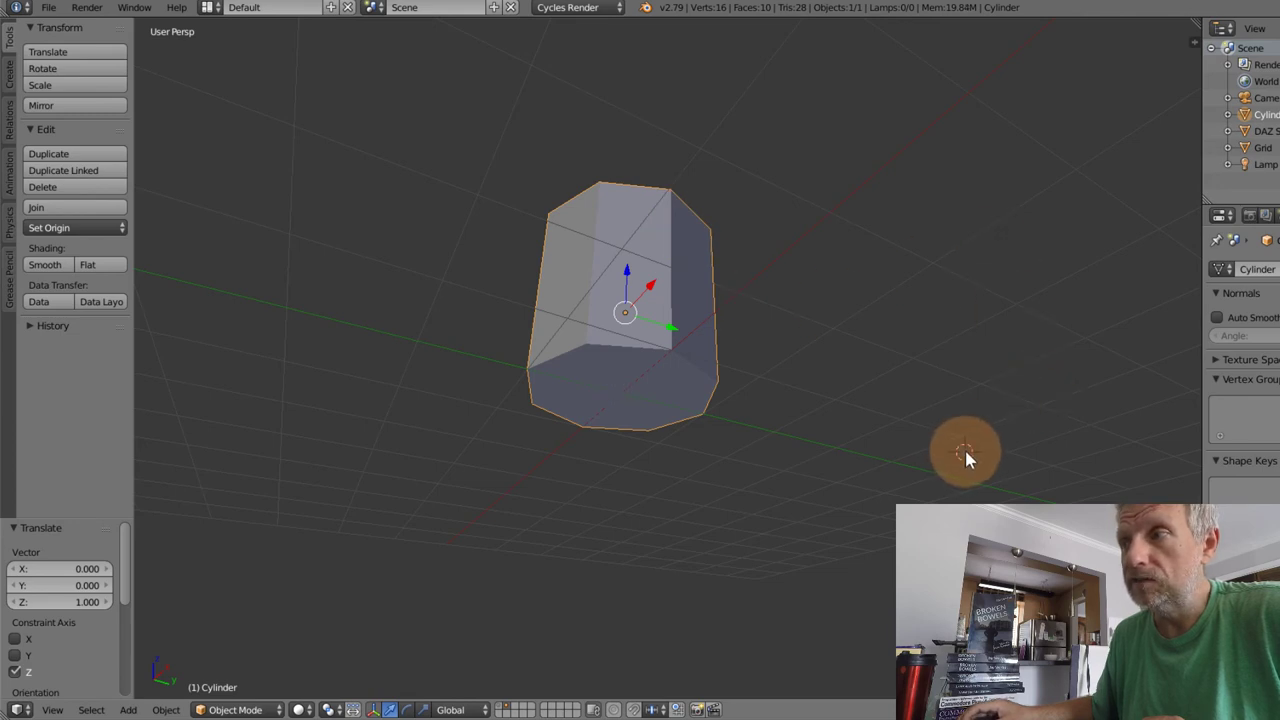
left_click(313, 133)
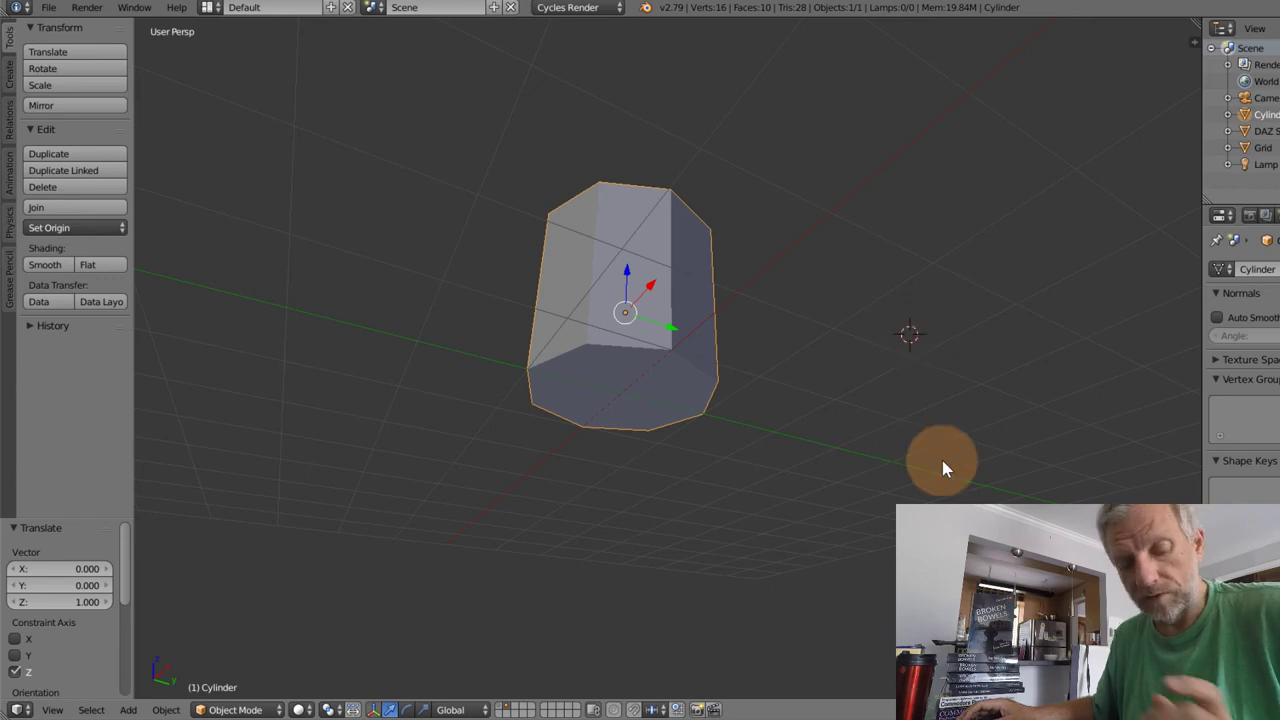
key("shift+s")
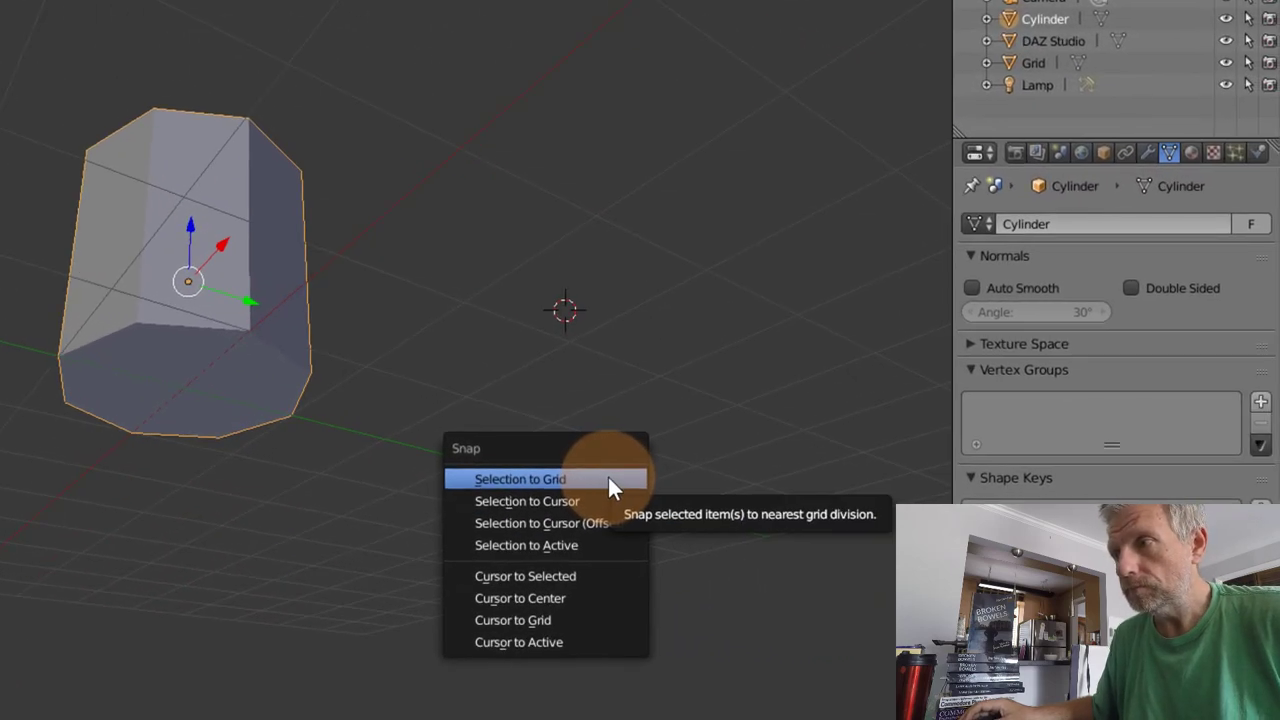
left_click(630, 594)
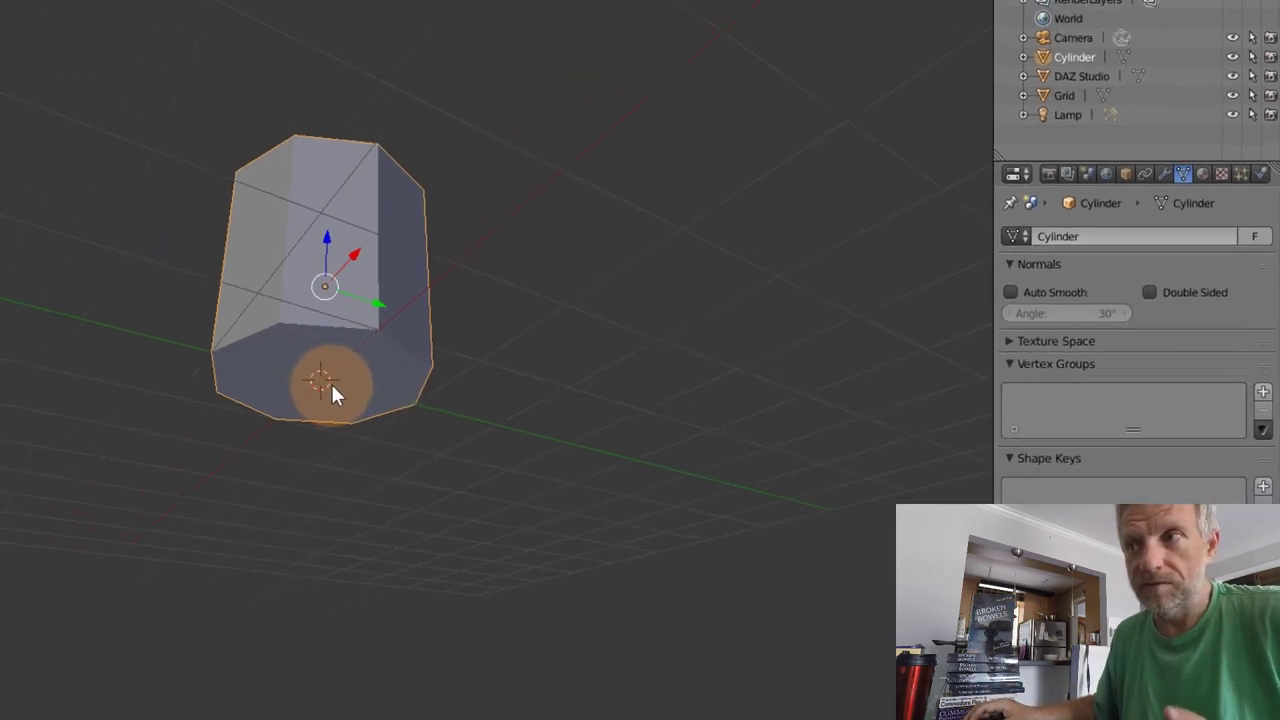
- Set the cylinder's origin to the 3D cursor at the middle of its base
middle_click_drag(655, 371, 612, 430)
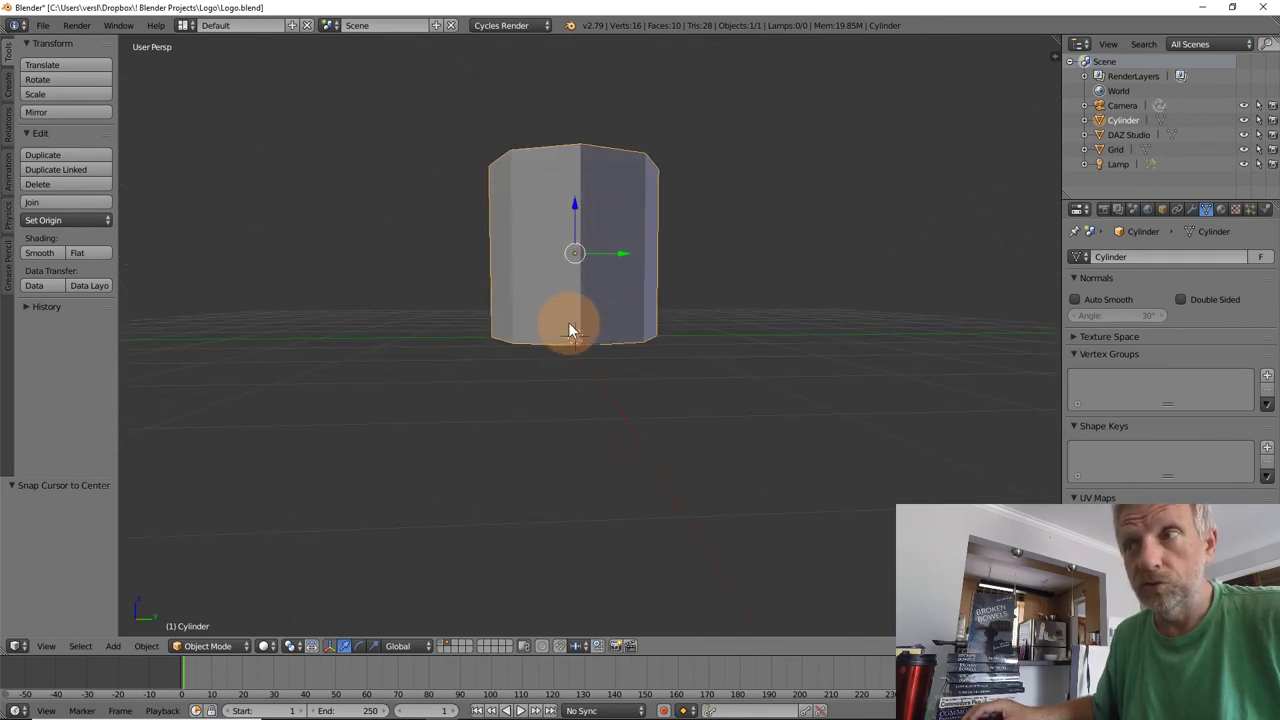
left_click(104, 220)
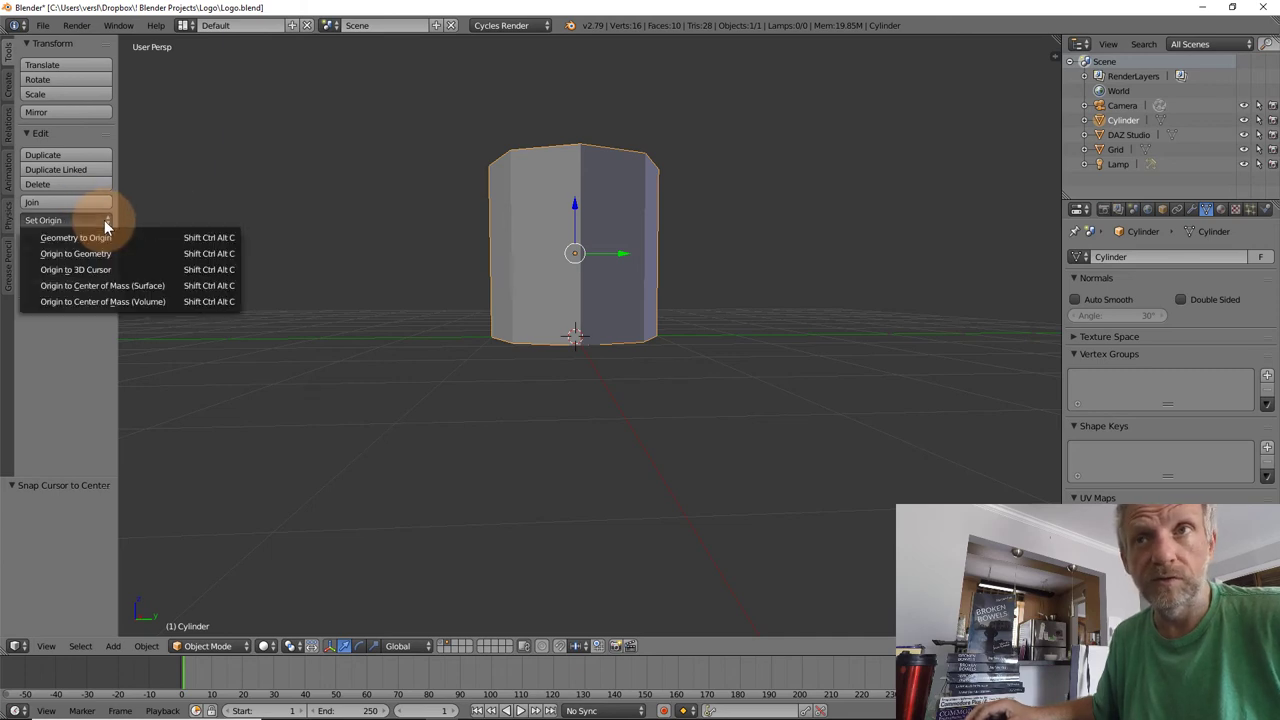
left_click(133, 269)
middle_click_drag(573, 372, 565, 430)
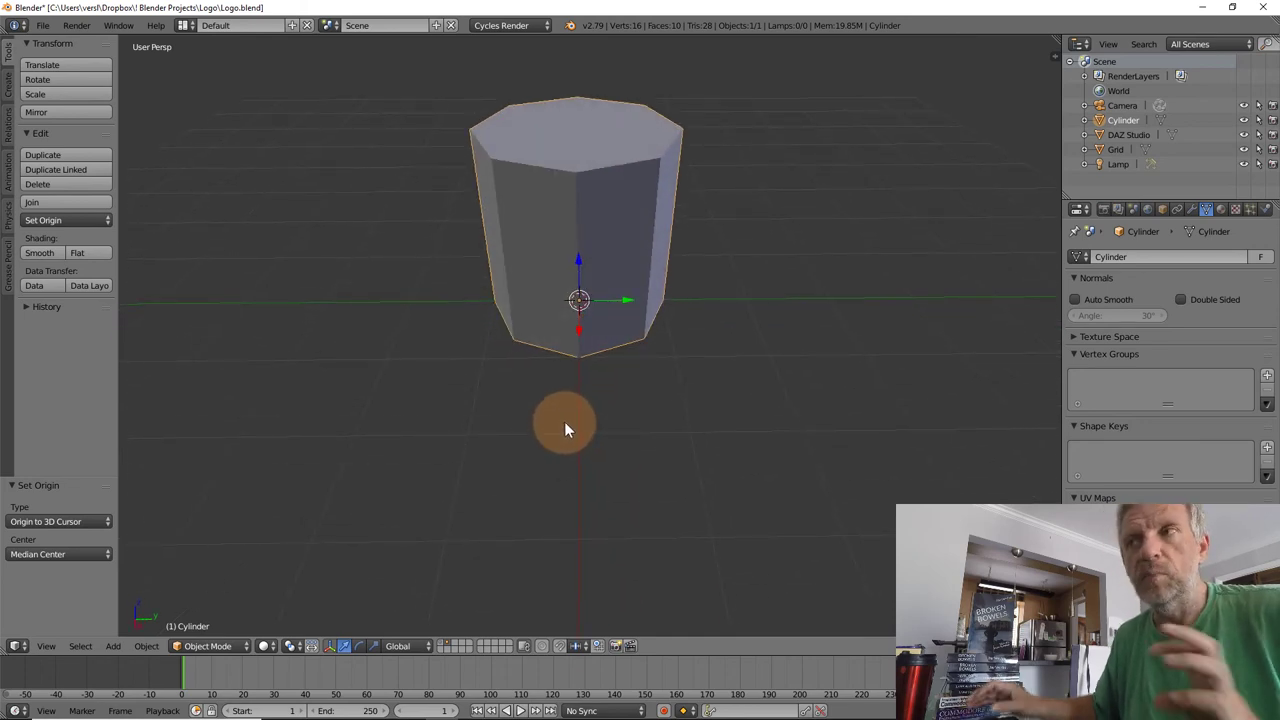
- Scale the cylinder down uniformly to about 0.056 of its size
scroll(565, 421, "down", 8)
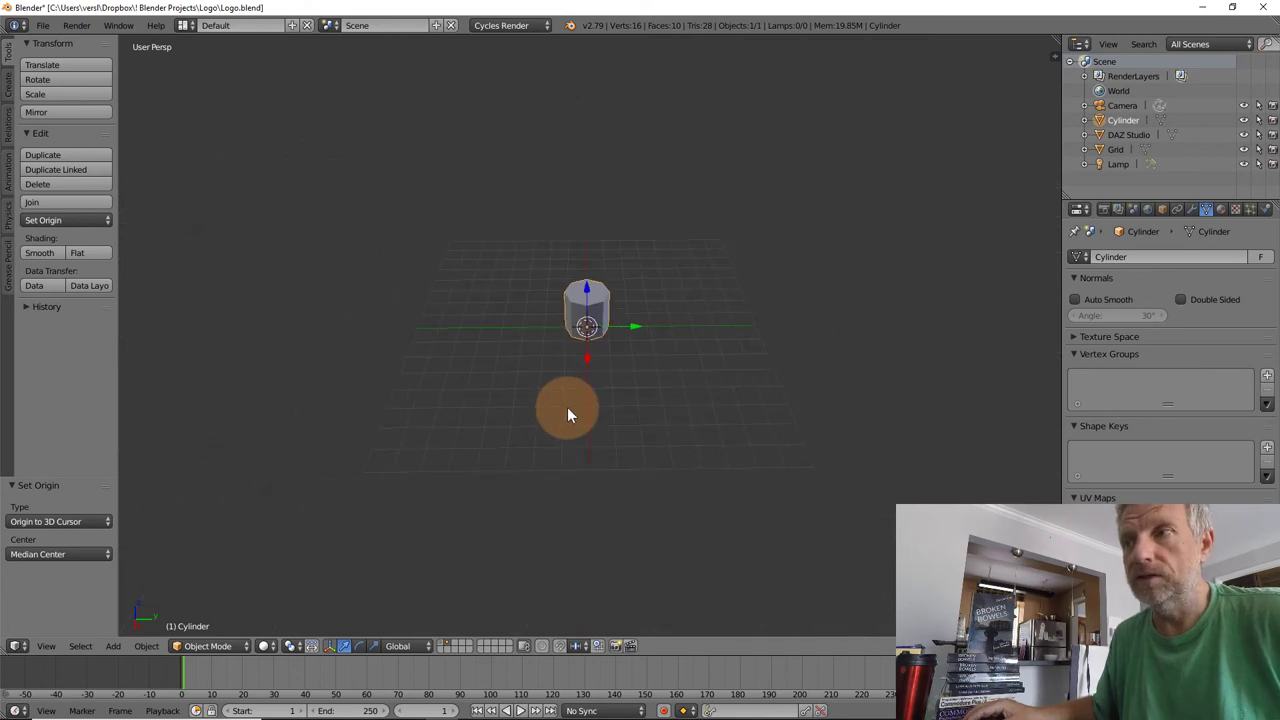
scroll(567, 407, "up", 5)
scroll(567, 412, "up", 3)
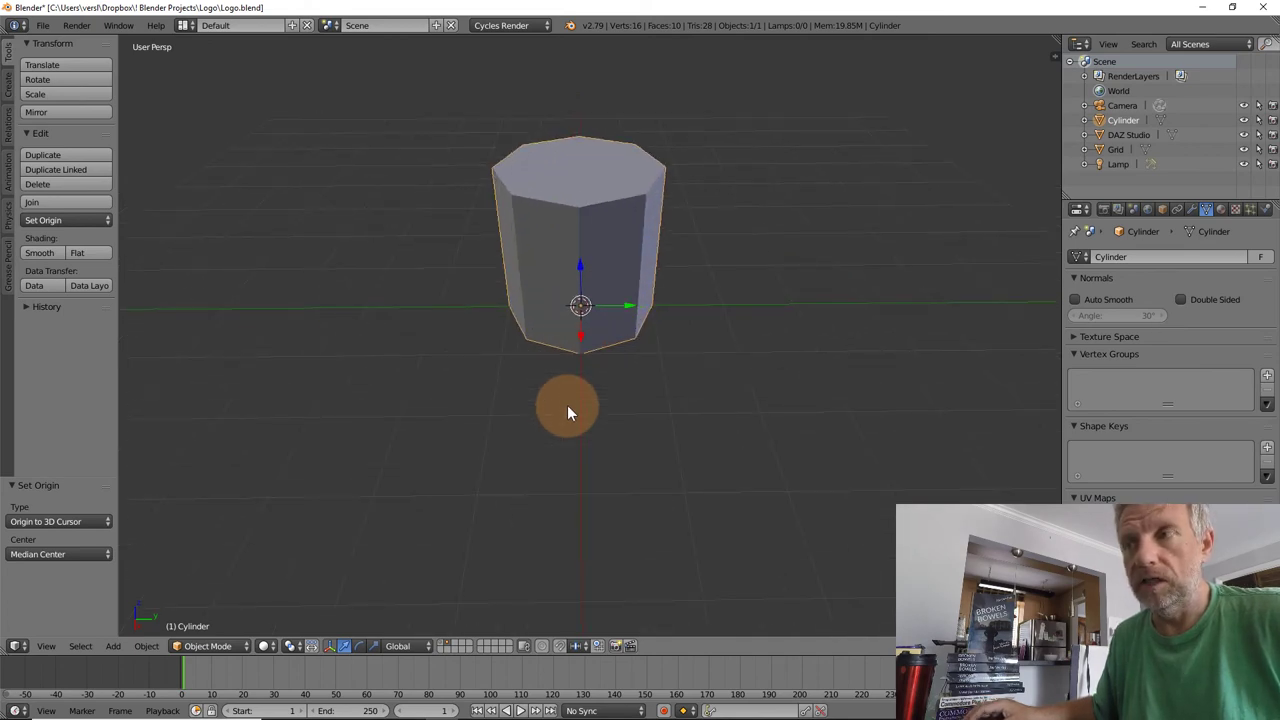
key("s")
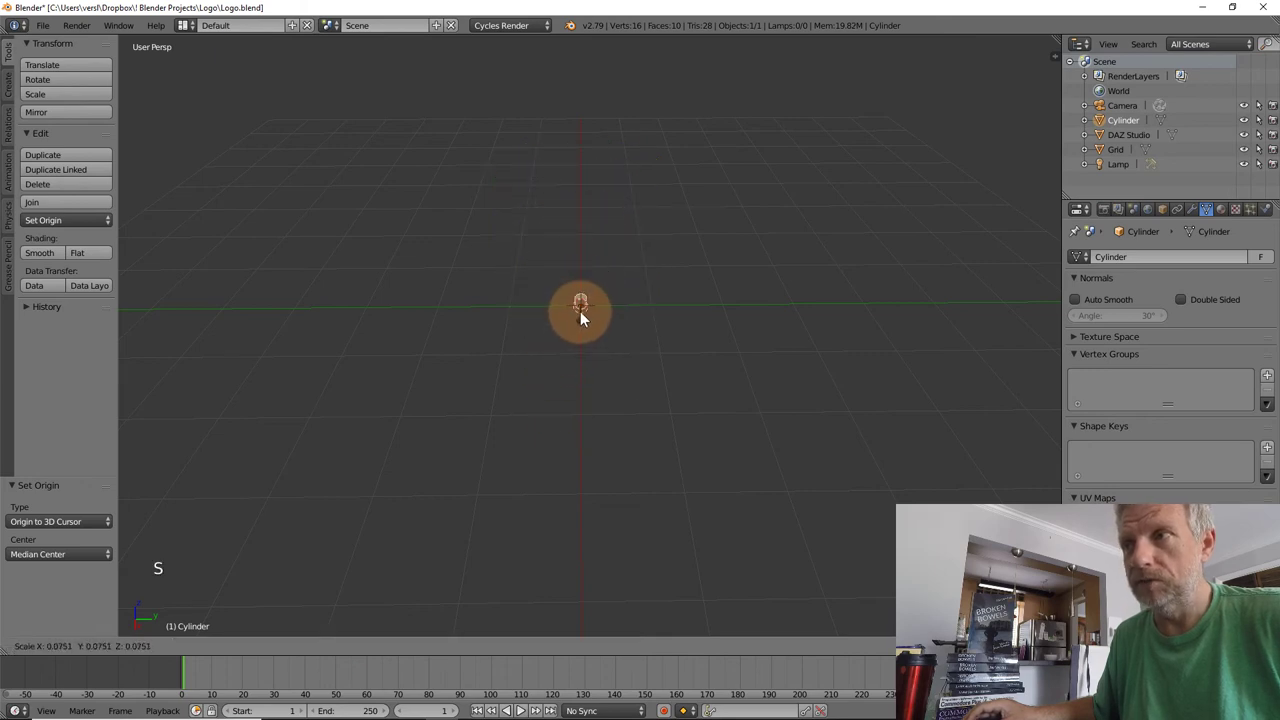
left_click(579, 316)
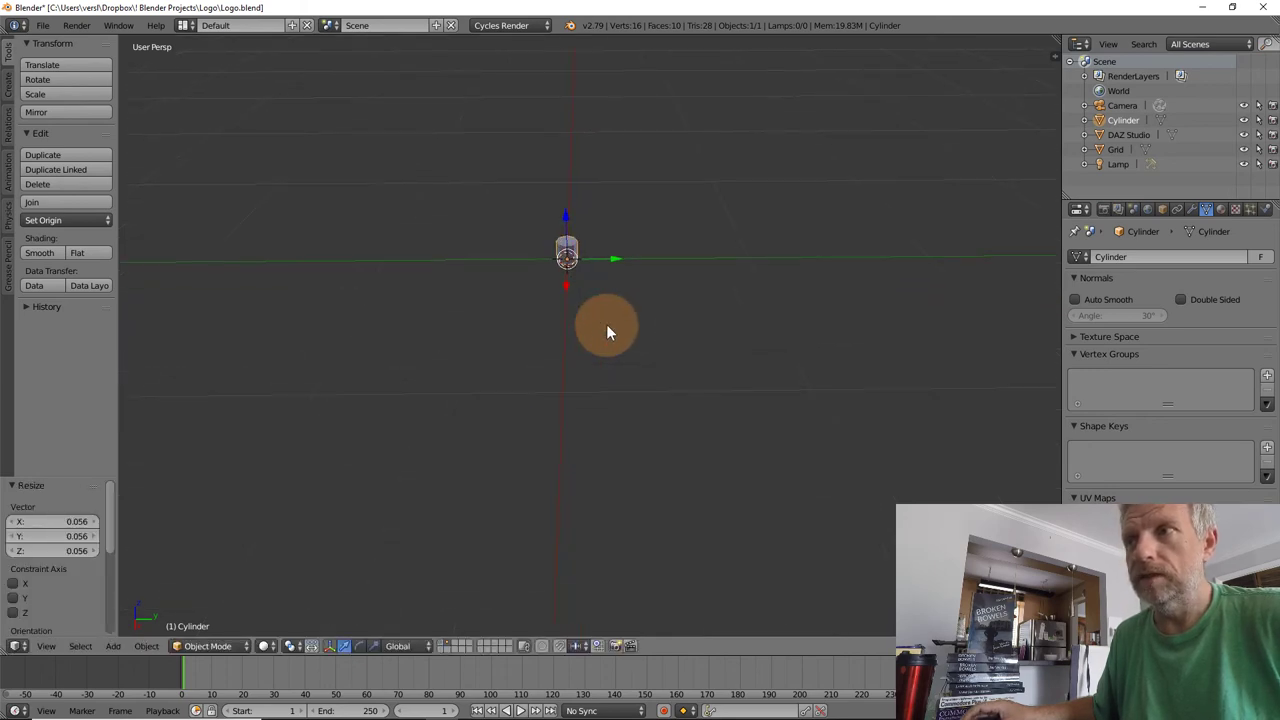
- Enter Edit Mode on the small cylinder, deselect all its geometry and switch to face selection
middle_click_drag(606, 329, 407, 480, "shift")
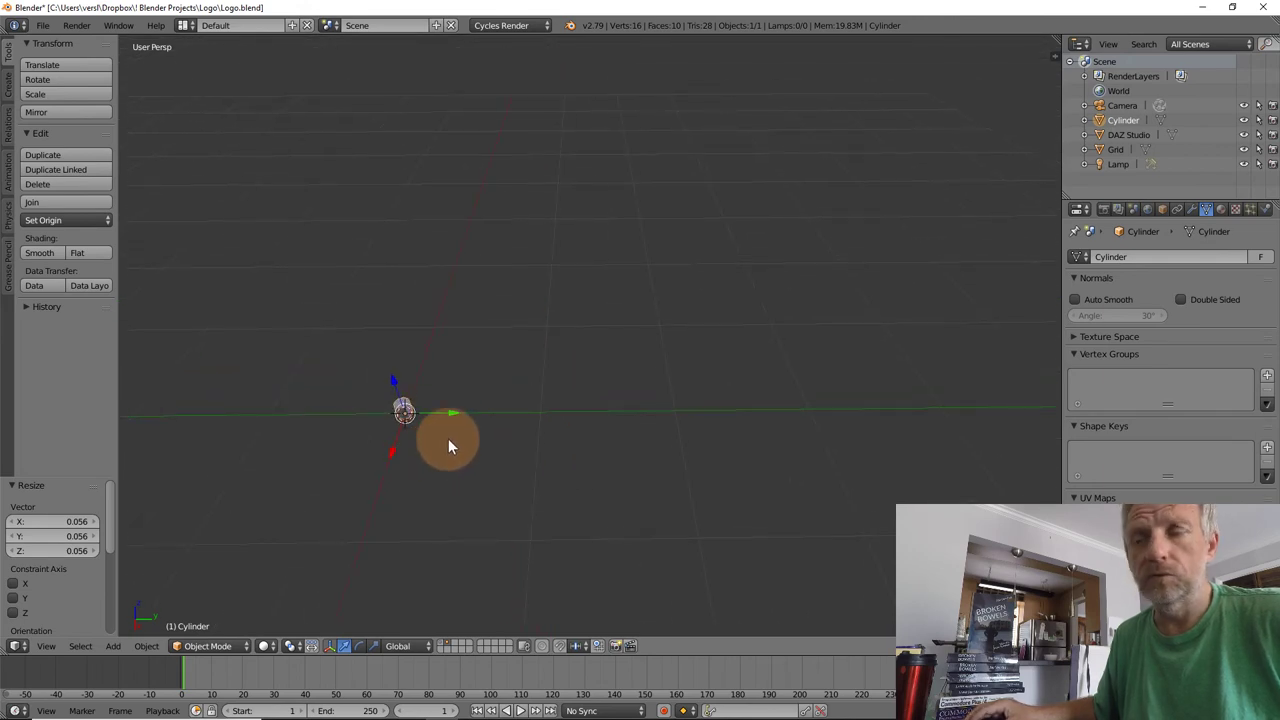
middle_click_drag(456, 443, 455, 481, "shift")
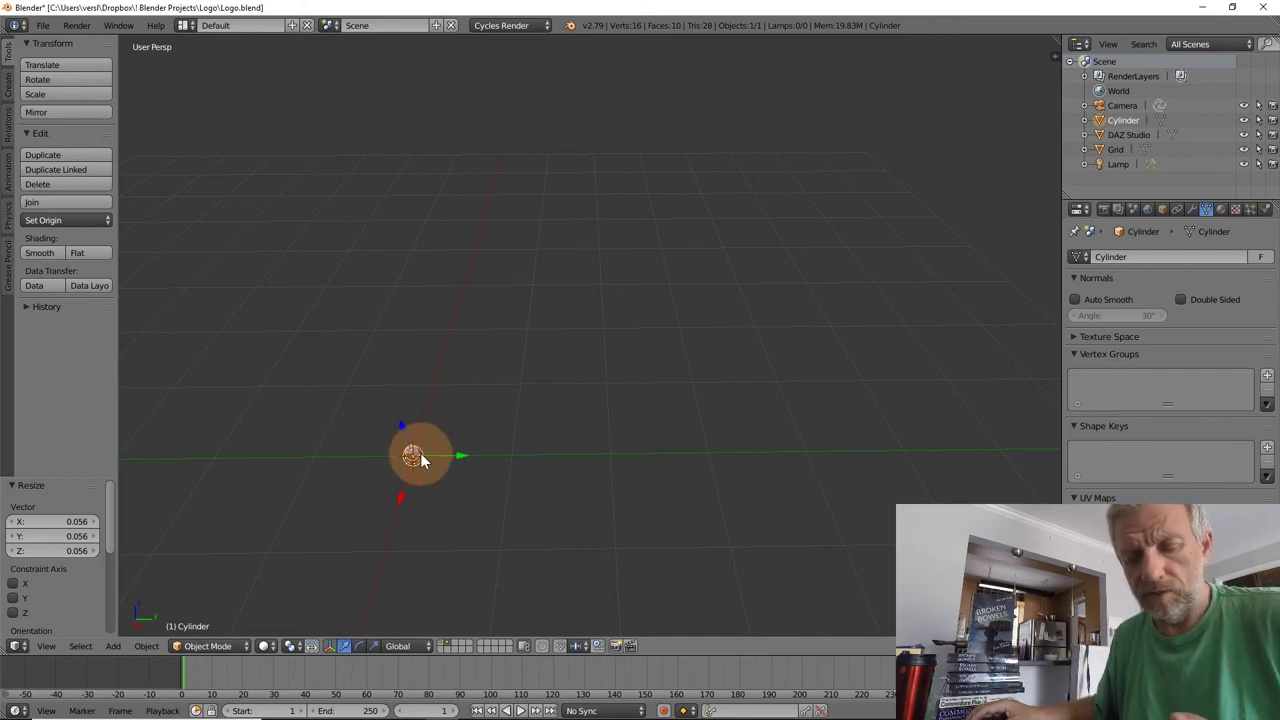
key("Tab")
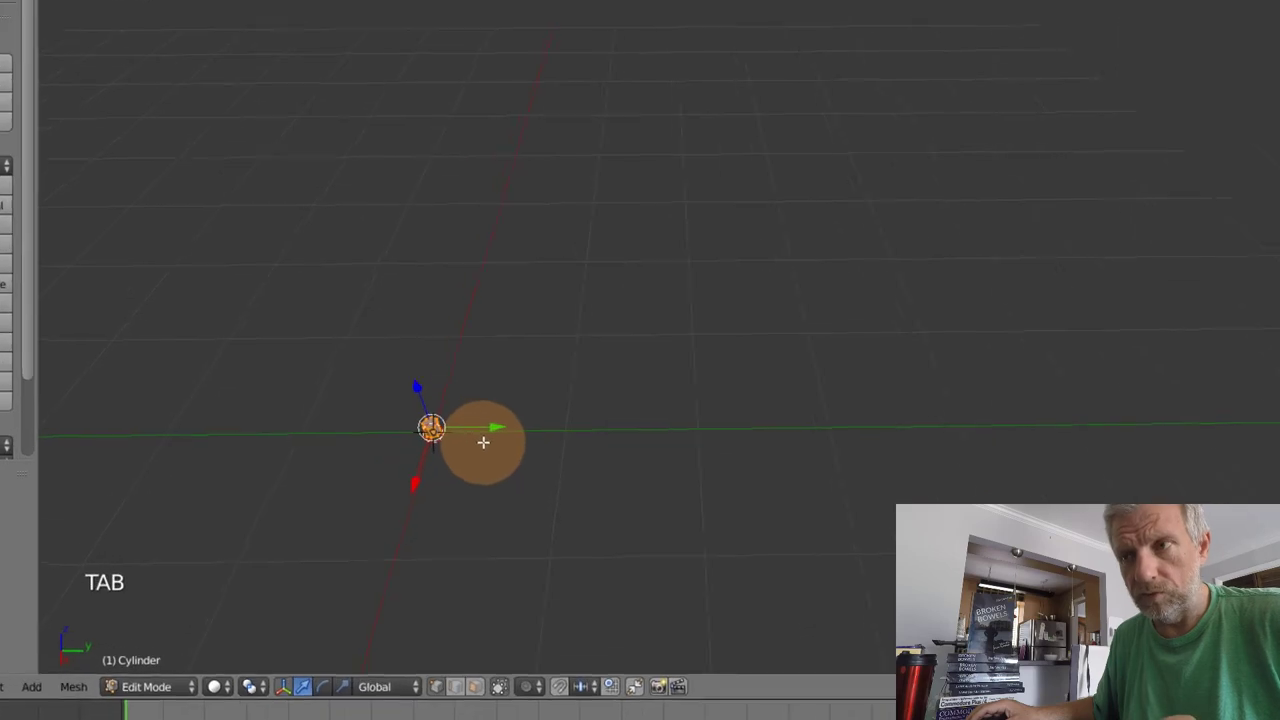
key("a")
key("a")
scroll(499, 433, "up", 3)
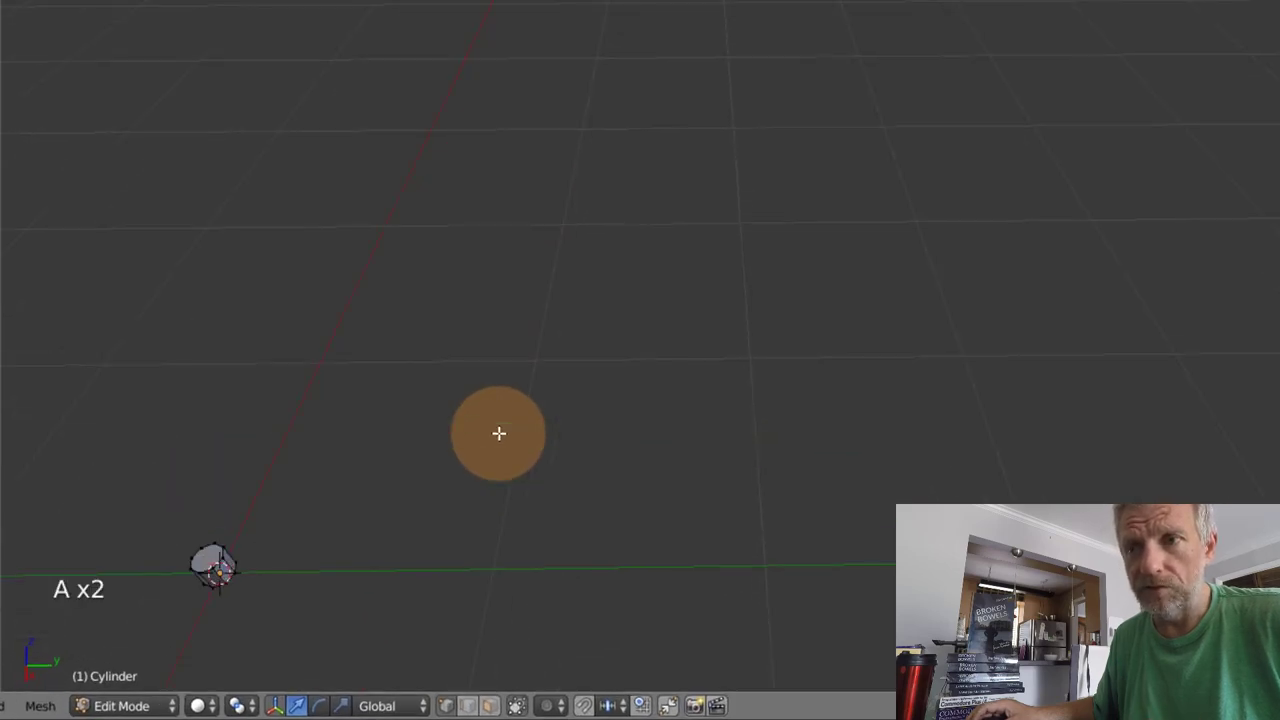
middle_click_drag(499, 433, 680, 201, "shift")
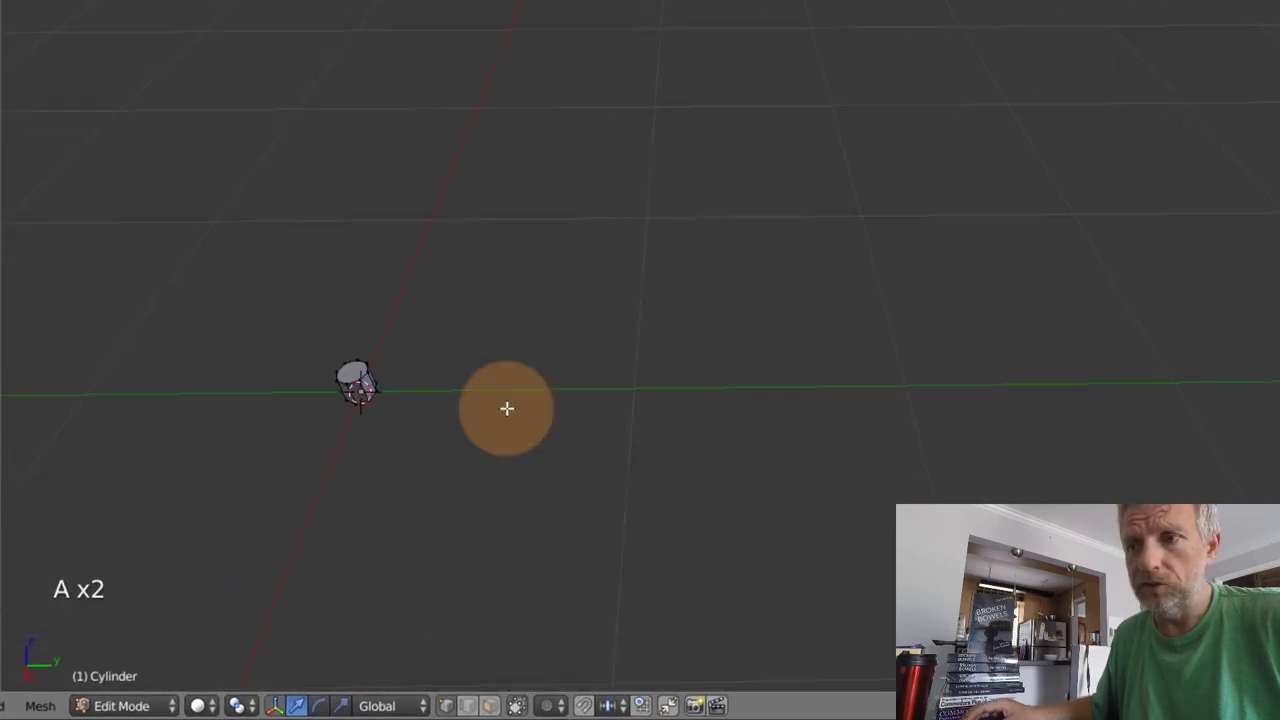
left_click(490, 706)
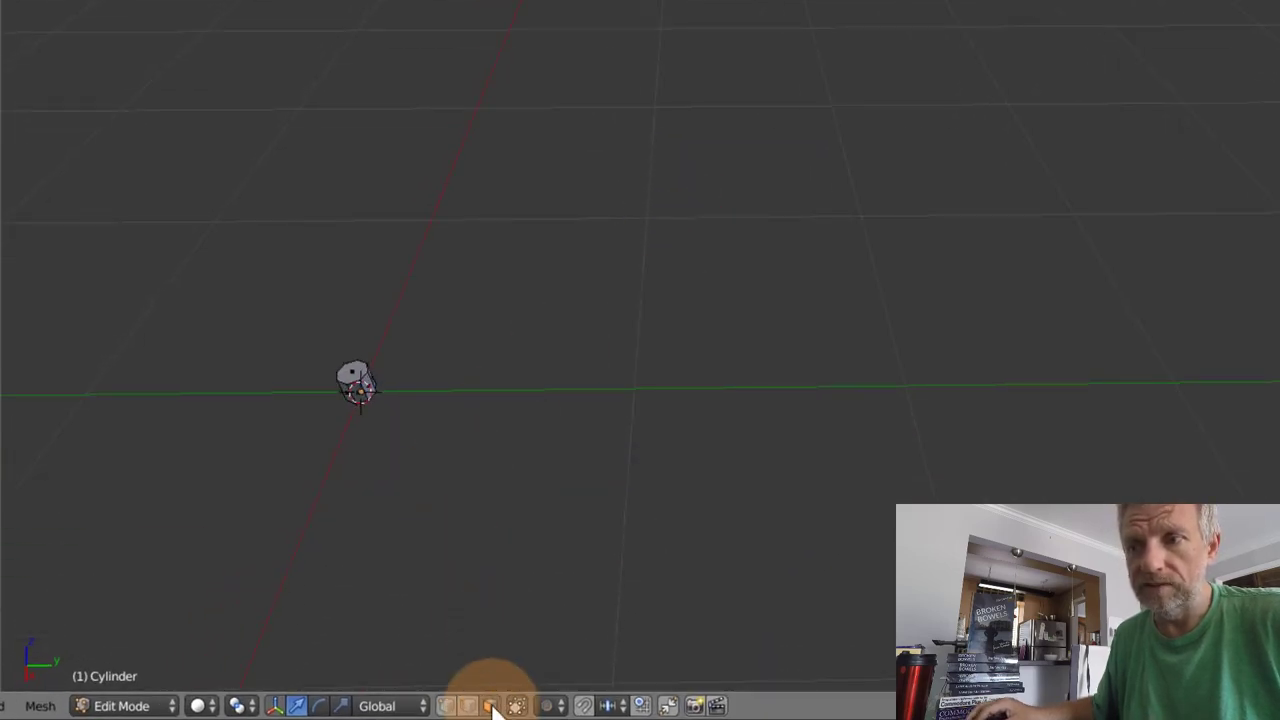
- Extrude the cylinder's top face upward along Z to form a tall, thin eight-sided post
right_click(350, 368)
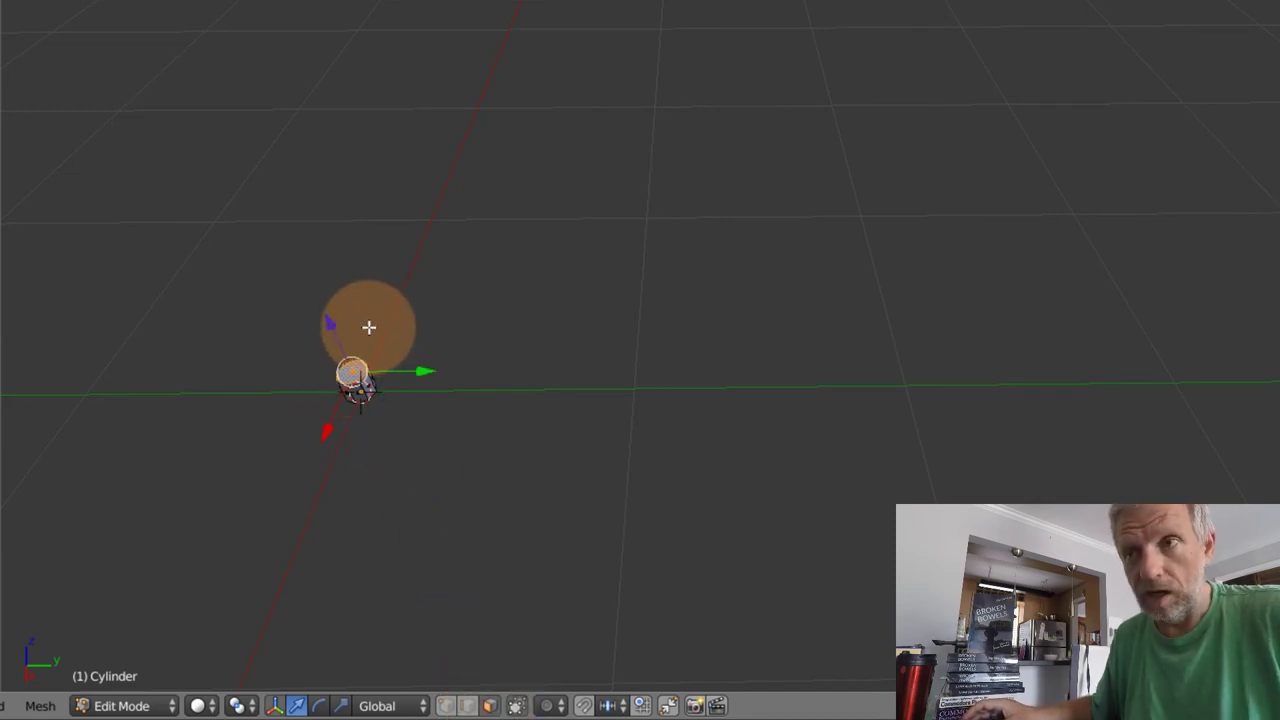
key("r")
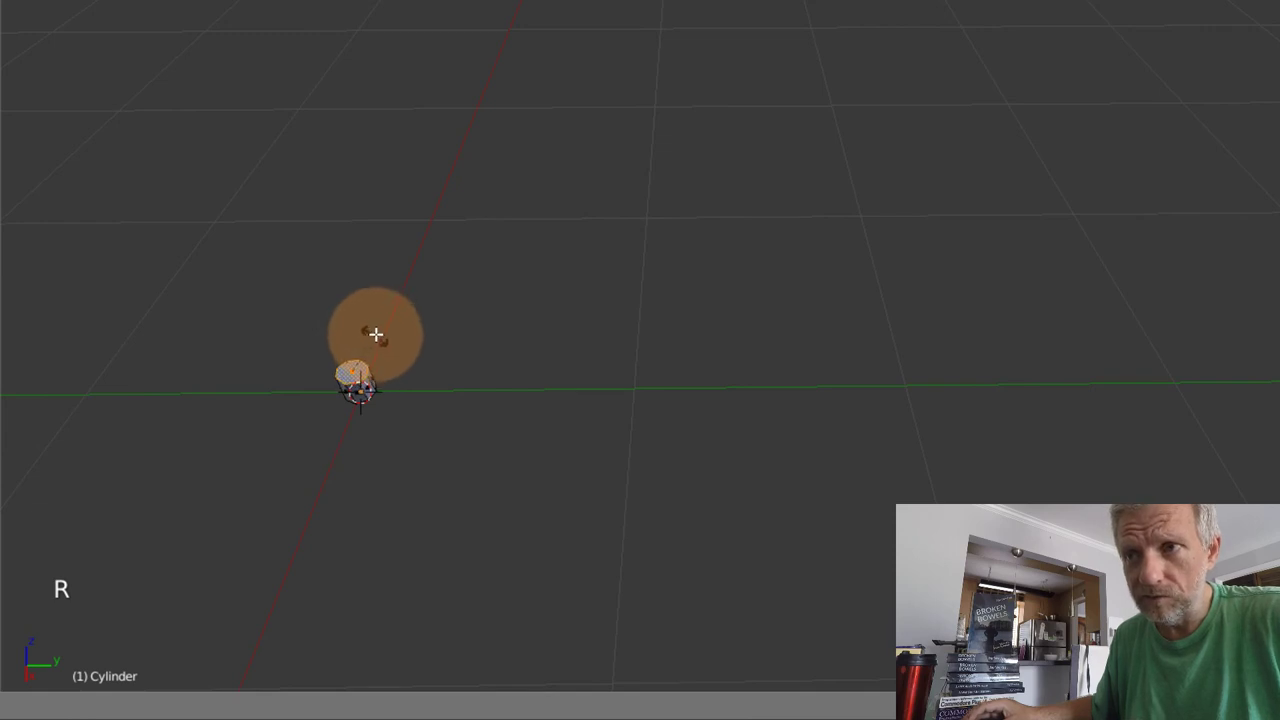
left_click(375, 334)
key("e")
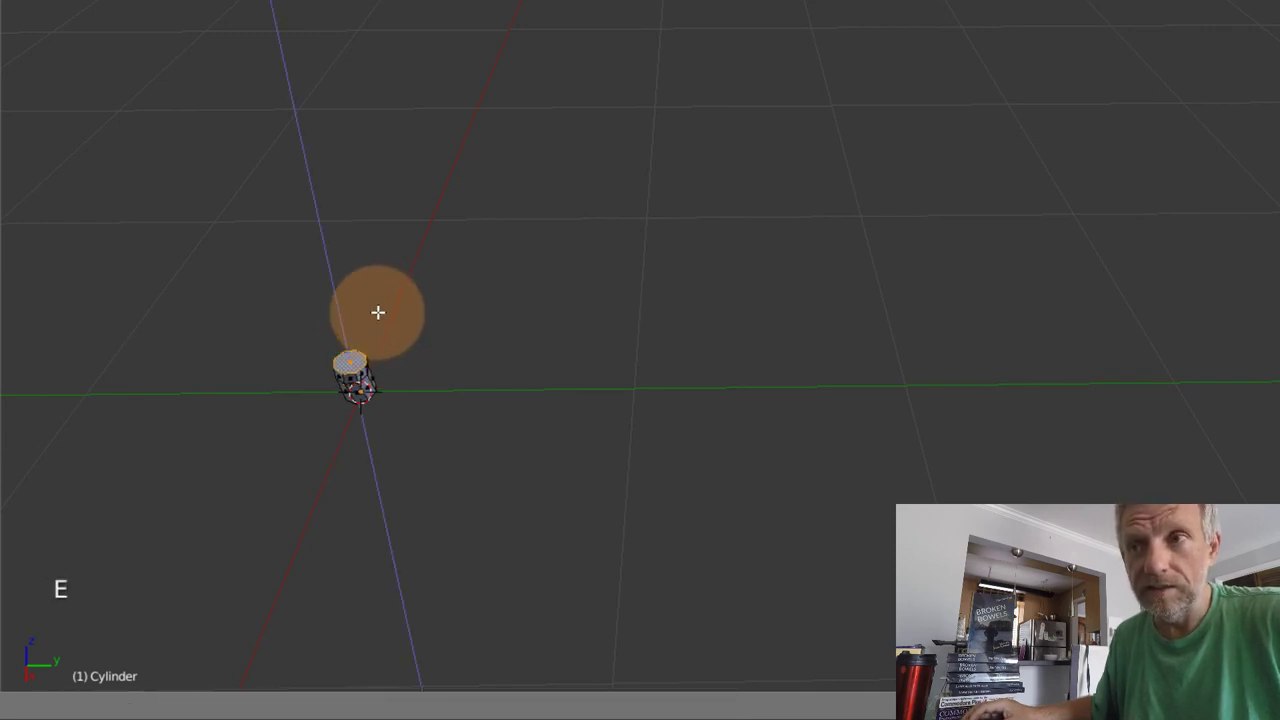
left_click(373, 171)
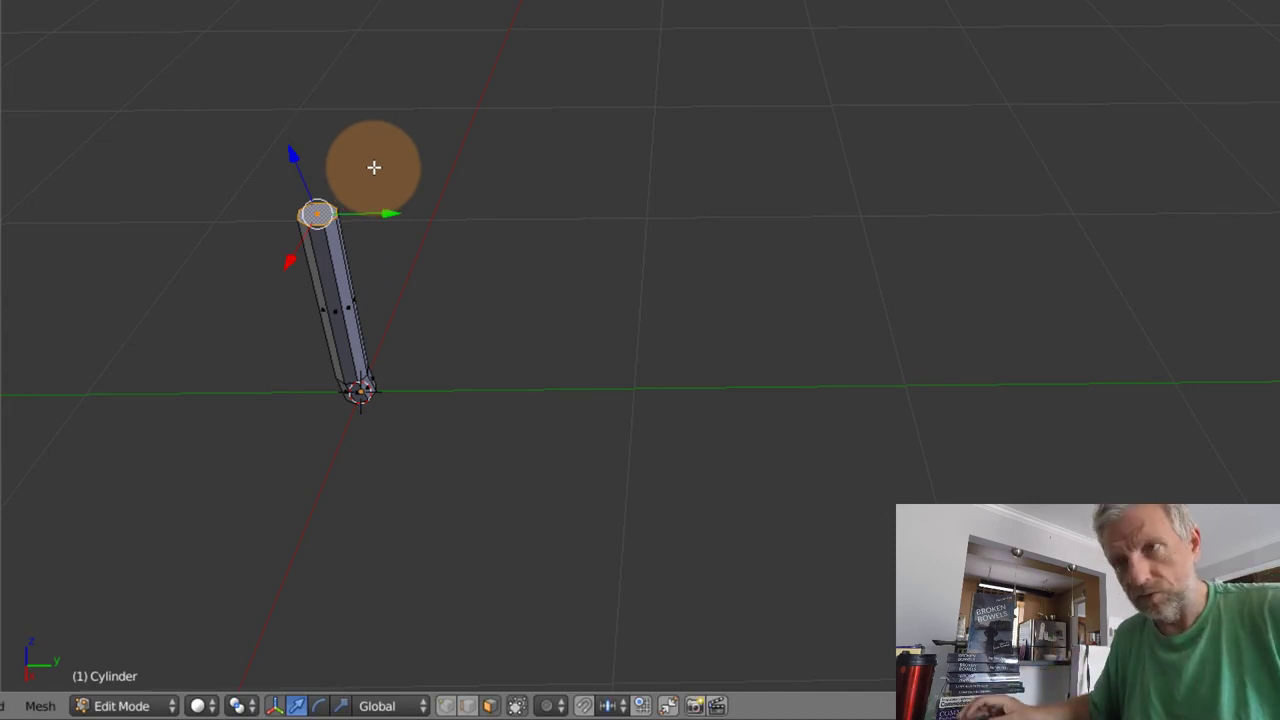
- Narrow and tilt the post's top face and extrude it into a second segment angled away from the first
key("s")
left_click(361, 174)
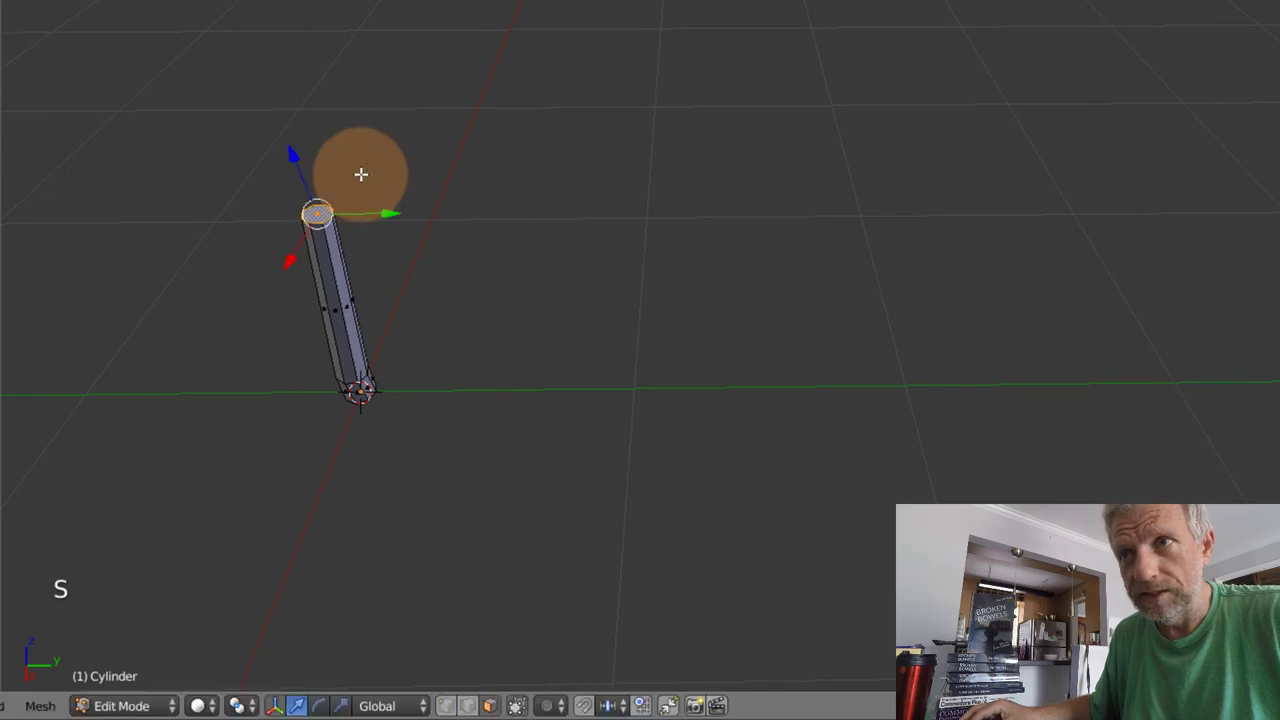
key("r")
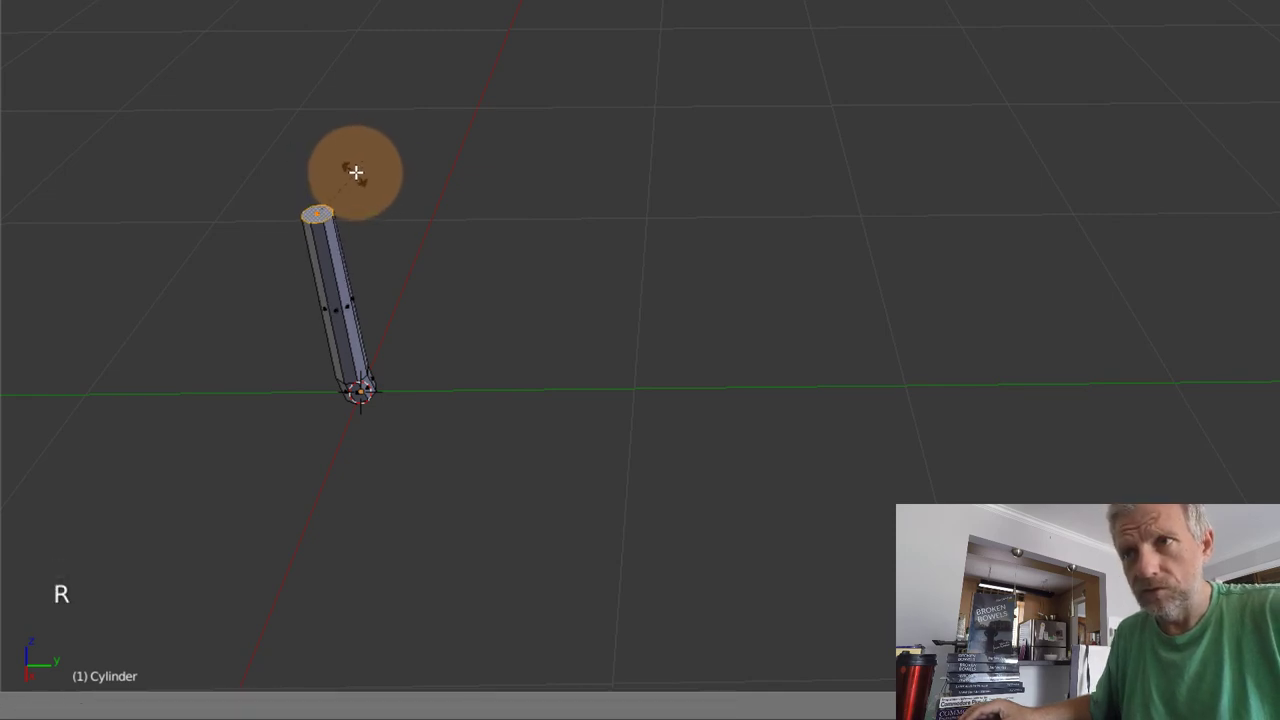
left_click(341, 166)
key("e")
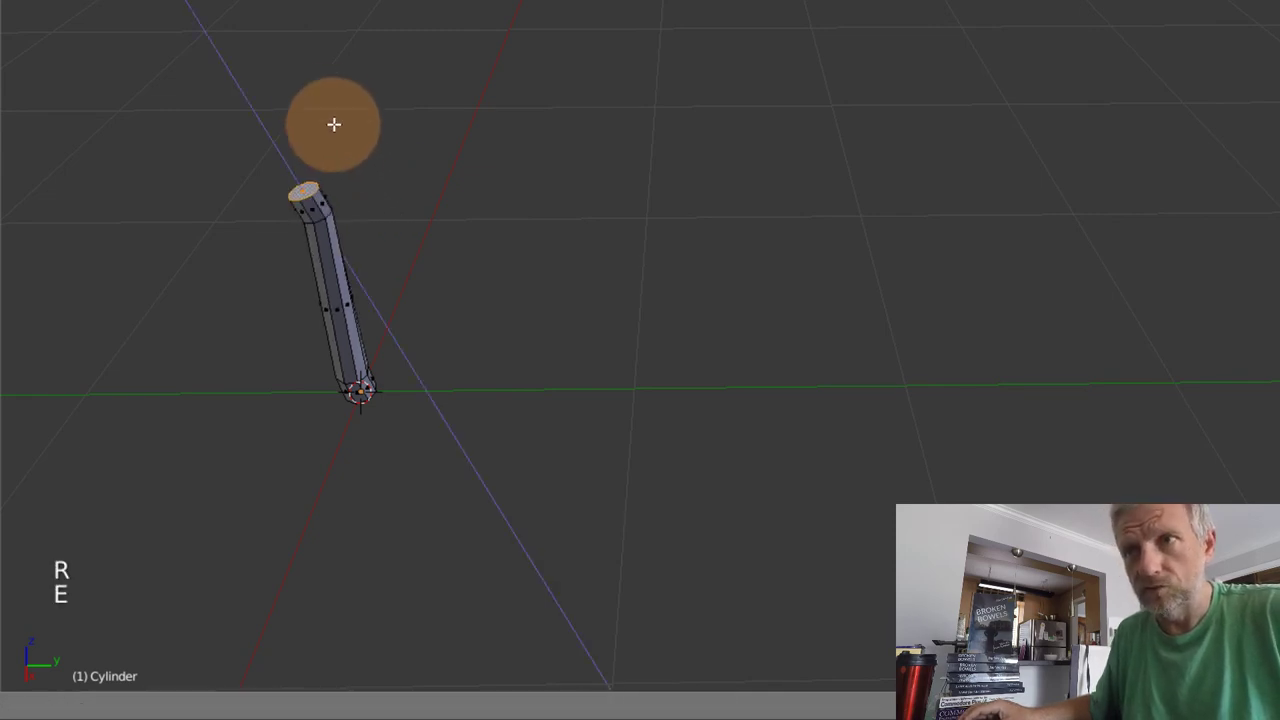
left_click(316, 32)
- Narrow the second segment's end face and rotate it sideways as seen along the Y axis
key("s")
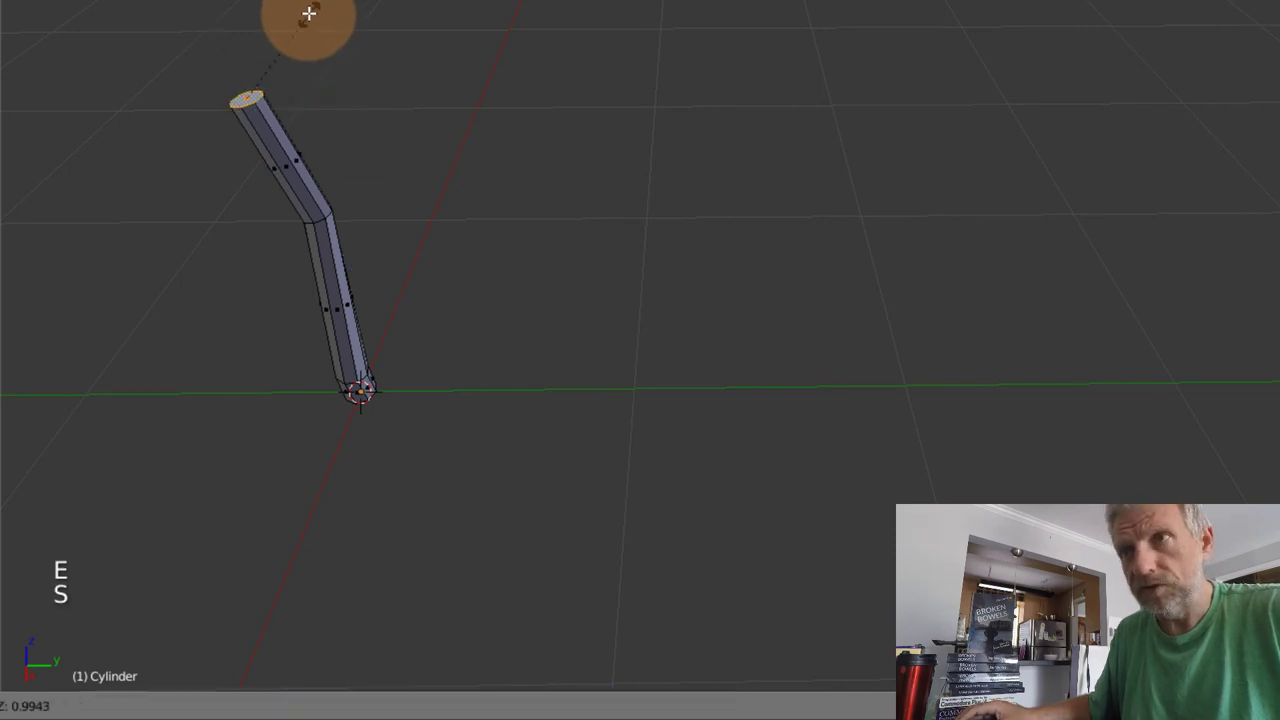
left_click(296, 45)
key("e")
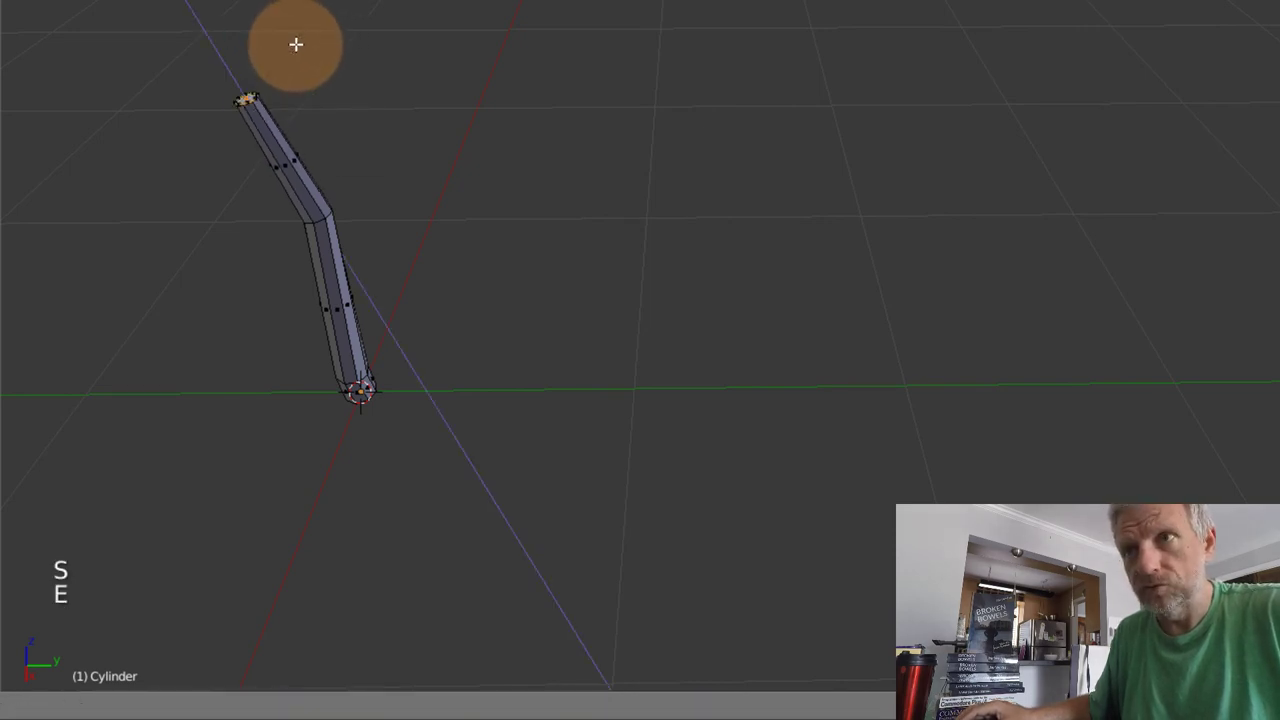
right_click(295, 12)
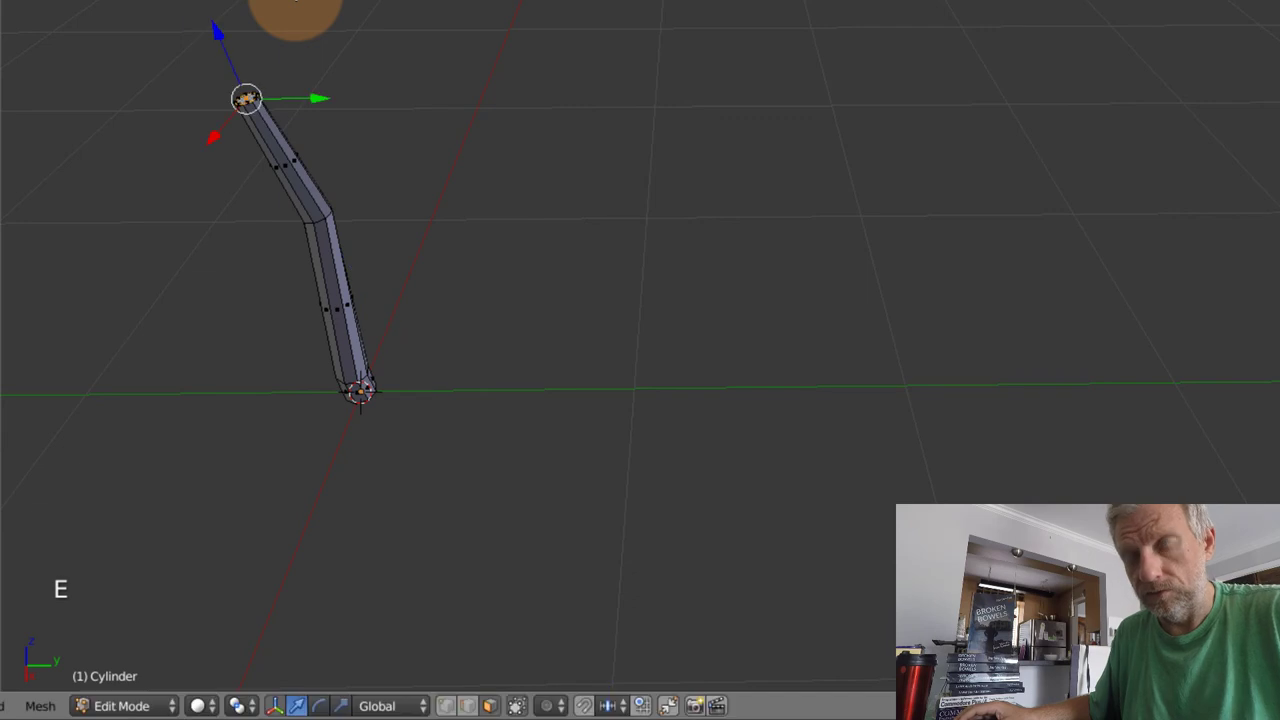
key("r")
right_click(300, 12)
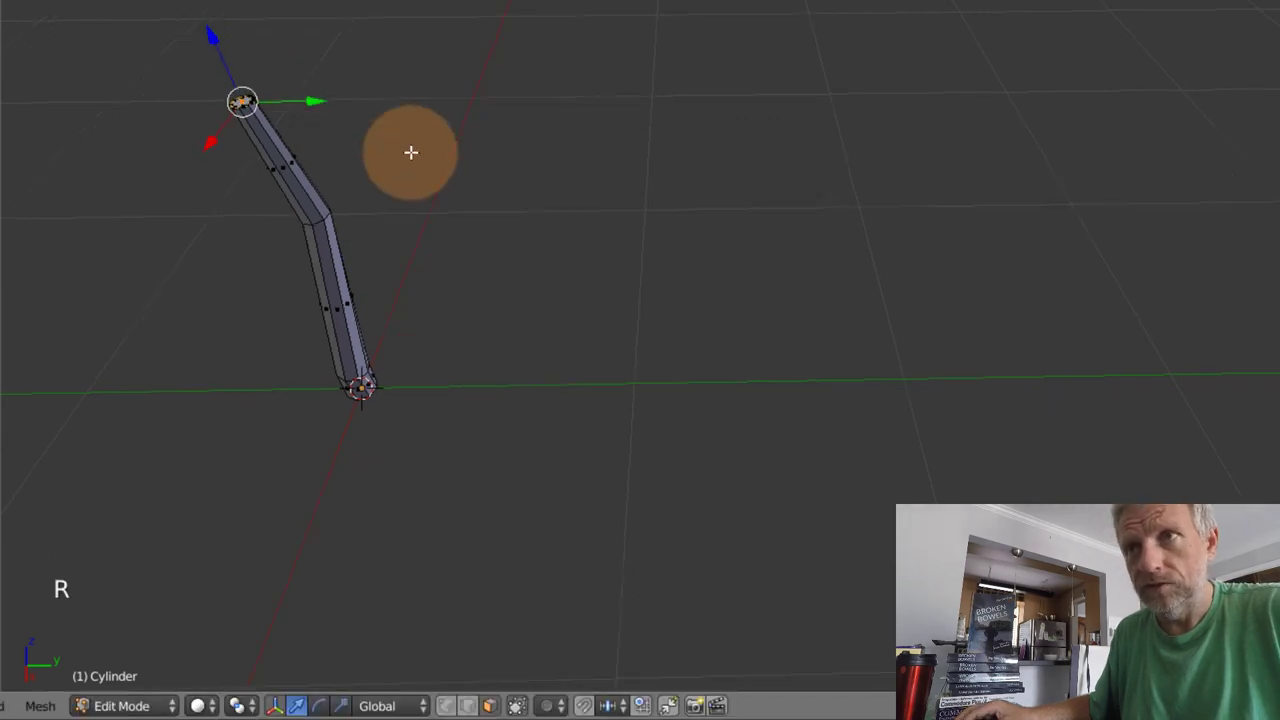
middle_click_drag(411, 149, 191, 77)
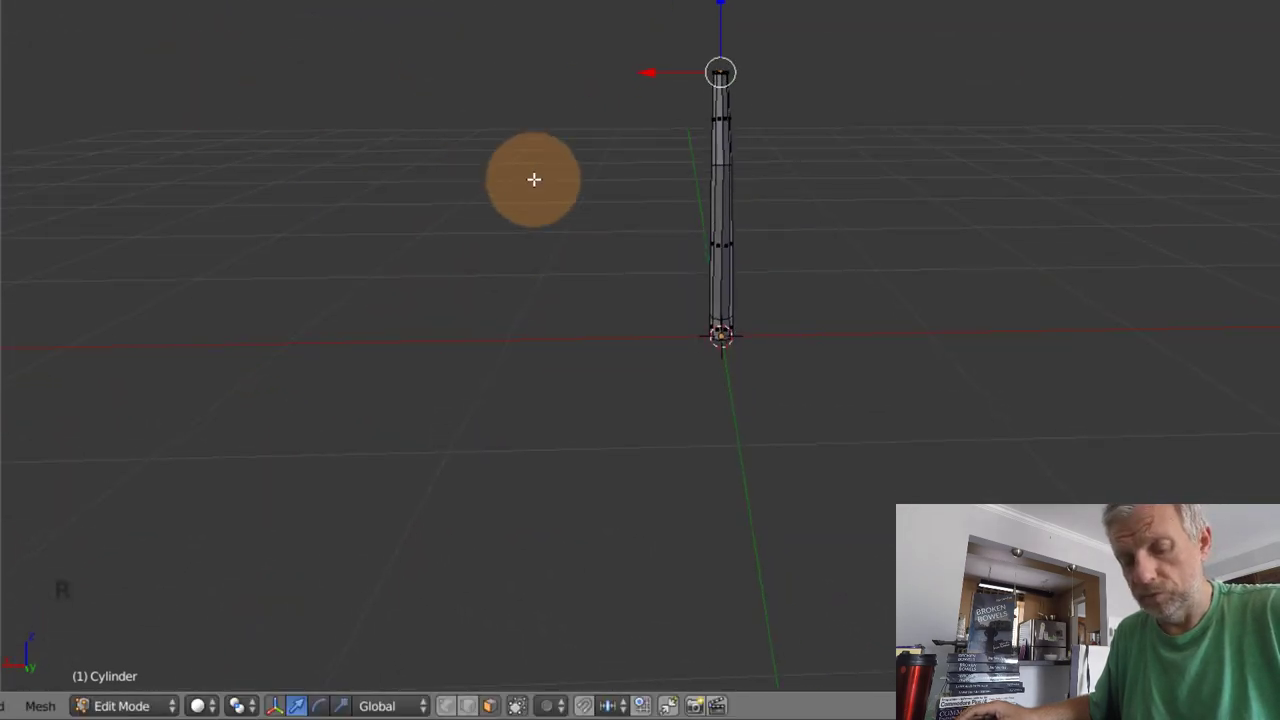
key("r")
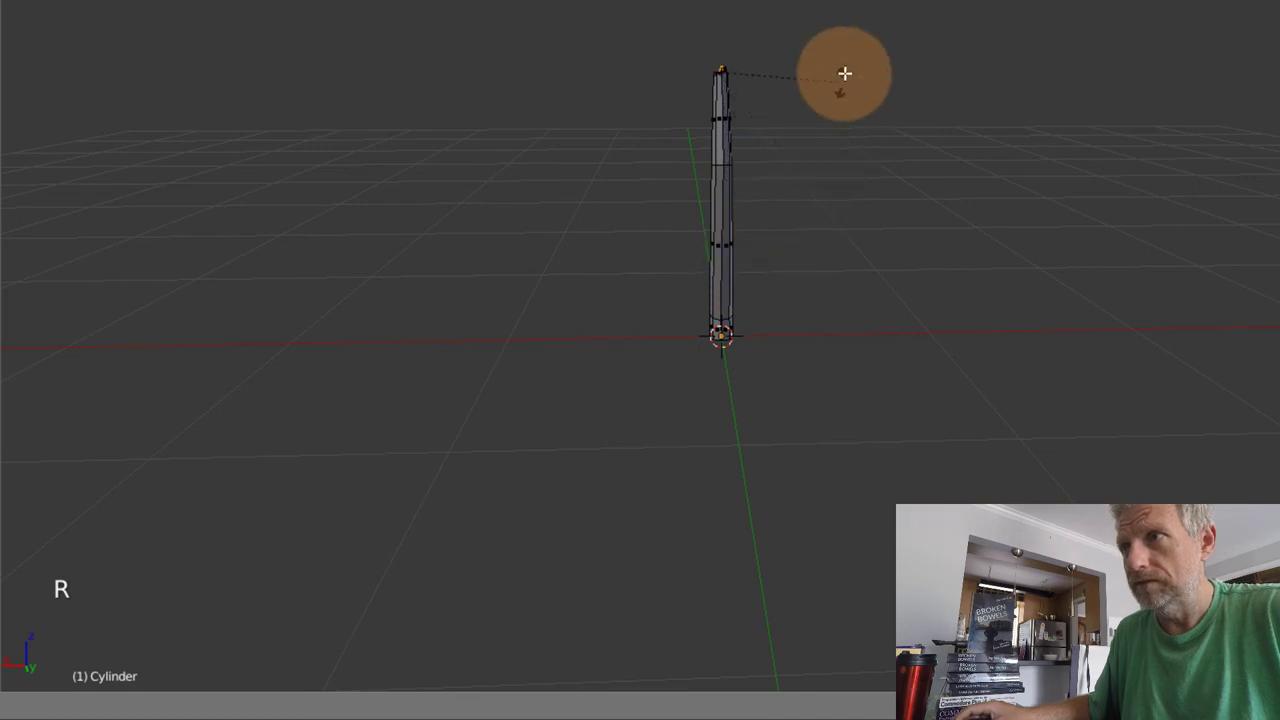
left_click(704, 188)
- Extrude a third segment upward from the tilted end face and narrow its end
middle_click_drag(789, 171, 582, 381)
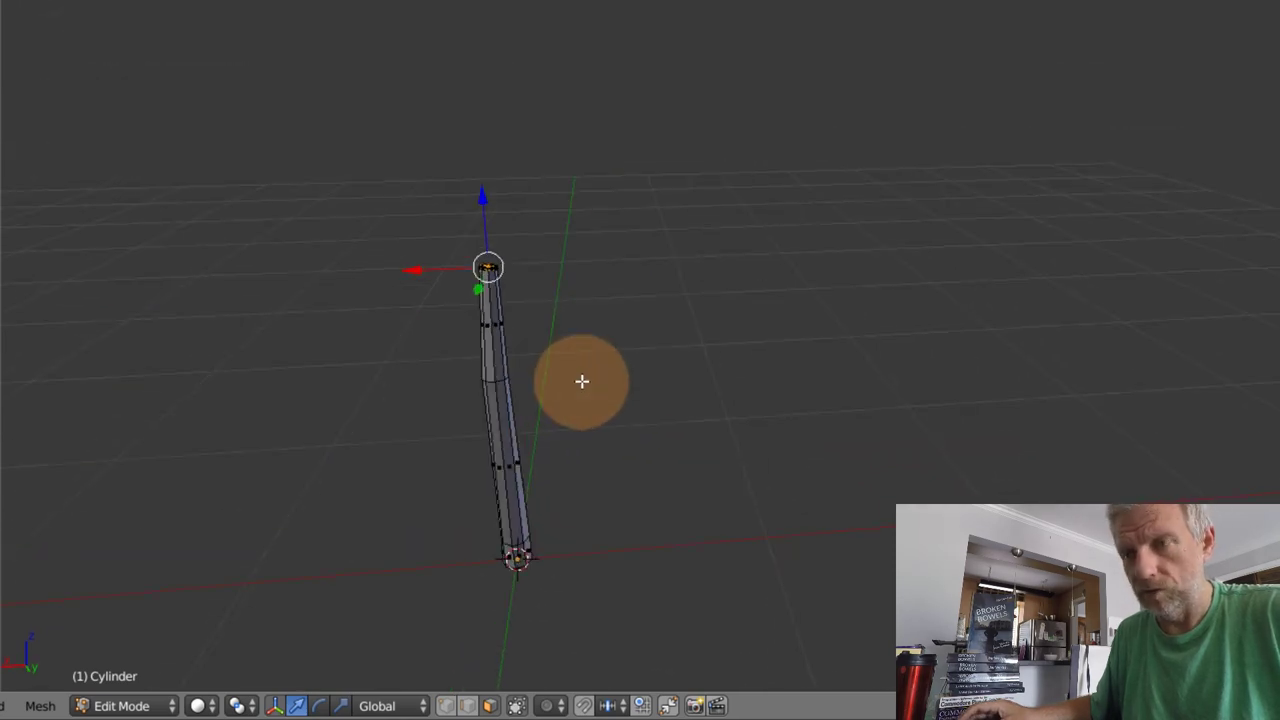
key("e")
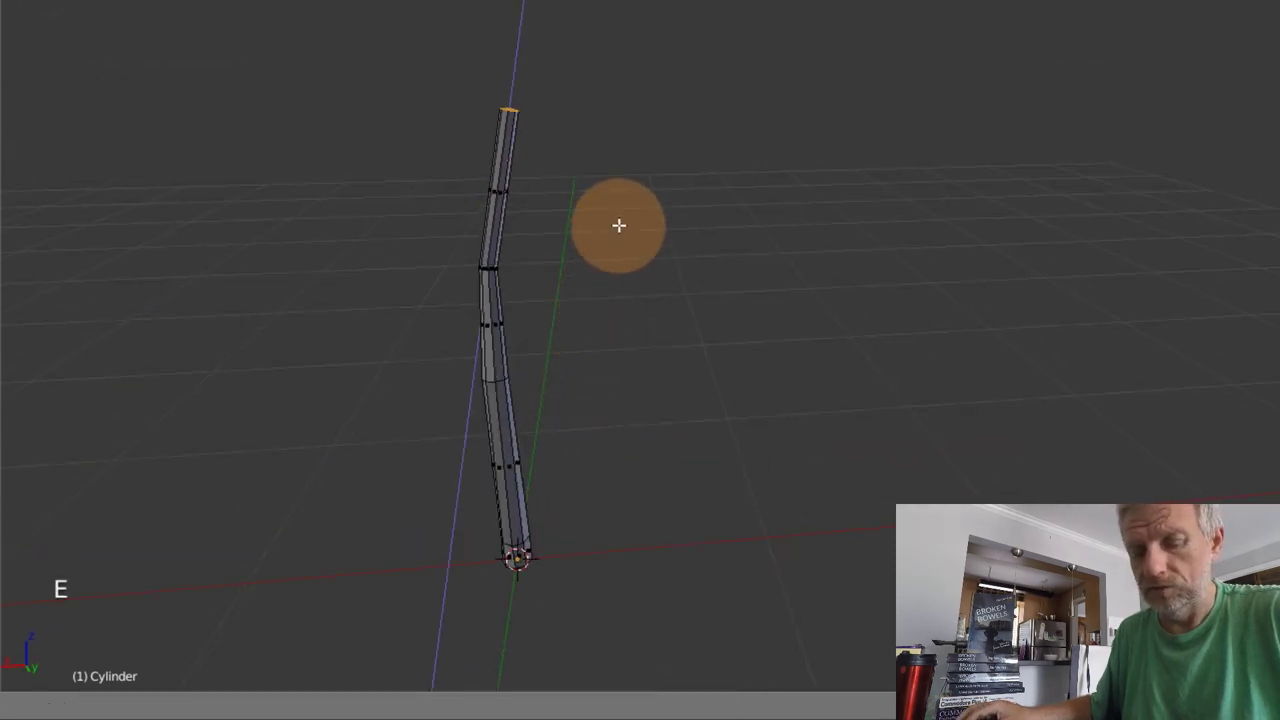
key("s")
left_click(597, 220)
- Tilt the third segment's end face from a view along the X axis and extrude a fourth segment
middle_click_drag(597, 220, 348, 298)
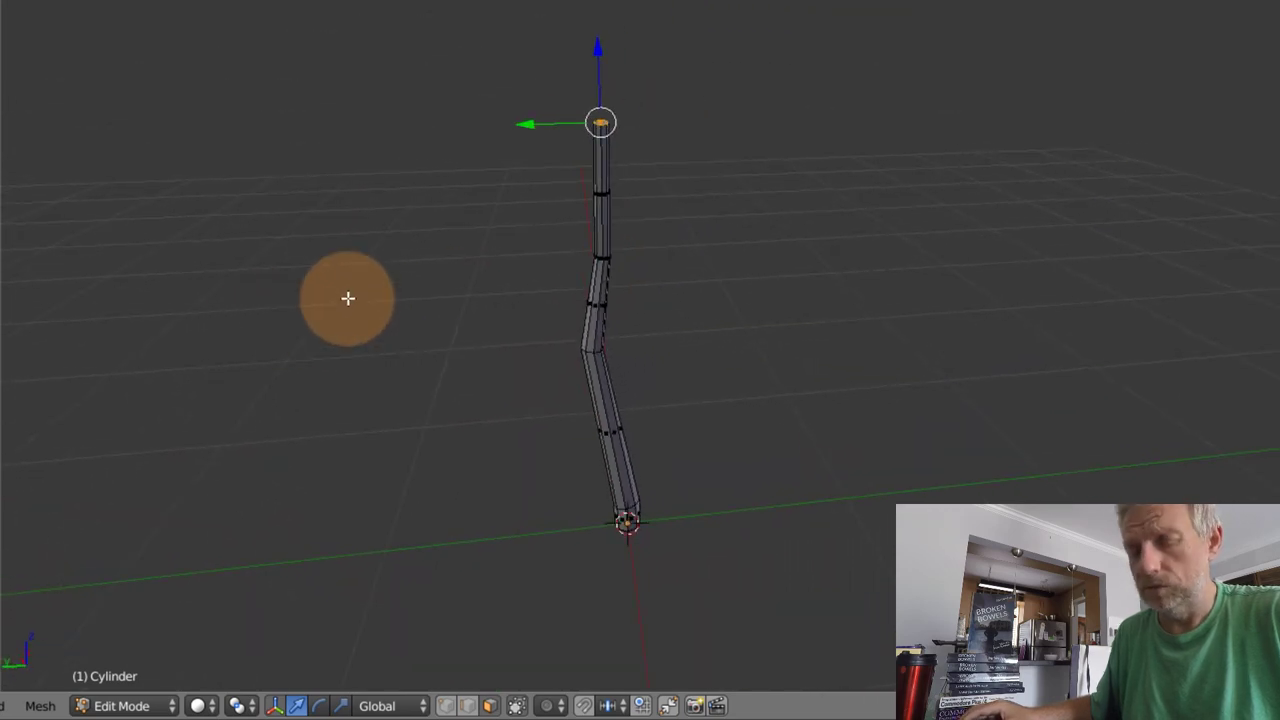
key("r")
left_click(311, 303)
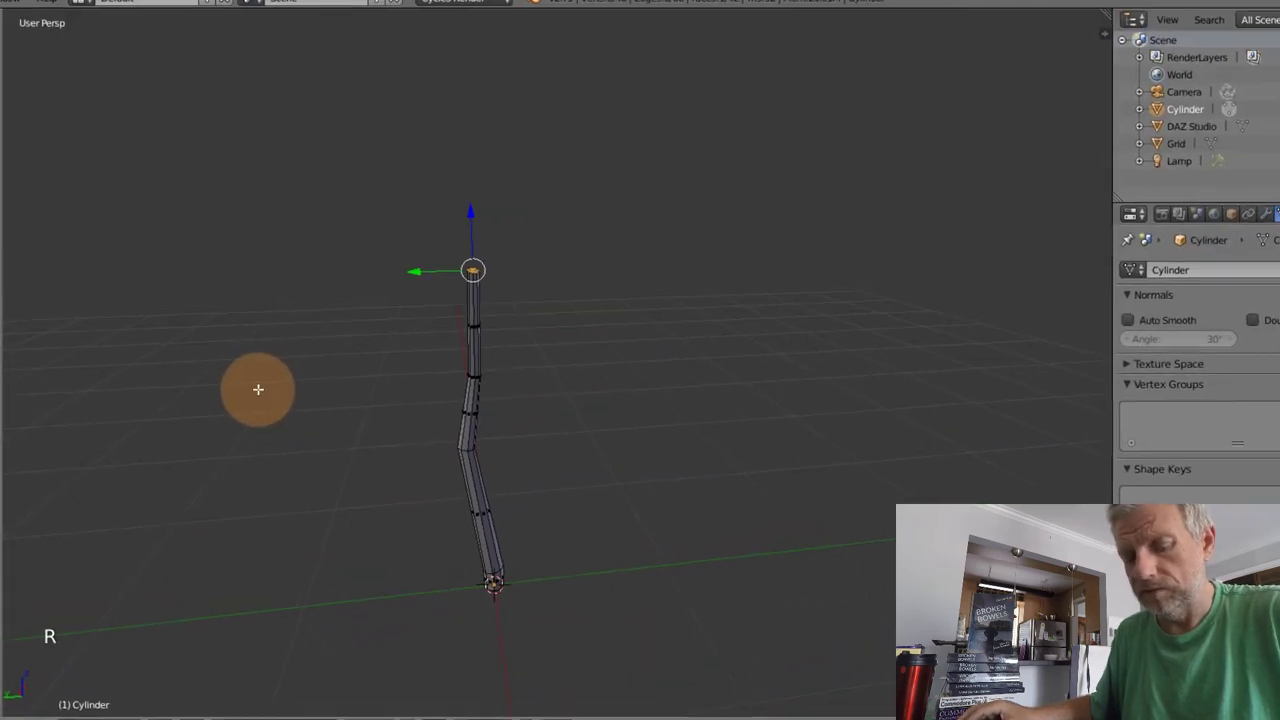
key("e")
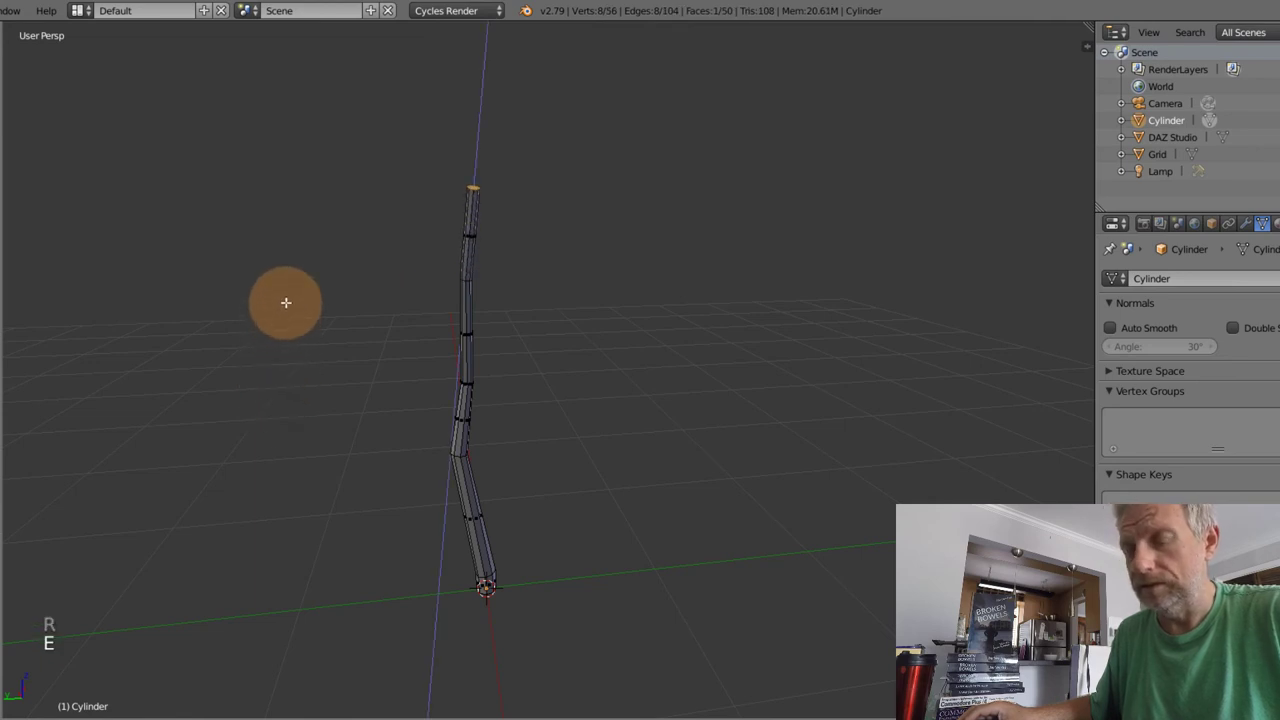
left_click(286, 302)
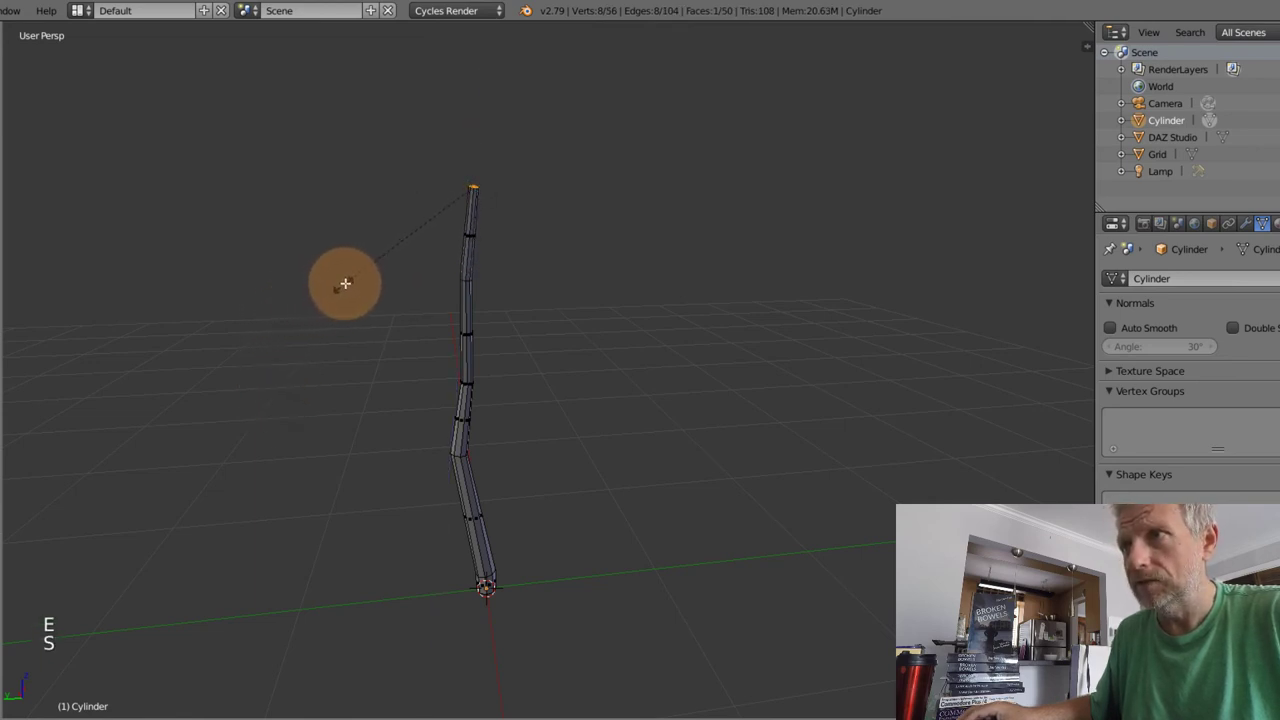
- Narrow and rotate the fourth segment's end face and extrude a short fifth segment from it
key("s")
middle_click_drag(581, 389, 131, 452)
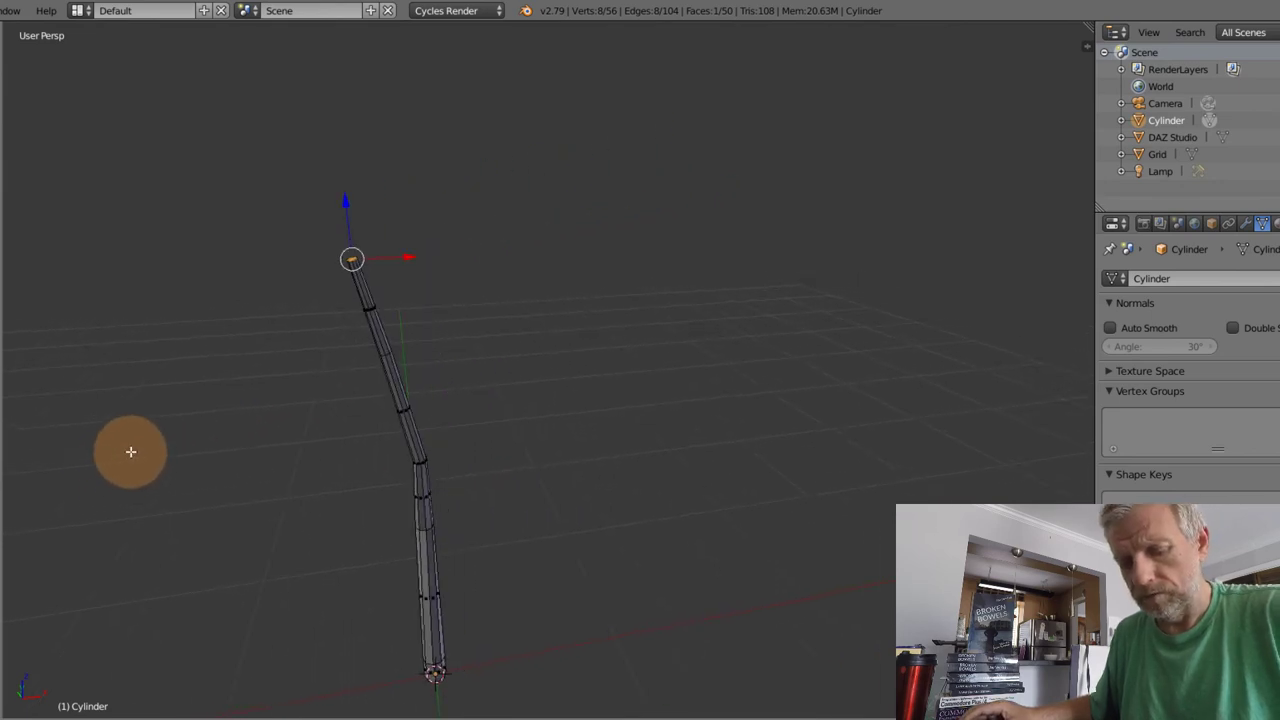
key("r")
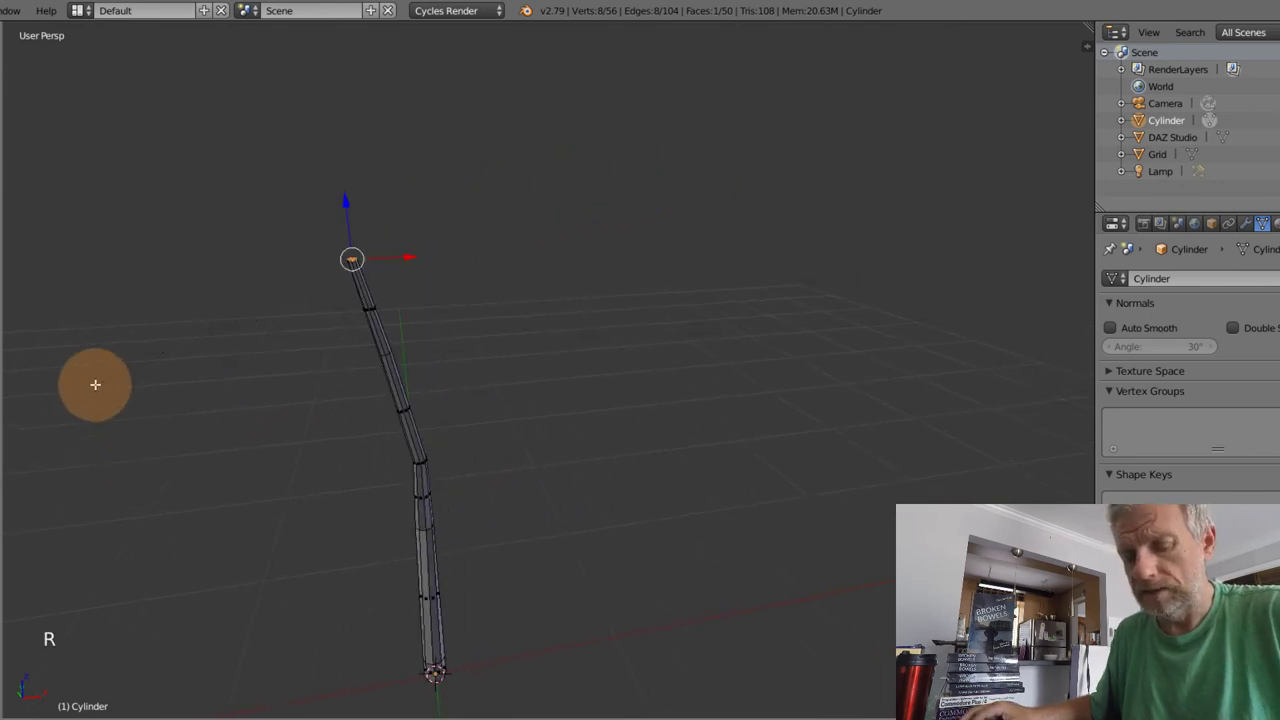
key("e")
left_click(107, 328)
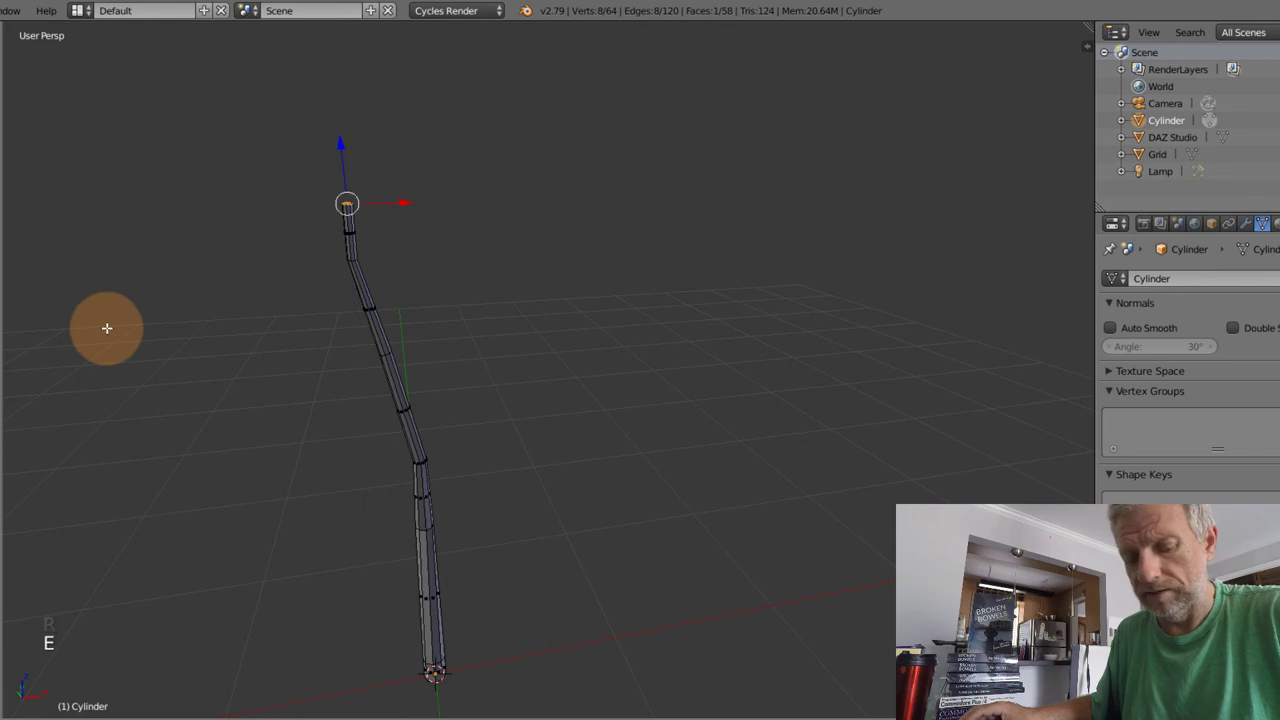
- Shrink the stem's top face to a sharp point and shift the tip, moving it 0.046 along Y
key("s")
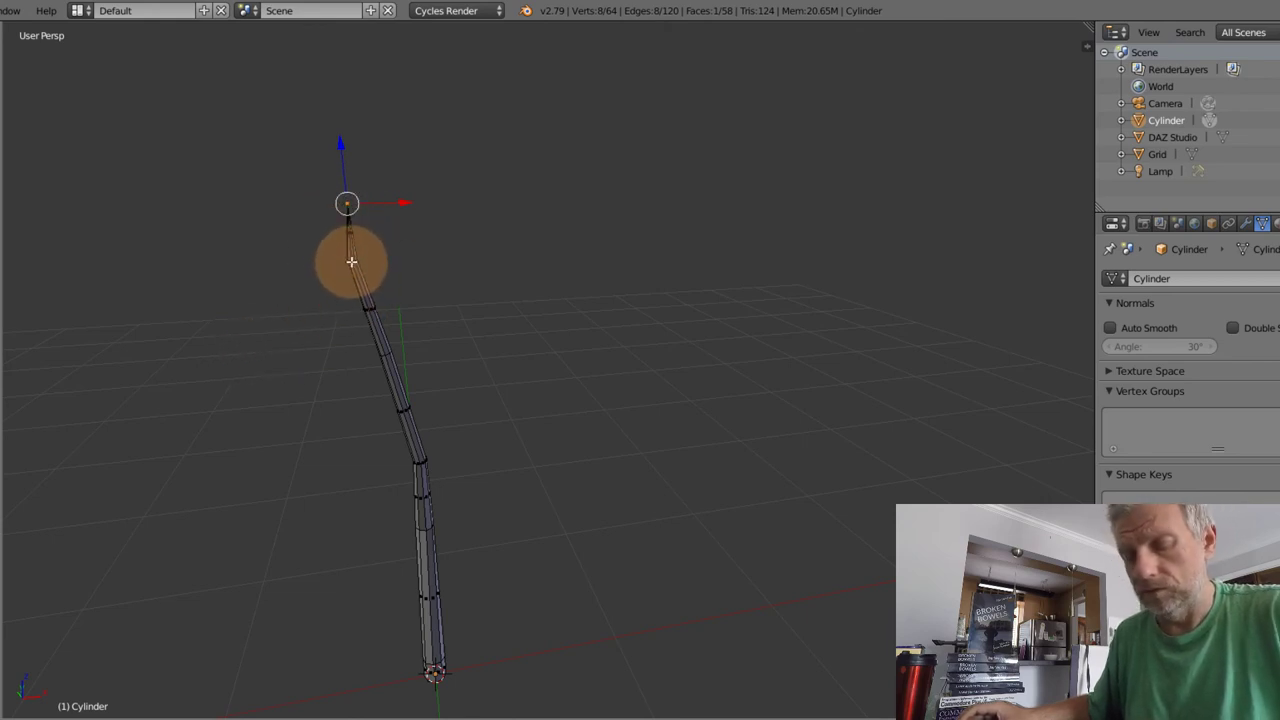
left_click_drag(343, 143, 392, 143)
middle_click_drag(571, 414, 428, 381)
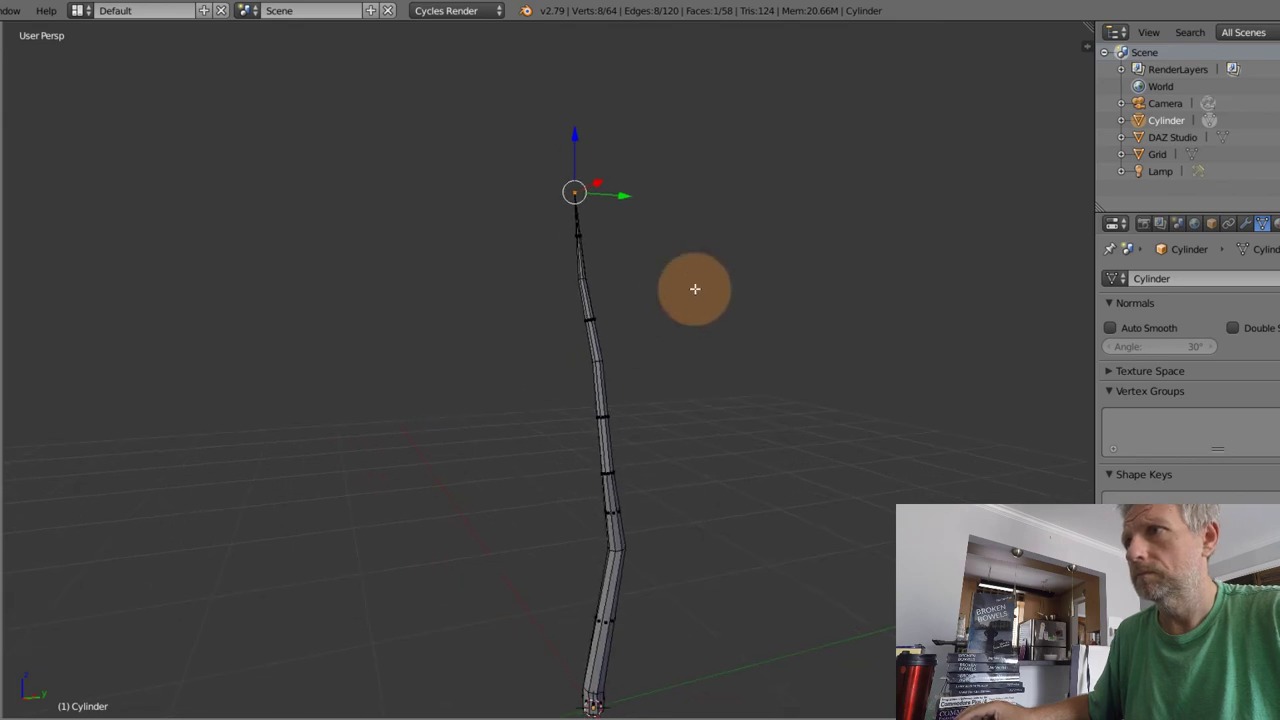
left_click_drag(611, 194, 626, 195)
- Return to Object Mode and move the finished stem -0.680 along Y, away from the 3D cursor
middle_click_drag(663, 331, 645, 462)
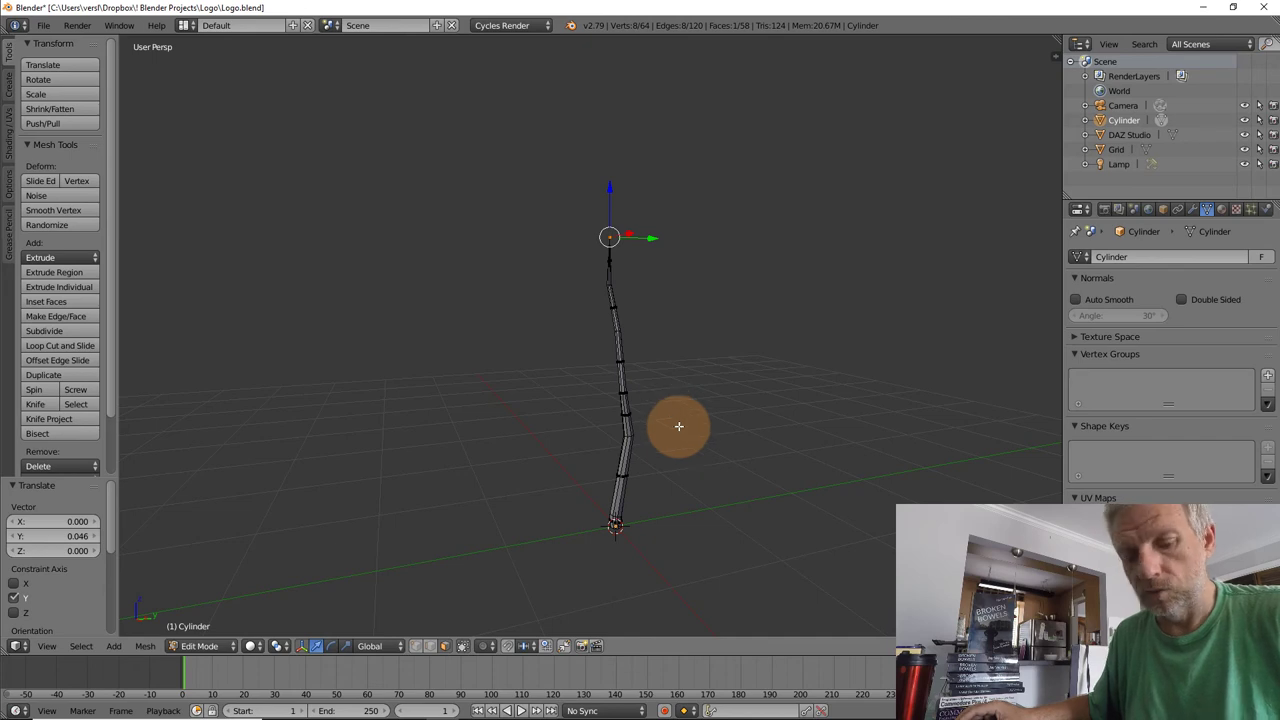
key("Tab")
middle_click_drag(680, 462, 622, 458)
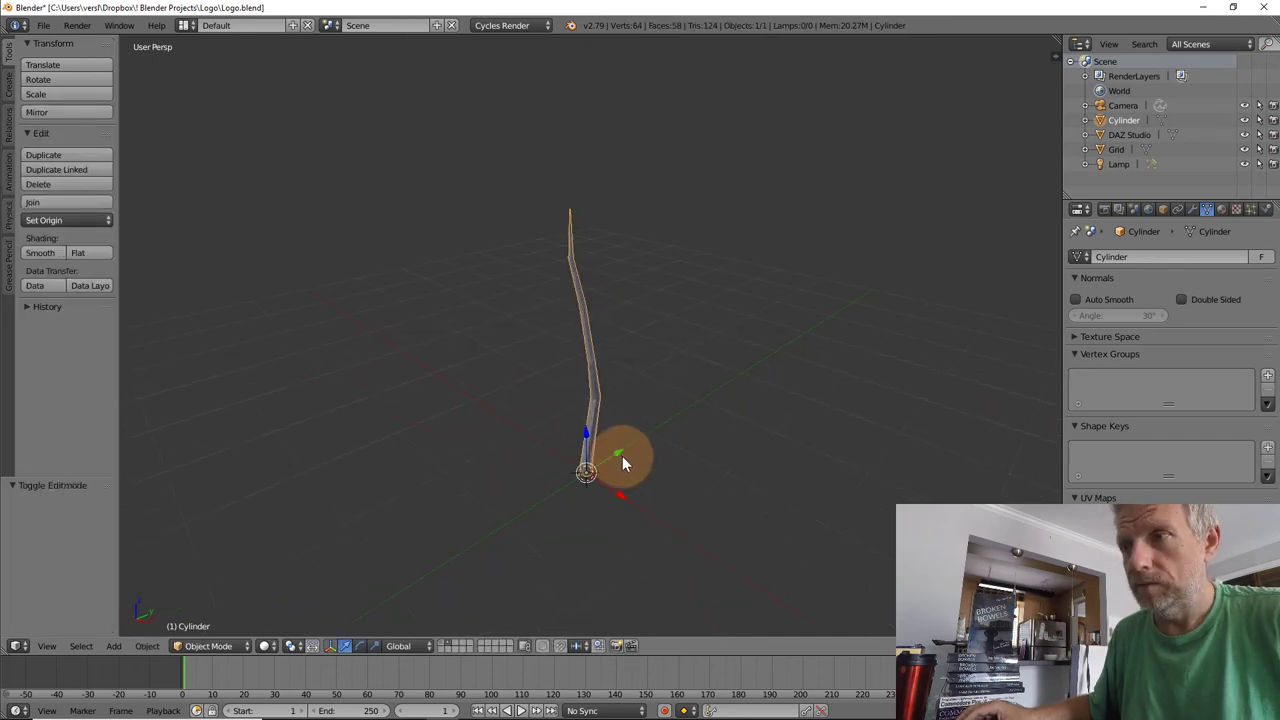
left_click_drag(620, 455, 588, 493)
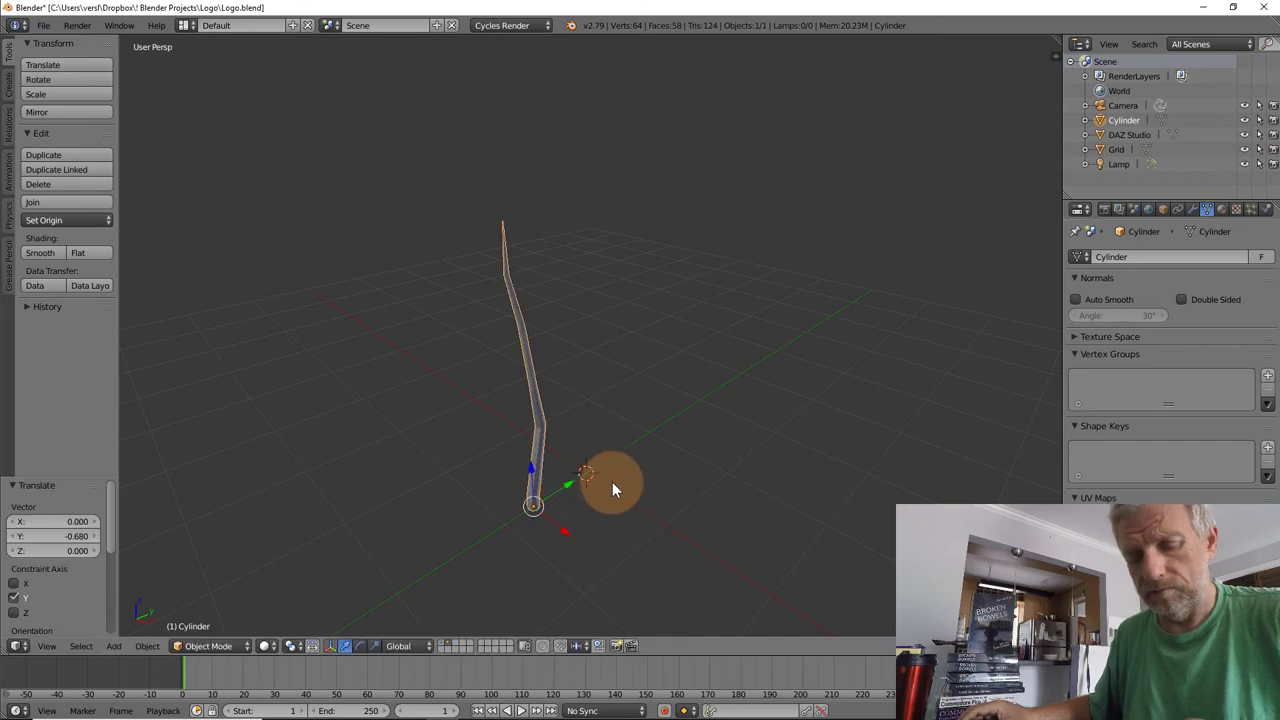
- Add an eight-sided cylinder with radius 1 and depth 2 at the 3D cursor and raise it 1 unit along Z
key("shift+a")
mouse_move(612, 483)
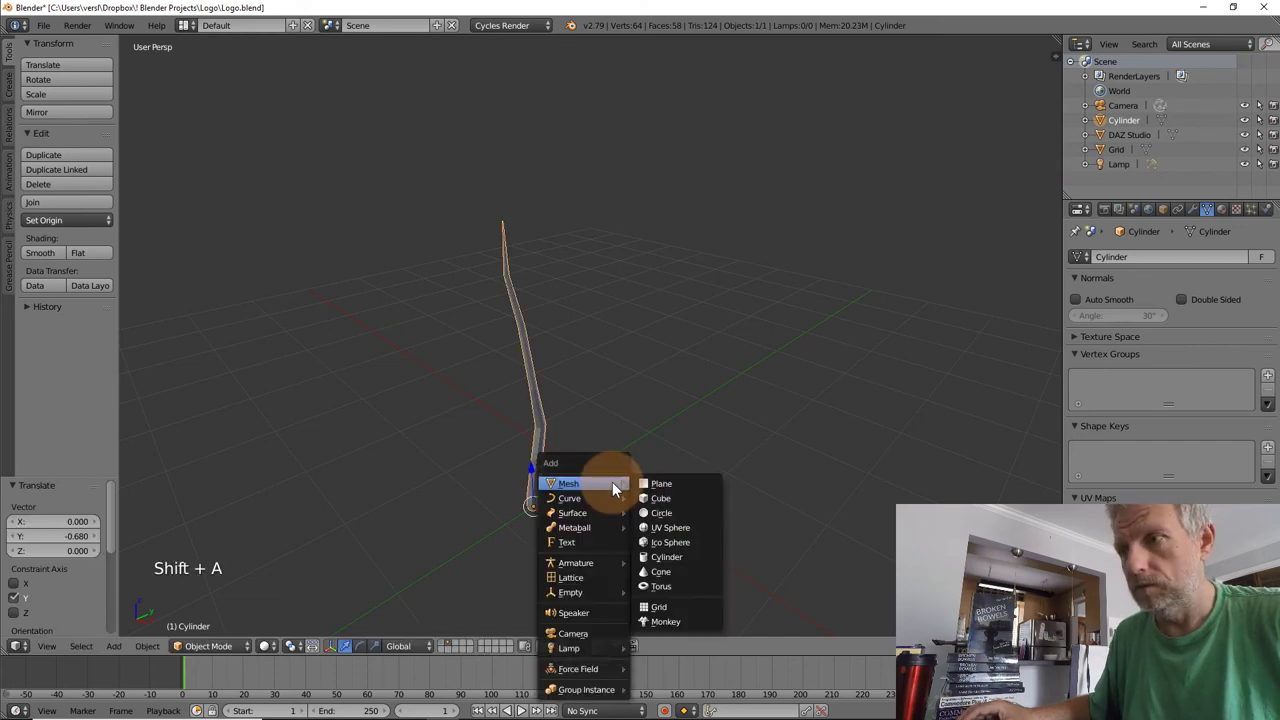
left_click(682, 556)
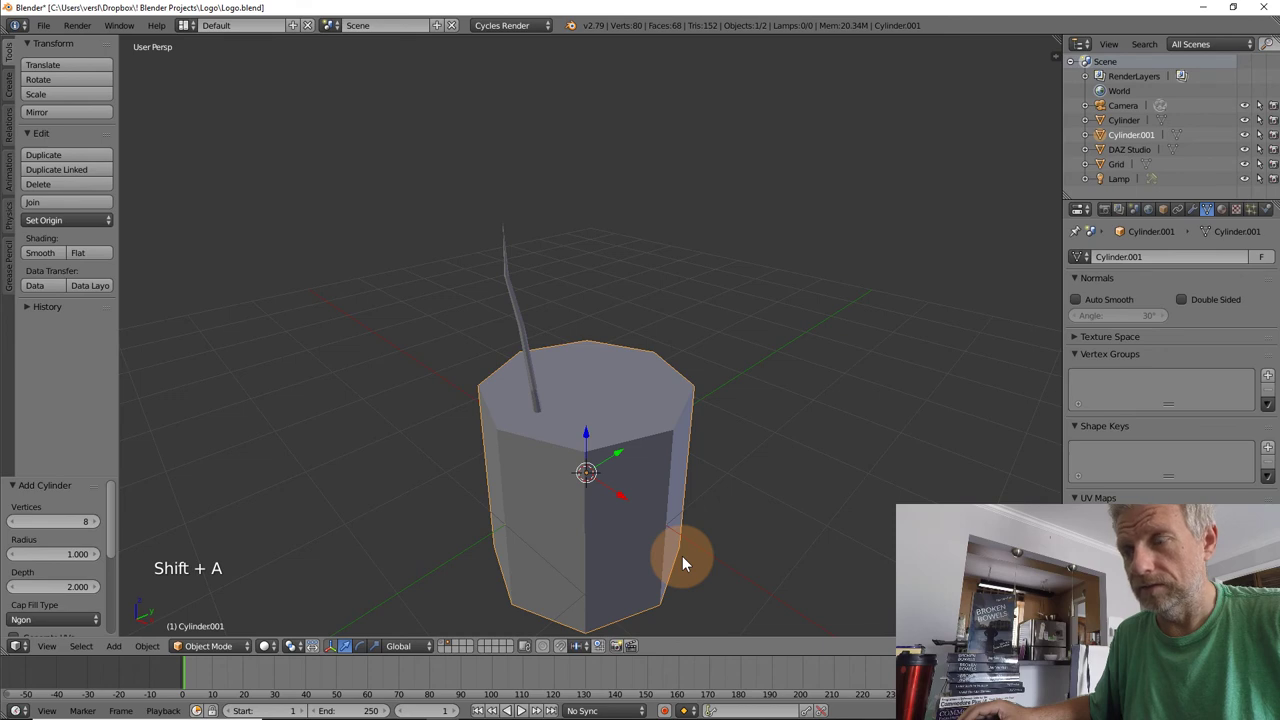
key("Return")
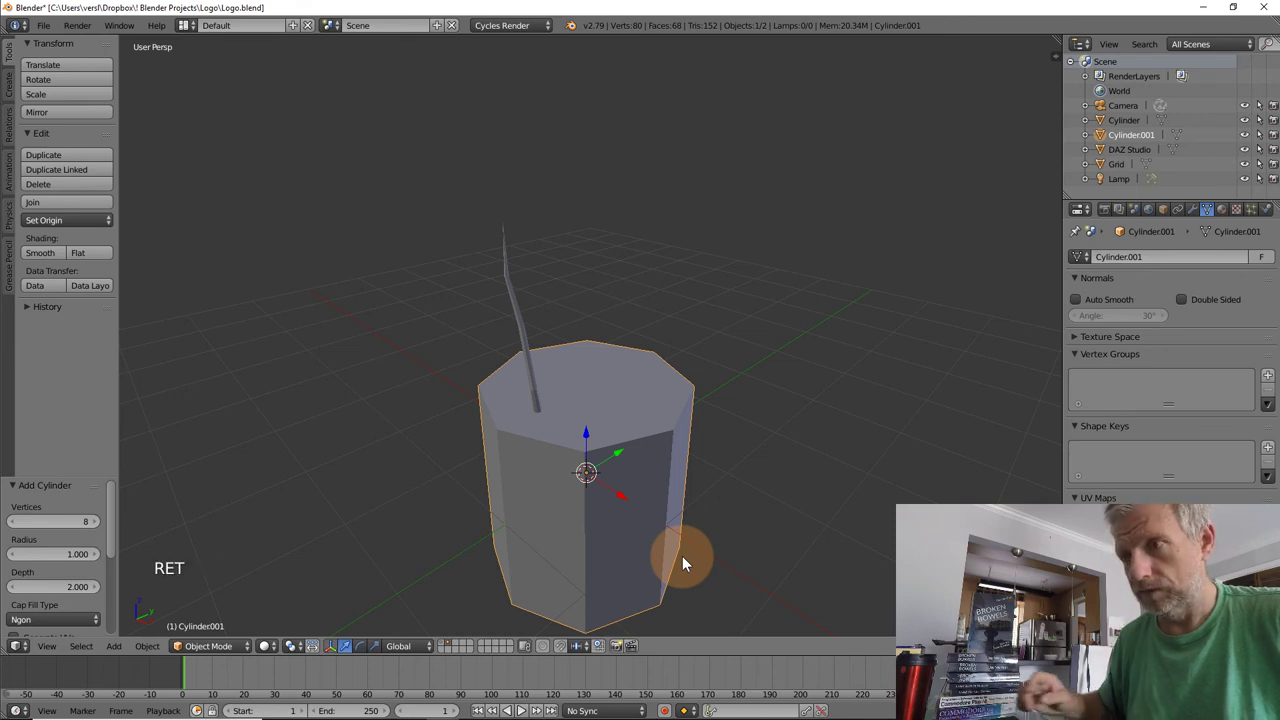
key("g")
key("z")
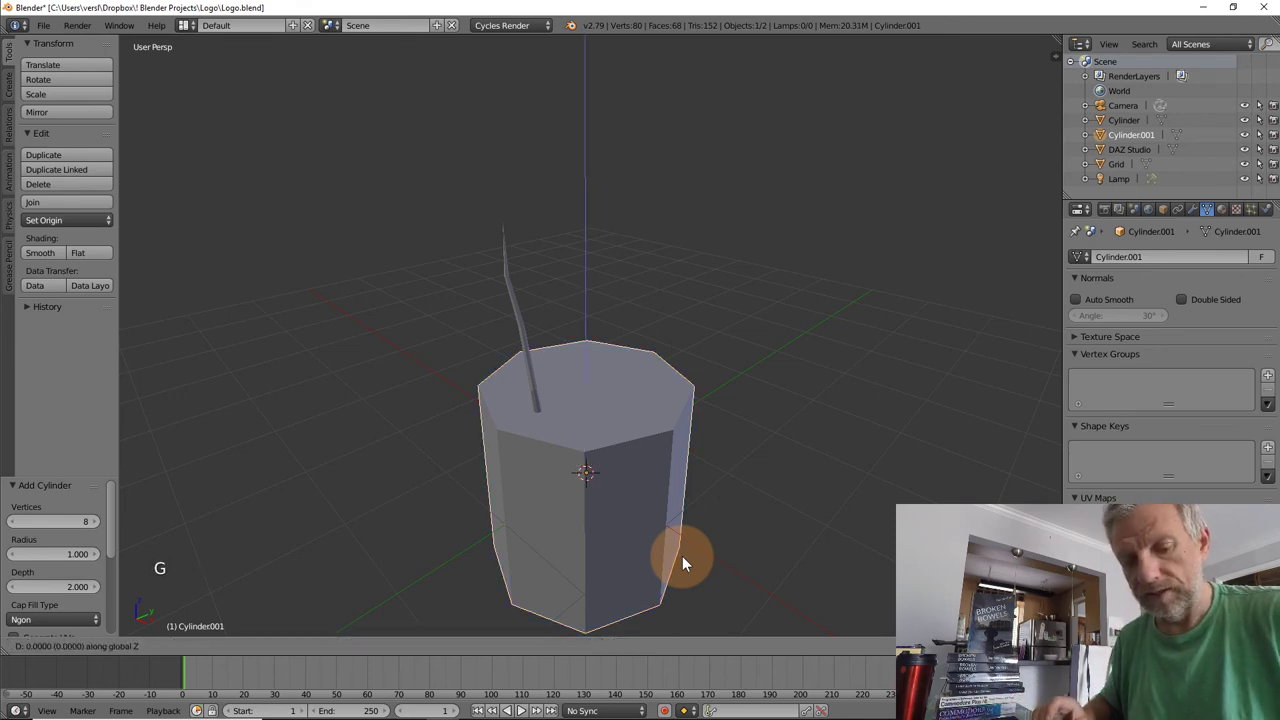
key("1")
key("Return")
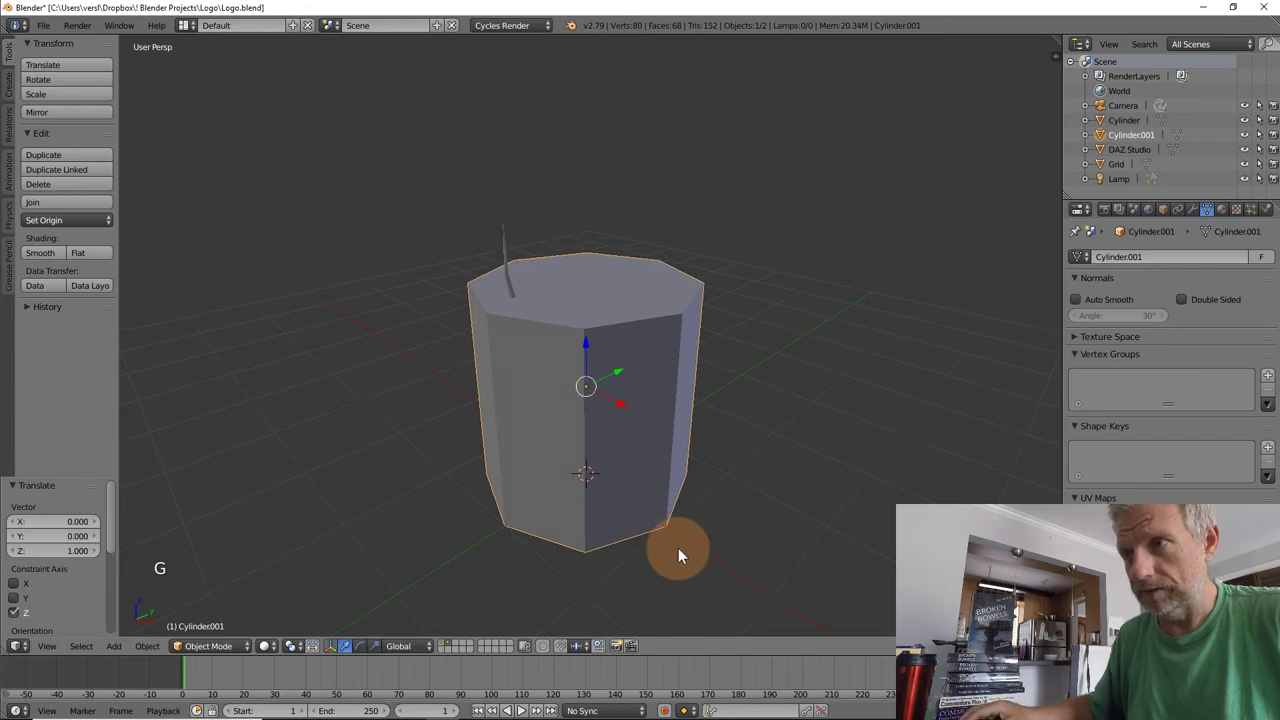
- Set the new cylinder's origin to the 3D cursor at the middle of its base
middle_click_drag(678, 548, 639, 497)
left_click(93, 219)
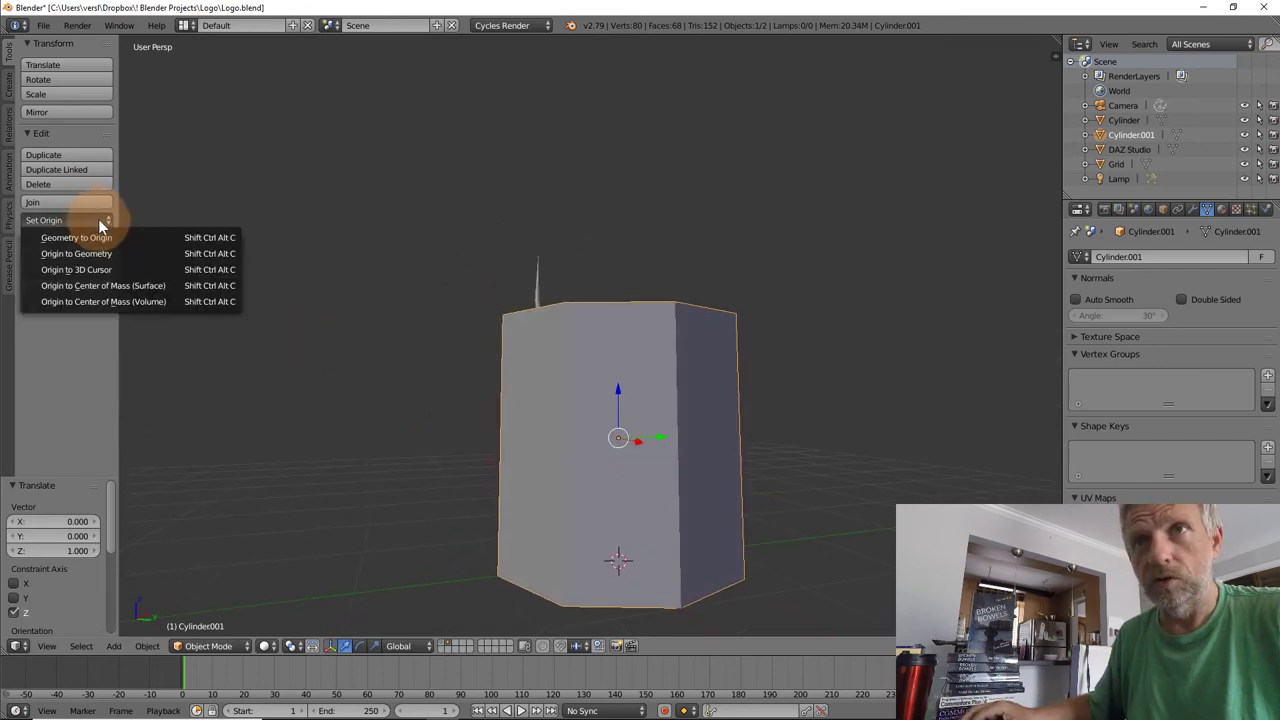
left_click(120, 264)
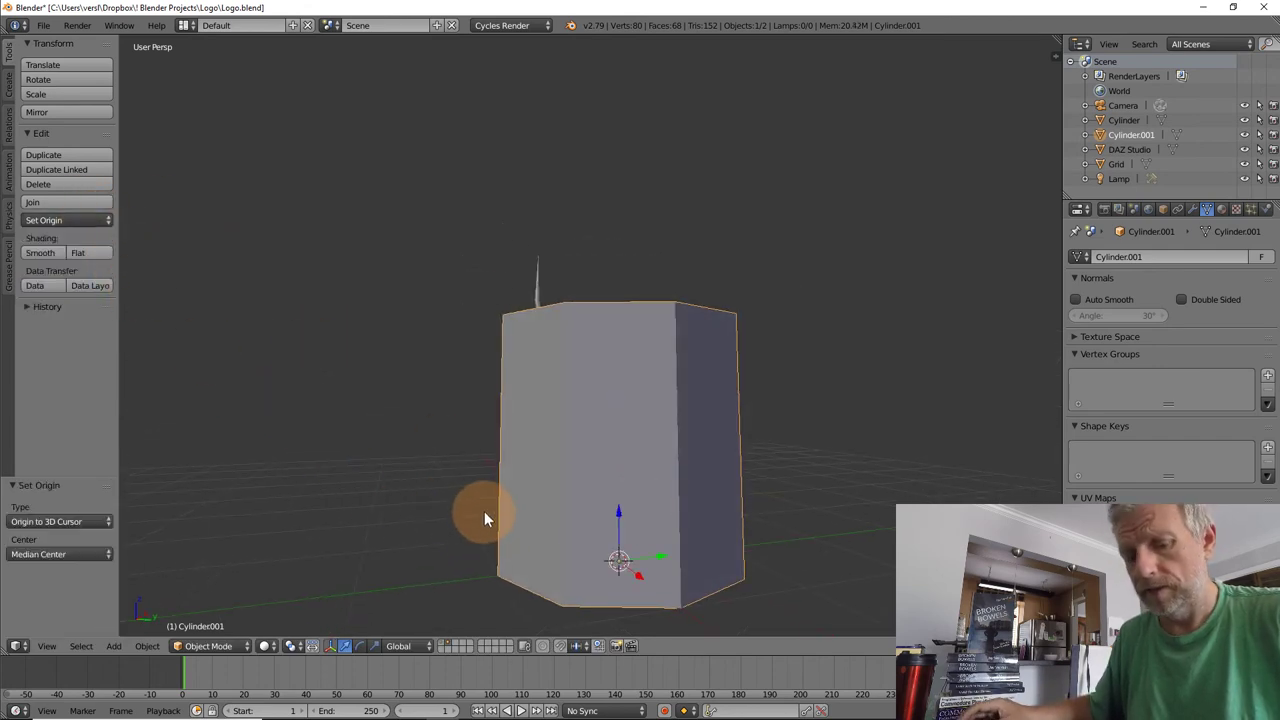
- Scale the new cylinder down uniformly by 0.073 and again by 0.524, and switch to the camera view
key("s")
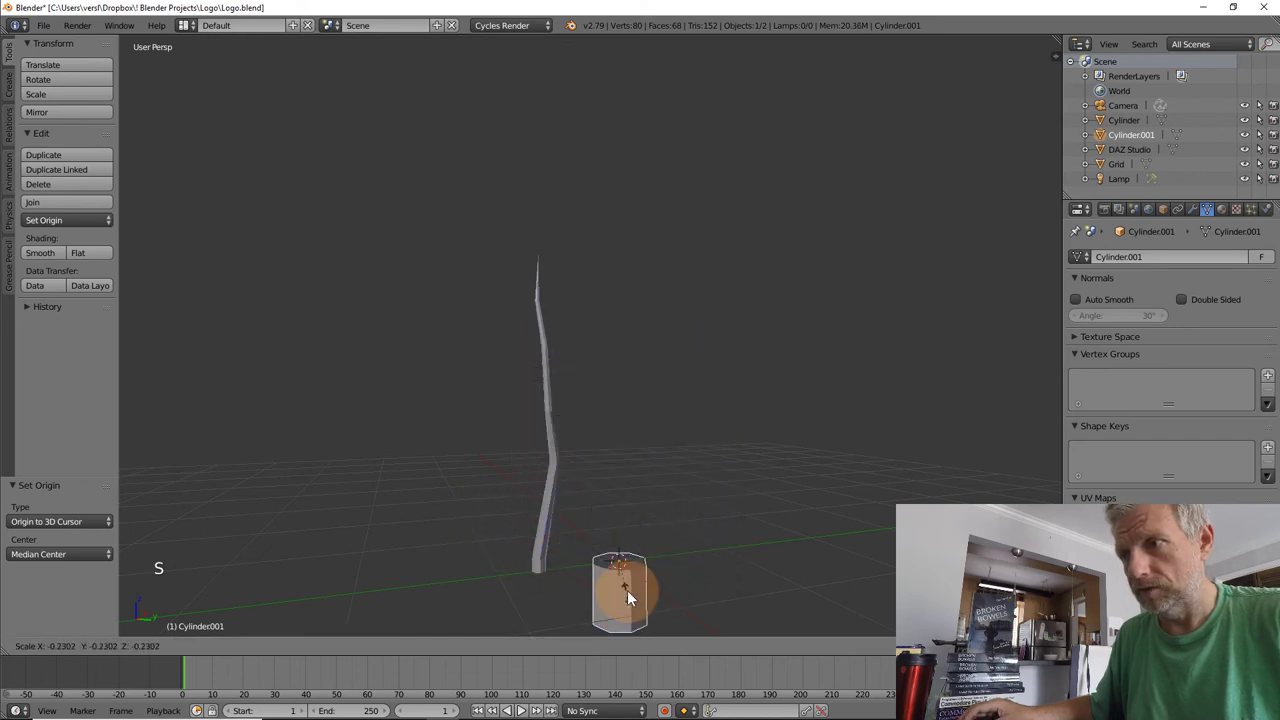
left_click(581, 578)
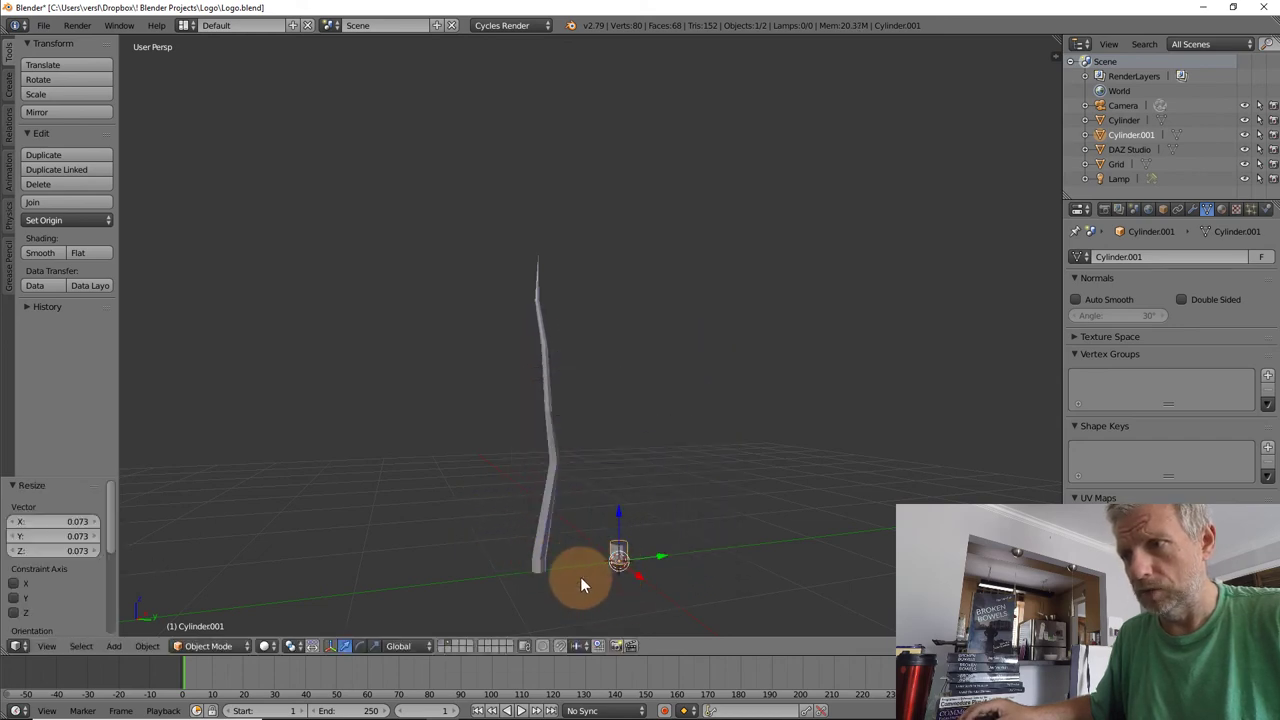
key("s")
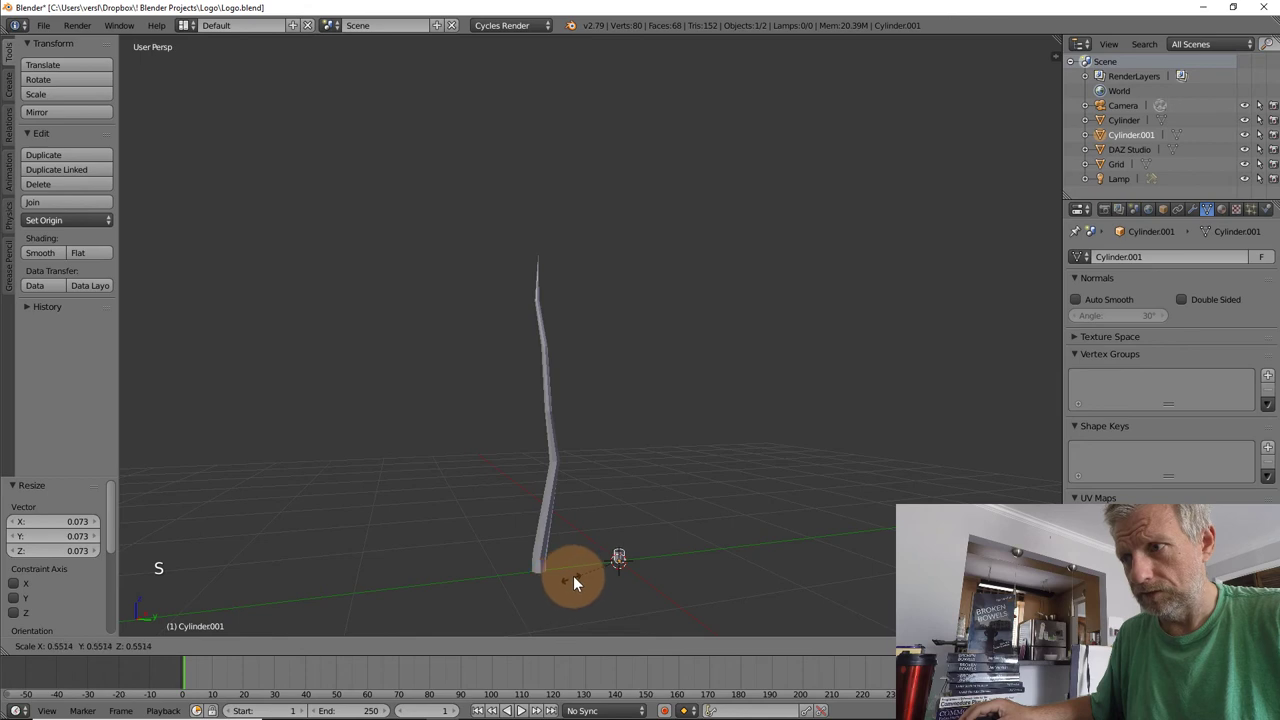
left_click(573, 575)
middle_click_drag(659, 513, 638, 550)
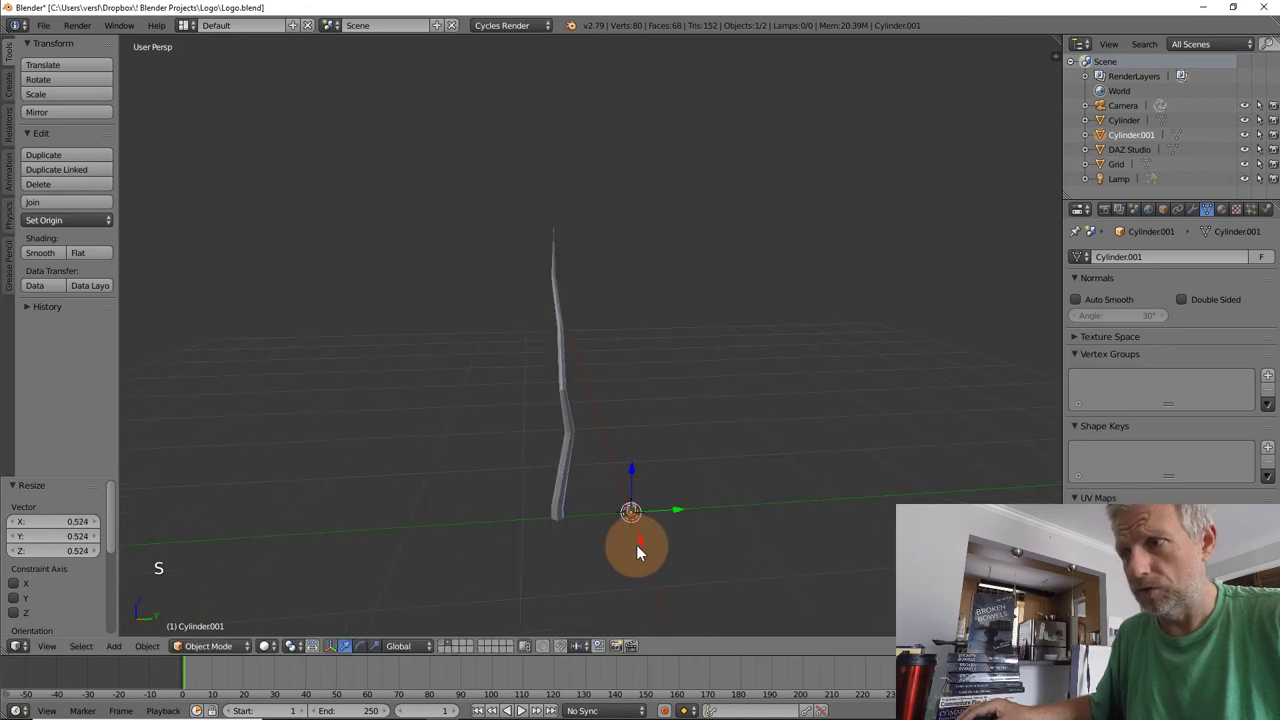
key("KP_0")
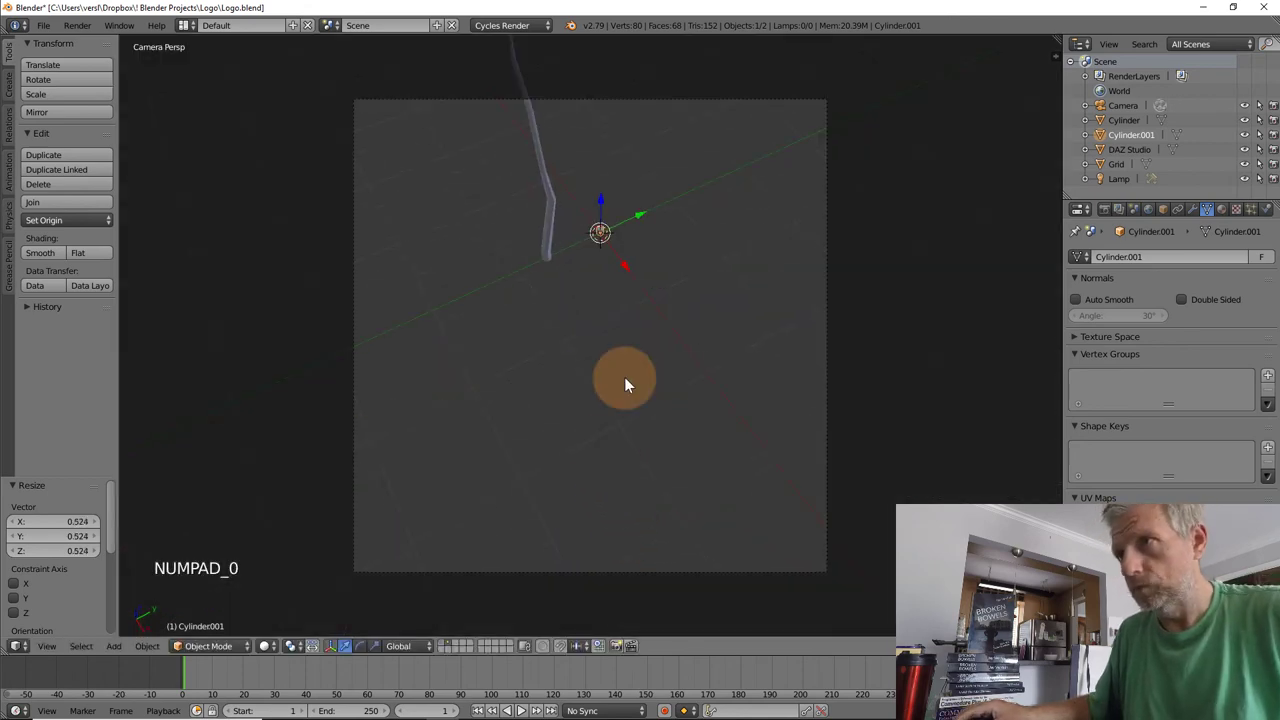
- In Edit Mode, select only the new cylinder's top face, rotate it 4.3° and extrude it about 0.949 upward
middle_click_drag(624, 377, 301, 471)
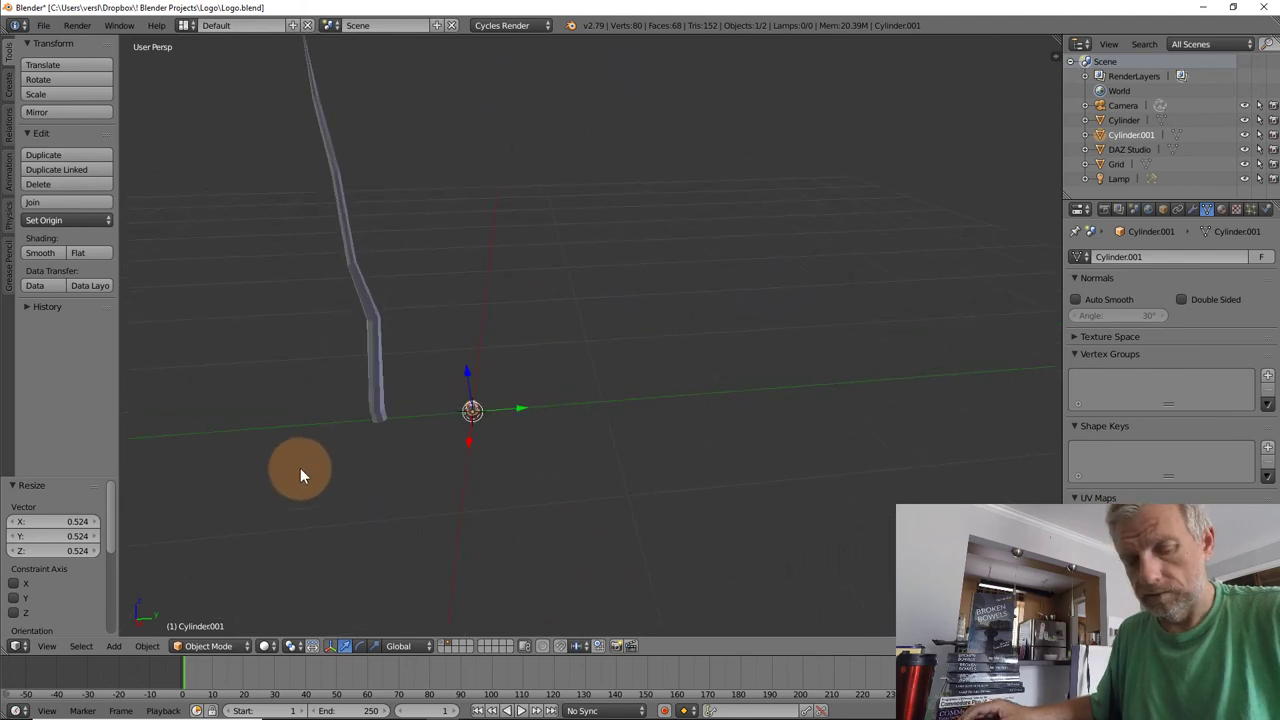
key("Tab")
key("a")
key("a")
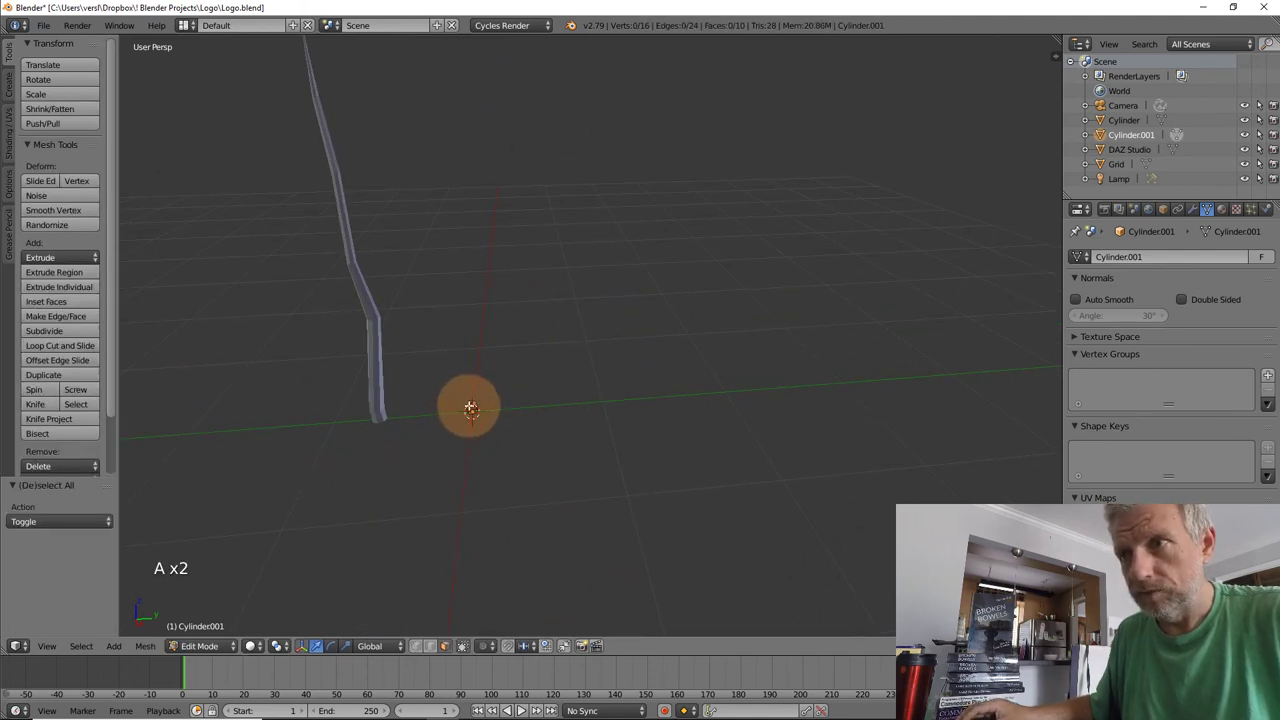
right_click(471, 403)
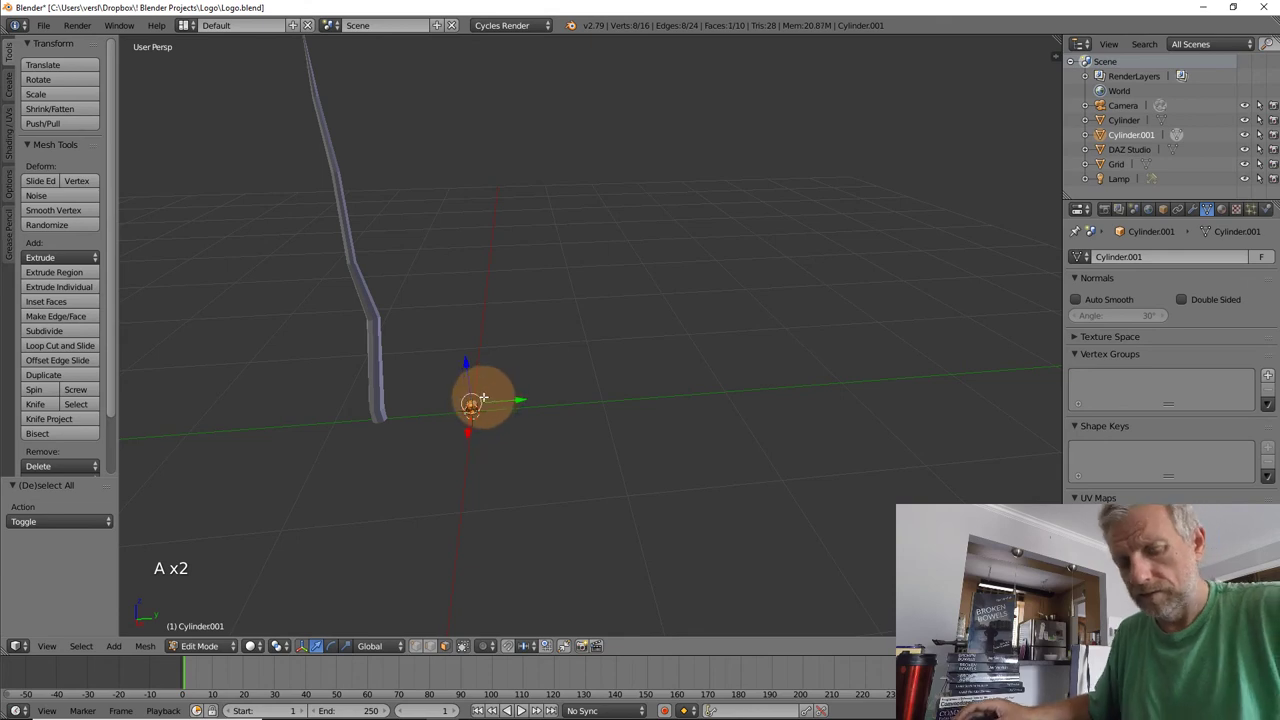
key("r")
left_click(487, 397)
key("e")
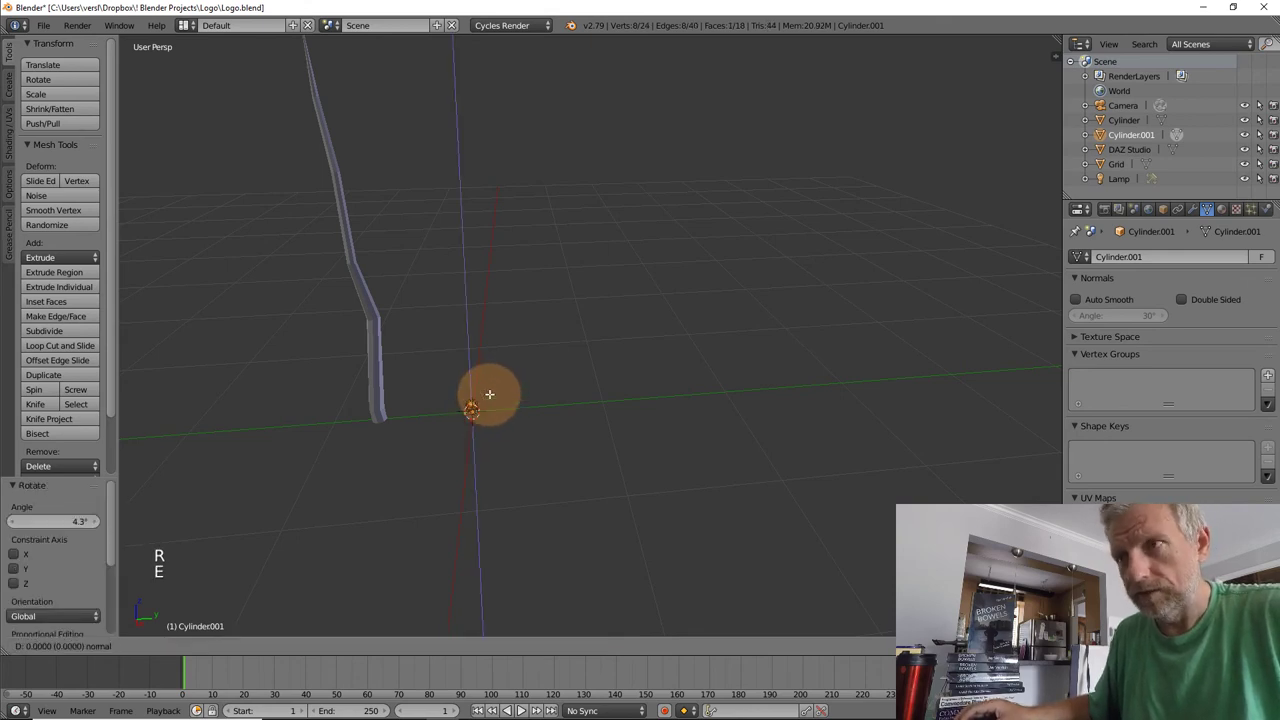
left_click(510, 281)
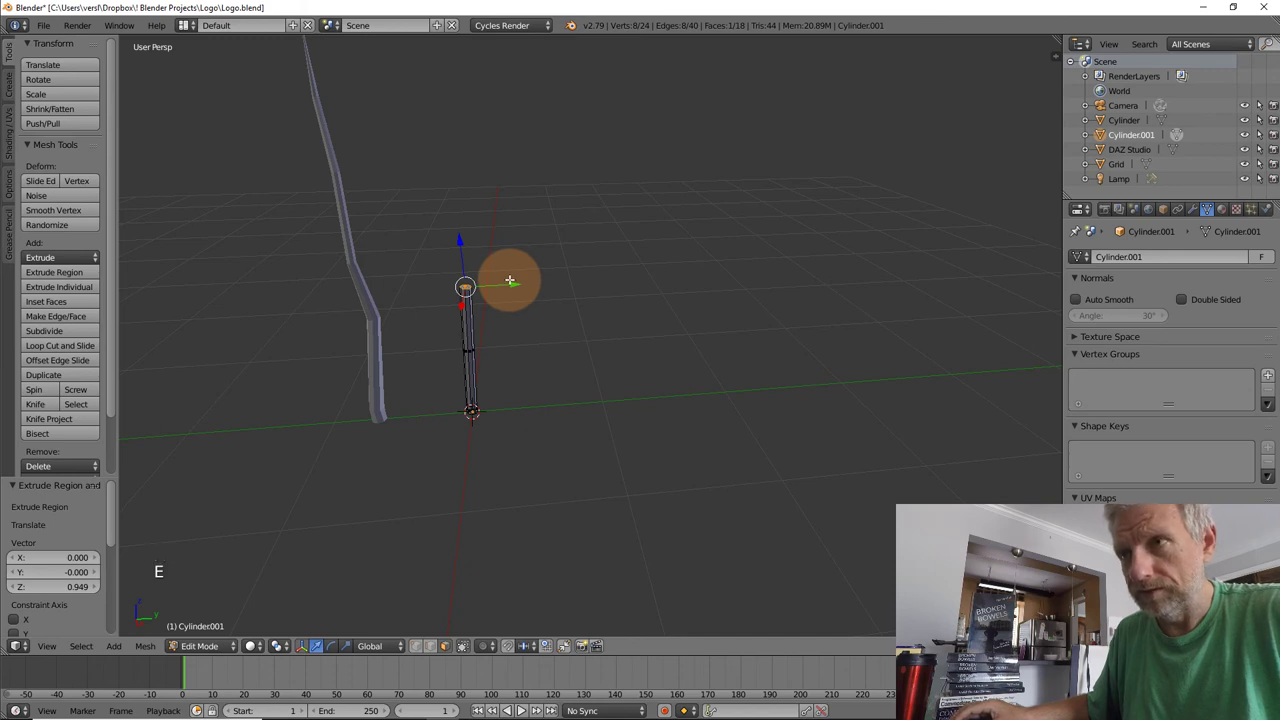
- Bend the stem by rotating the top face 18.9°, extrude it about 0.514 and scale the end down to 0.622
middle_click_drag(510, 283, 414, 363)
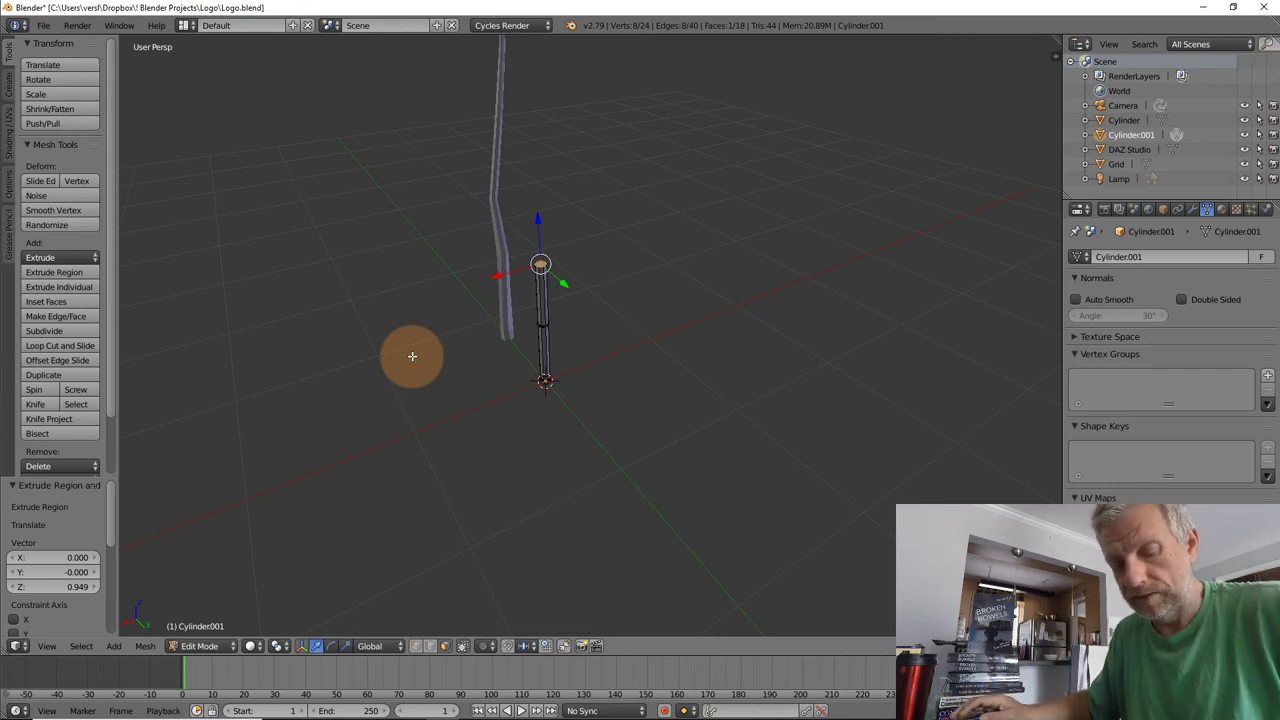
key("r")
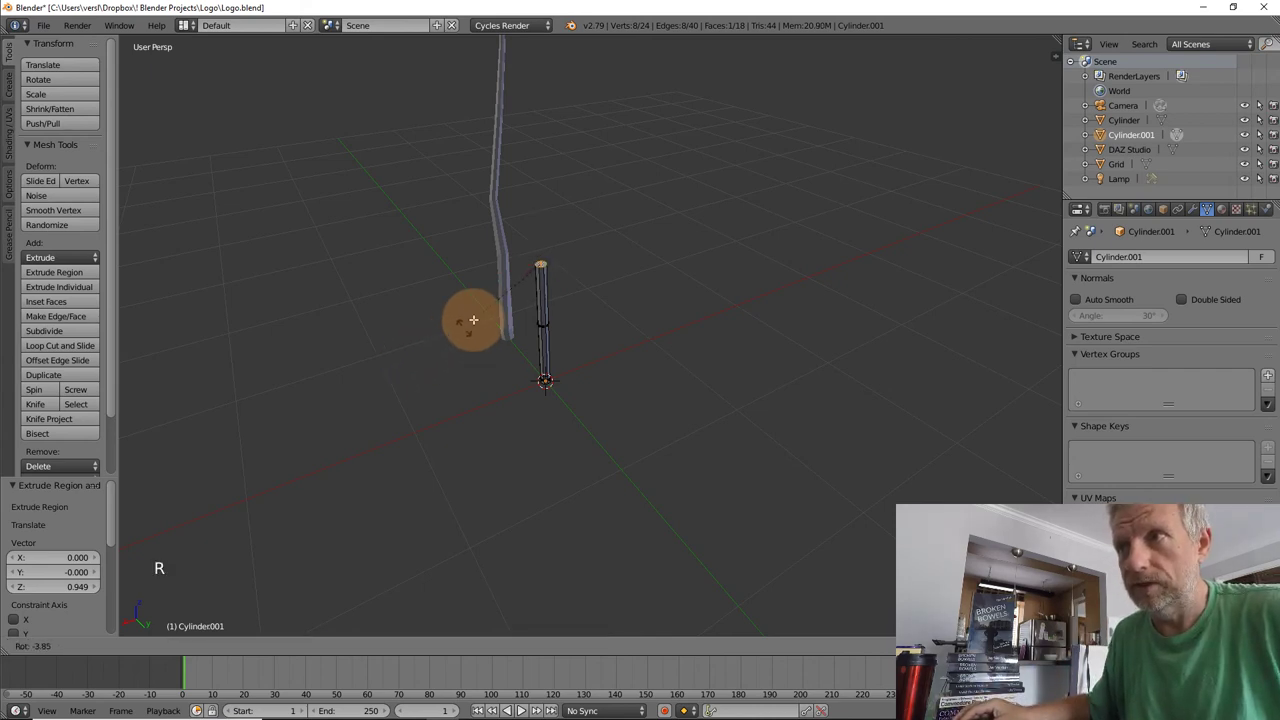
left_click(480, 282)
key("e")
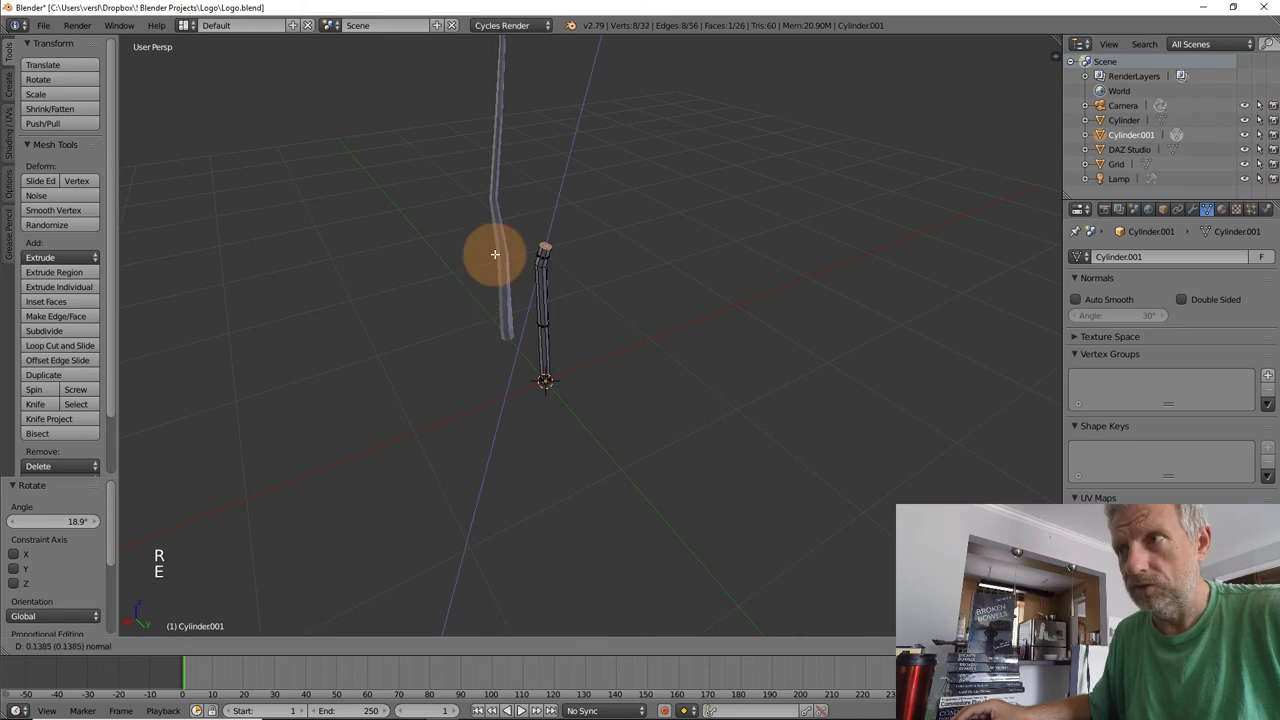
left_click(513, 214)
key("s")
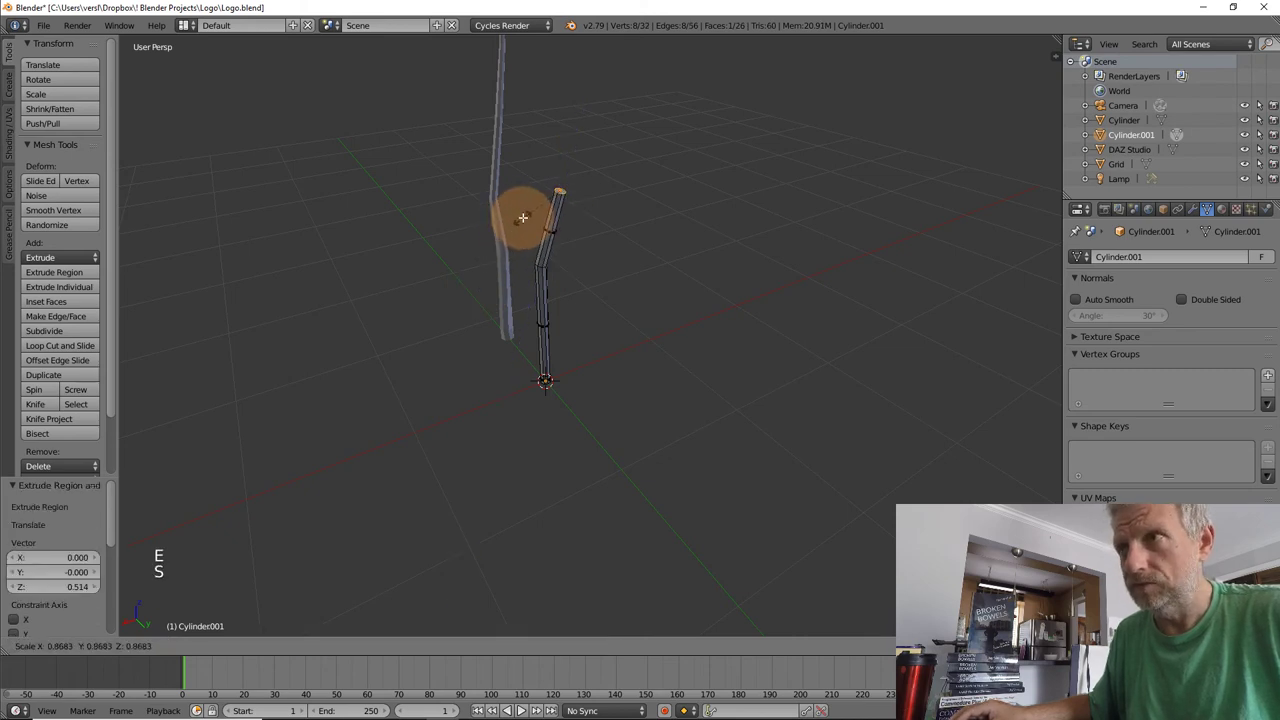
left_click(538, 226)
- From another side, rotate the end face -4.5°, extrude another segment of about 0.514 and scale its end to 0.817
middle_click_drag(543, 214, 529, 417)
key("r")
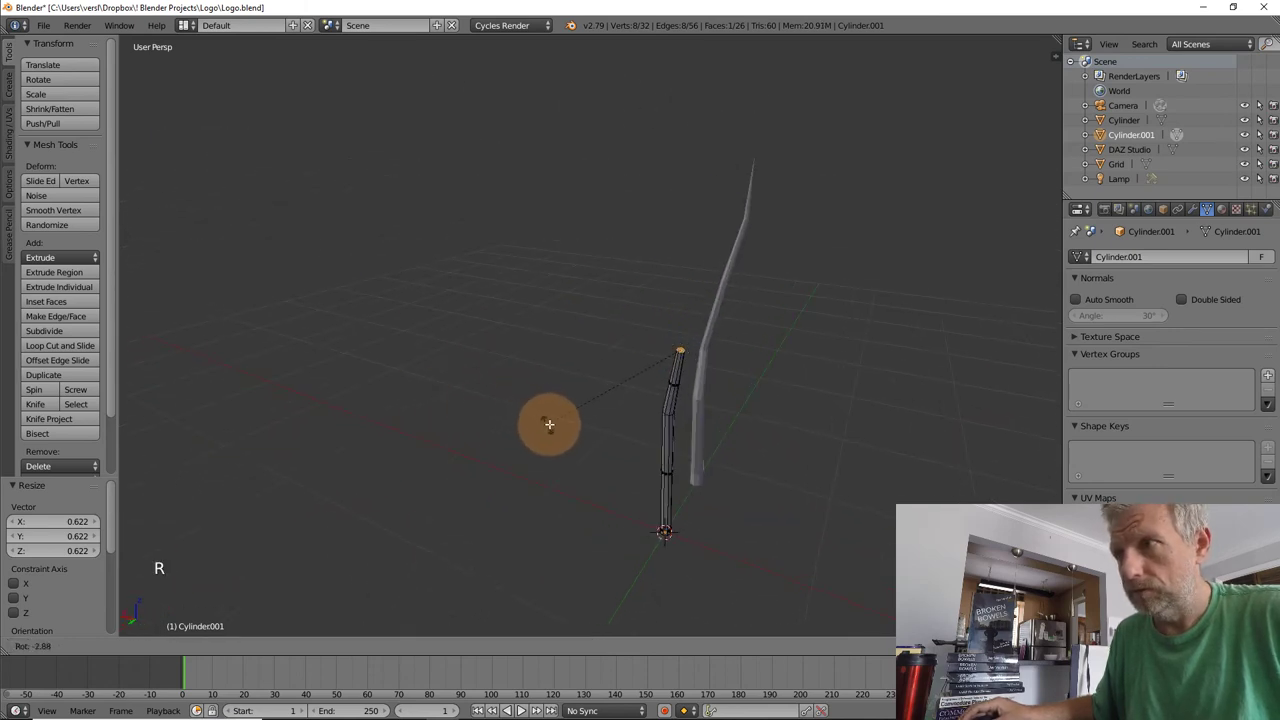
left_click(556, 422)
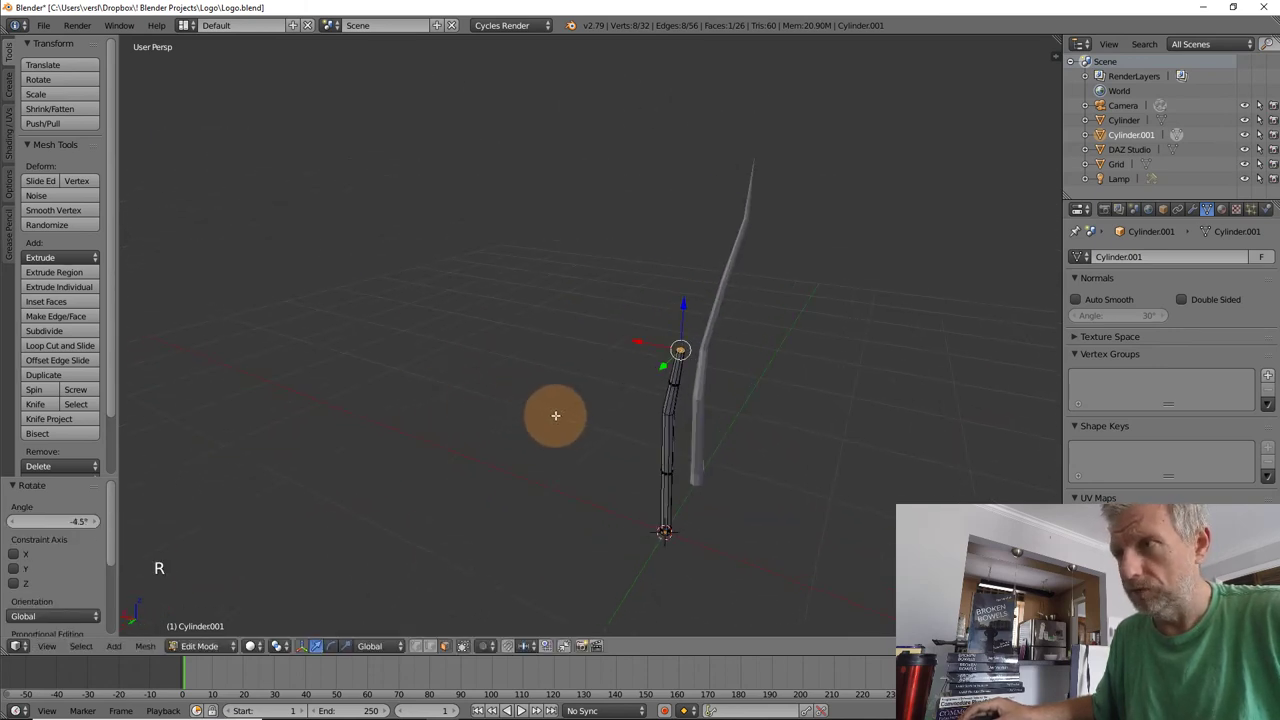
key("e")
left_click(543, 337)
key("s")
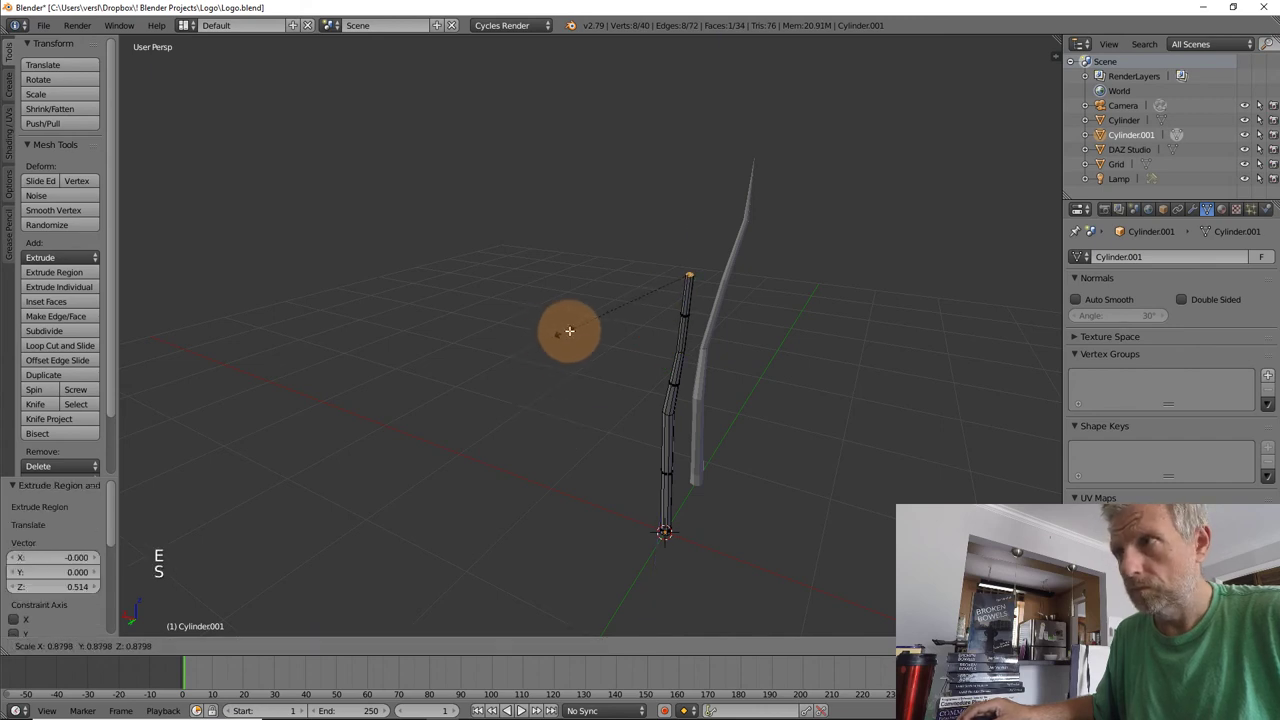
left_click(571, 330)
- Rotate the end face 20° from a new angle, extrude about 0.288 and scale the end down to 0.586
middle_click_drag(654, 423, 271, 391)
key("r")
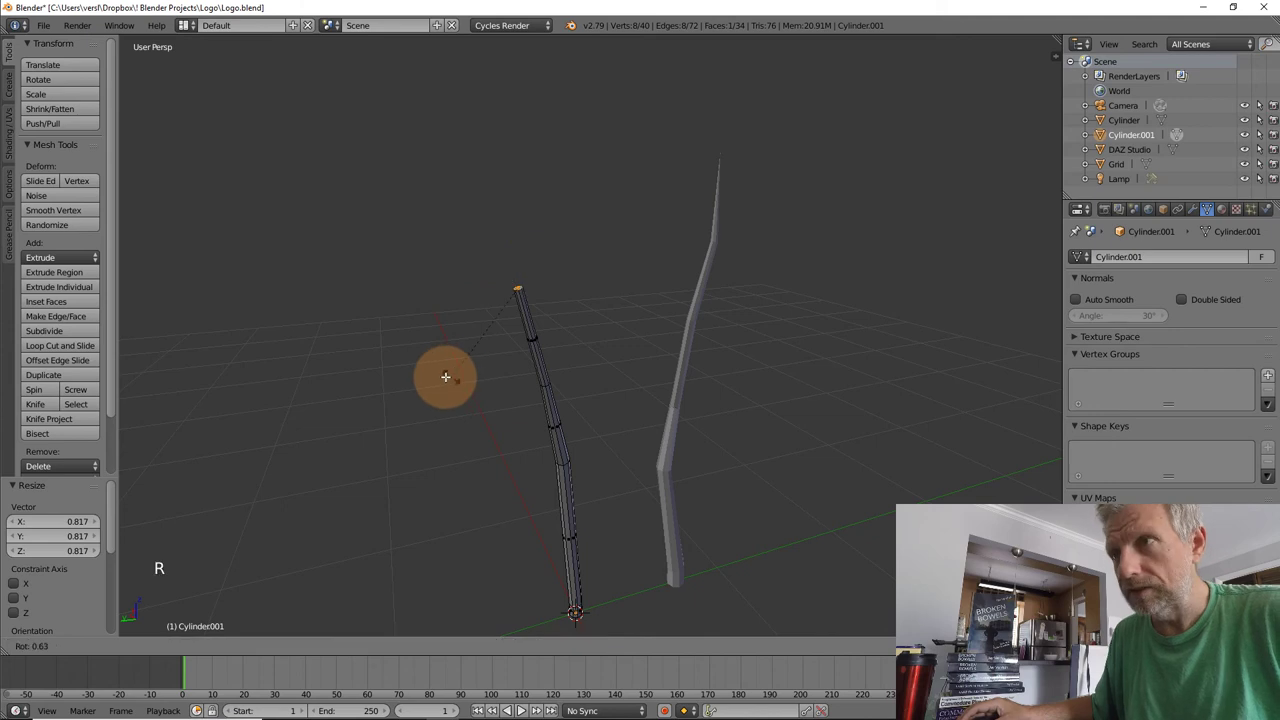
left_click(428, 346)
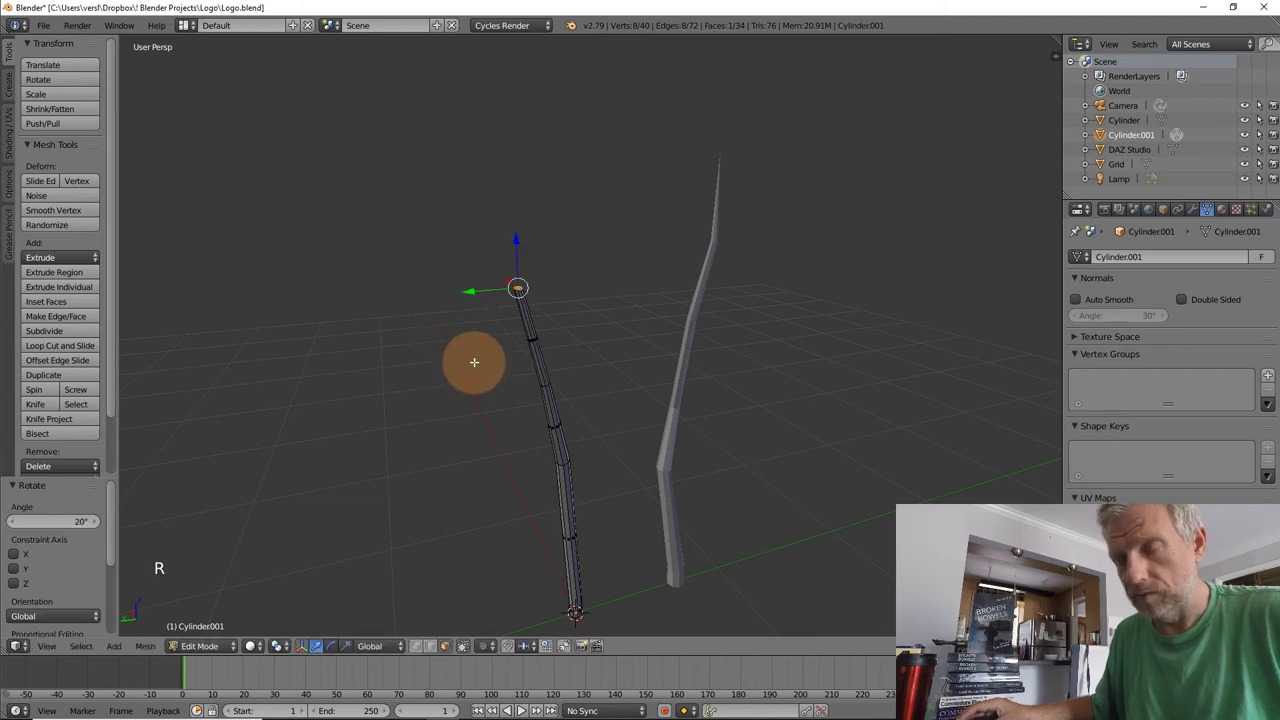
key("e")
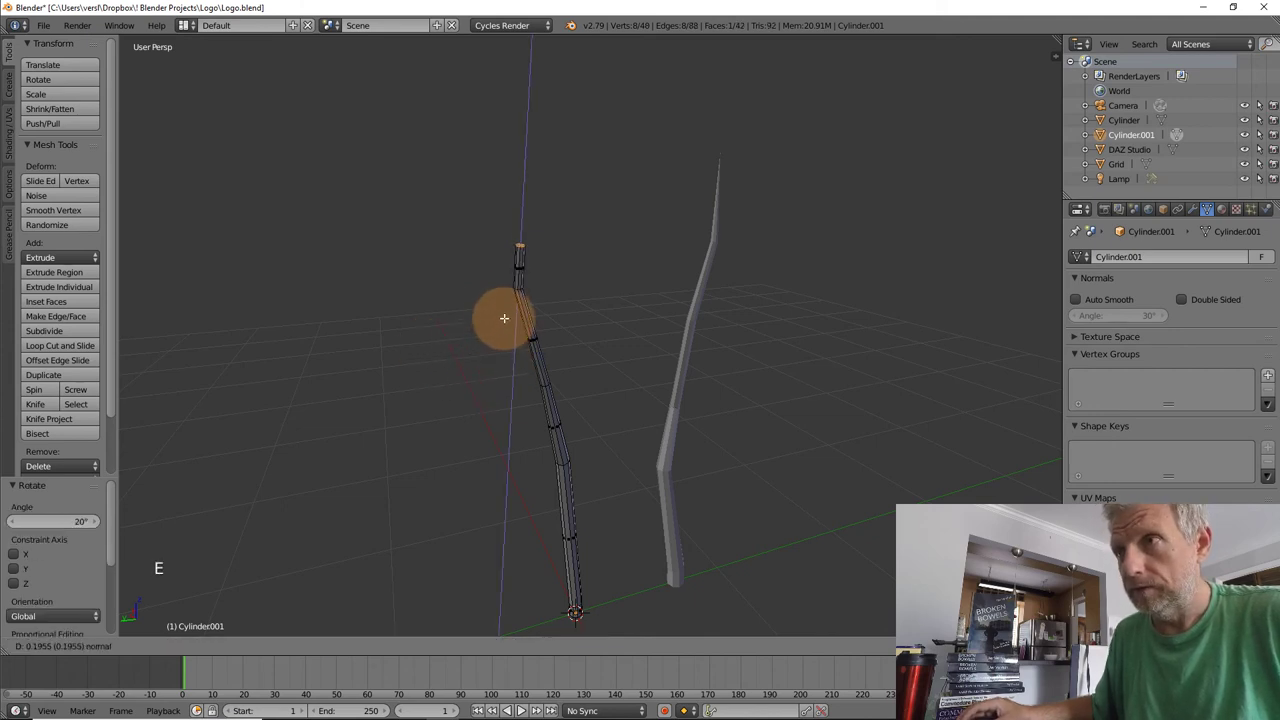
left_click(509, 300)
key("s")
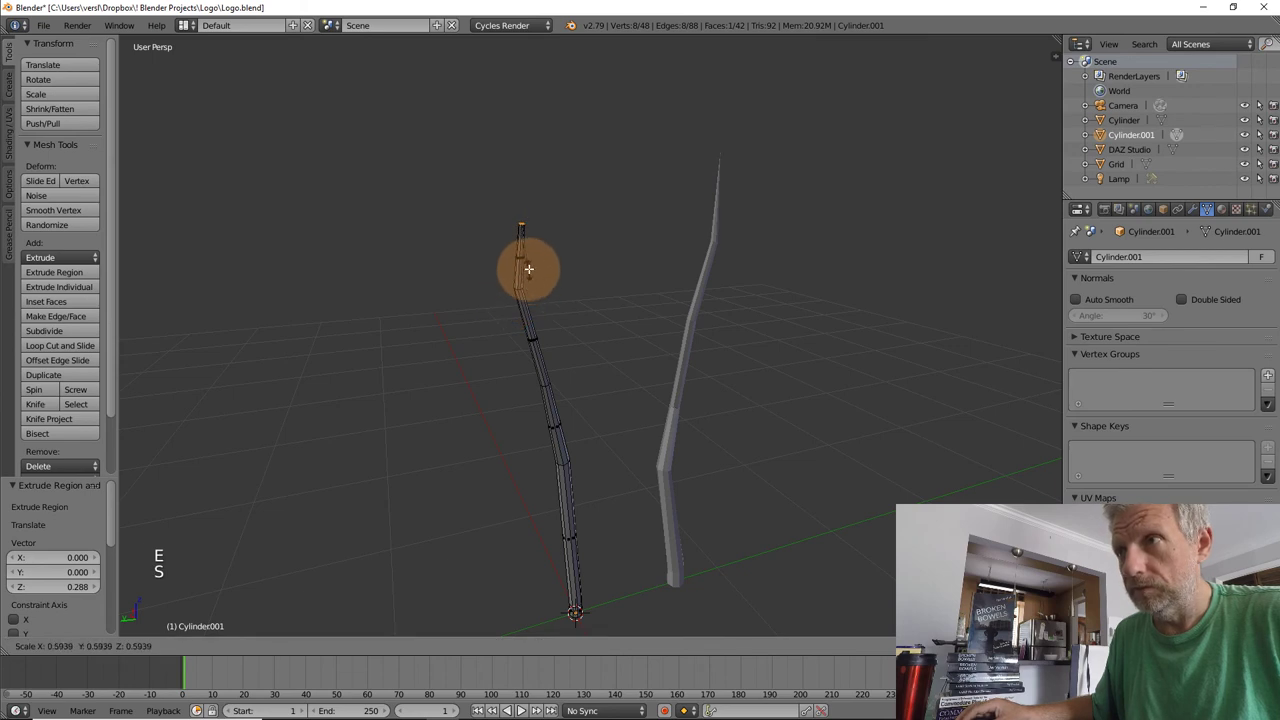
left_click(523, 266)
- Rotate the end face slightly, extrude a tip of about 0.146, scale its end to 0 and return to Object Mode
key("r")
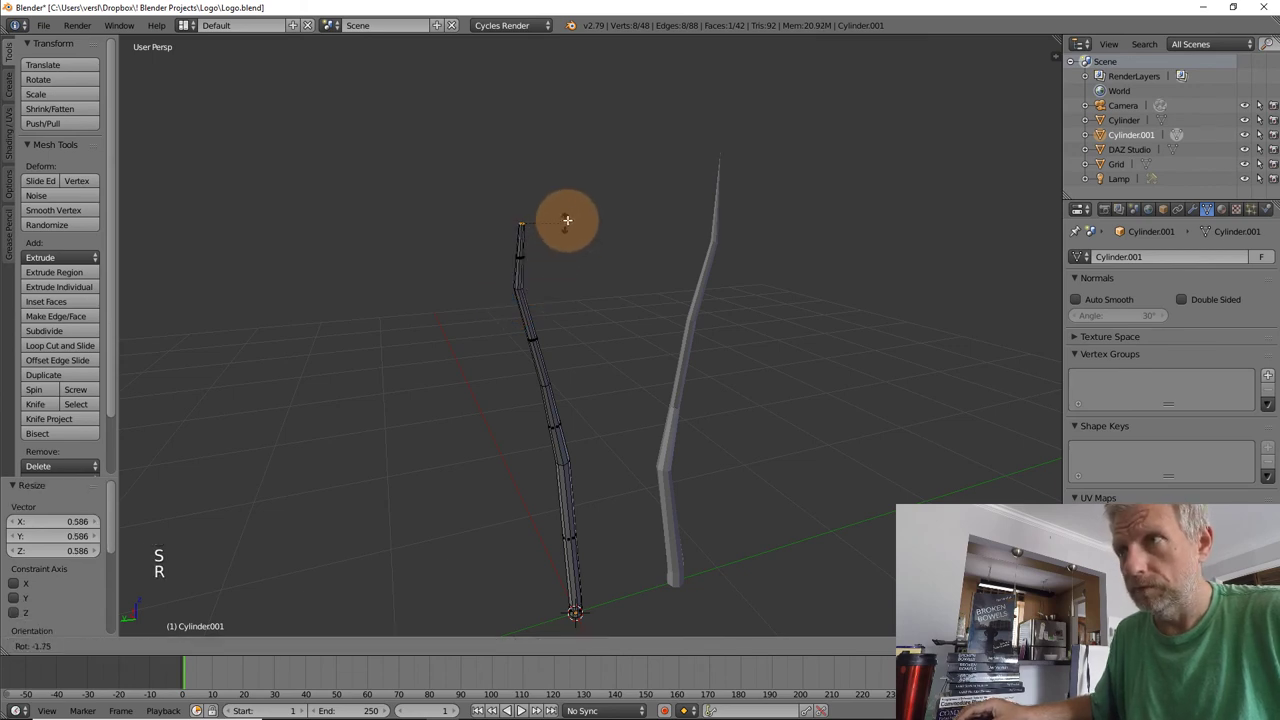
left_click(586, 215)
key("e")
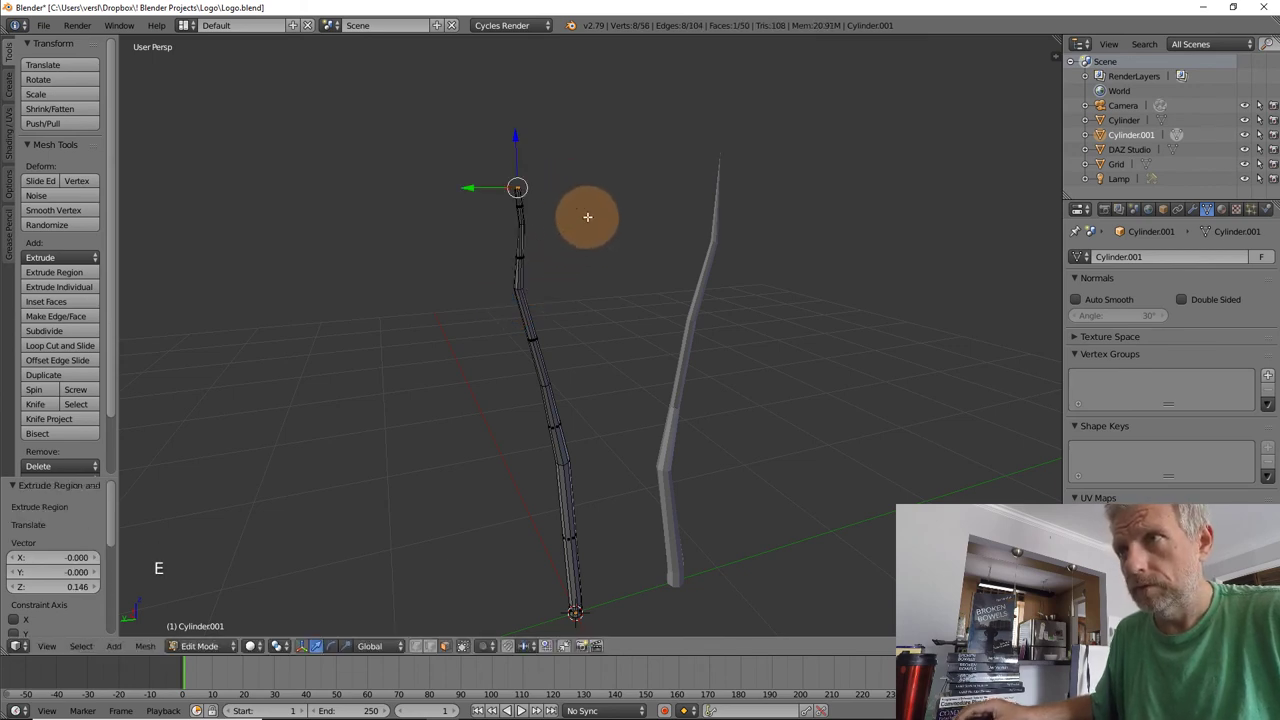
left_click(587, 217)
key("s")
left_click(587, 217)
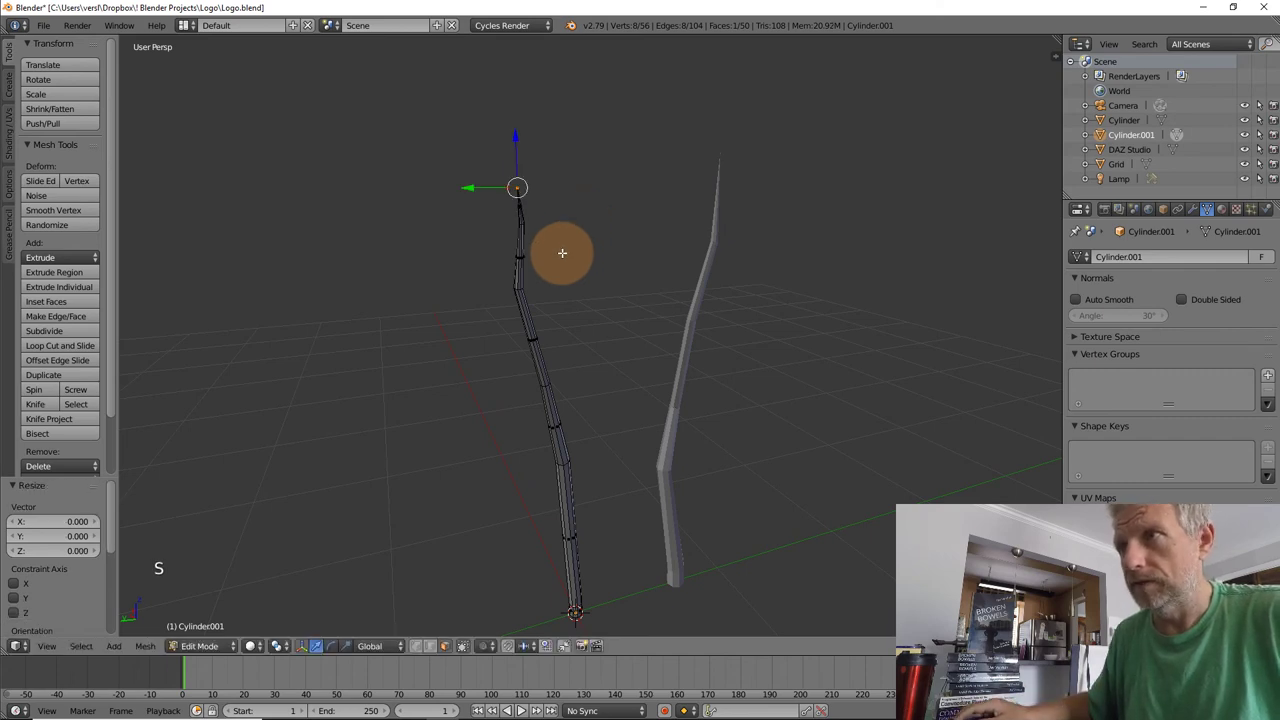
middle_click_drag(563, 251, 759, 322)
middle_click_drag(677, 406, 641, 403)
key("Tab")
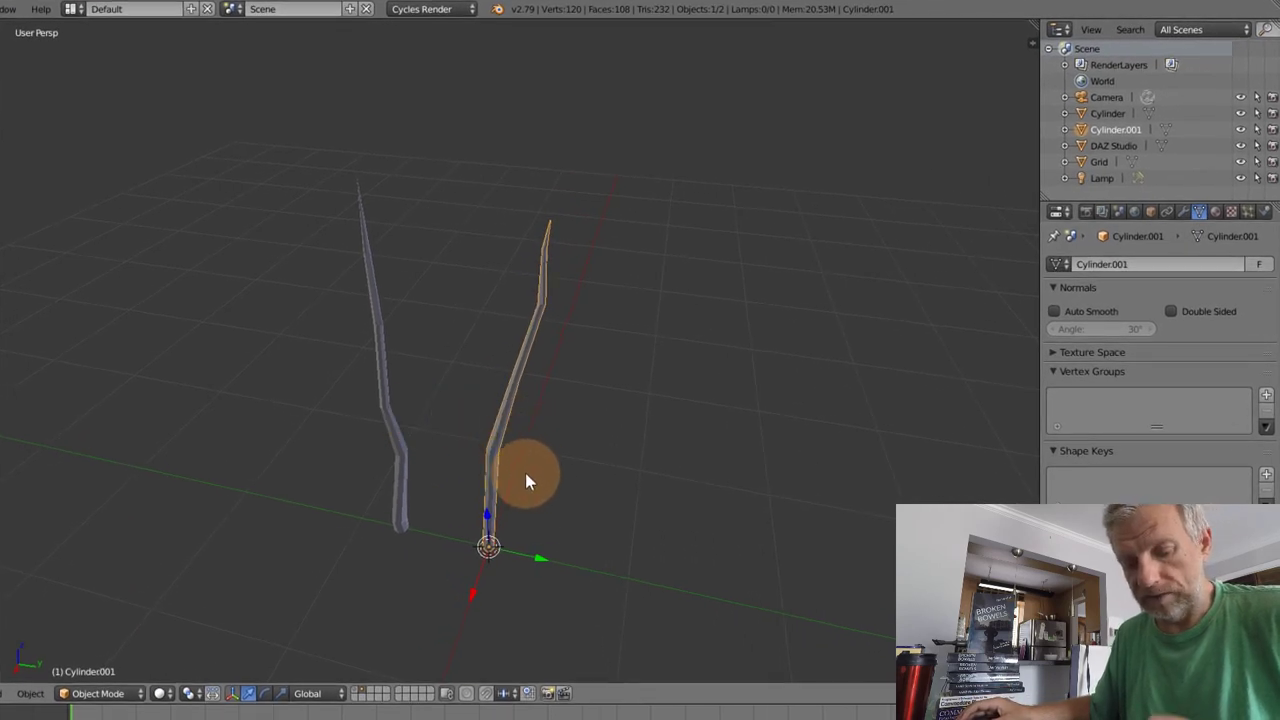
- Duplicate the second stem and move the copy a short way across the ground plane with Z locked
key("shift+d")
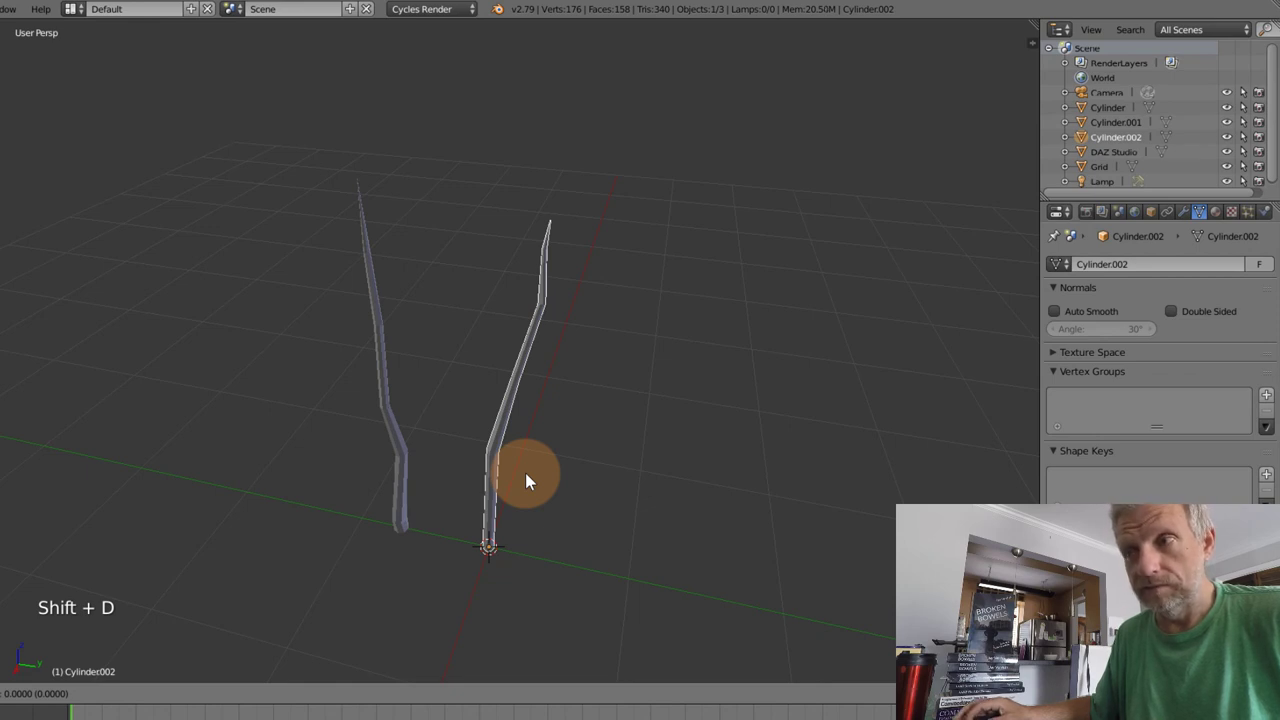
right_click(525, 472)
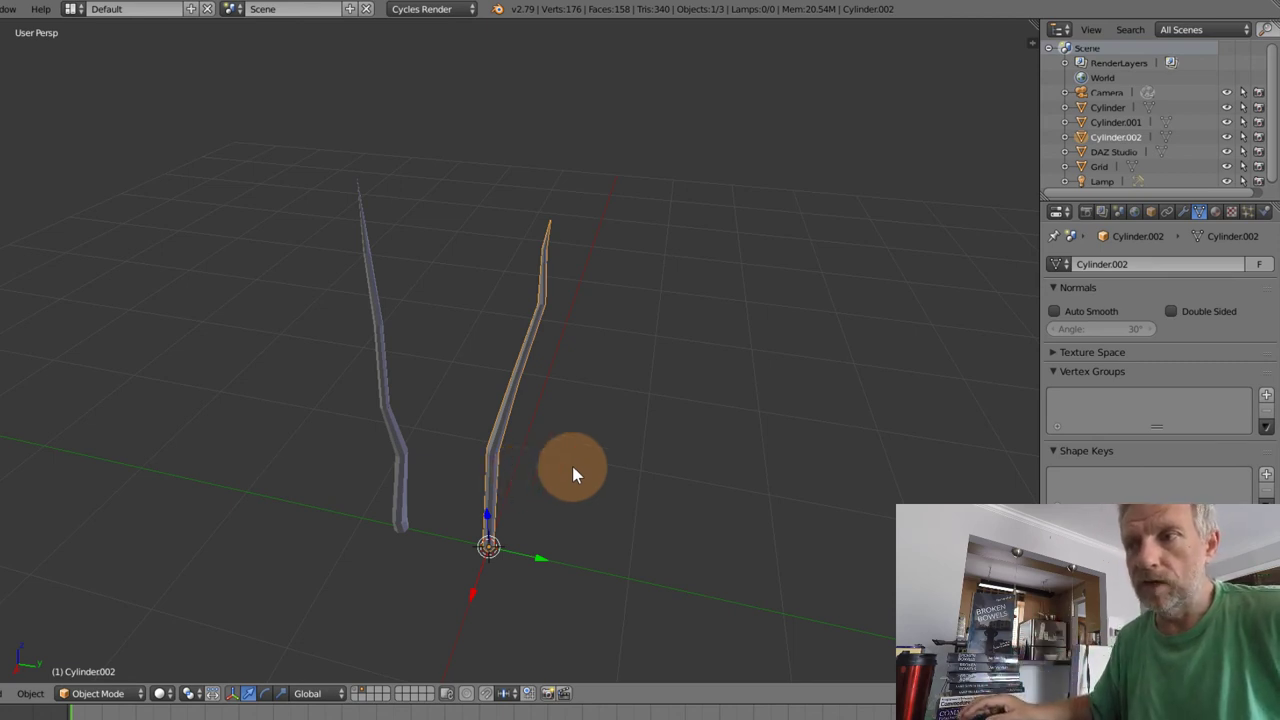
middle_click_drag(573, 475, 583, 318)
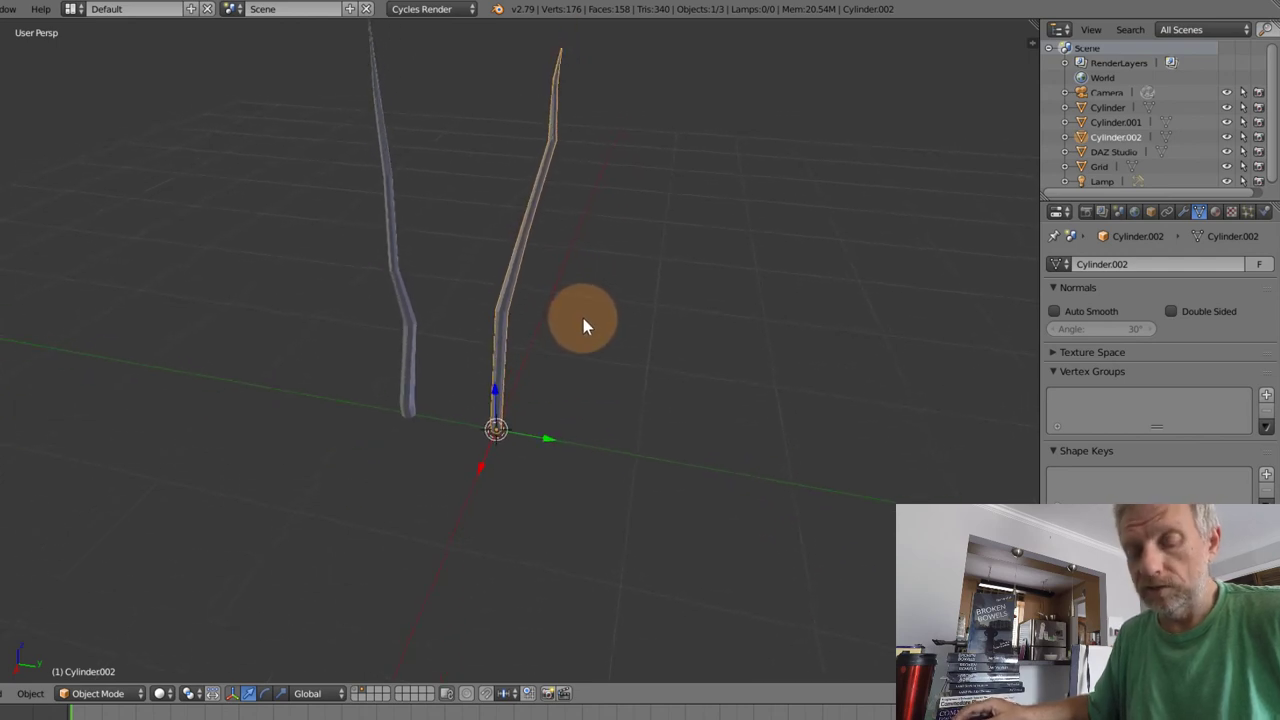
key("g")
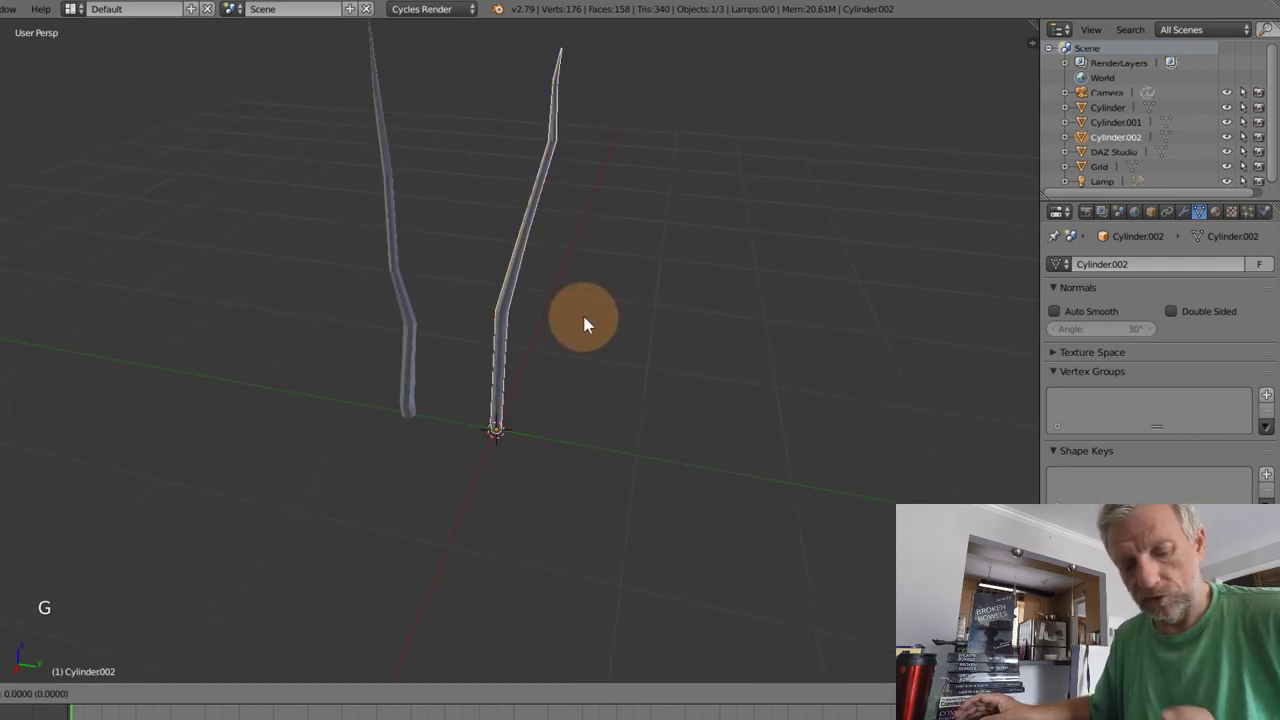
key("shift+z")
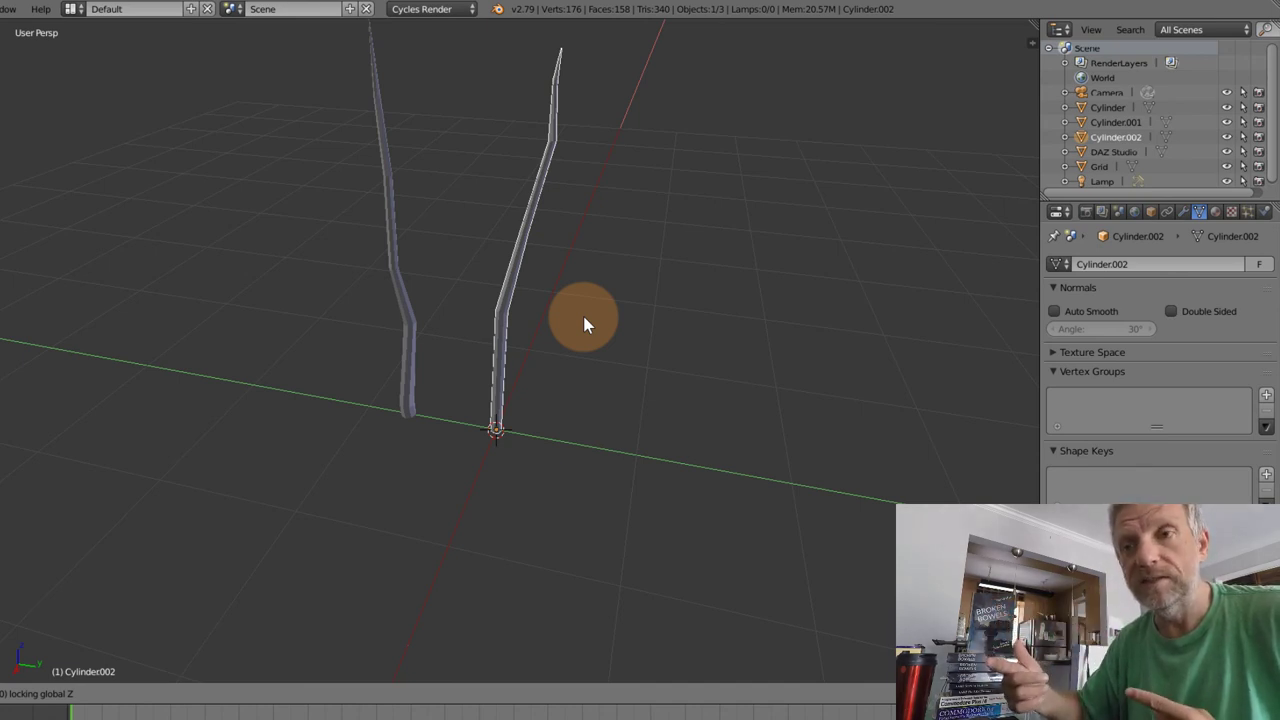
left_click(526, 378)
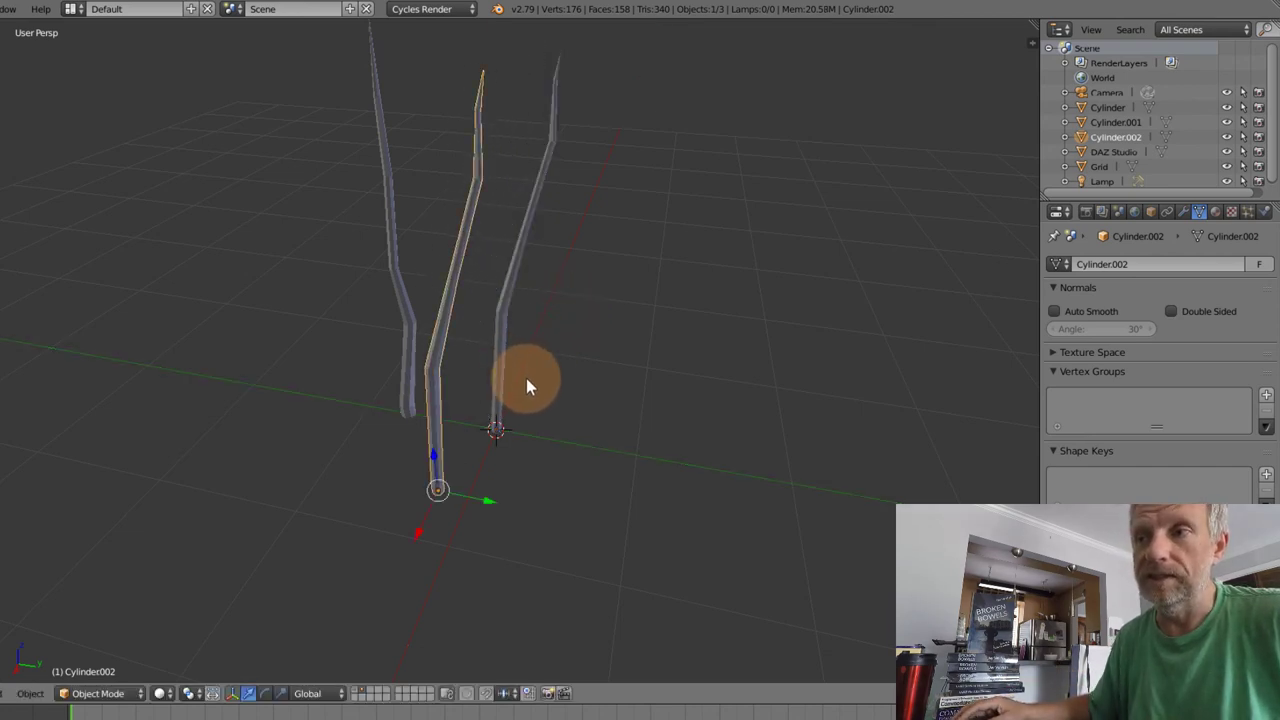
- Scale the copied stem down uniformly and rotate it around Z so it leans in a different direction
key("s")
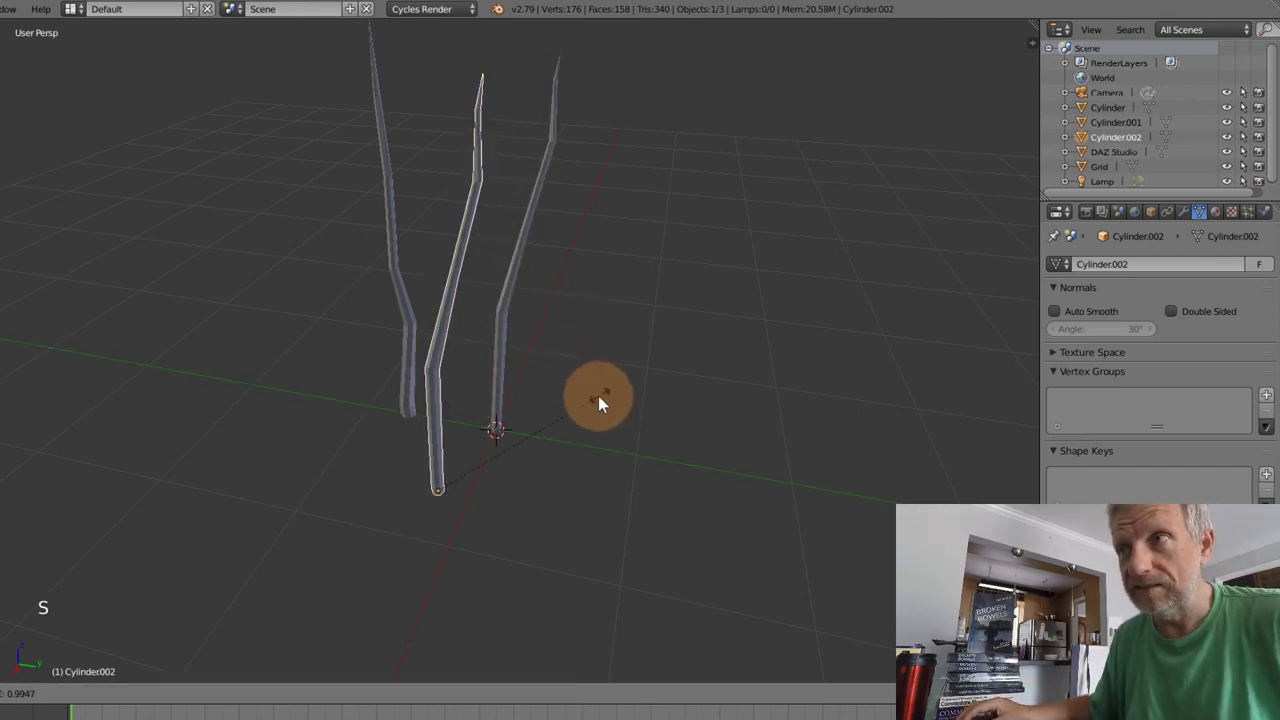
left_click(580, 421)
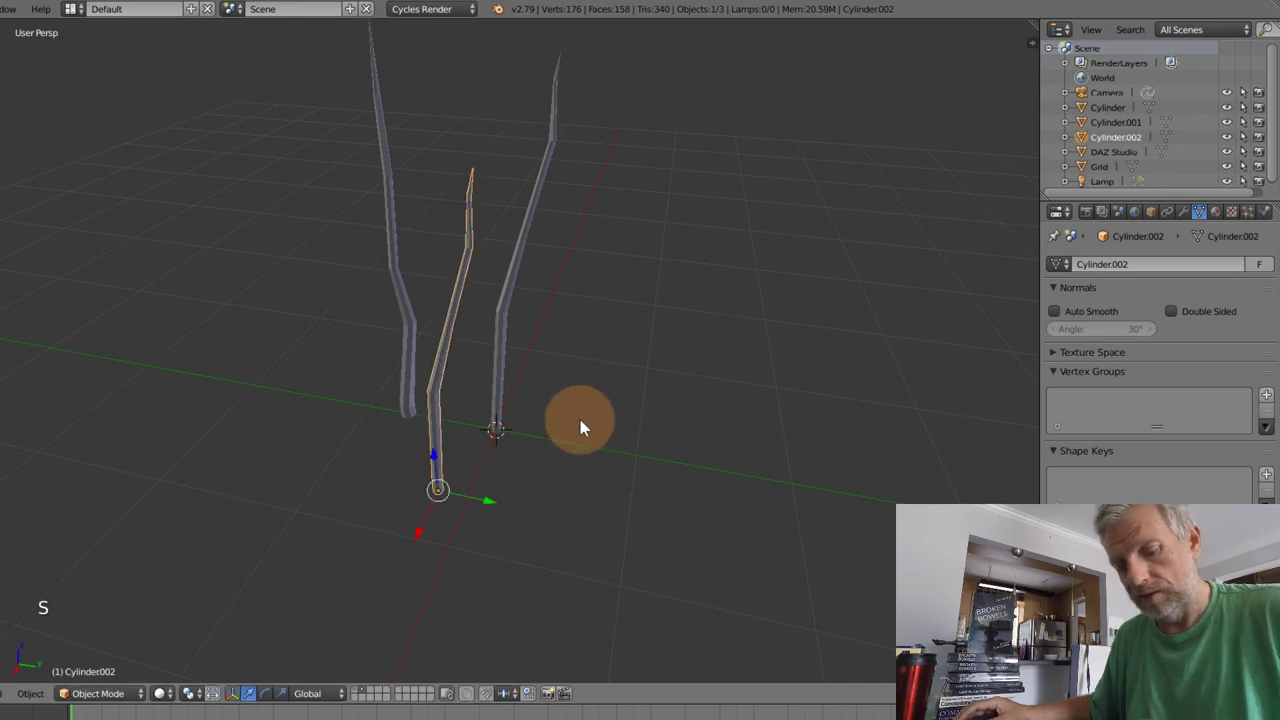
key("r")
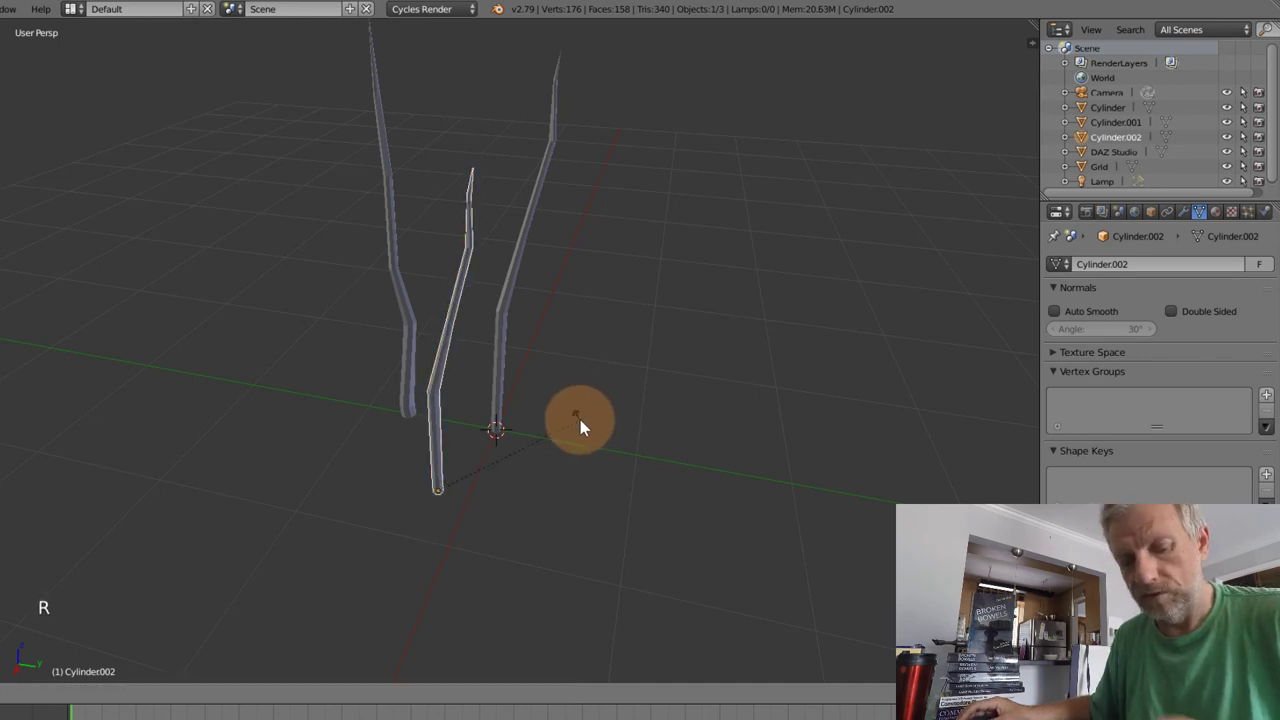
key("z")
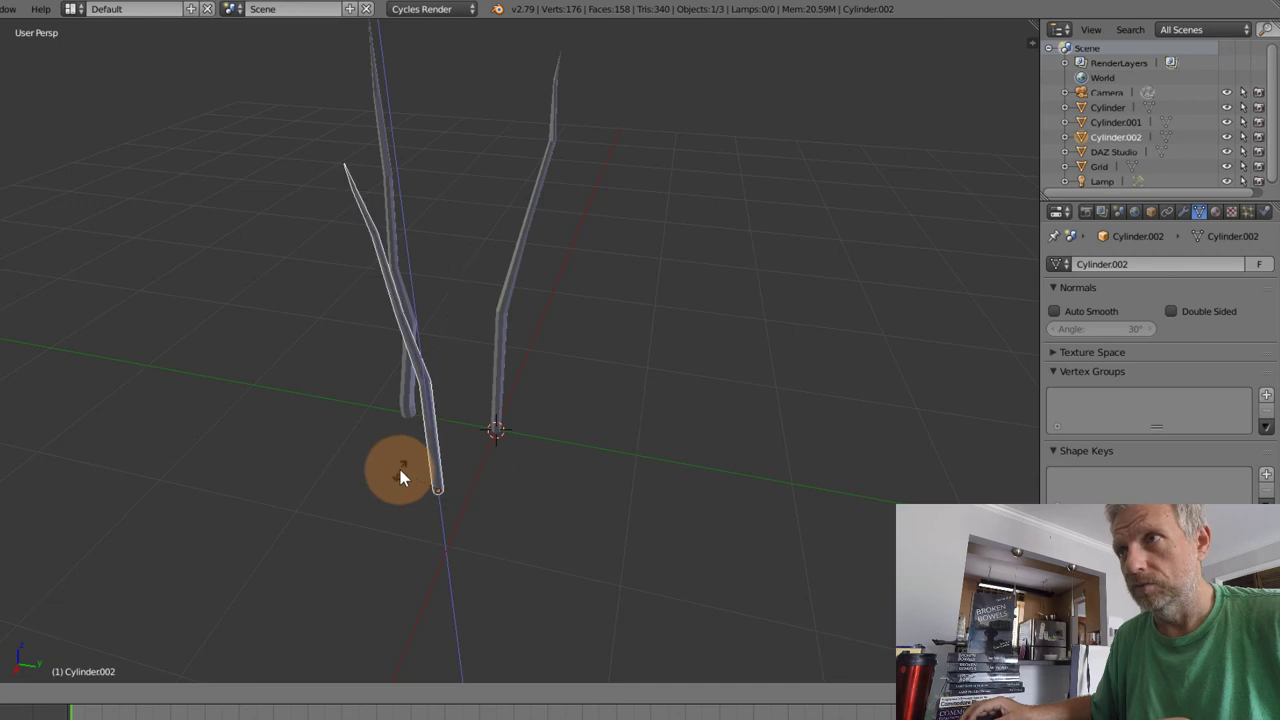
left_click(397, 477)
- Duplicate the first, tallest stem and move the copy slightly across the ground plane with Z locked
middle_click_drag(596, 452, 666, 429)
right_click(364, 468)
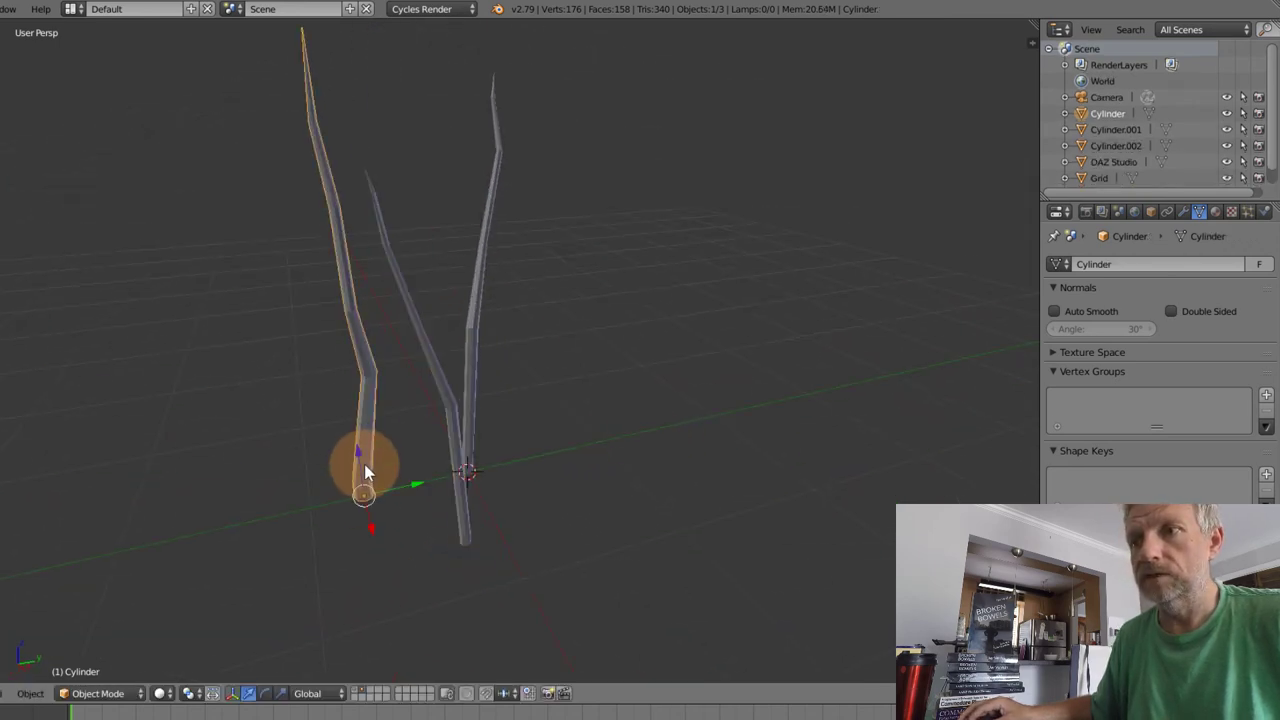
right_click(412, 468)
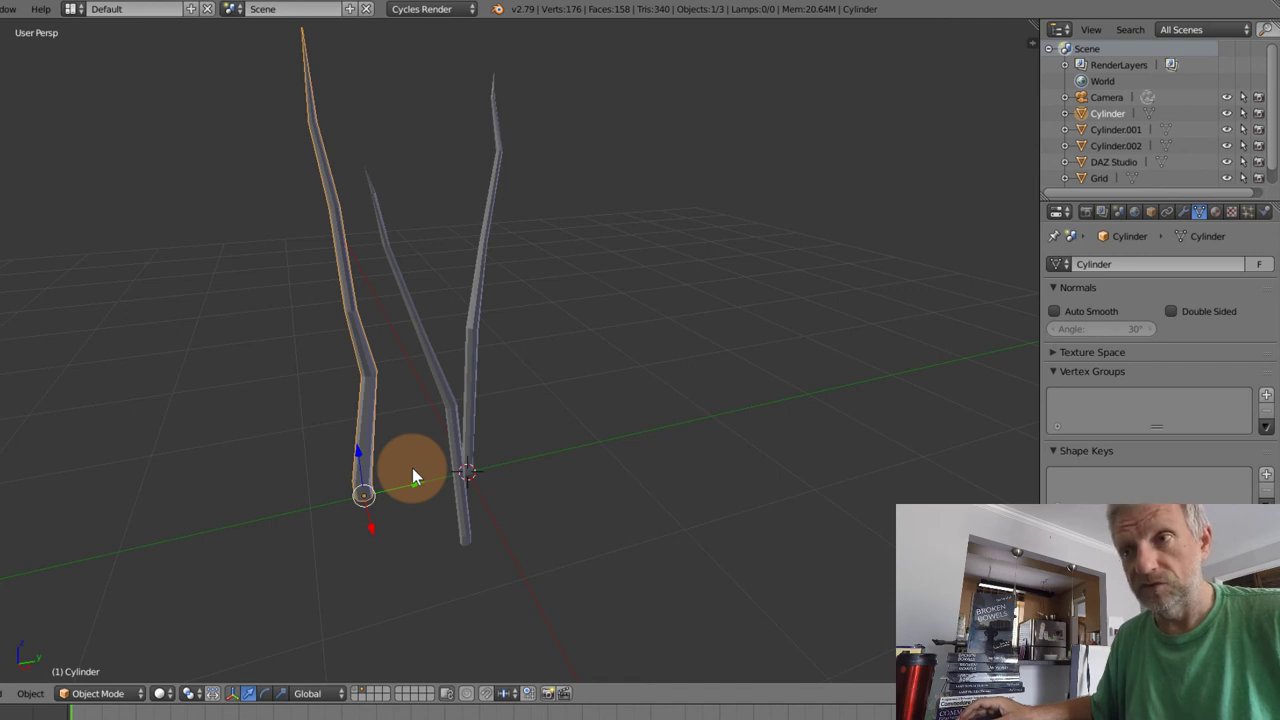
key("shift+d")
right_click(412, 468)
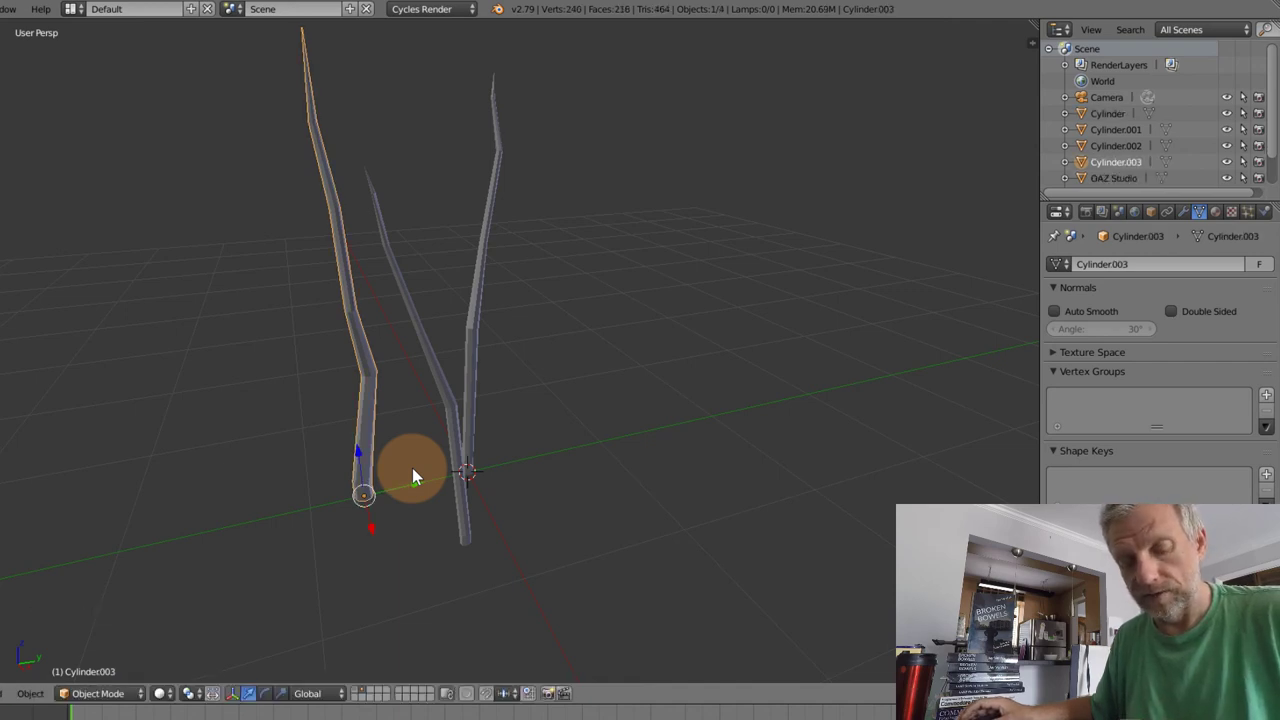
key("g")
key("shift+z")
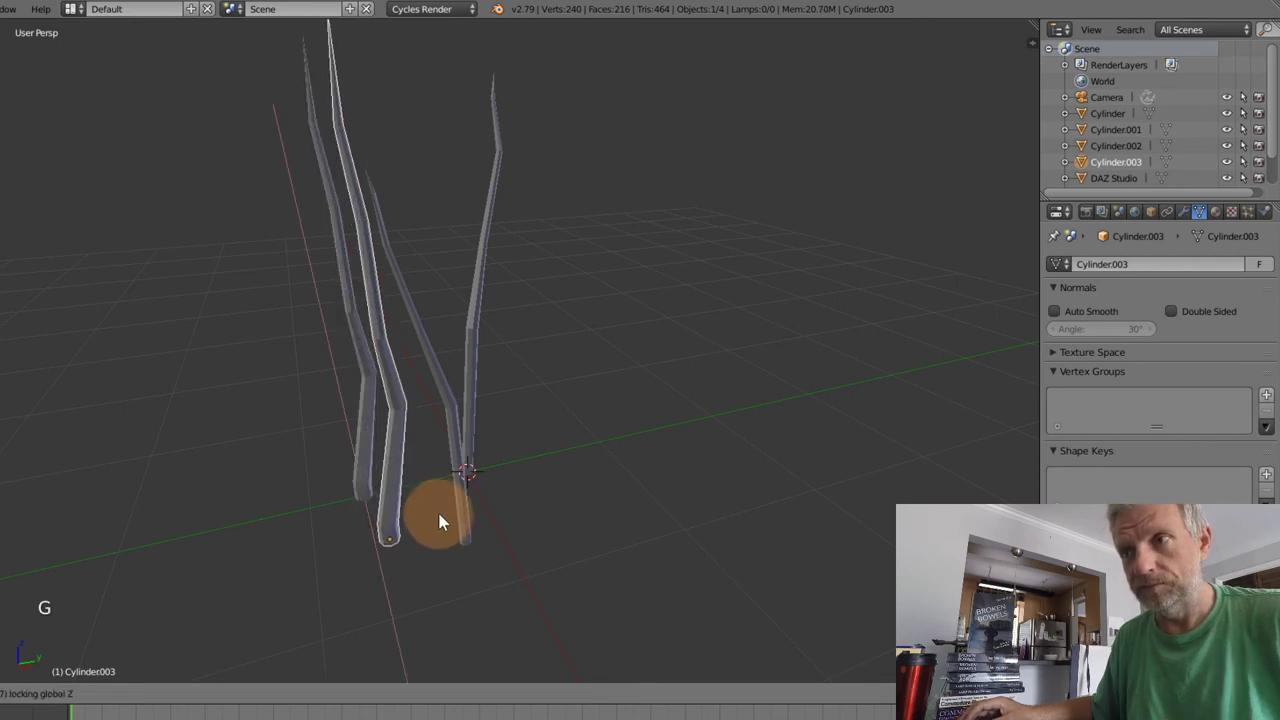
left_click(440, 522)
- Rotate the copied tallest stem around Z so it leans differently, and scale it down uniformly to a much shorter height
key("r")
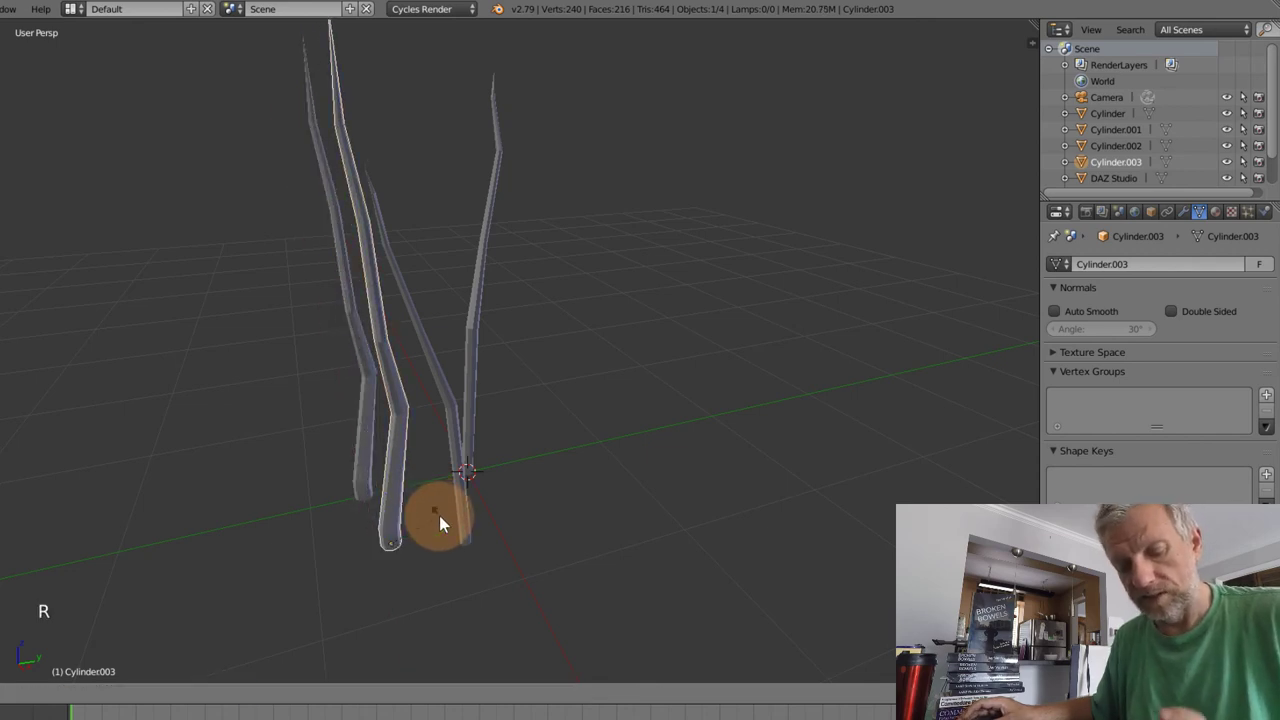
key("z")
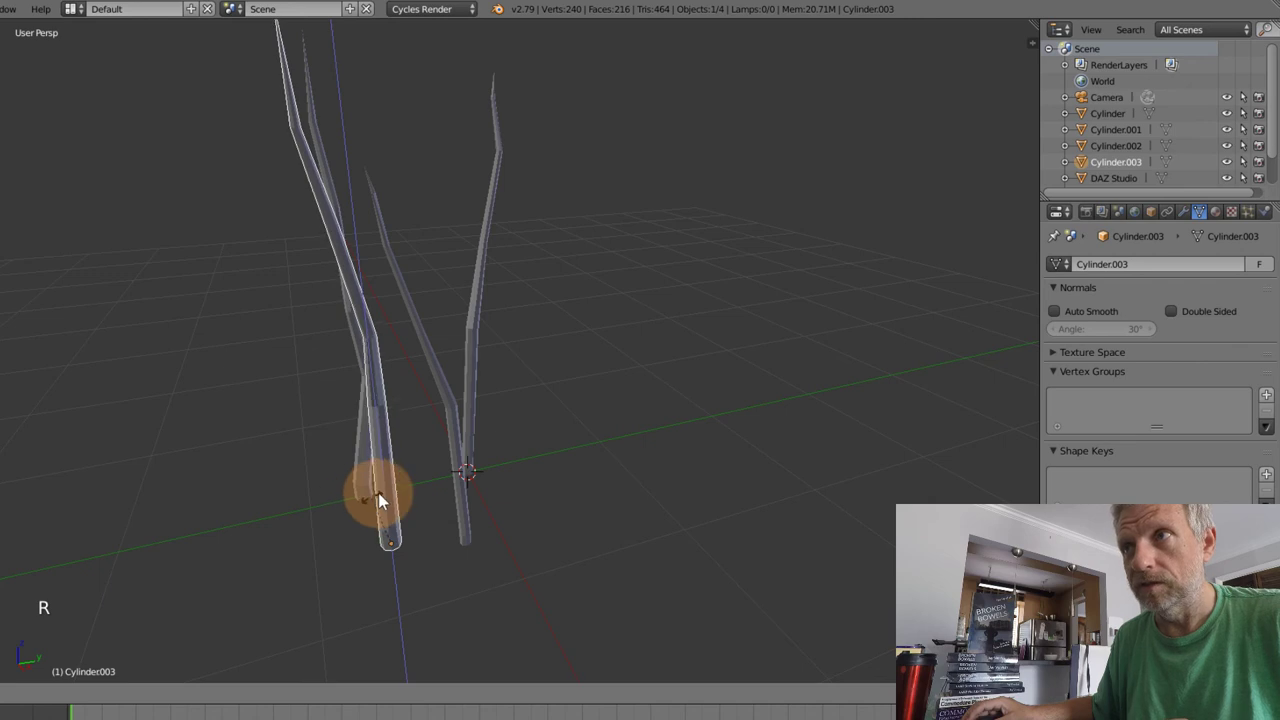
left_click(520, 537)
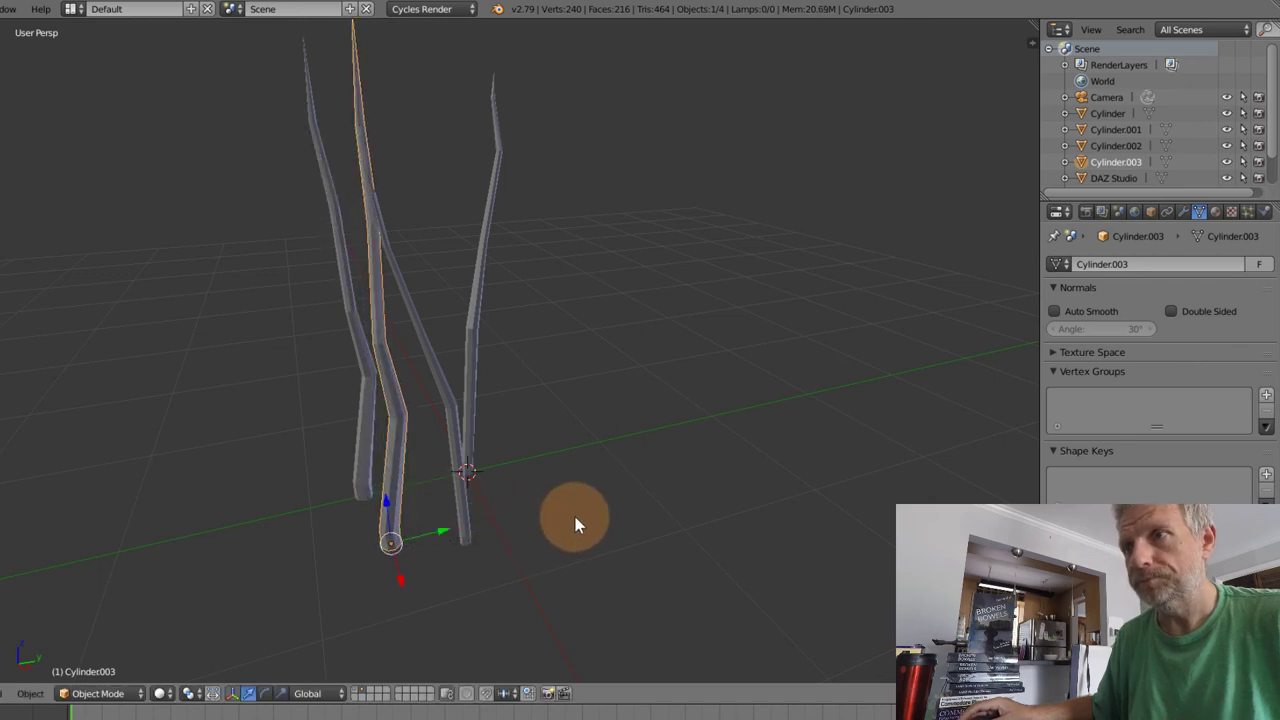
middle_click_drag(577, 523, 490, 522)
key("s")
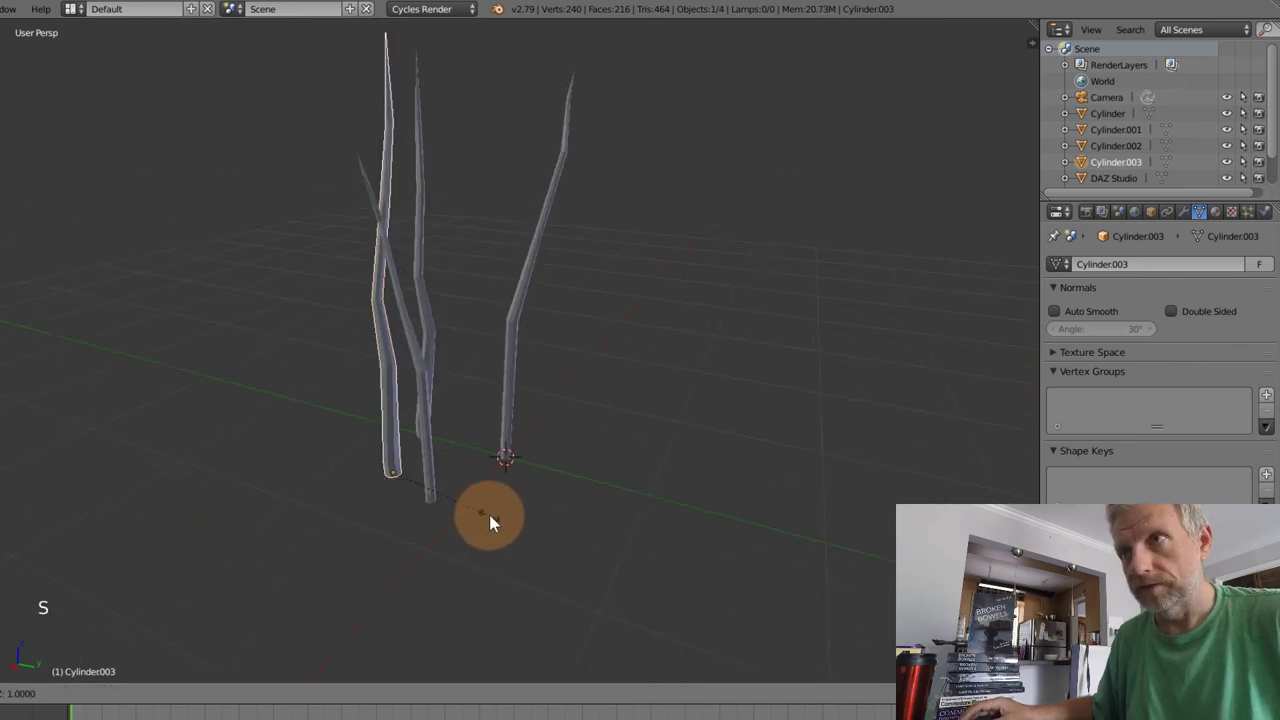
left_click(497, 488)
middle_click_drag(497, 488, 520, 512)
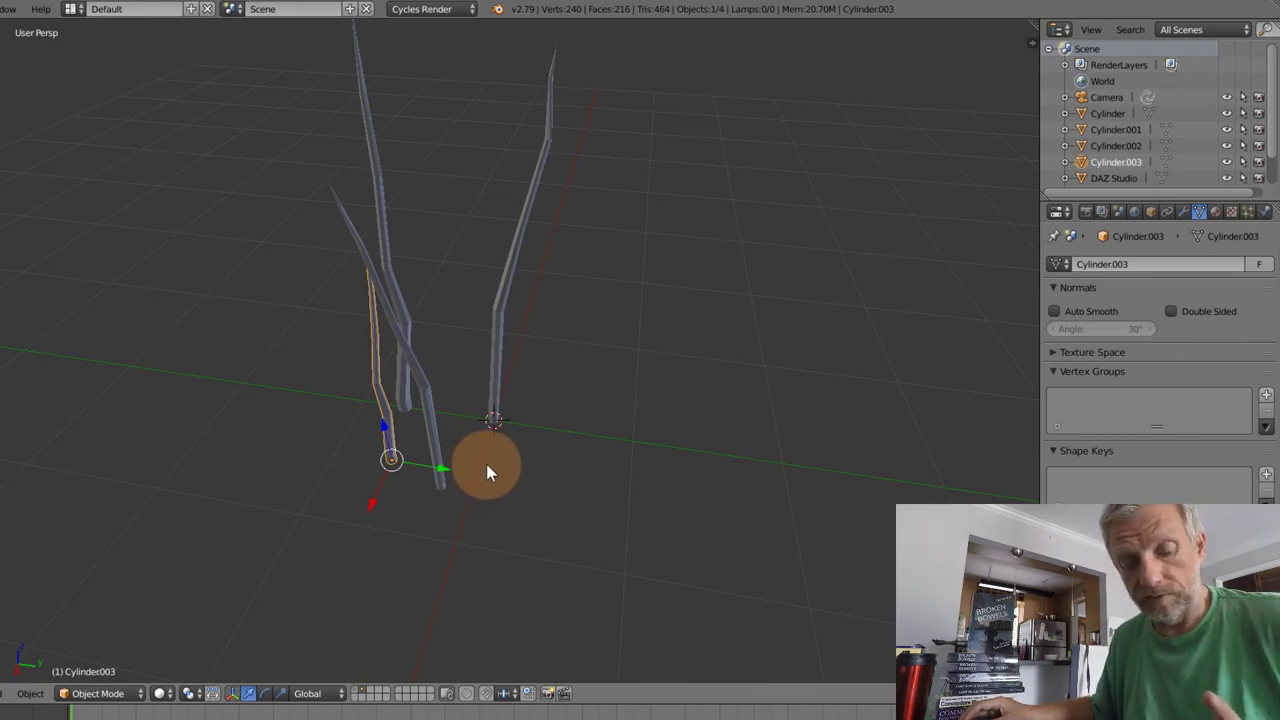
- Duplicate all four stems together and move the copies a short way across the ground plane with Z locked
right_click(405, 400, "shift")
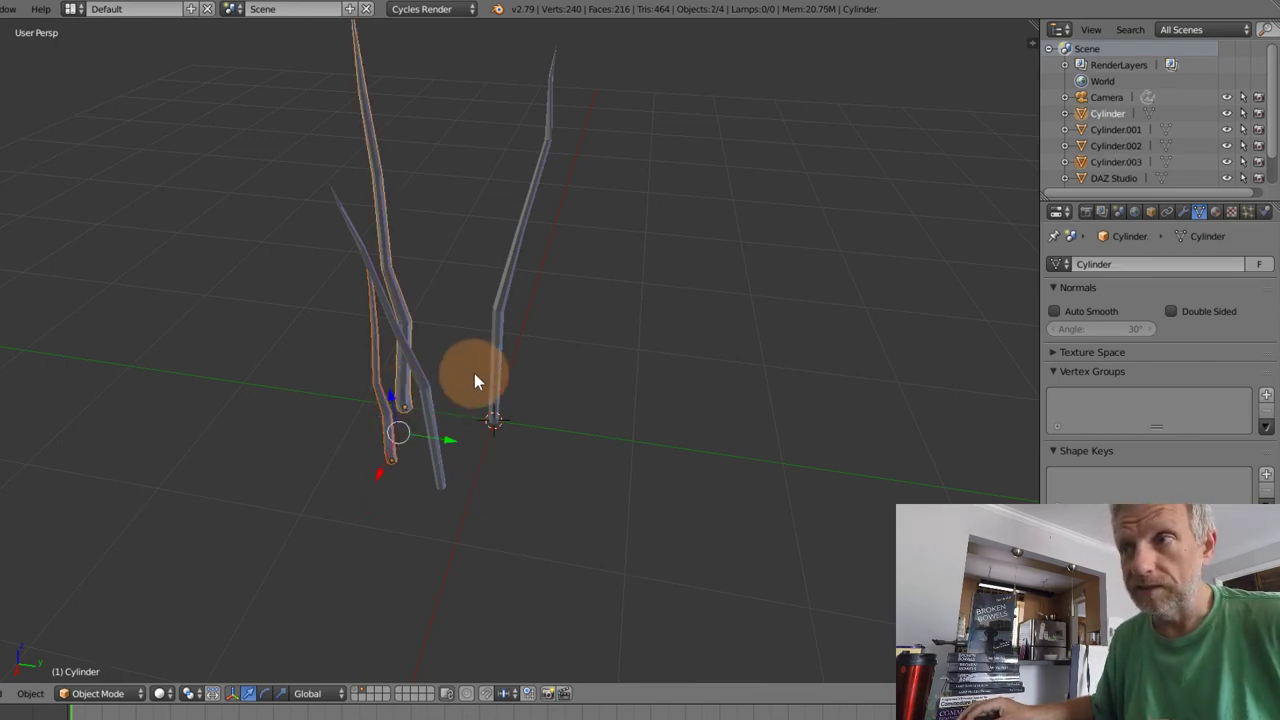
right_click(496, 377, "shift")
right_click(439, 461, "shift")
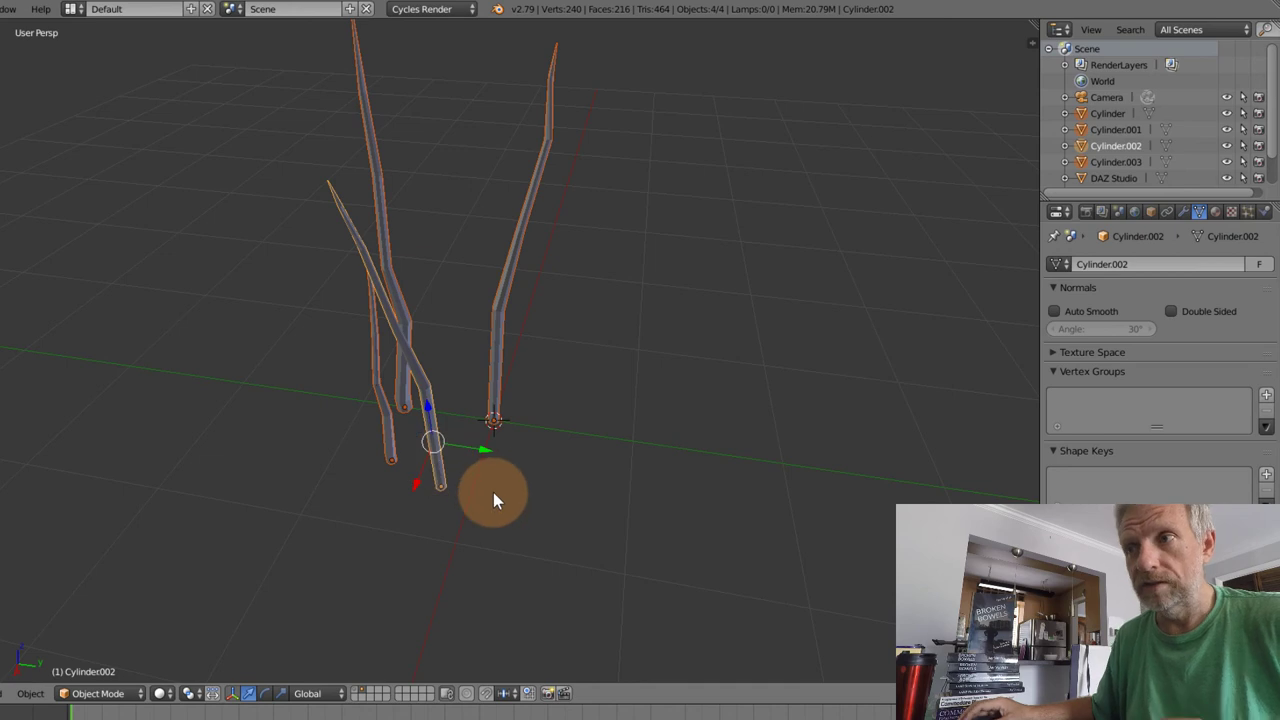
key("shift+d")
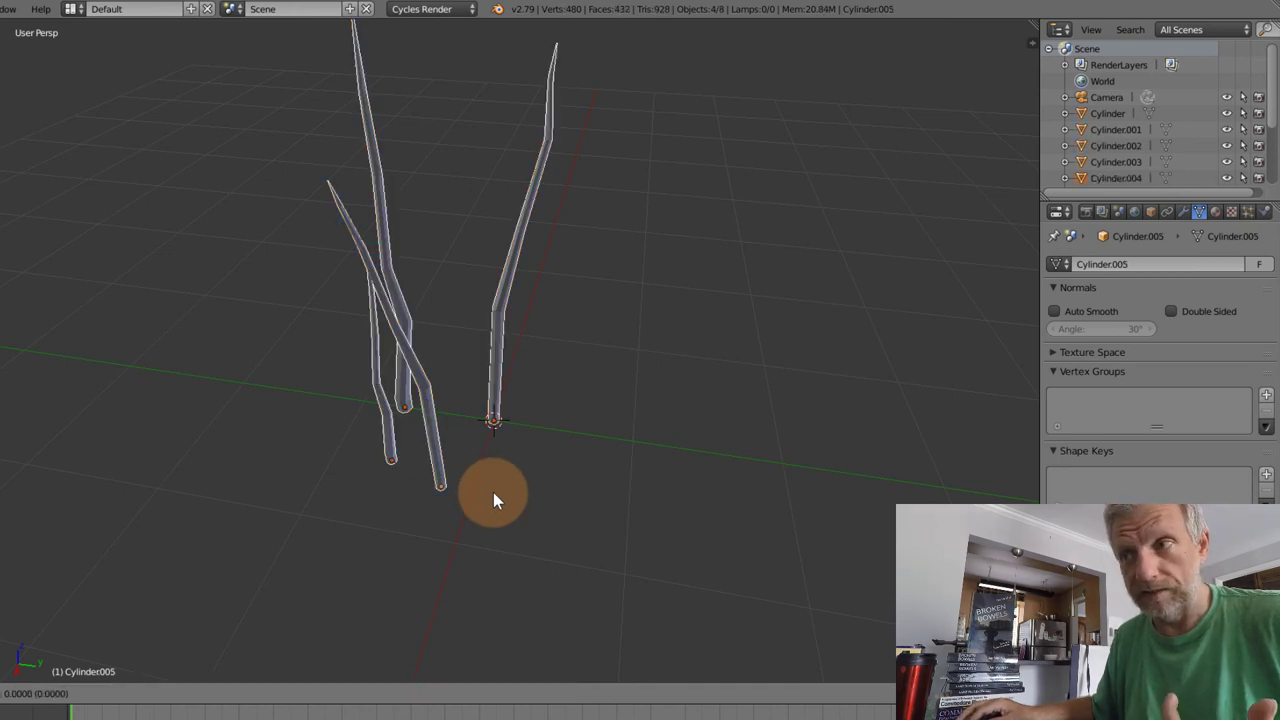
right_click(493, 500)
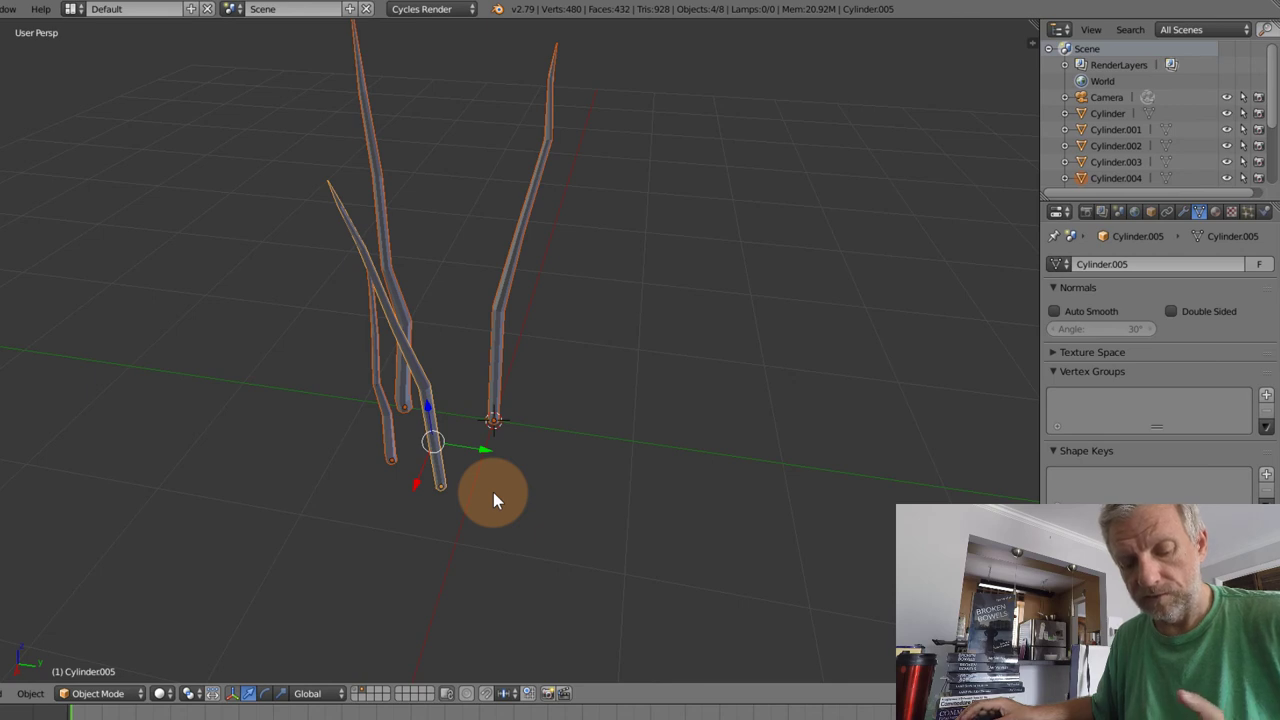
key("g")
key("z")
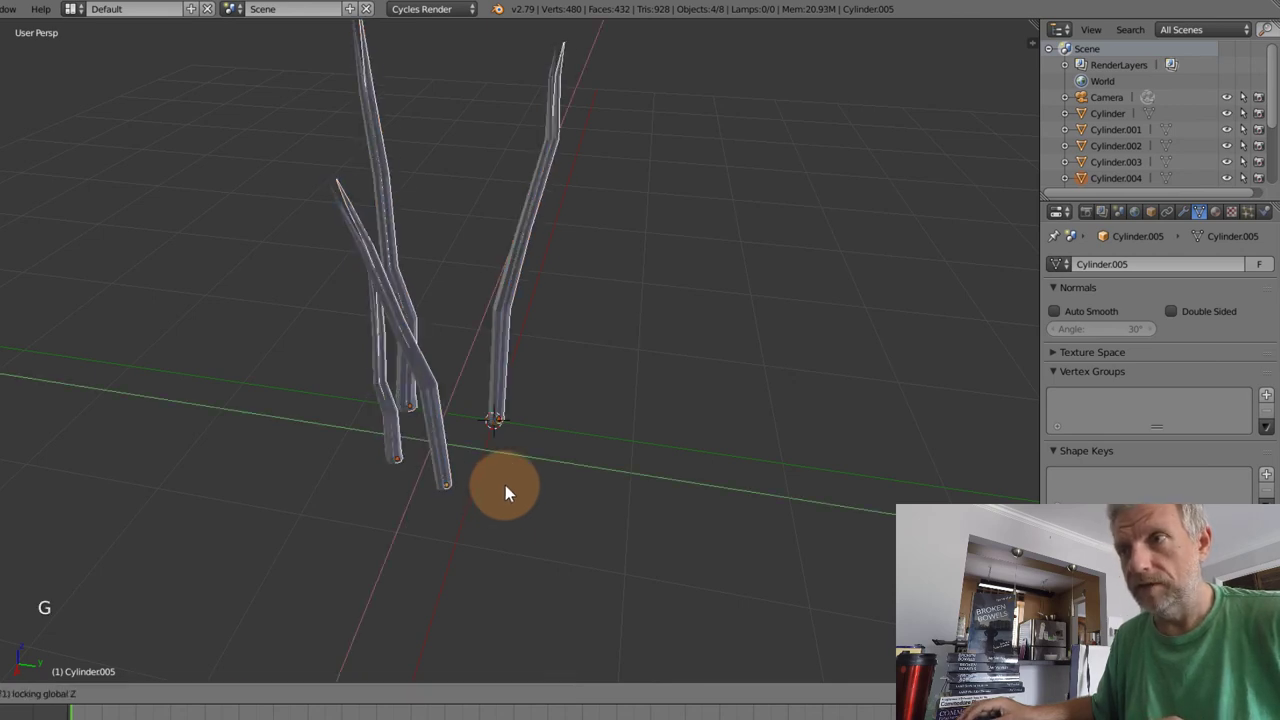
left_click(521, 420)
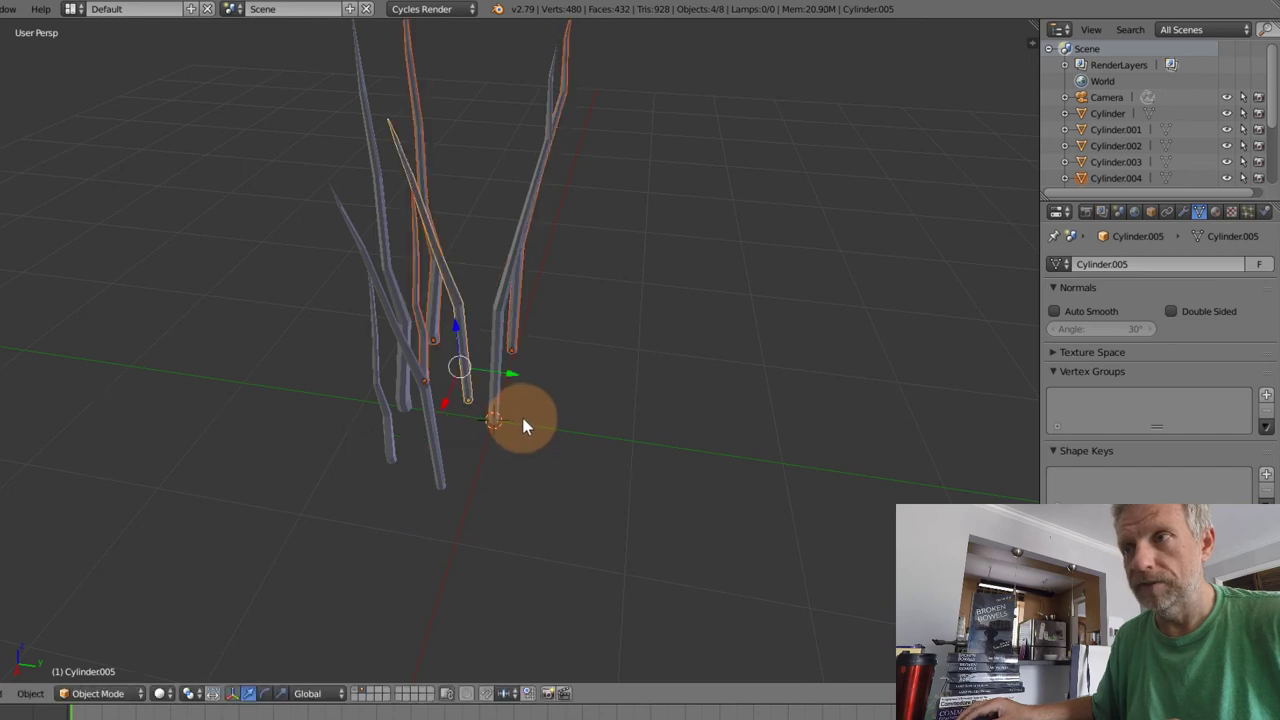
- Scale the four copied stems down as a group and rotate them around Z so they face a different way
middle_click_drag(523, 423, 367, 388)
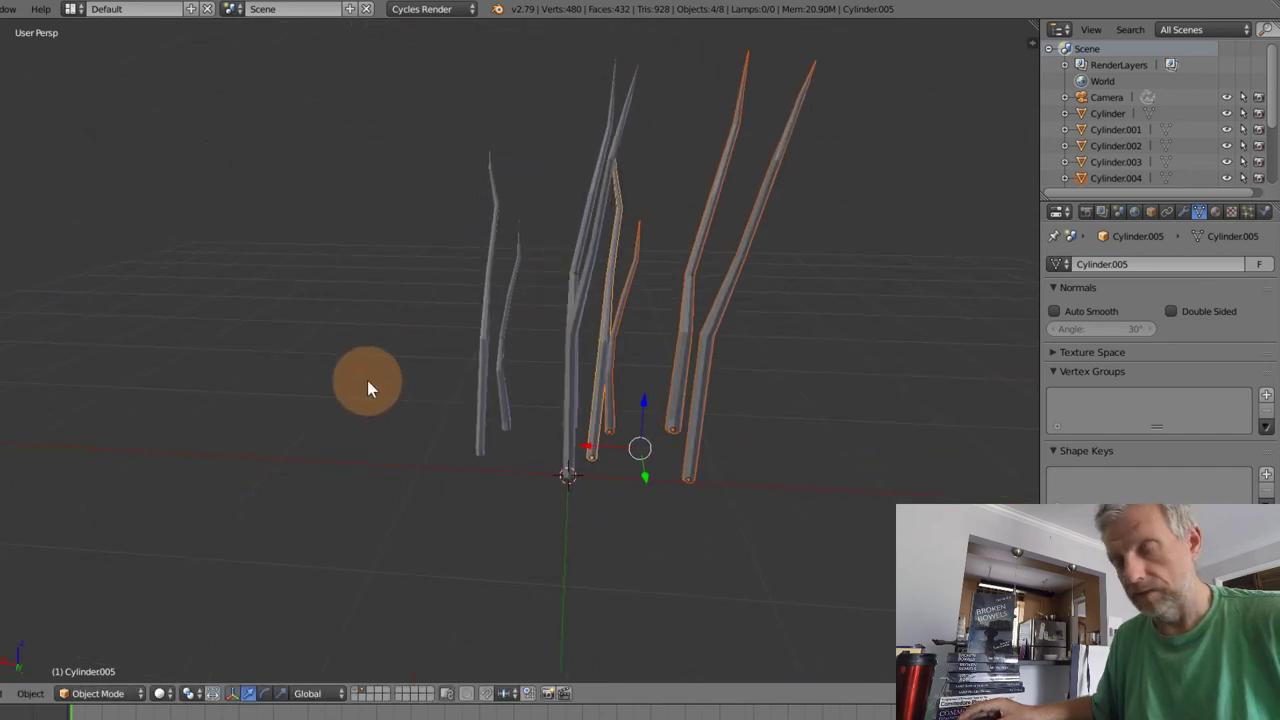
key("s")
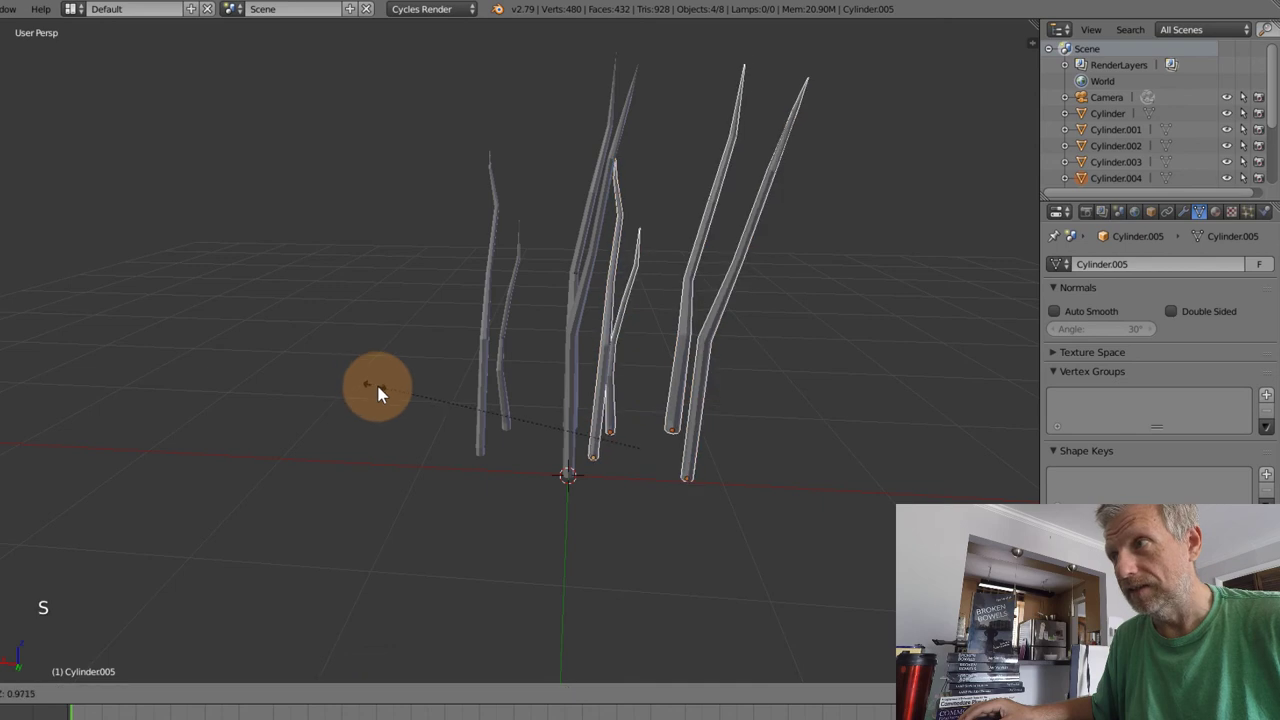
left_click(446, 446)
middle_click_drag(509, 498, 403, 521)
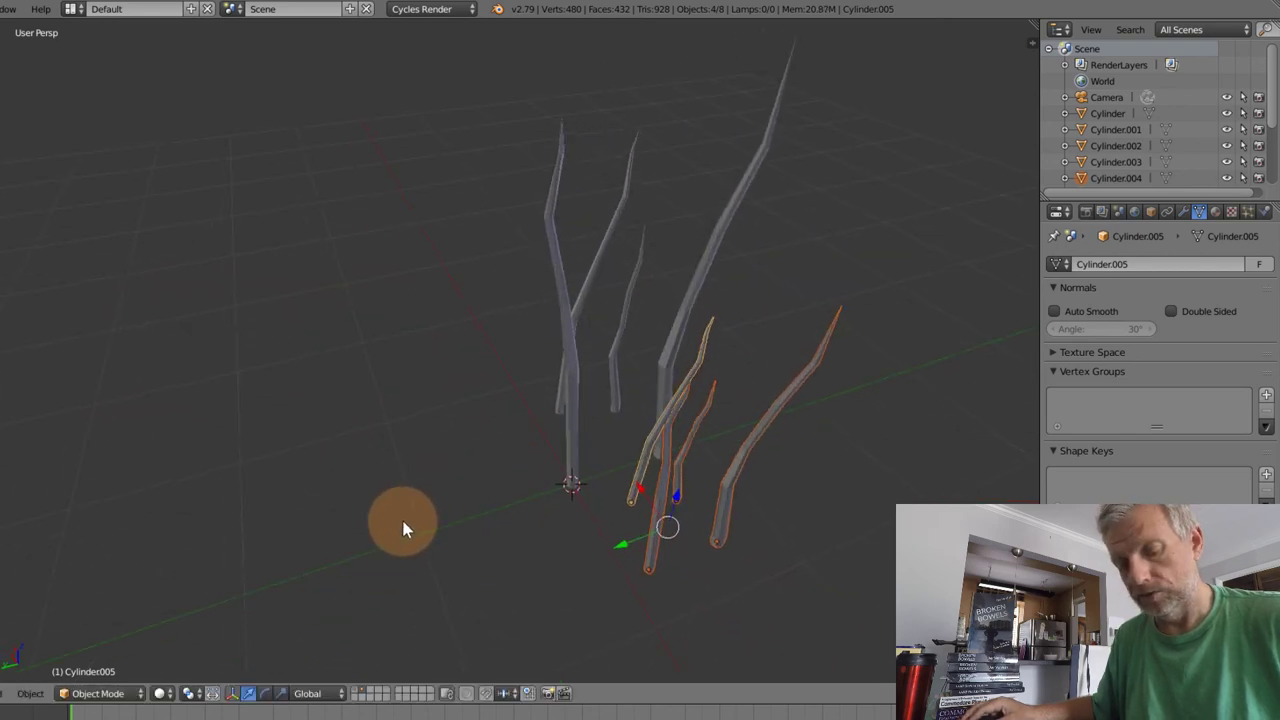
key("r")
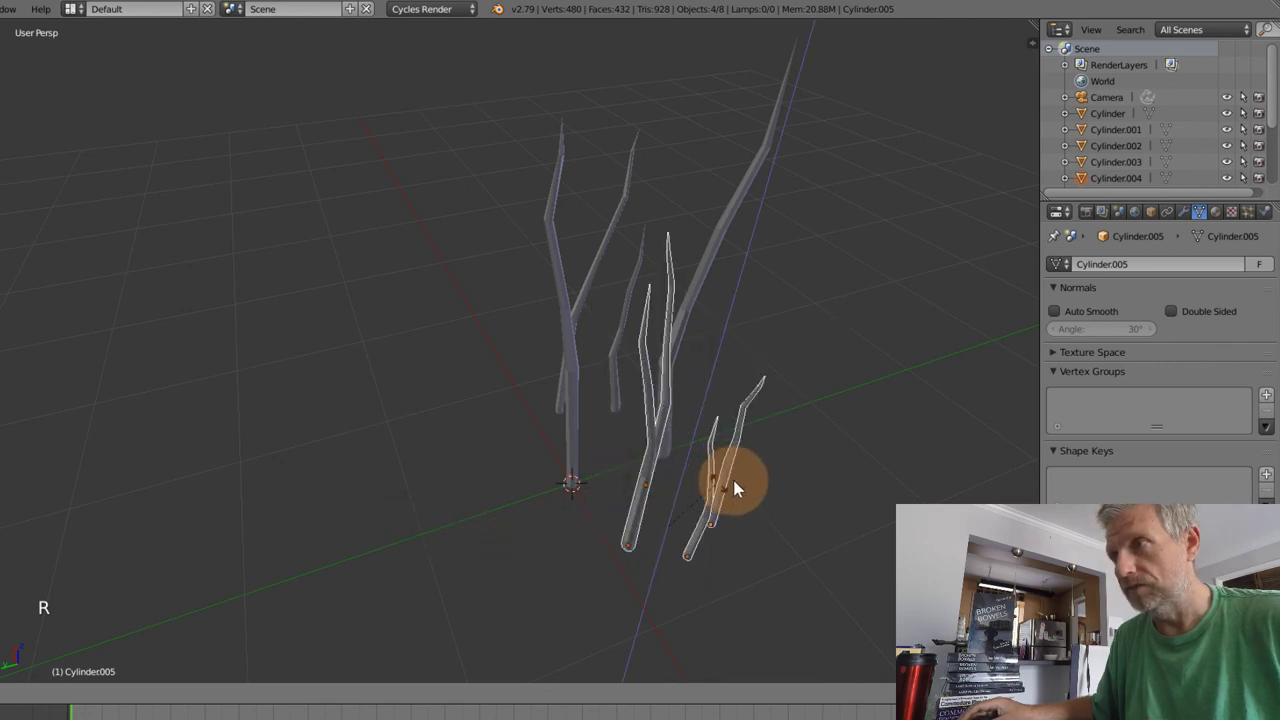
left_click(678, 463)
middle_click_drag(705, 480, 599, 355)
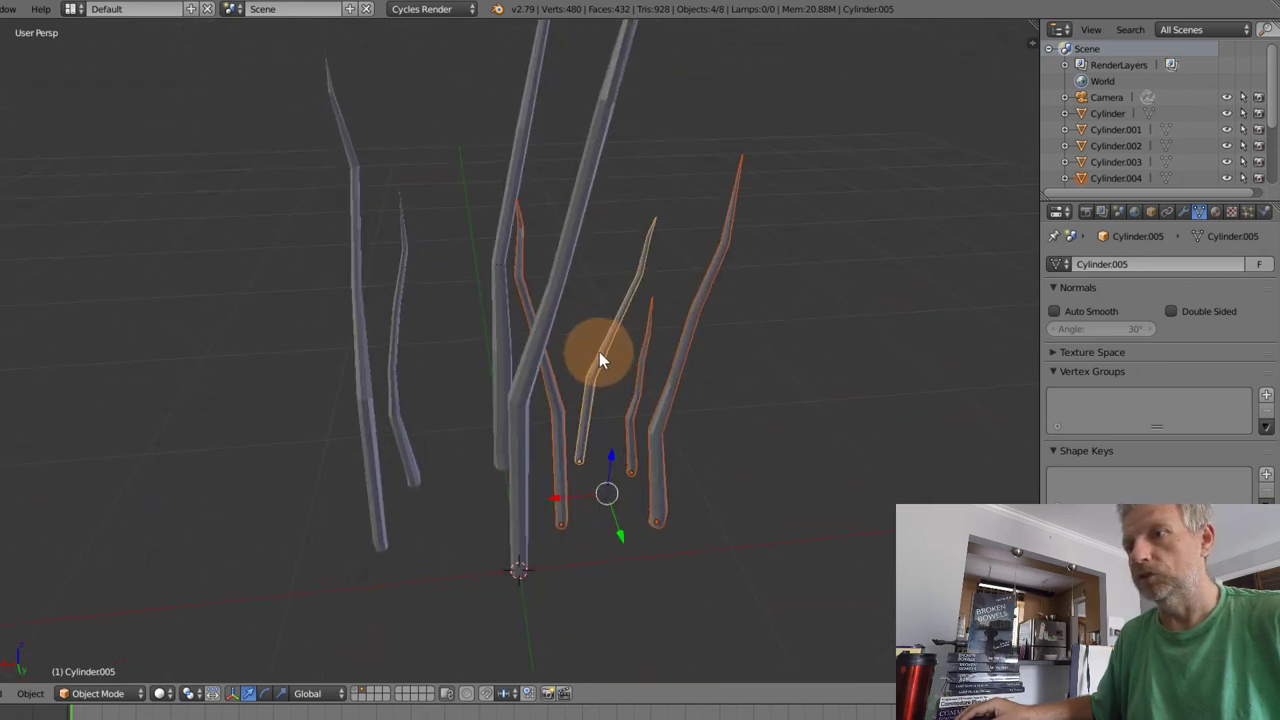
- Move the outlying taller thin stem in among the others, about -0.325 in X and -0.046 in Y, with Z locked
right_click(382, 527)
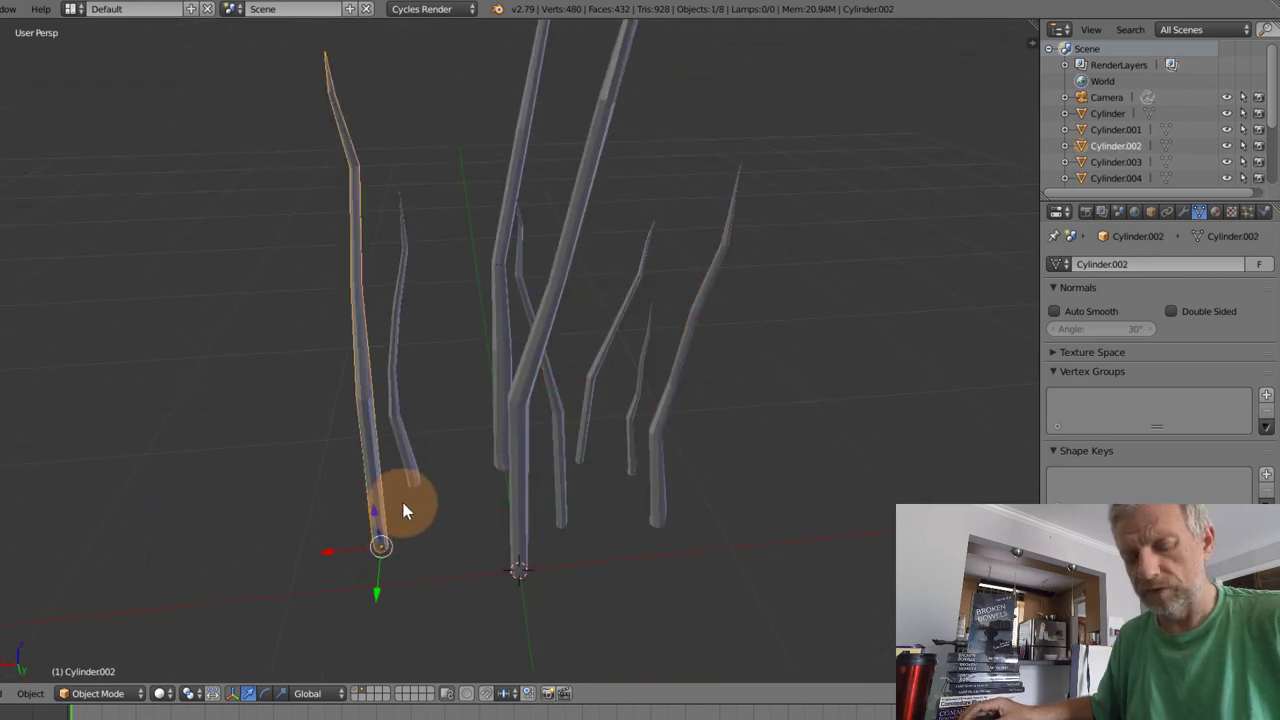
key("g")
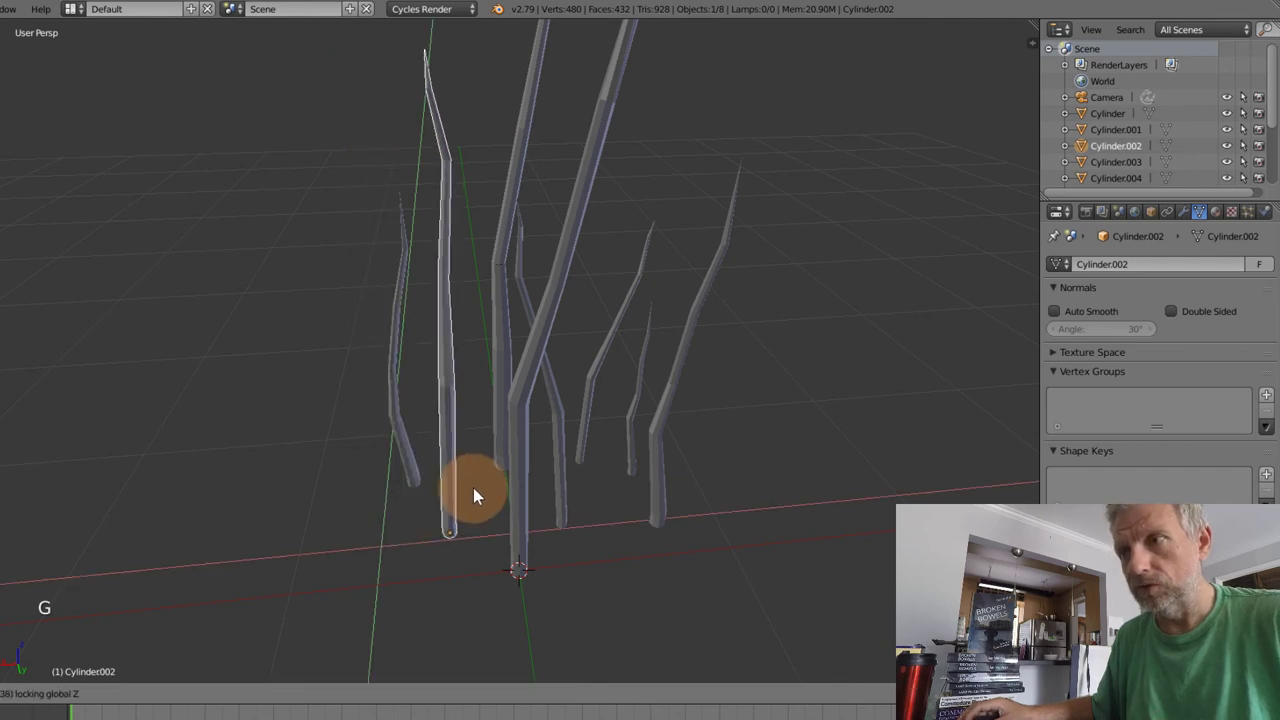
left_click(512, 490)
middle_click_drag(512, 493, 420, 556)
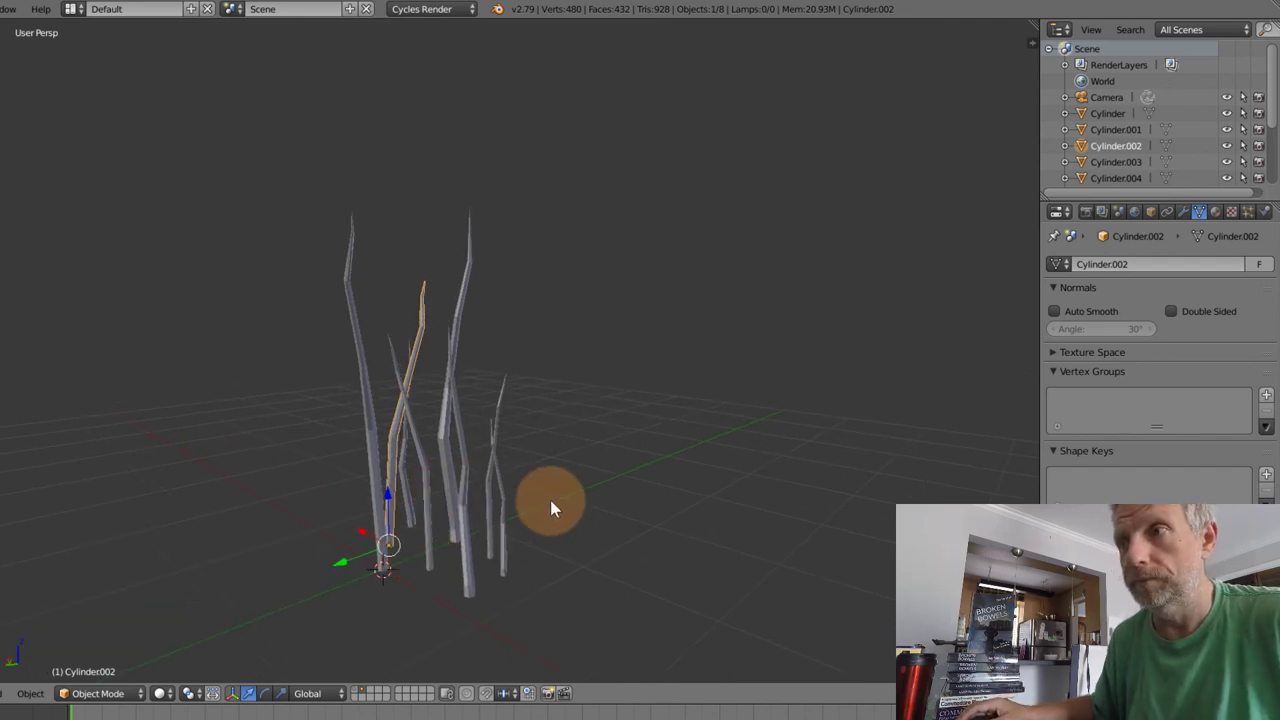
- Apply smooth shading to the stem that was just moved
scroll(550, 508, "up", 2)
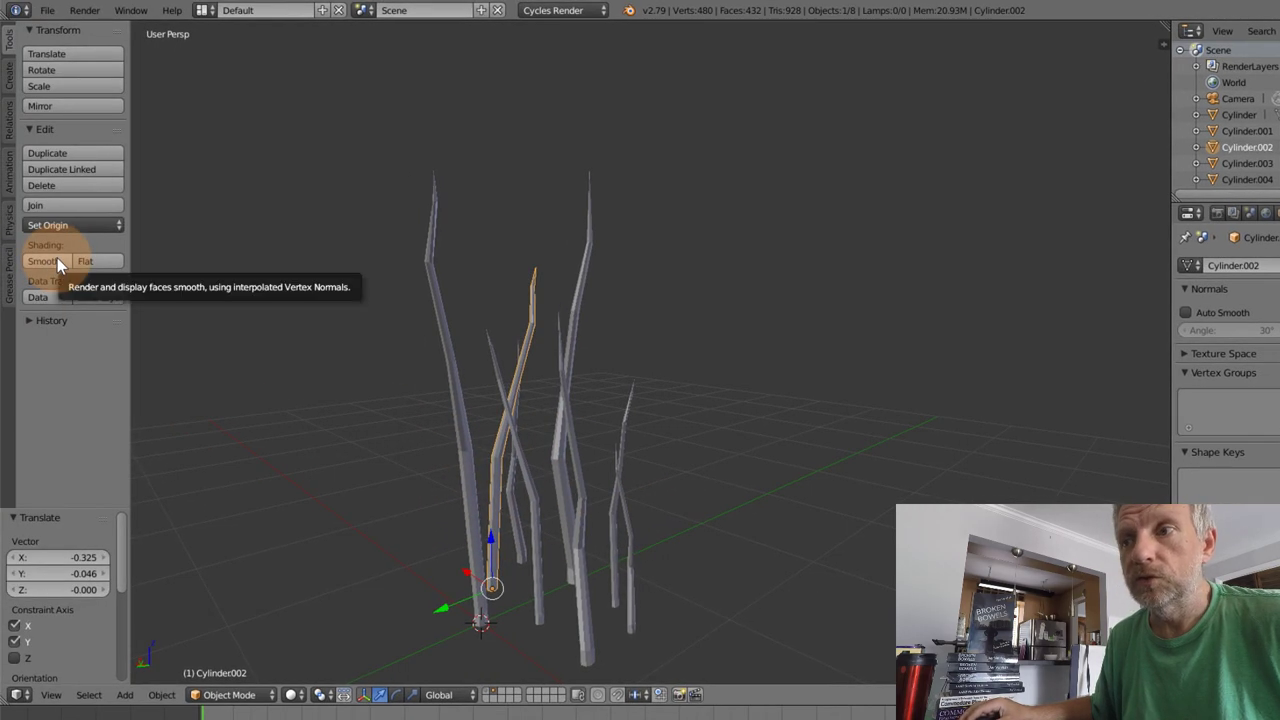
left_click(56, 260)
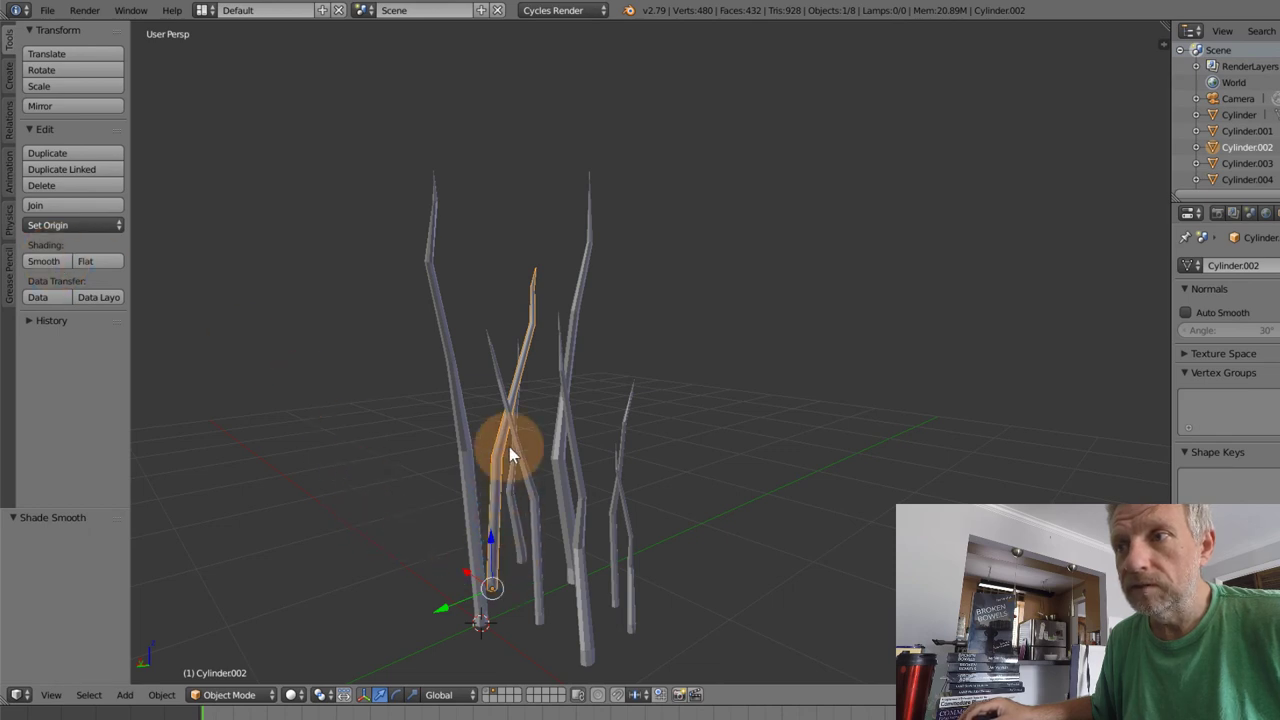
scroll(499, 469, "up", 10)
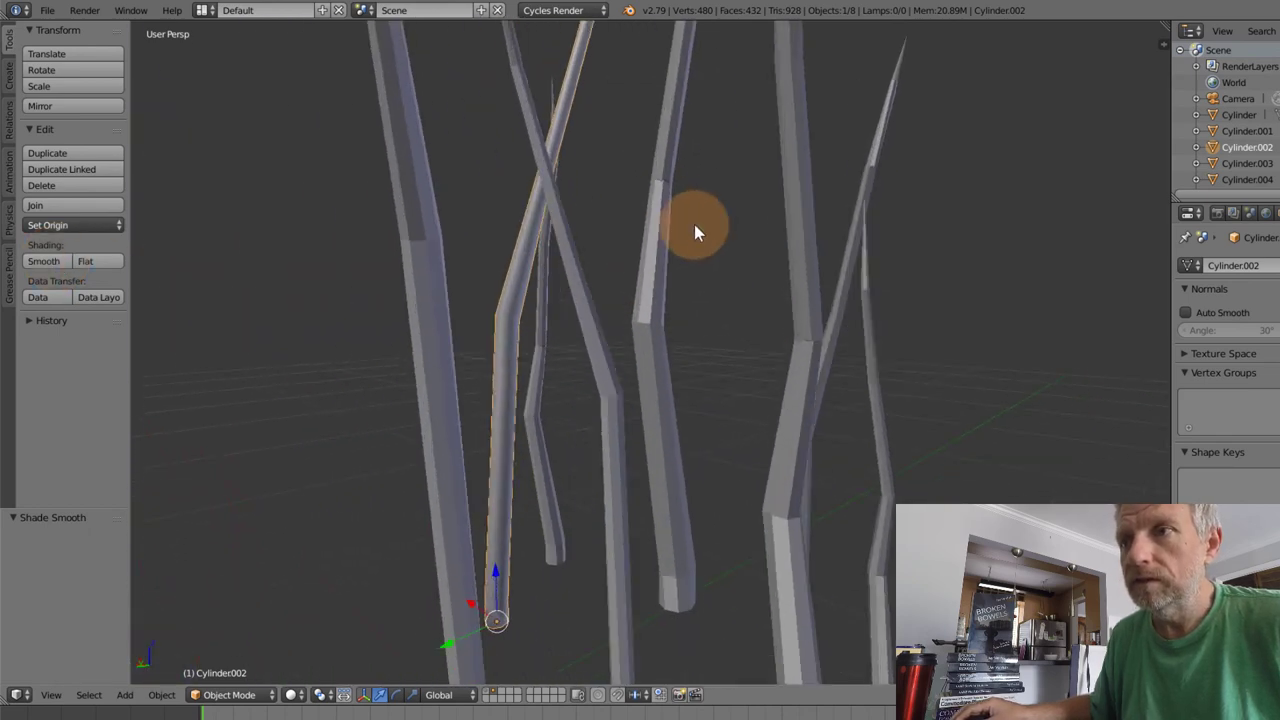
middle_click_drag(670, 220, 521, 322)
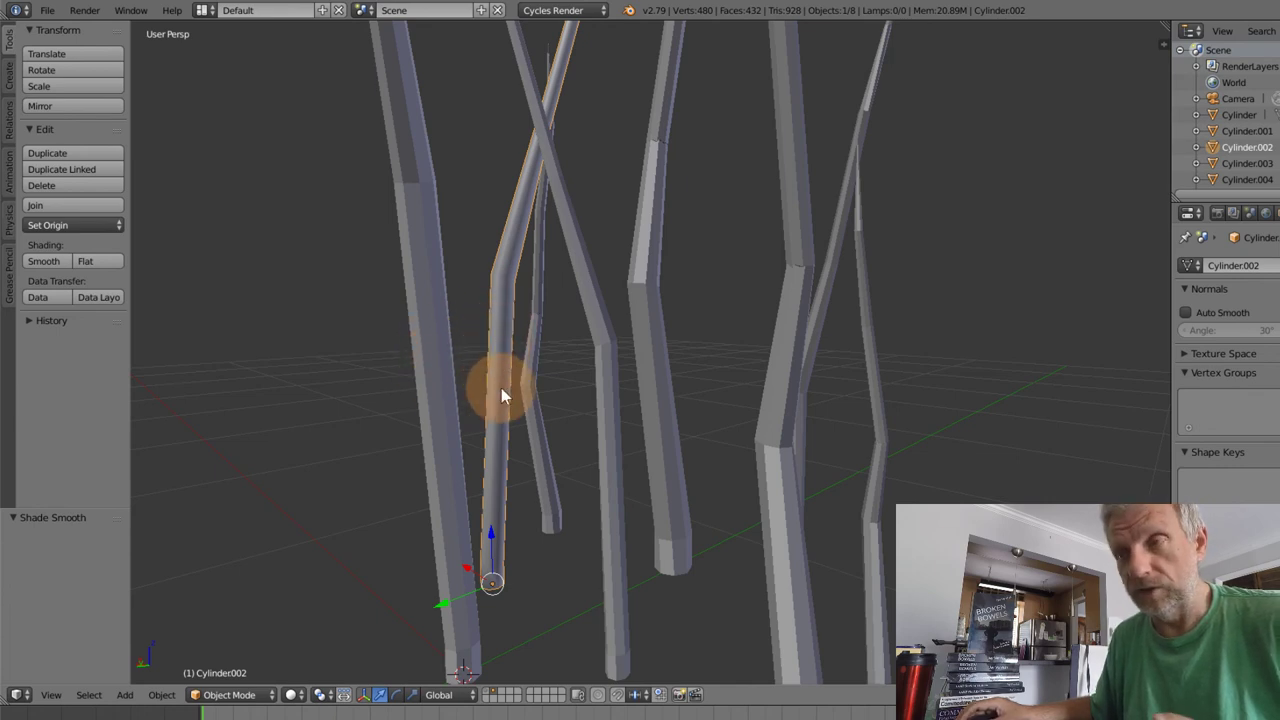
- Select all eight stems and apply smooth shading to them
key("a")
key("a")
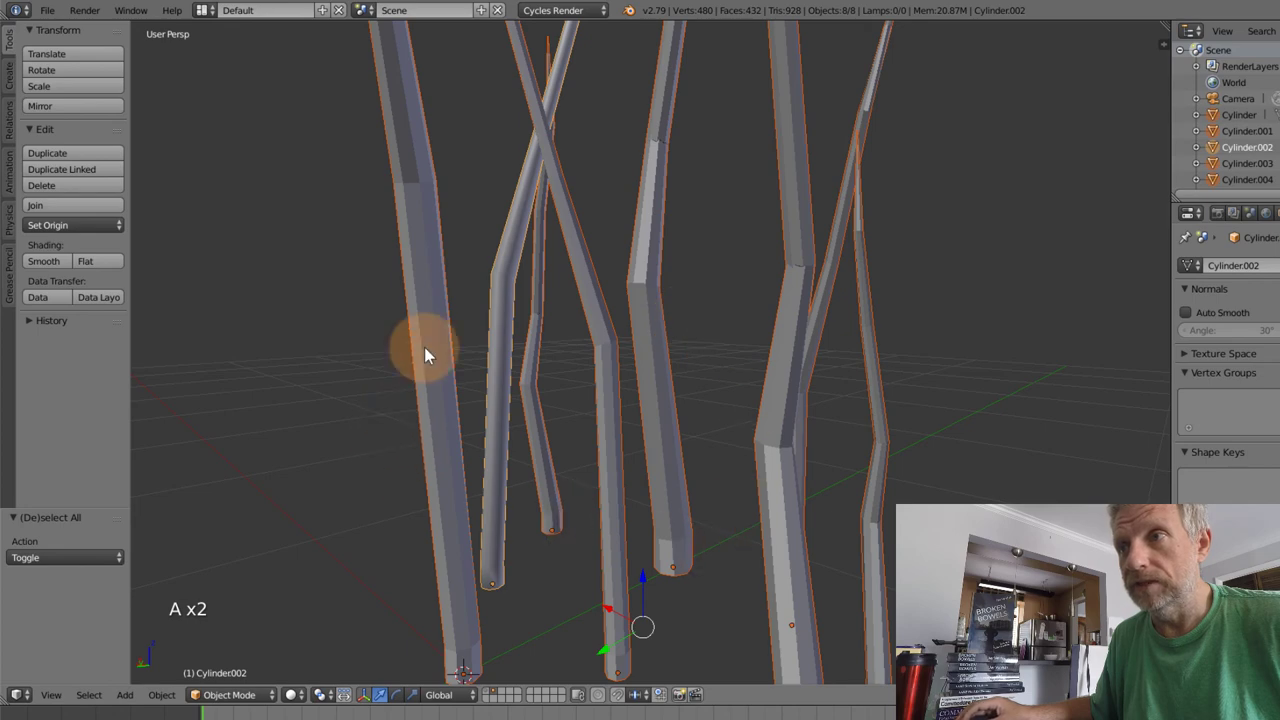
left_click(44, 261)
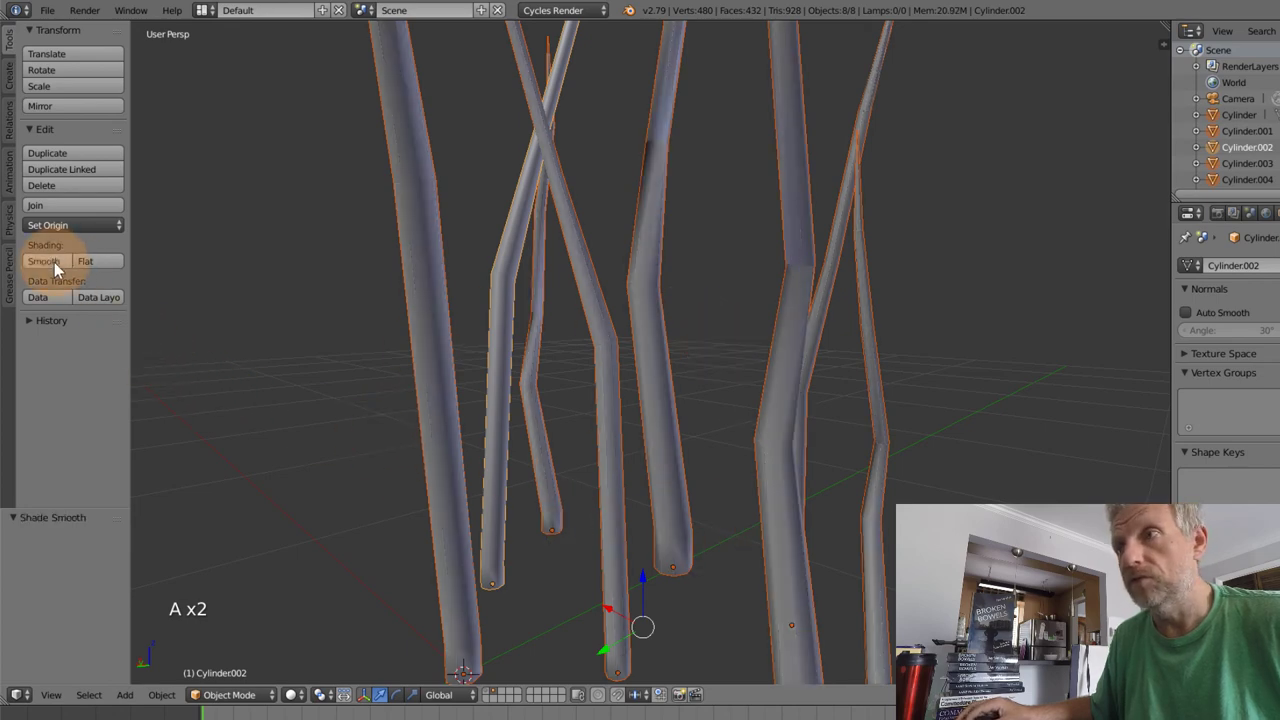
mouse_move(608, 531)
middle_mouse_down()
mouse_move(574, 549)
mouse_move(540, 542)
mouse_move(591, 518)
middle_mouse_up()
scroll(594, 523, "down", 3)
scroll(591, 515, "down", 3)
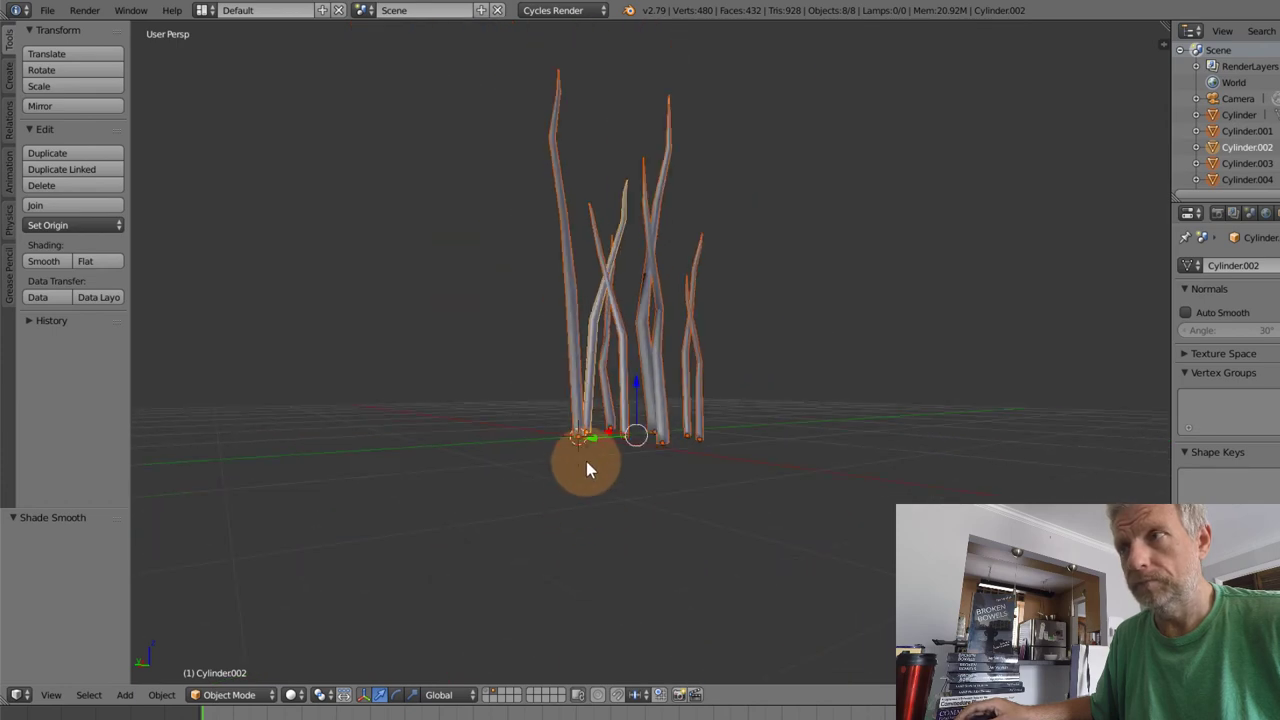
middle_click_drag(586, 461, 647, 421)
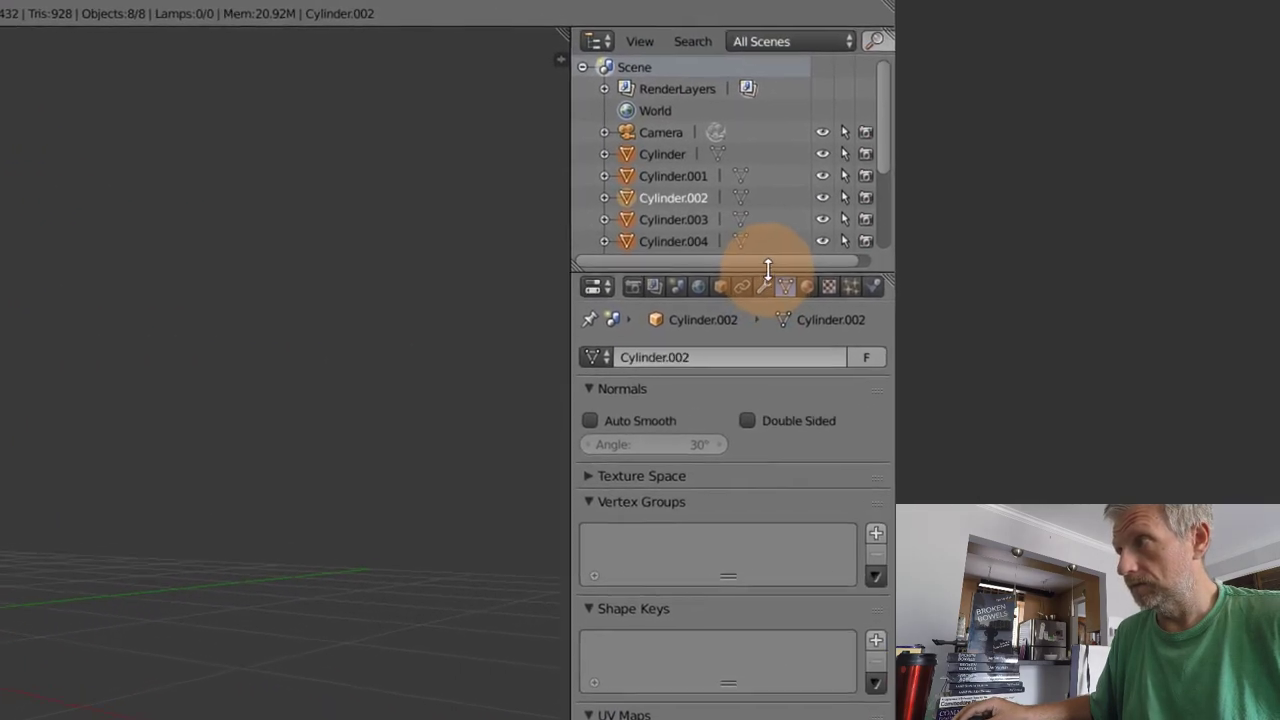
- Enlarge the Outliner area so it lists every object in the scene
left_click_drag(767, 272, 771, 462)
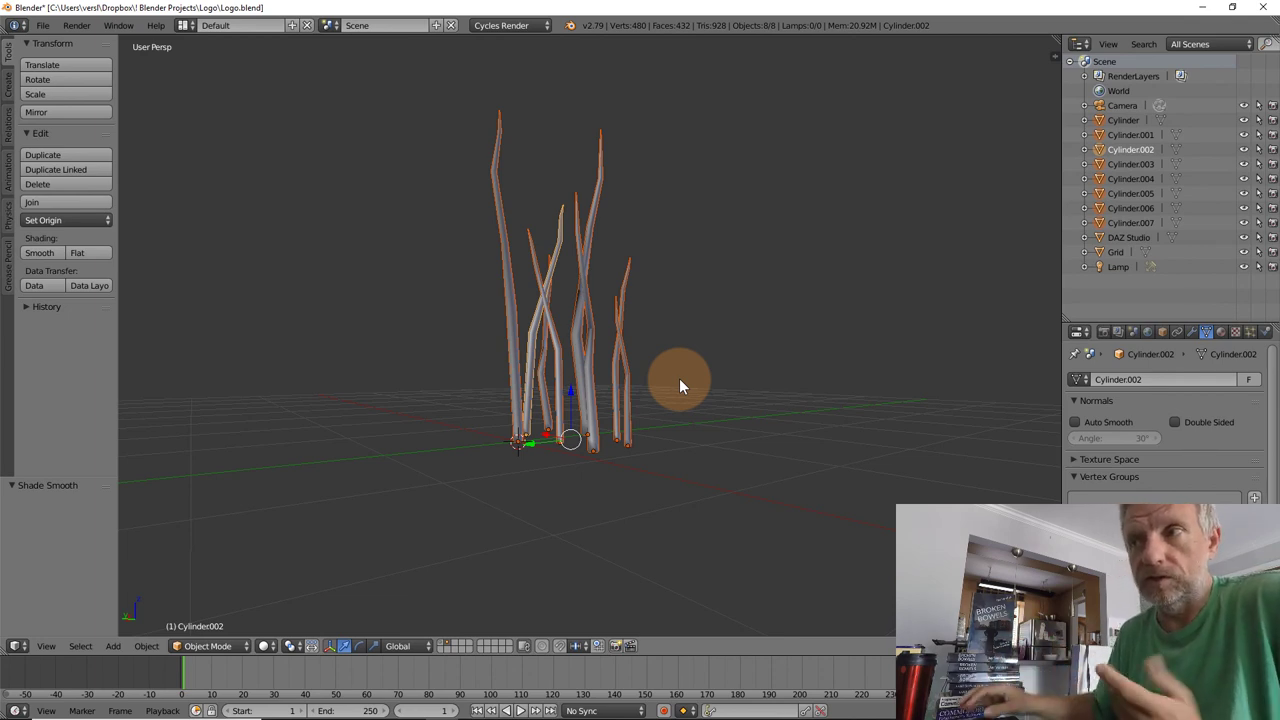
- Select only the thick stem at the front of the cluster, examine its mesh in Edit Mode and return to Object Mode
key("a")
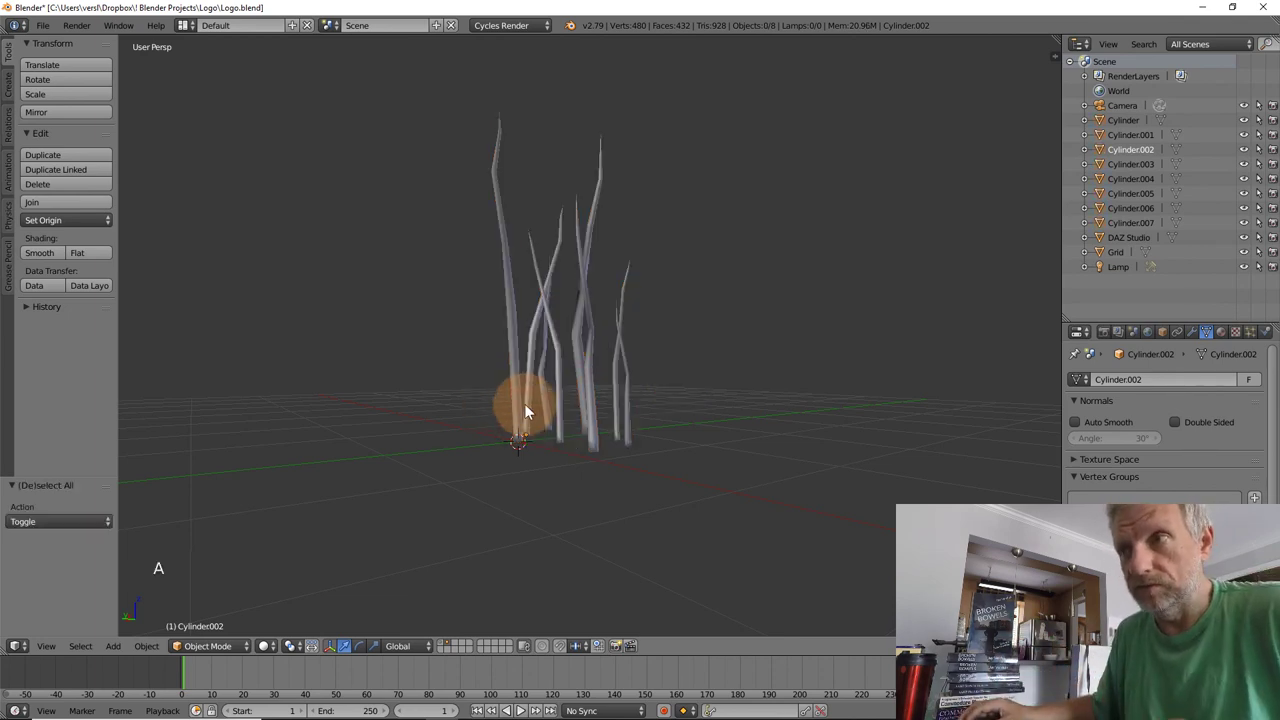
scroll(527, 401, "up", 5)
right_click(586, 420)
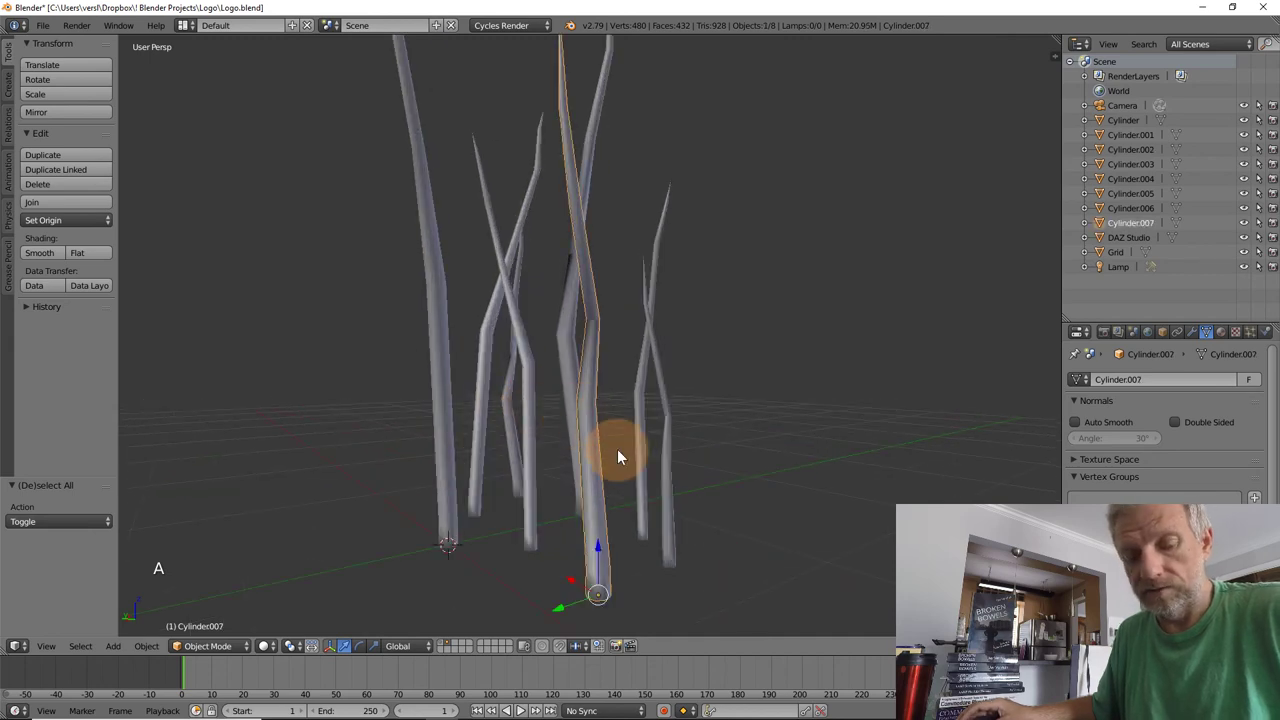
key("Tab")
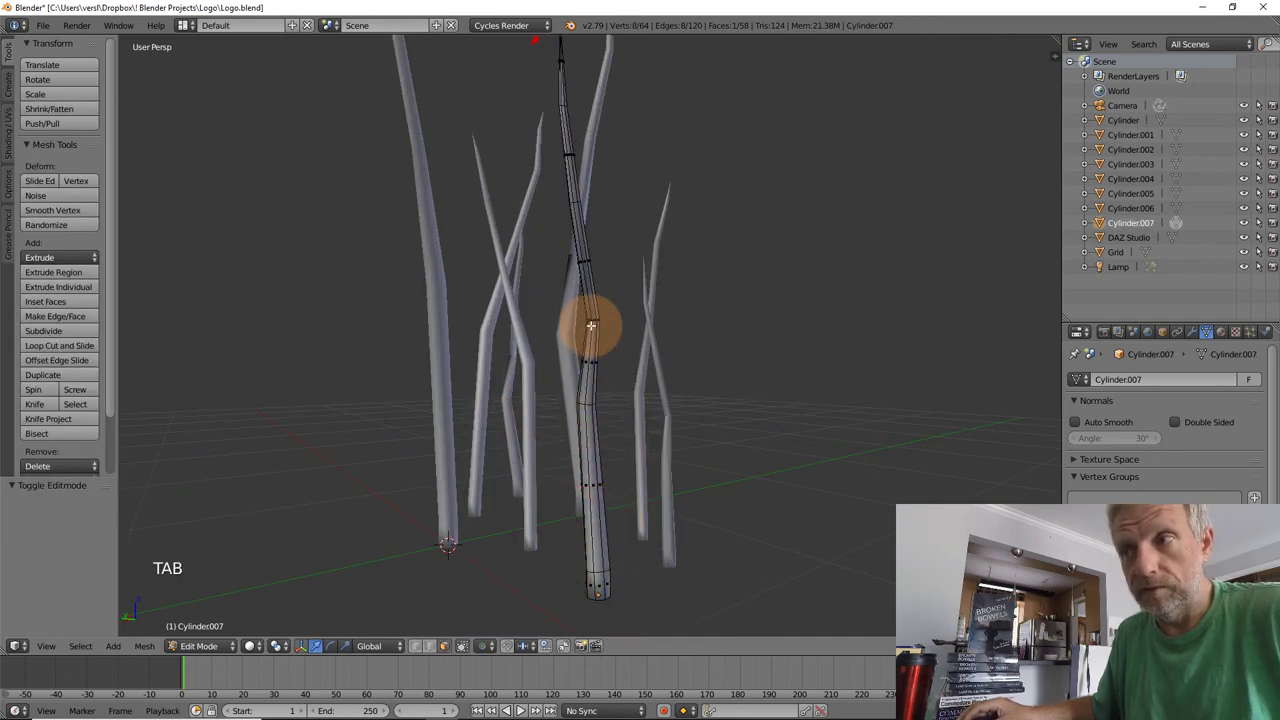
key("Tab")
scroll(580, 437, "down", 5)
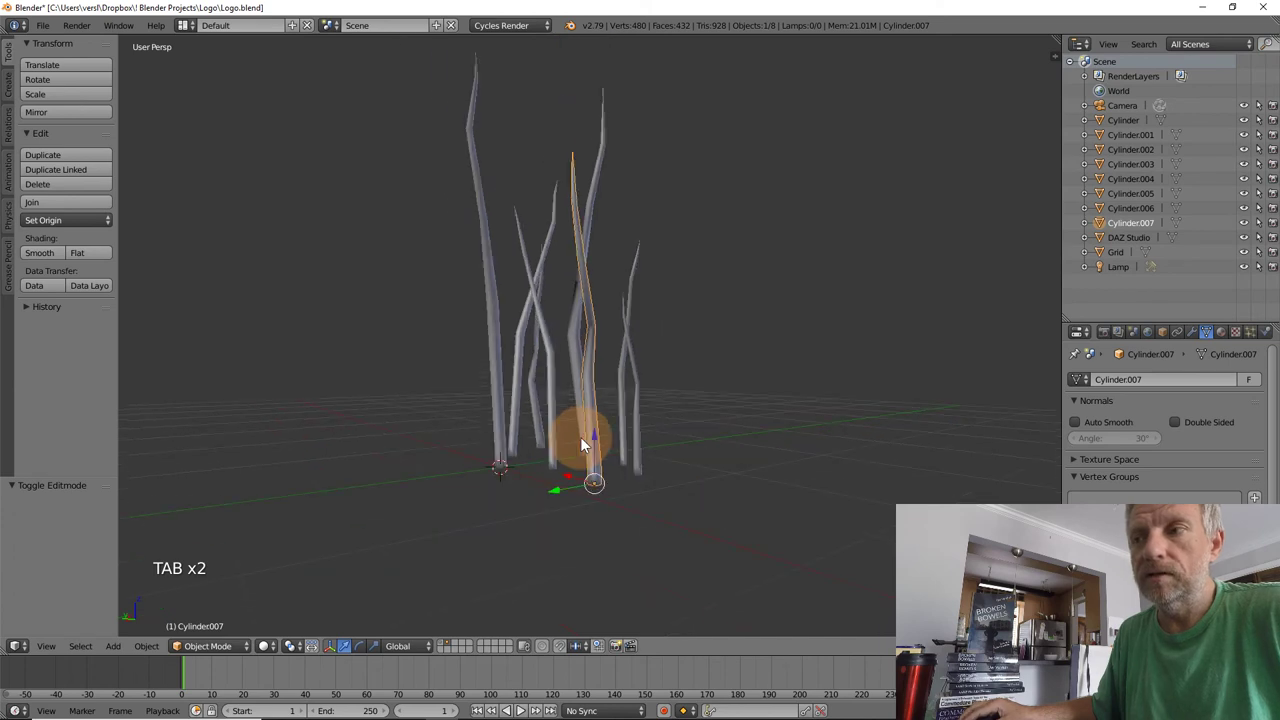
scroll(585, 447, "up", 1)
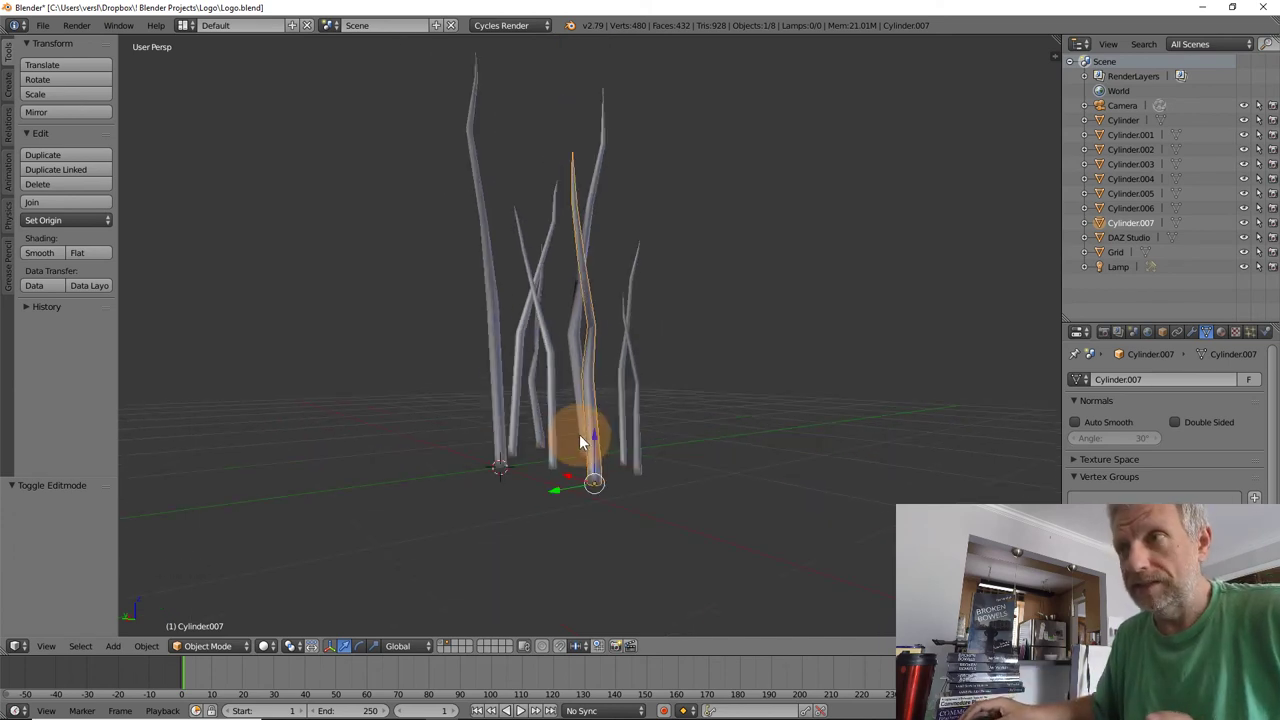
- Select all eight stems and join them into a single object
key("a")
key("a")
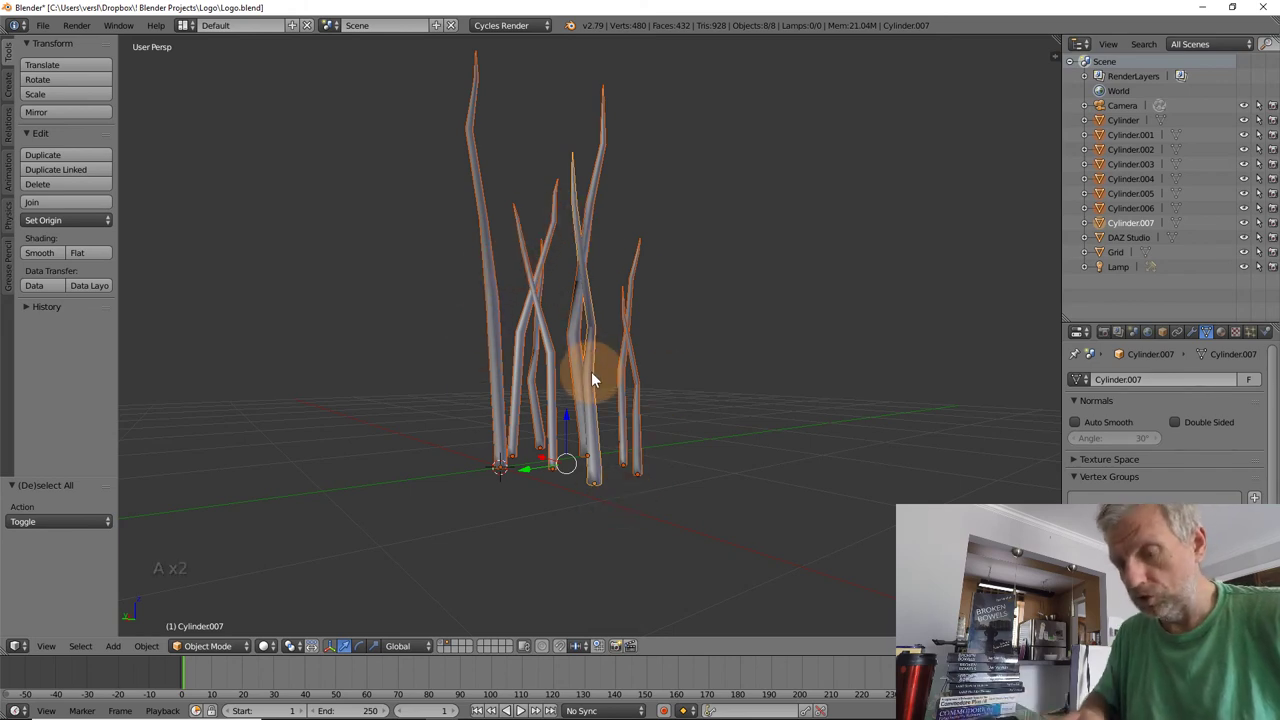
key("ctrl+j")
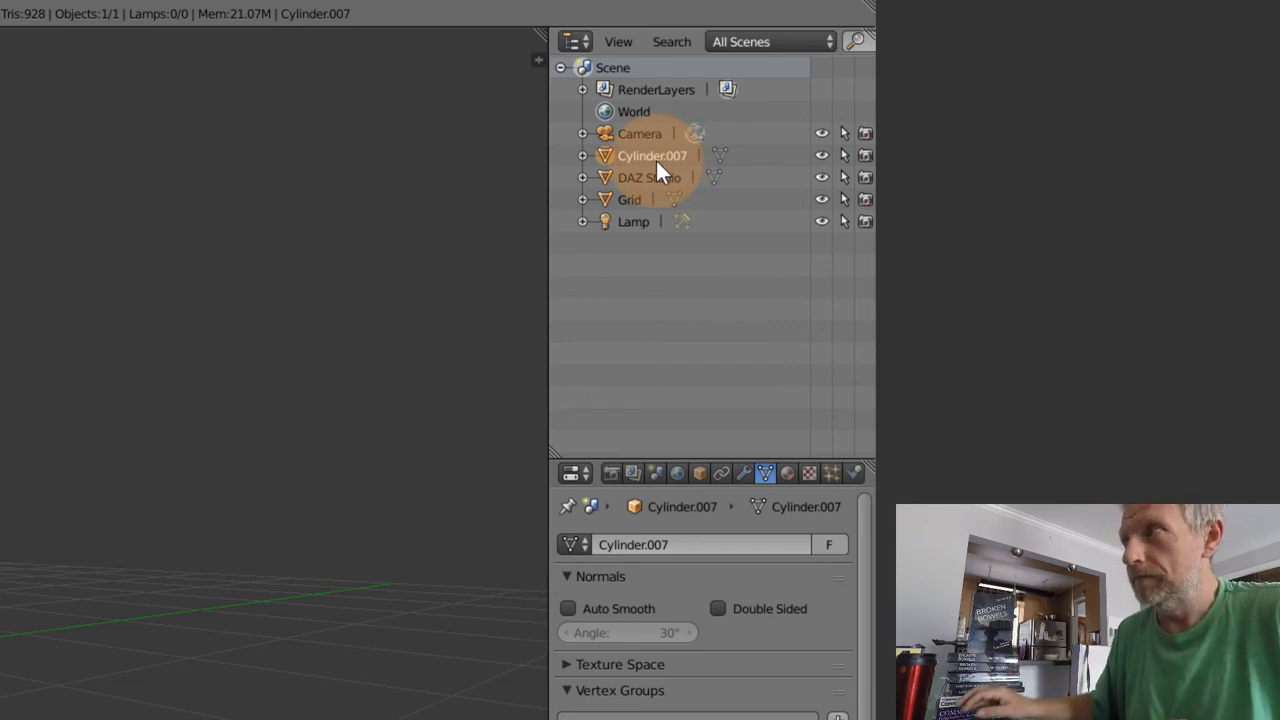
- Rename the joined stems object Cylinder.007 as Grass
double_click(657, 162)
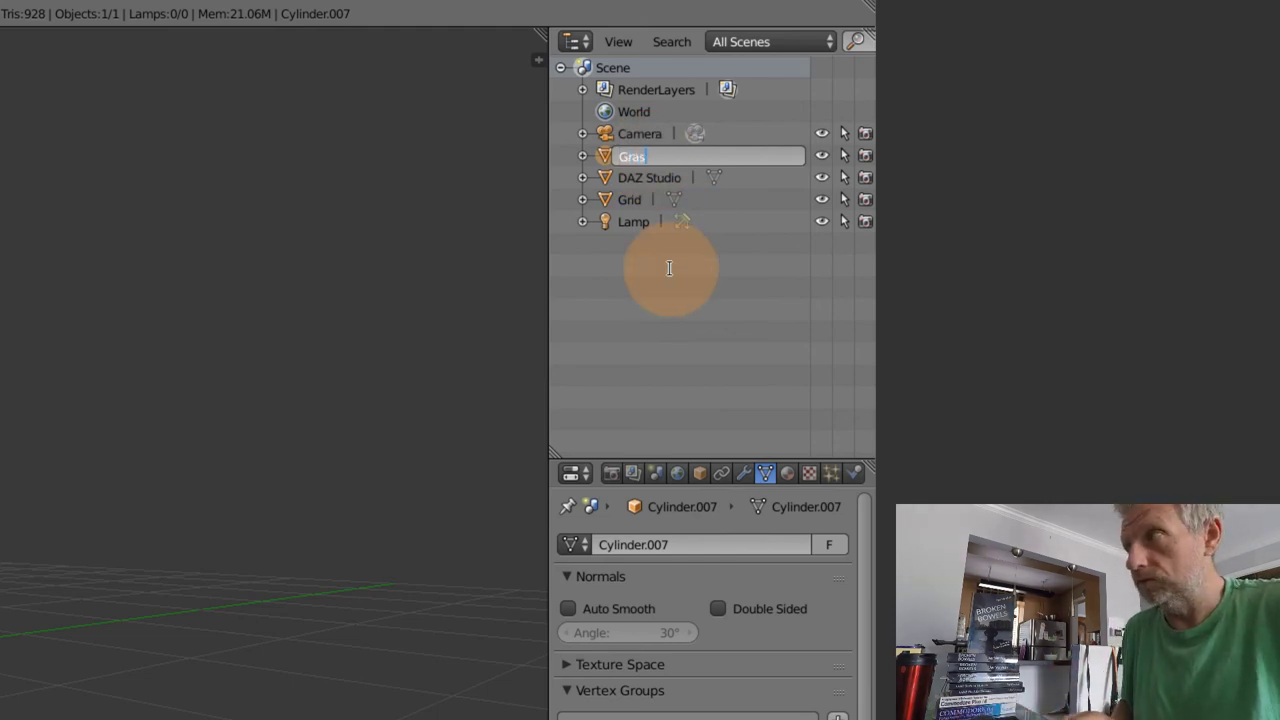
key("Return")
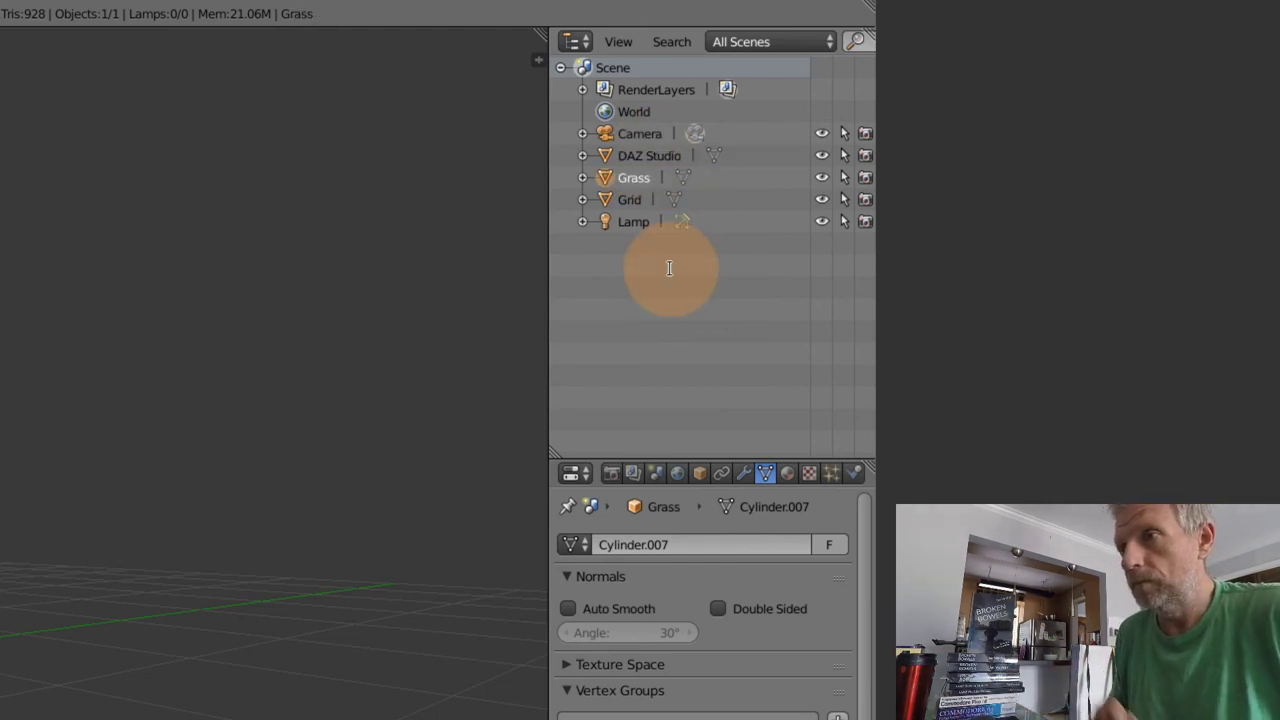
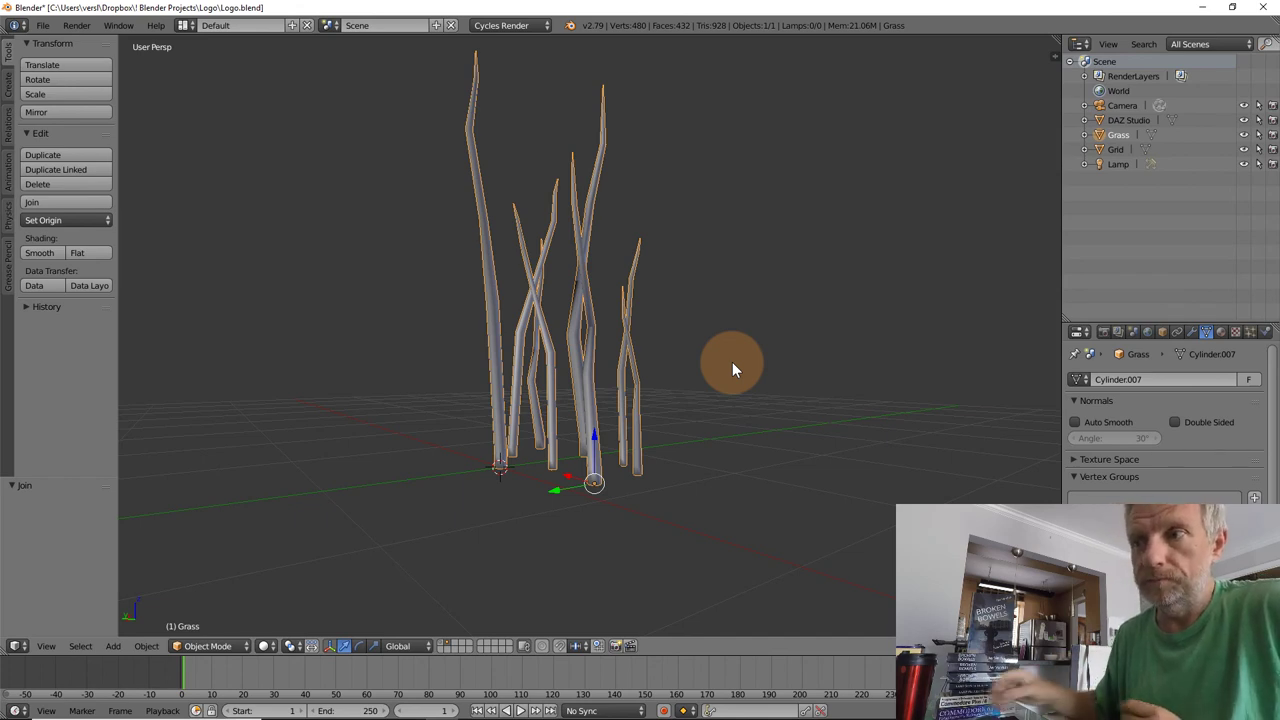
- Show the layer holding the DAZ Studio text and add a new particle system to its ground plane
left_click(440, 642)
middle_click_drag(586, 459, 668, 366)
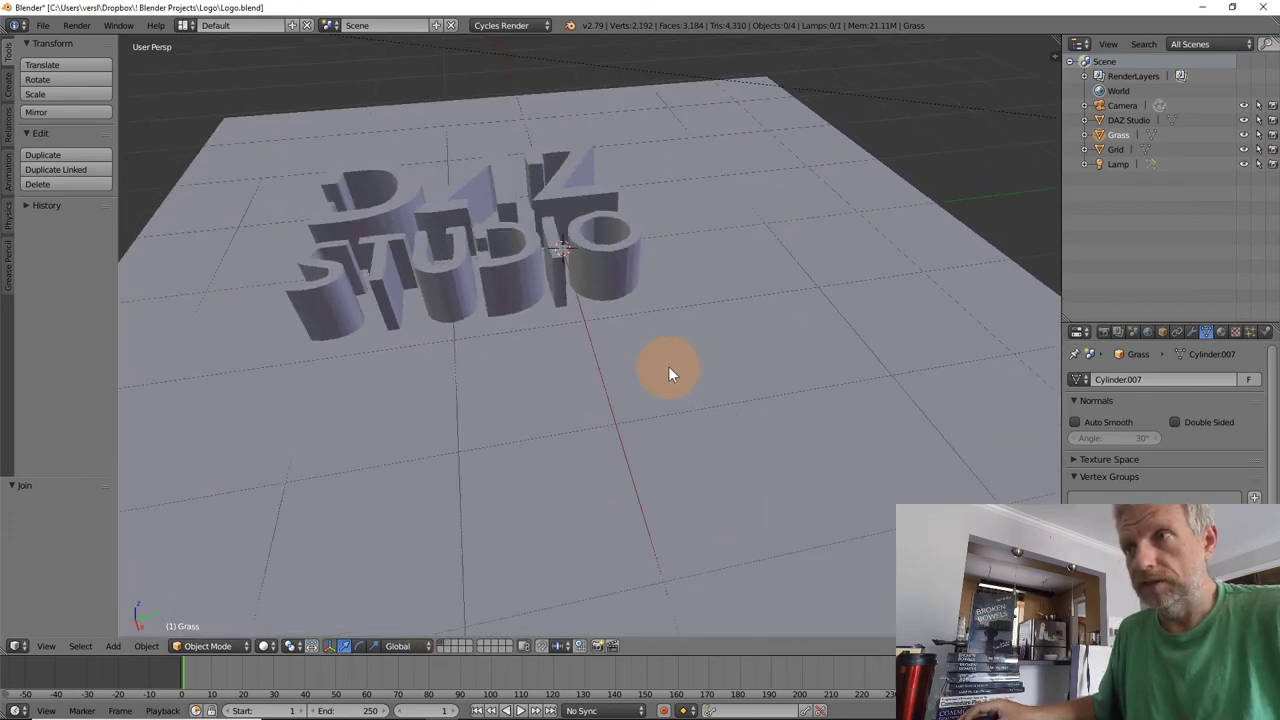
scroll(670, 367, "down", 3)
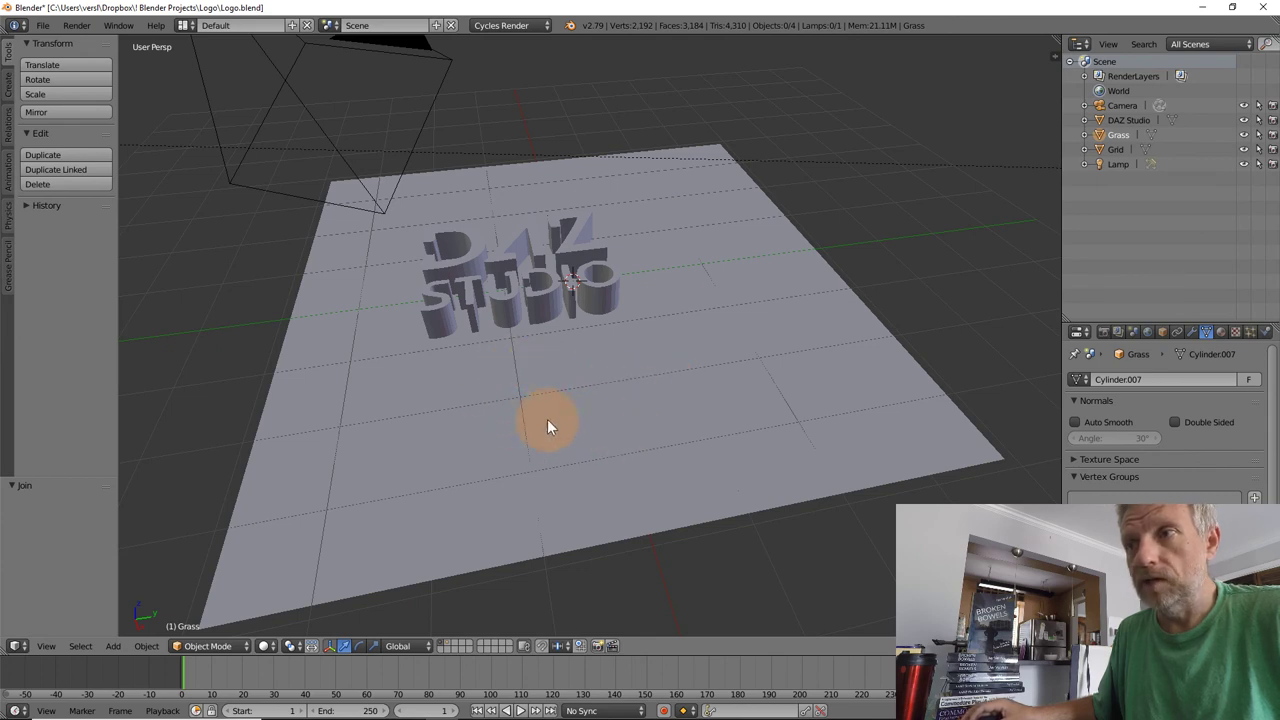
right_click(575, 406)
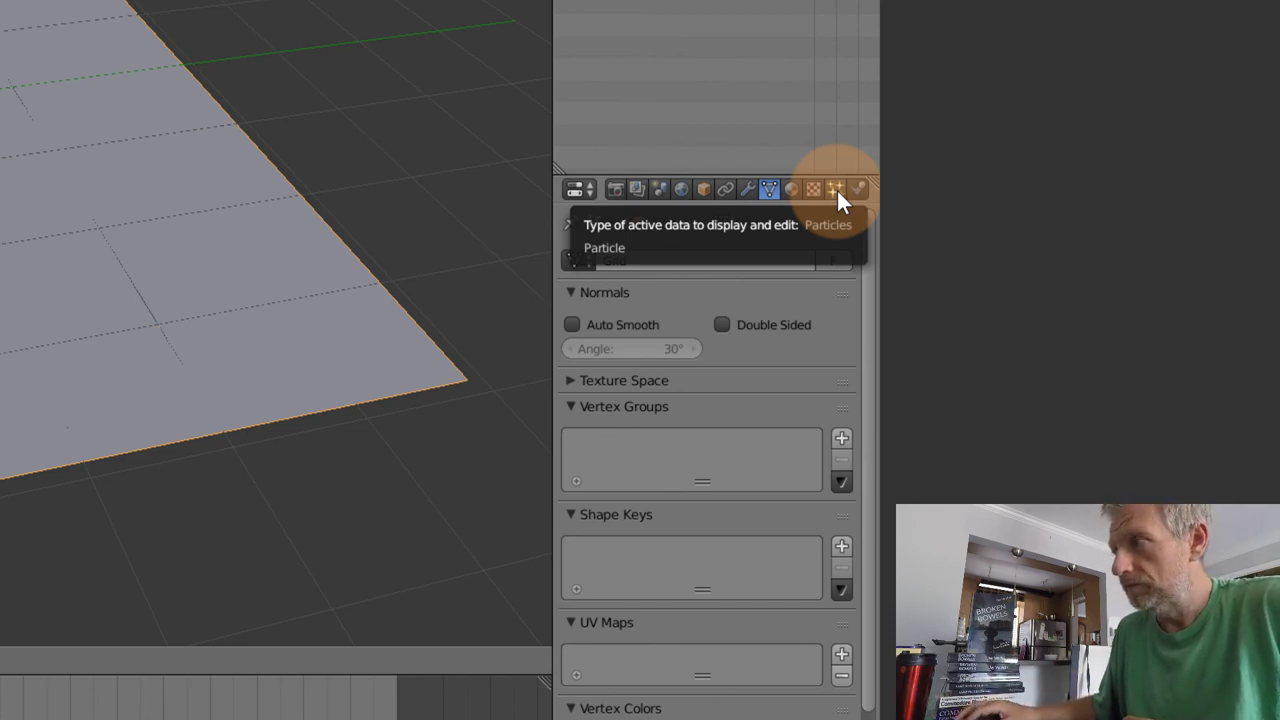
left_click(836, 190)
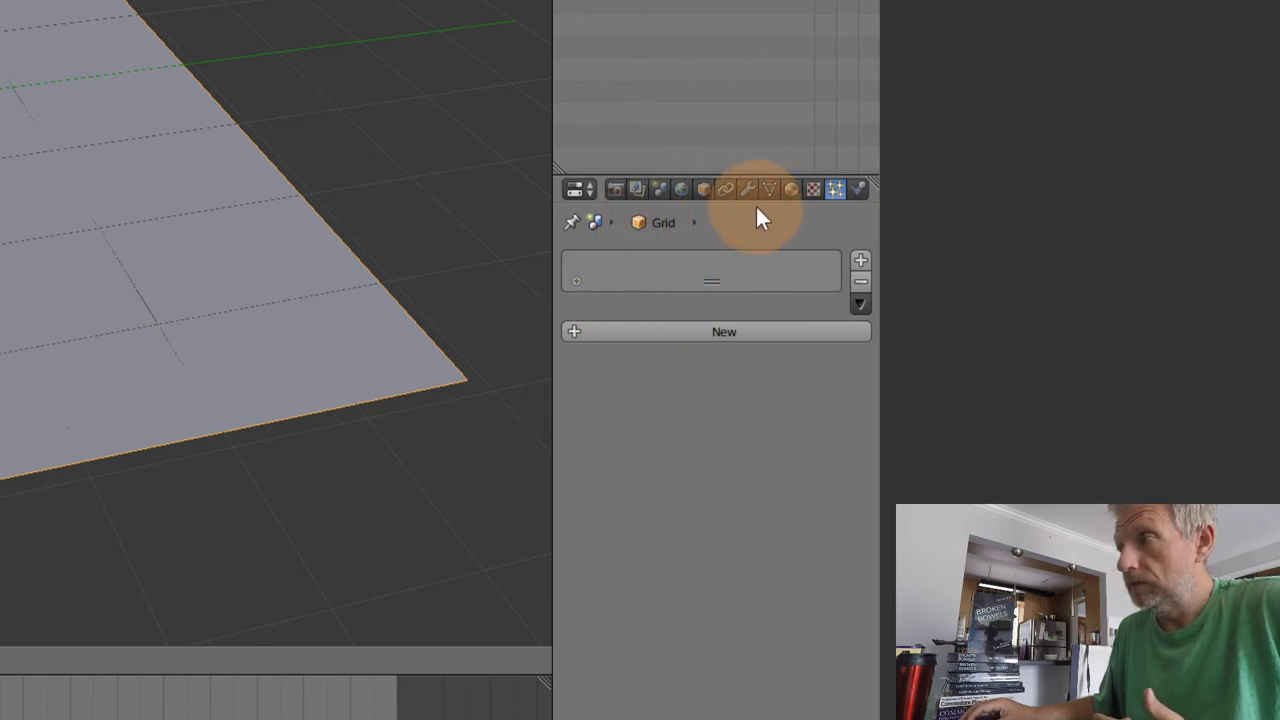
left_click_drag(740, 174, 730, 14)
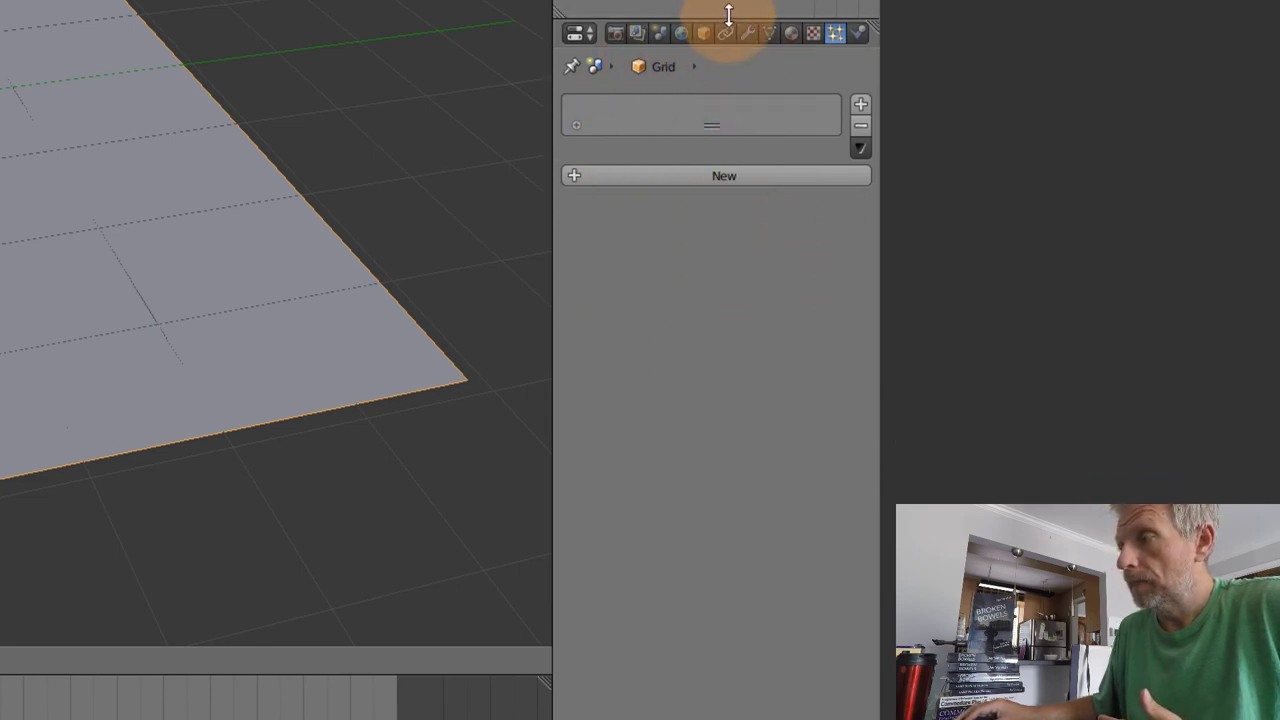
left_click(748, 176)
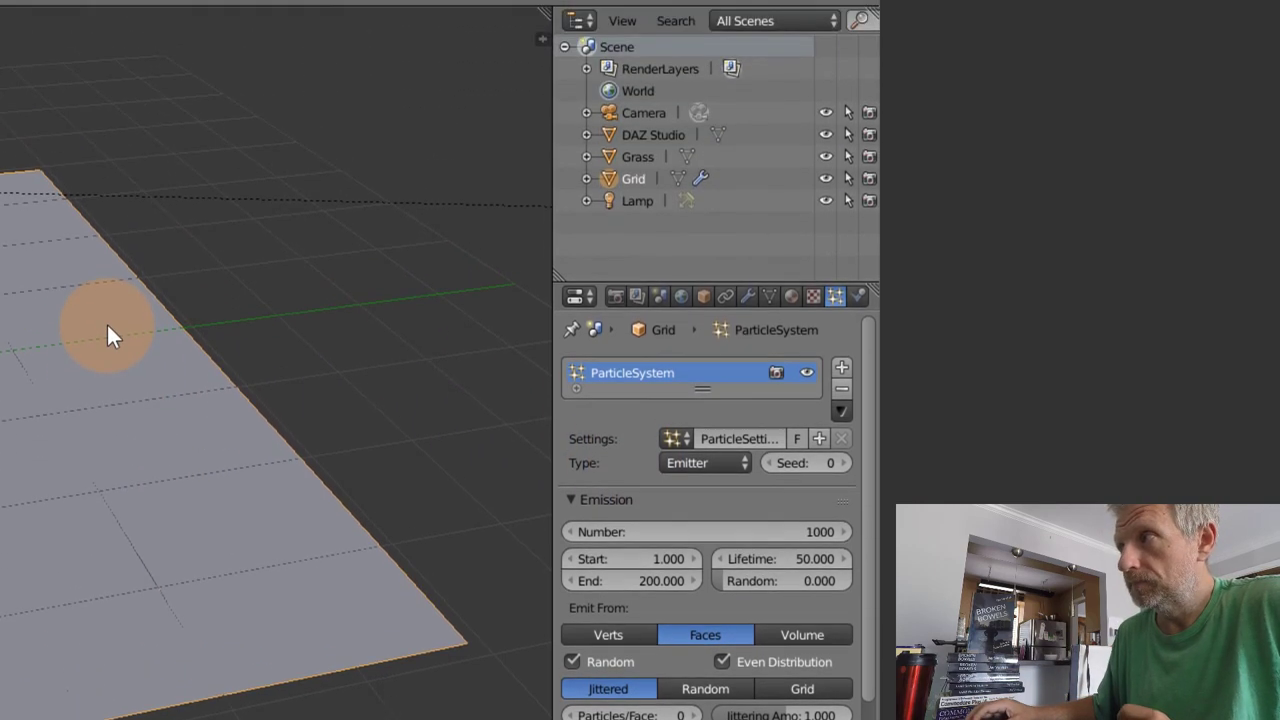
- Rename the ground plane object as Ground
double_click(639, 201)
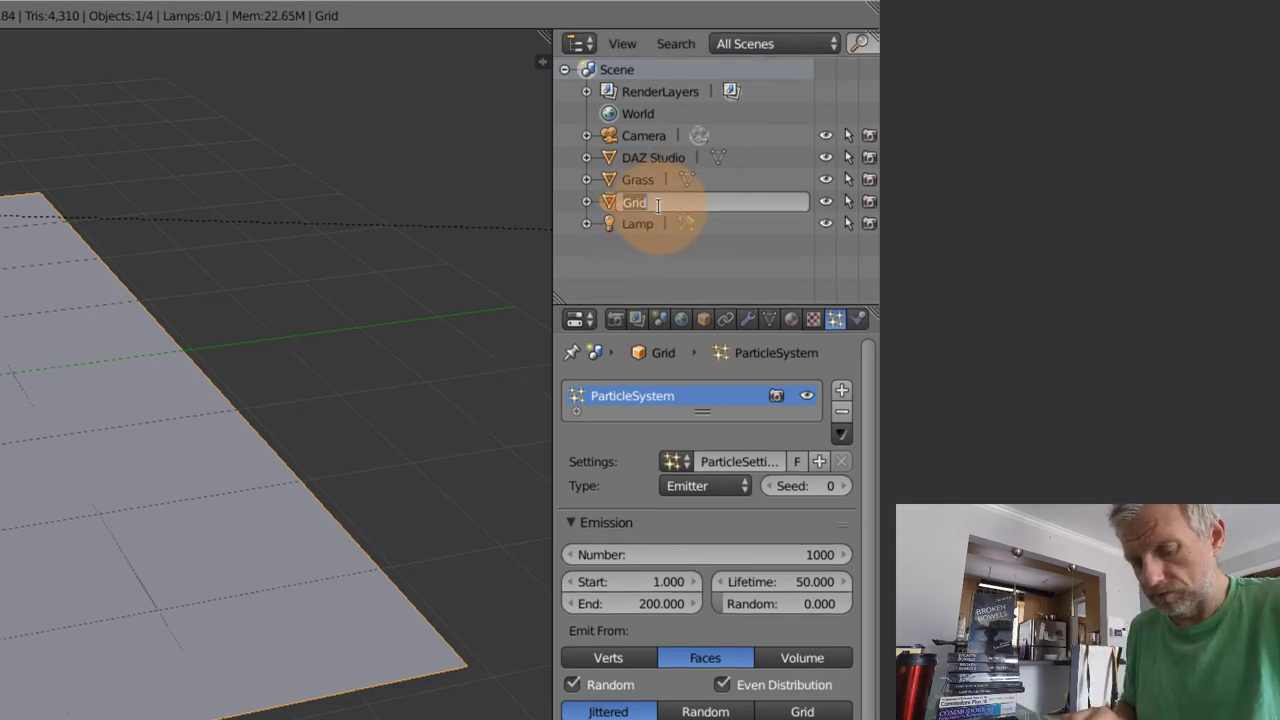
type("Ground")
key("Return")
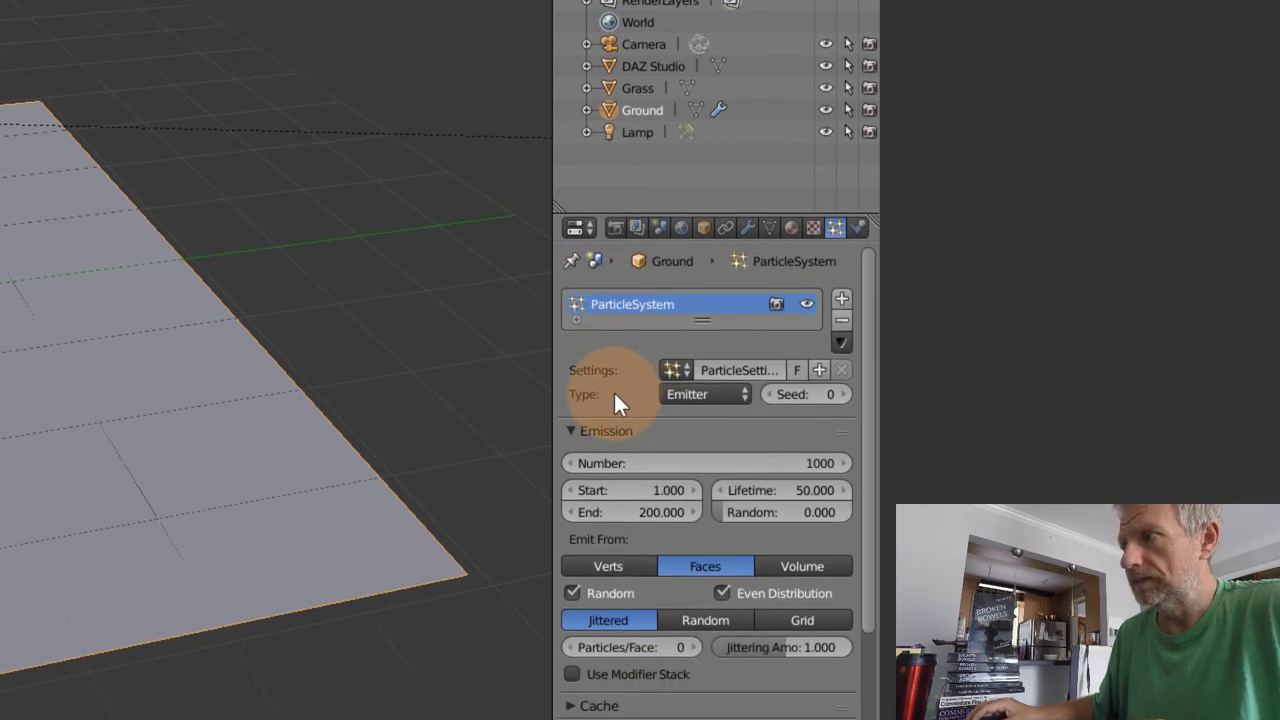
- Collapse the expanded sections of the particle settings, including Emission, Velocity, Physics and Render
scroll(742, 390, "down", 6)
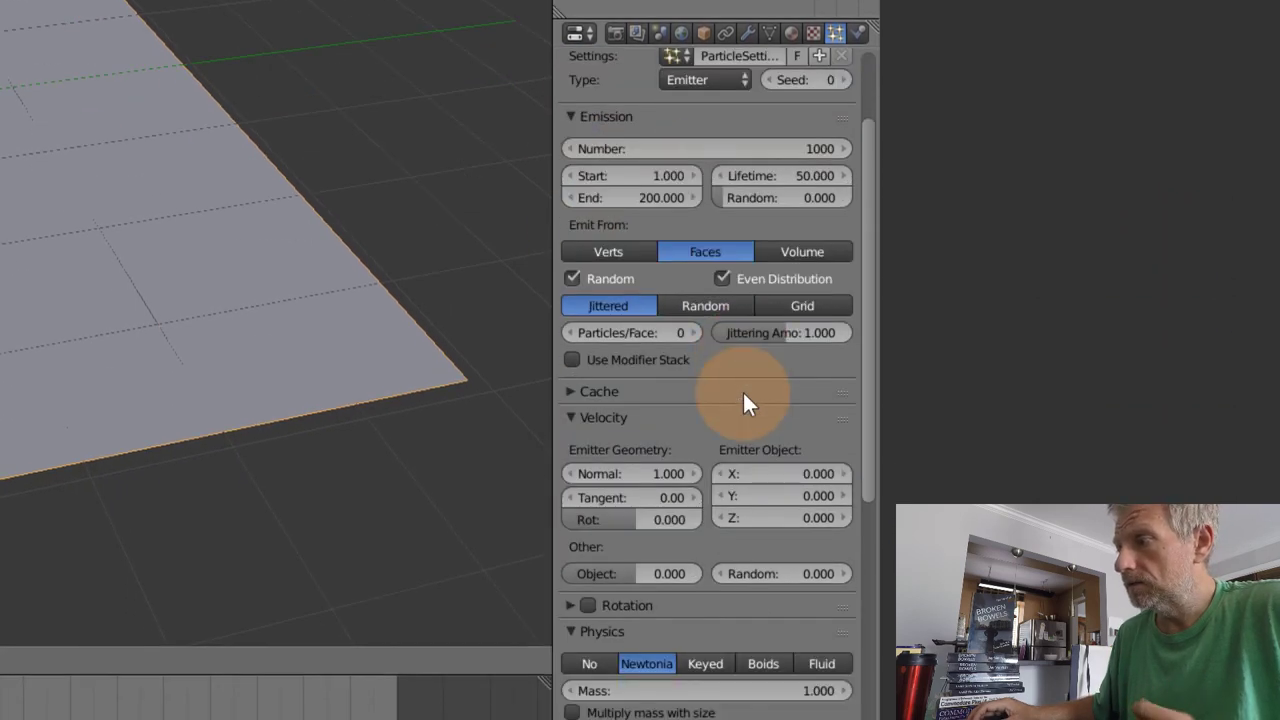
scroll(742, 390, "up", 5)
scroll(742, 390, "up", 1)
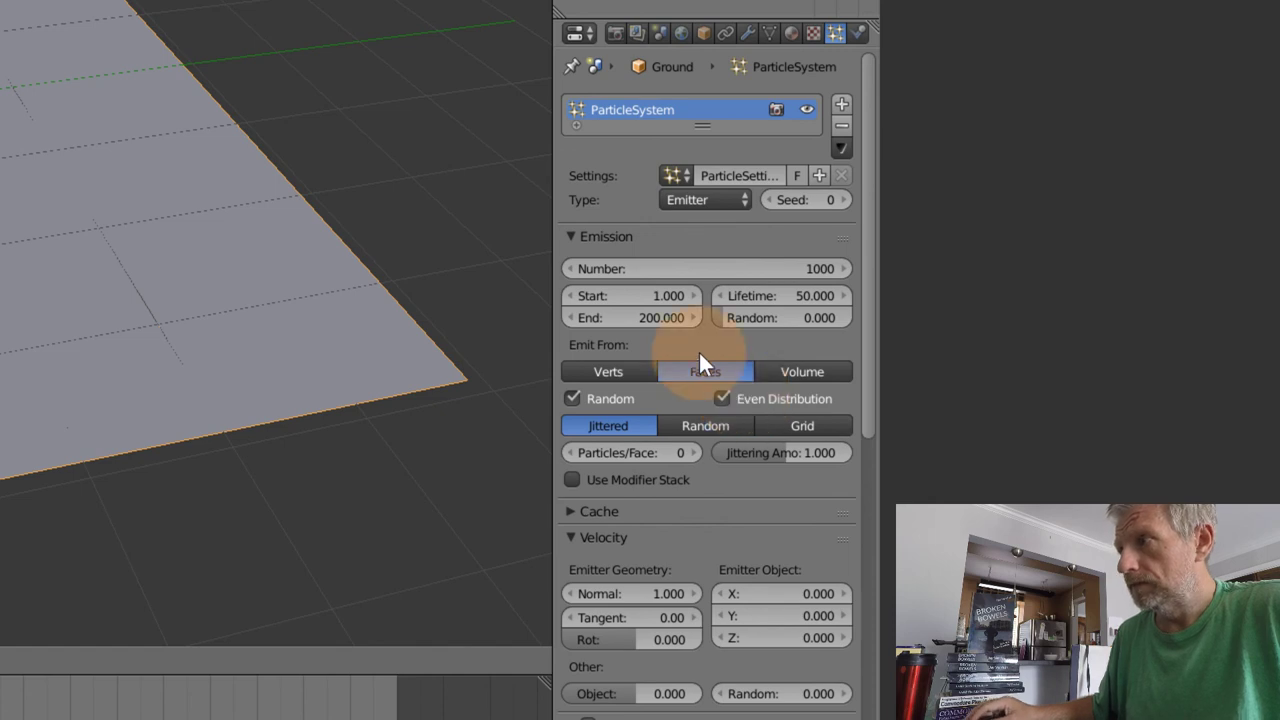
left_click(571, 237)
left_click(571, 288)
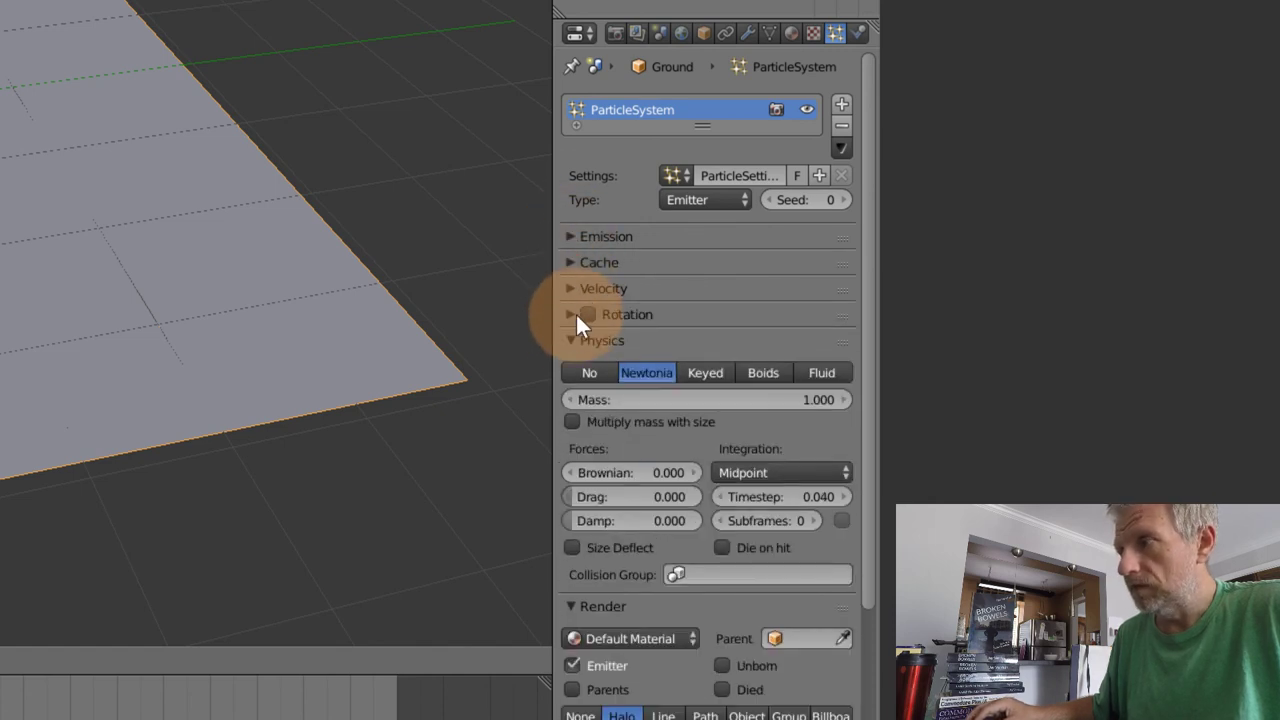
left_click(571, 340)
left_click(575, 370)
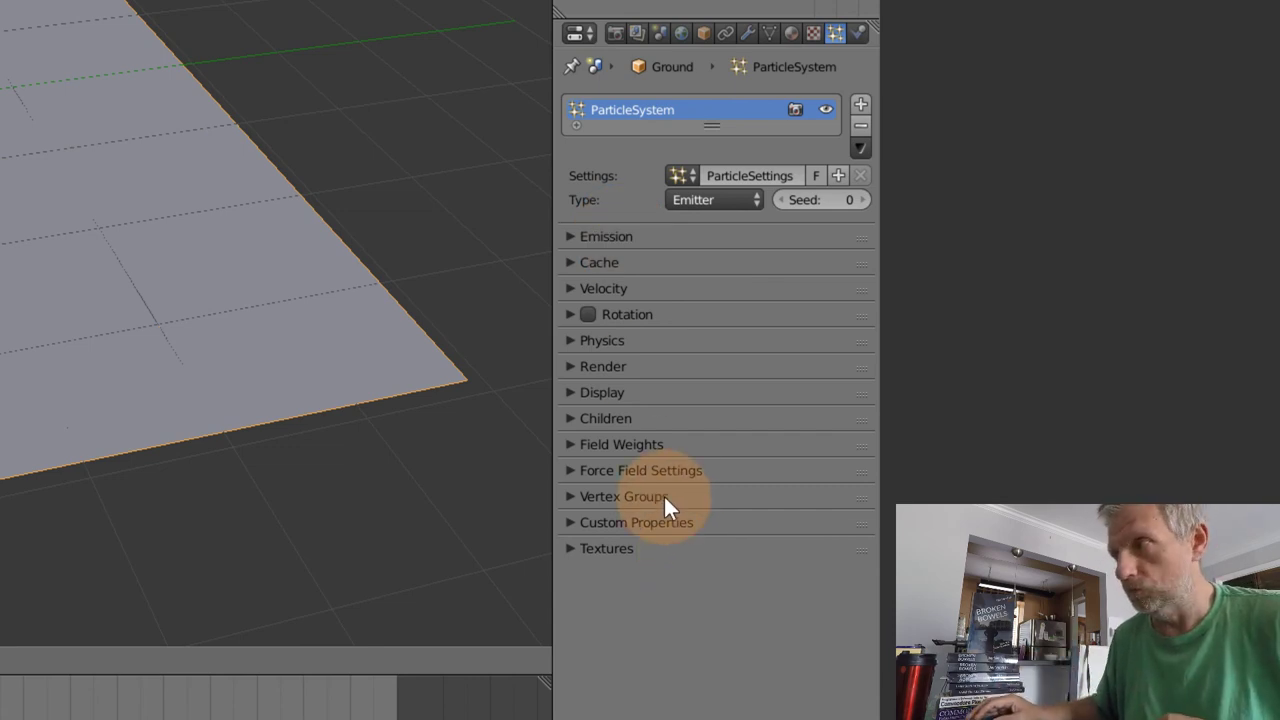
- Change the ground's particle system type to Hair and view the strands across the plane
left_click(737, 200)
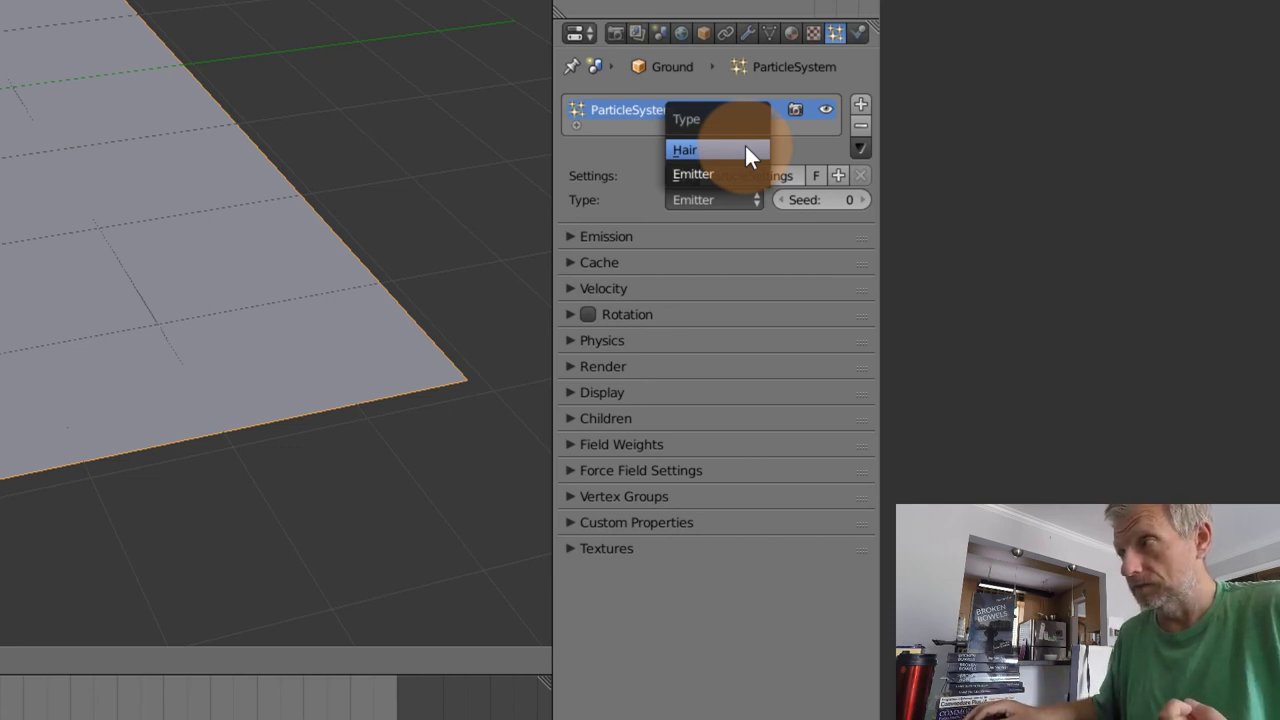
left_click(745, 149)
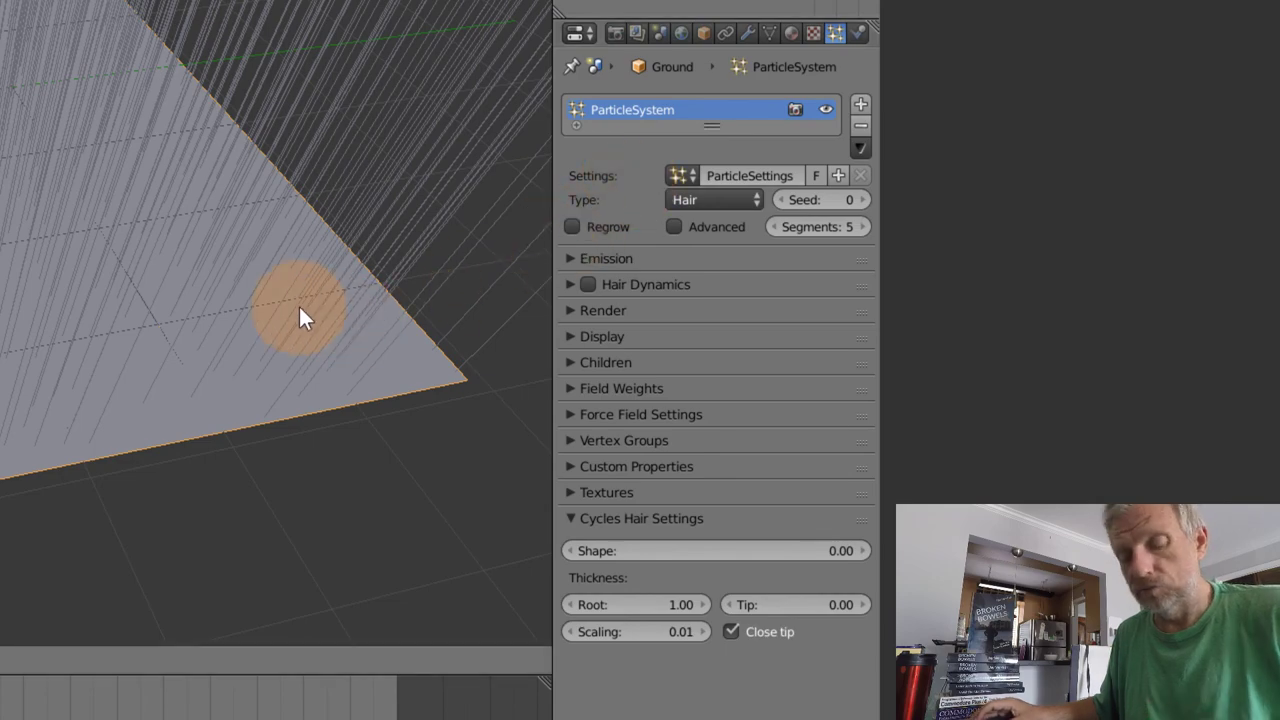
middle_click_drag(291, 301, 306, 251)
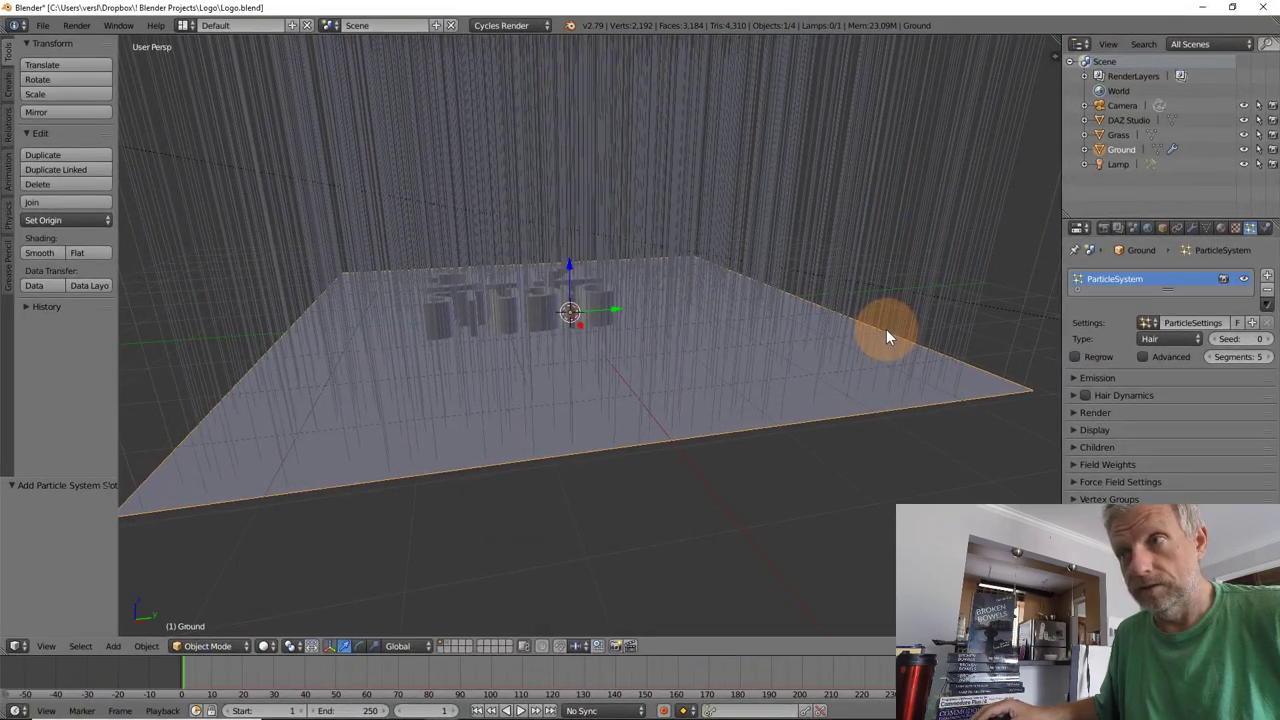
middle_click_drag(886, 331, 856, 363)
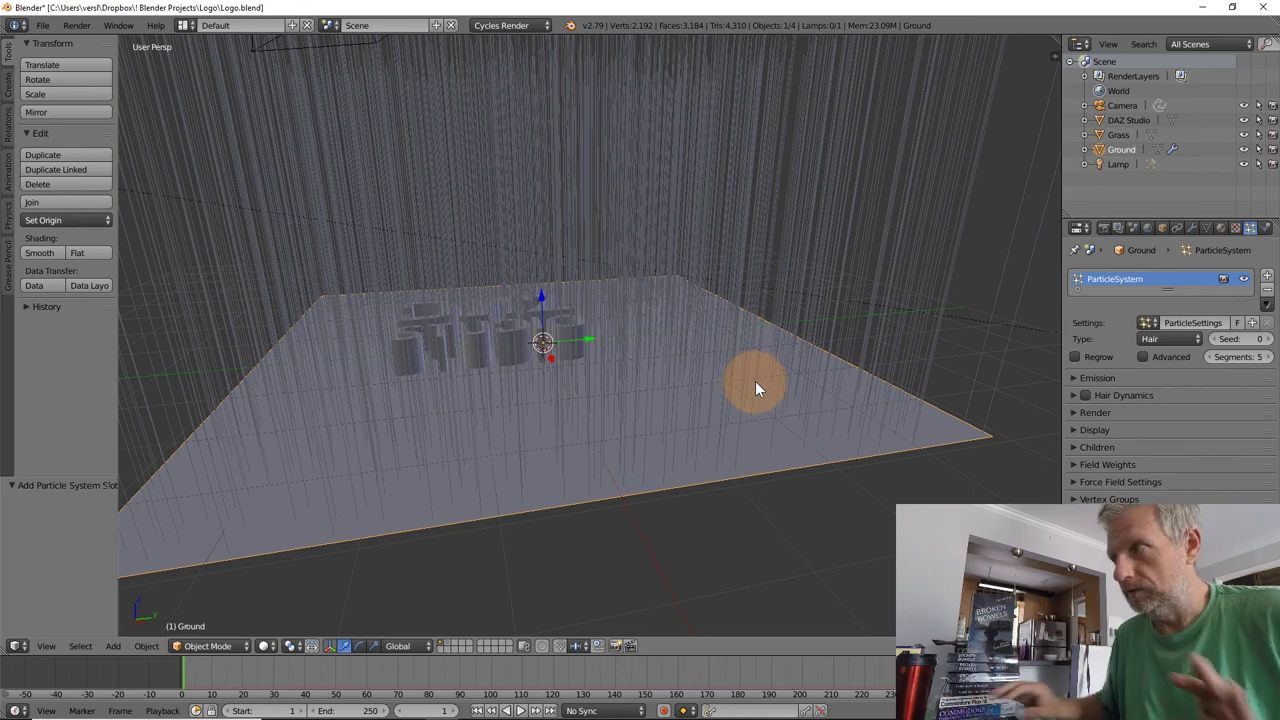
- Turn on the Advanced hair options and collapse the Cycles Hair Settings section
left_click(1144, 356)
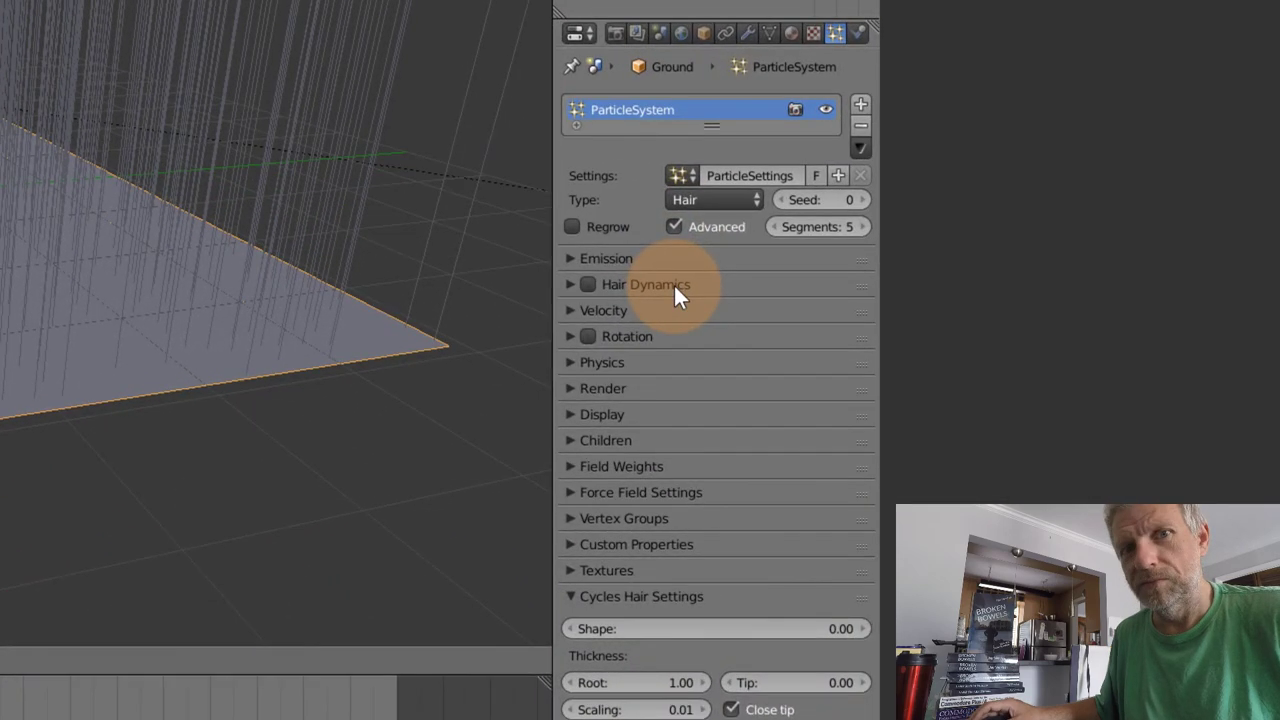
left_click(674, 226)
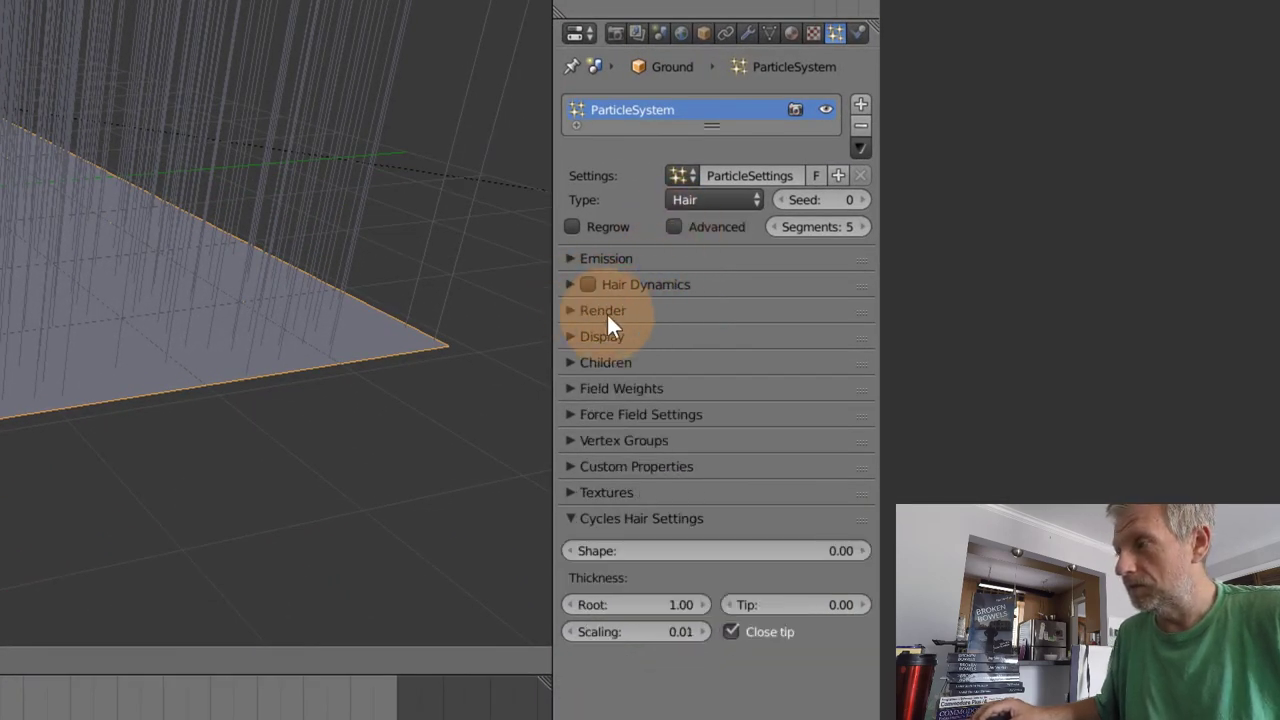
left_click(677, 228)
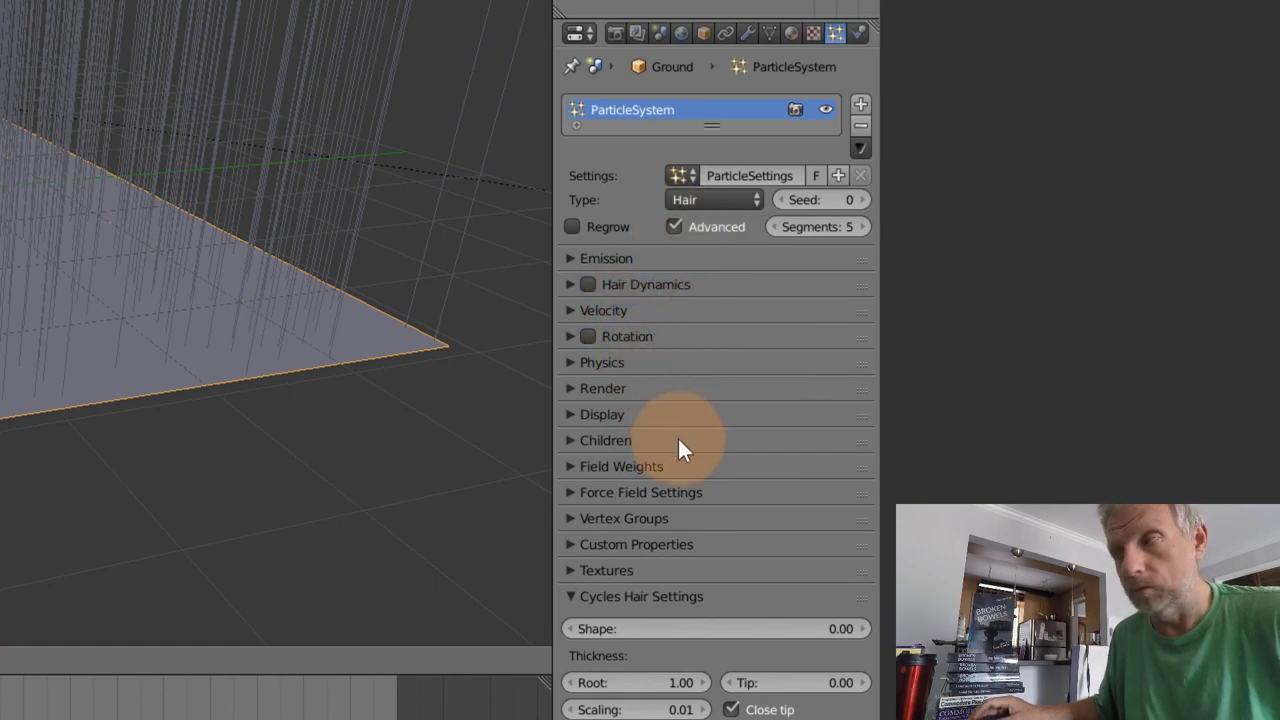
left_click(569, 596)
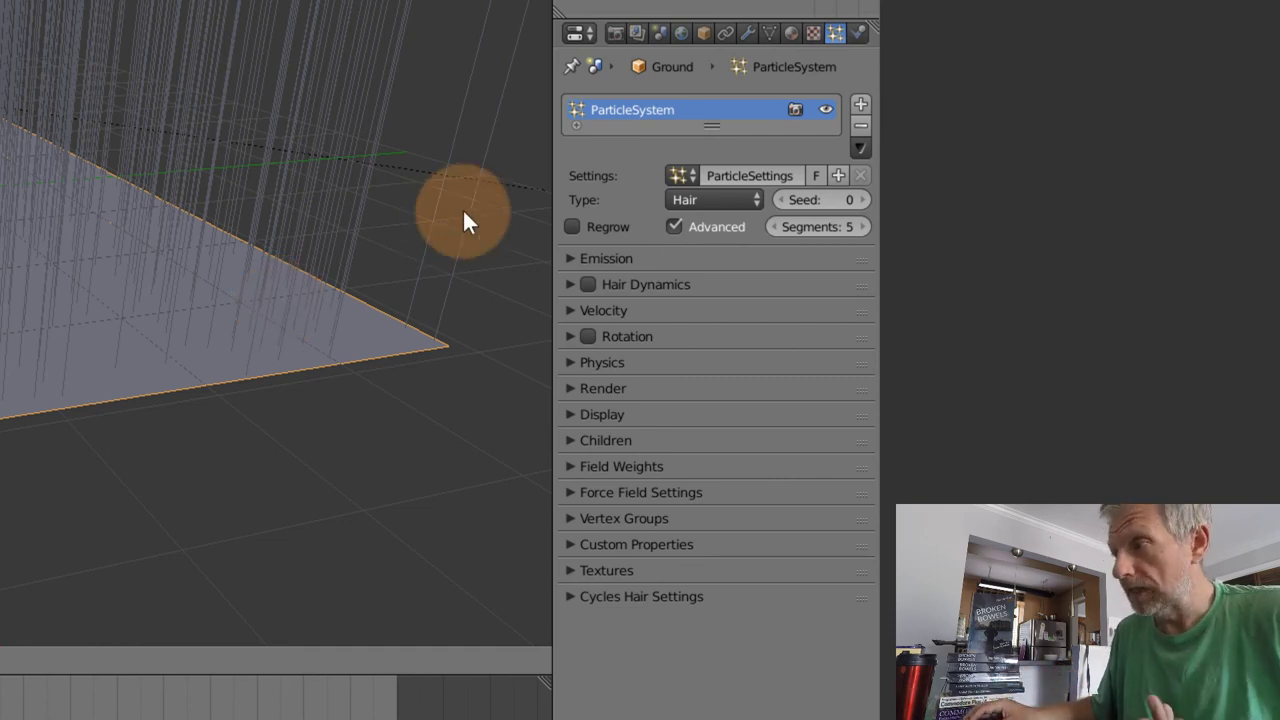
- Render the hair particles as an object, using Grass as the dupli object
left_click(571, 388)
scroll(790, 392, "down", 3)
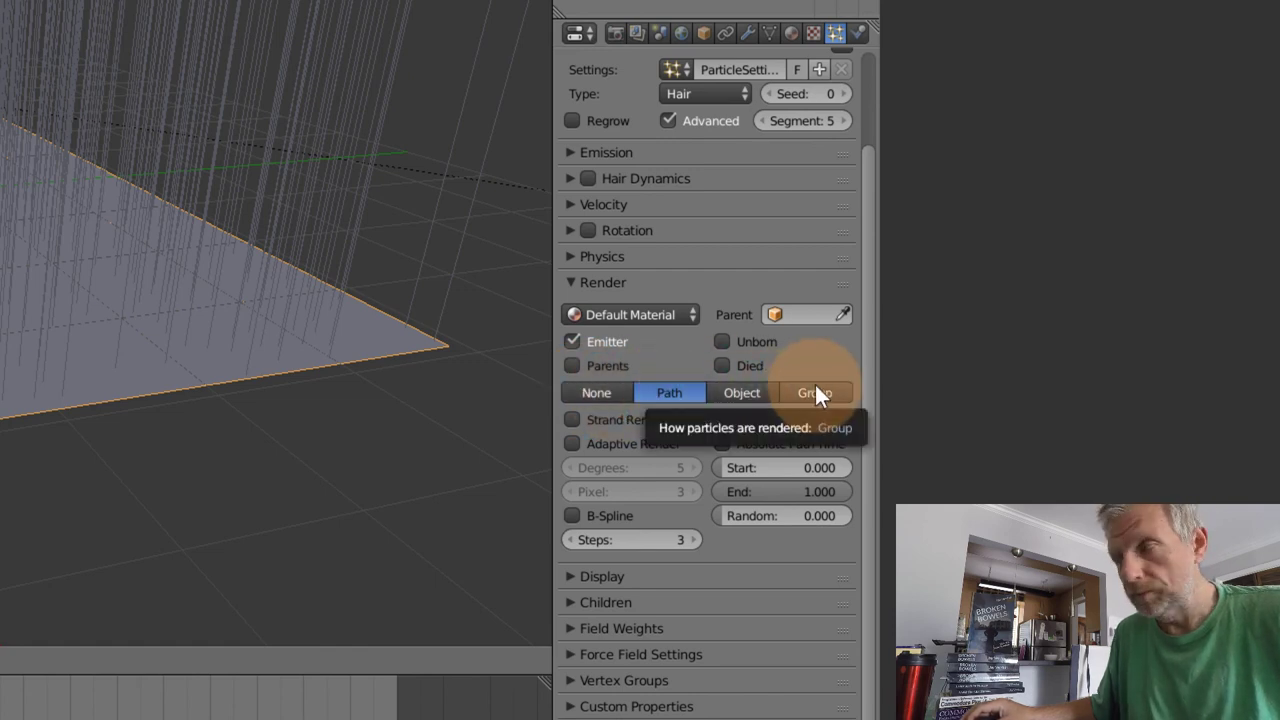
left_click(741, 392)
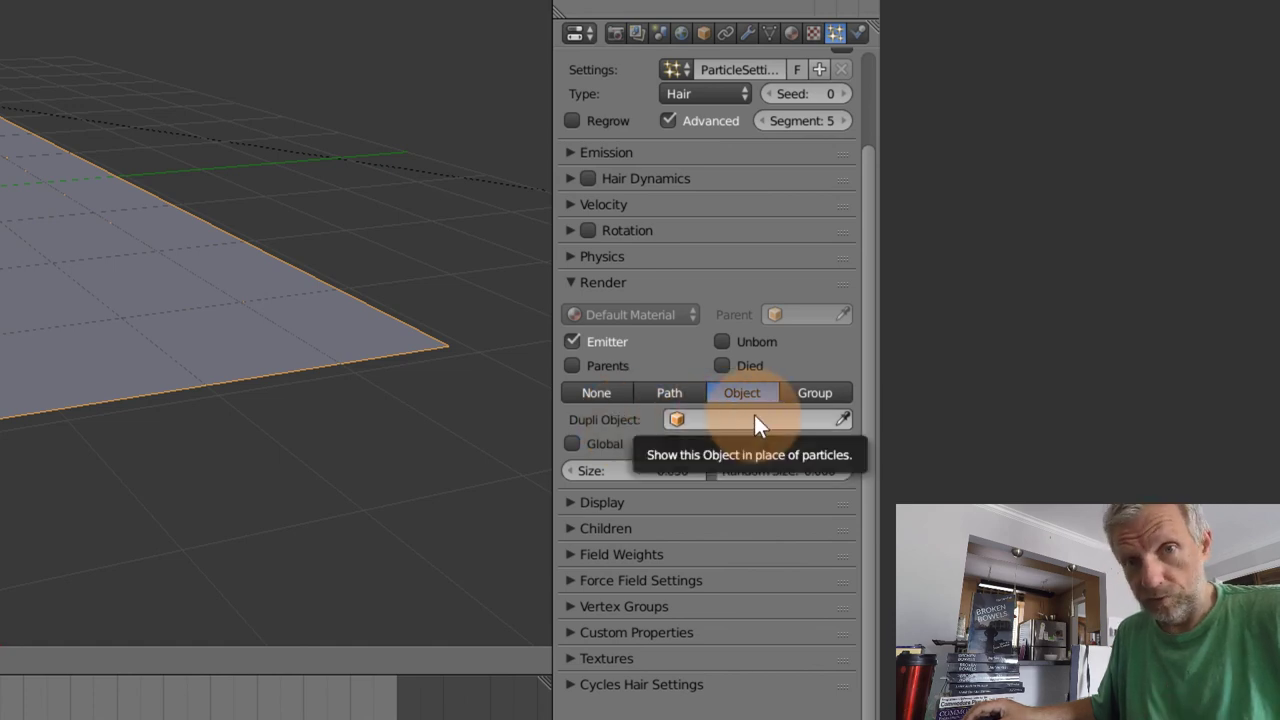
left_click(754, 418)
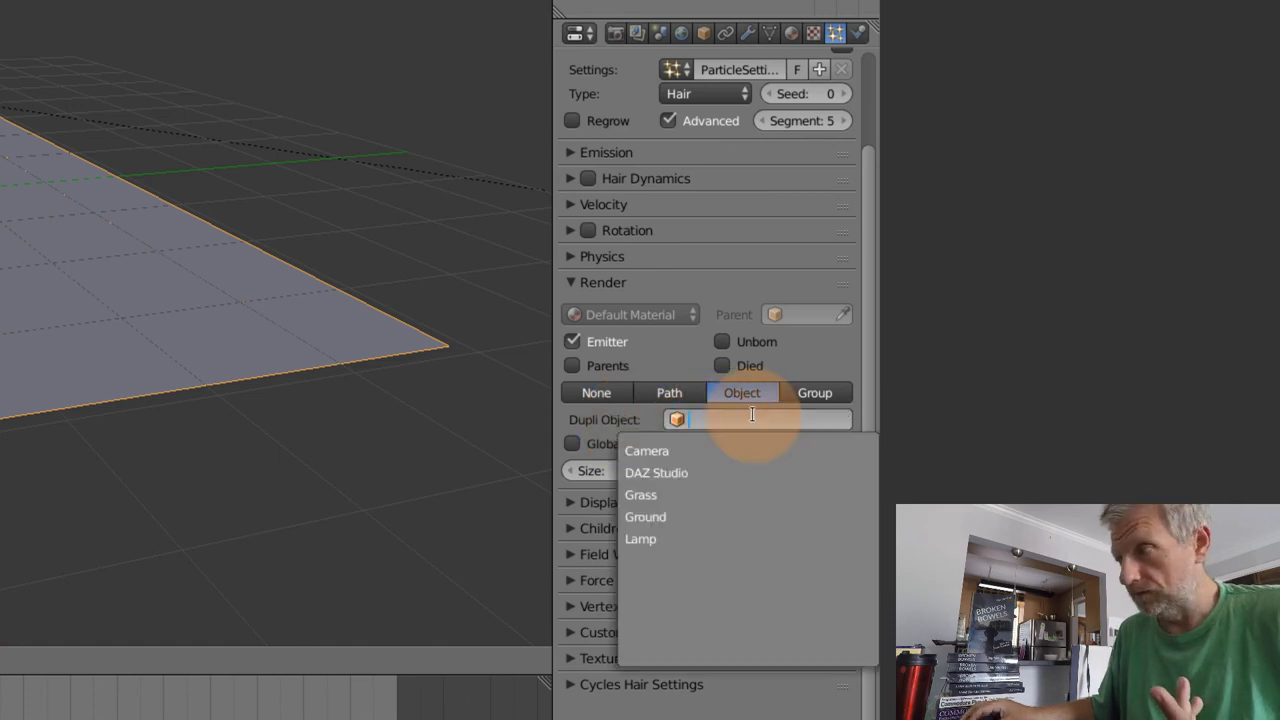
left_click(673, 494)
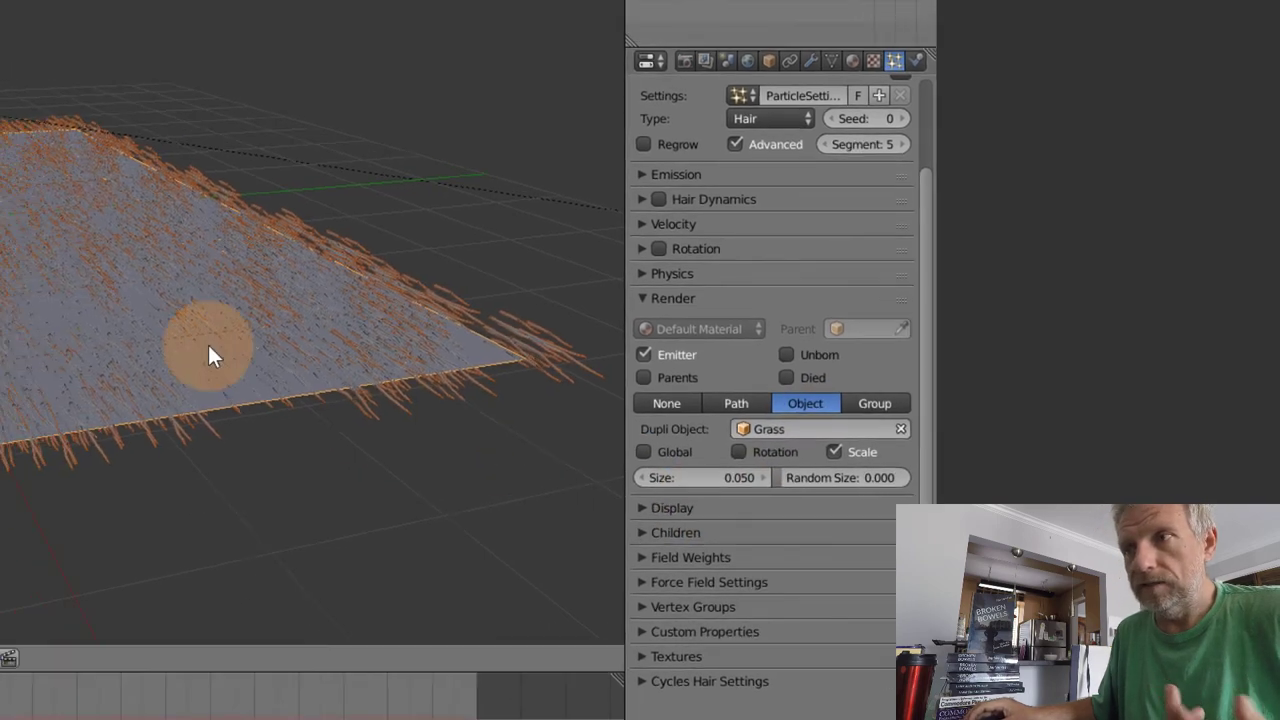
- Enable rotation for the grass particles, trying the Global Z initial orientation before choosing Global Y
scroll(726, 406, "up", 5)
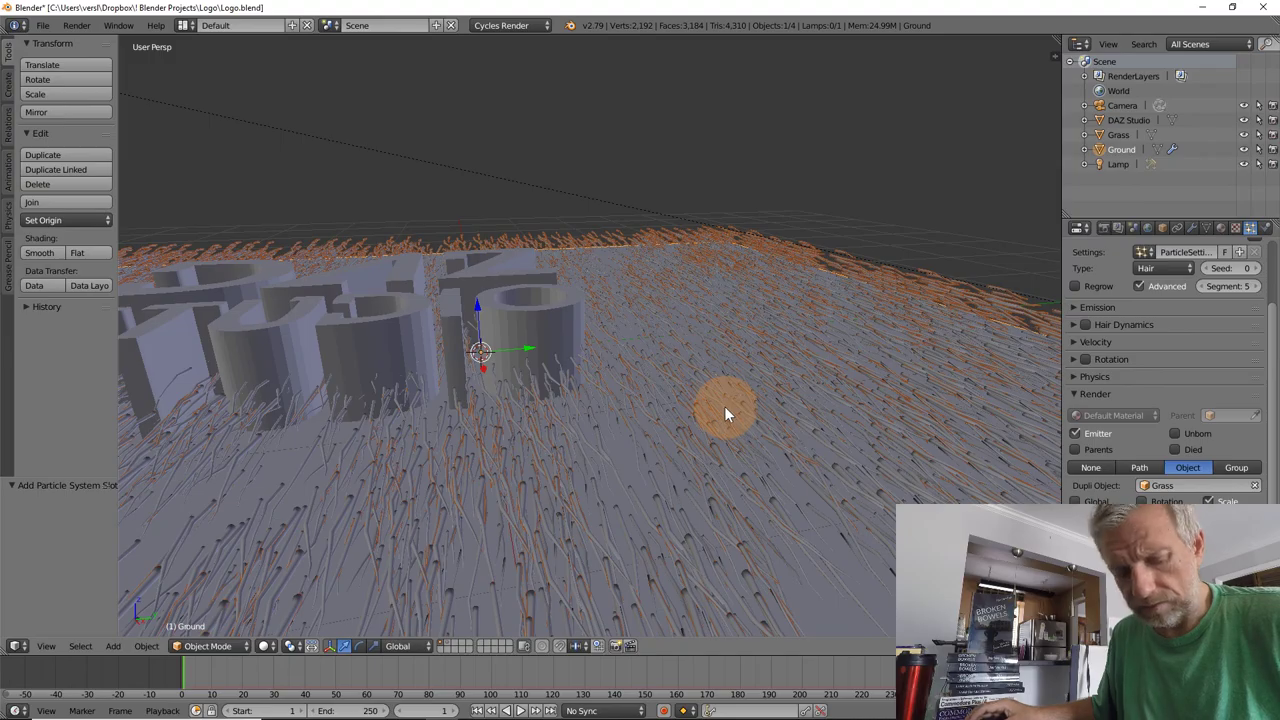
middle_click_drag(723, 406, 564, 400)
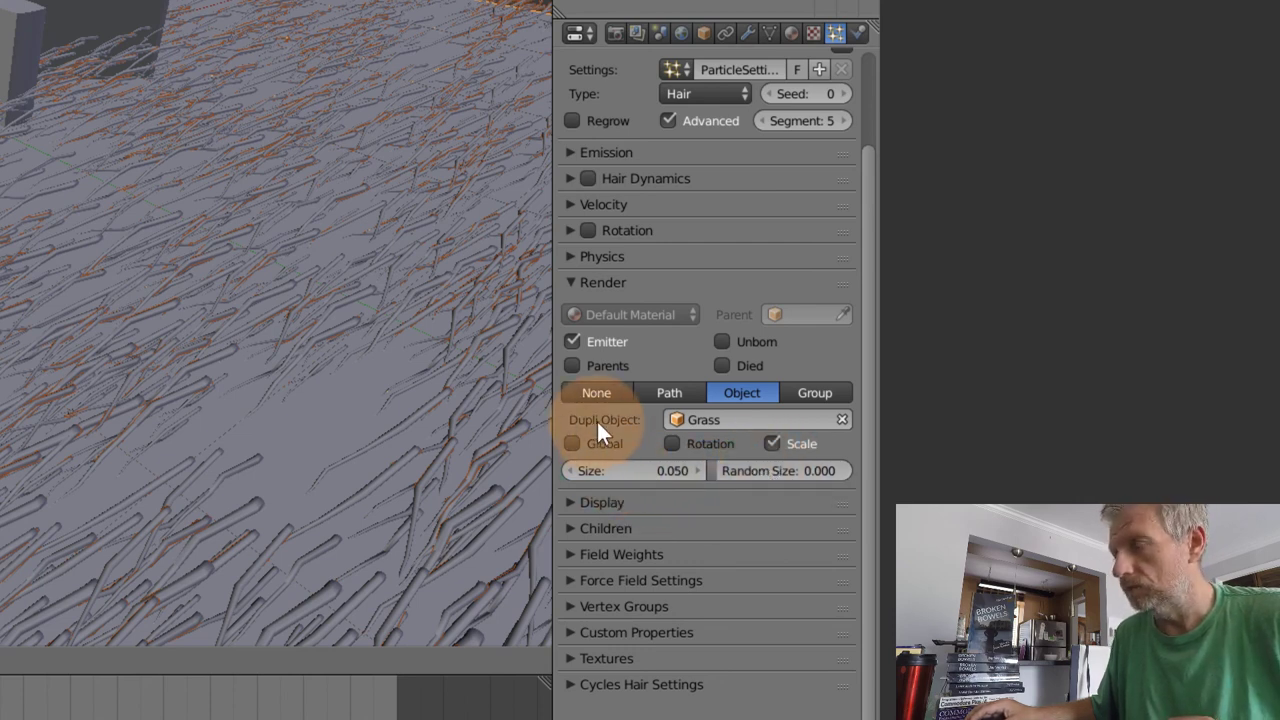
left_click(570, 232)
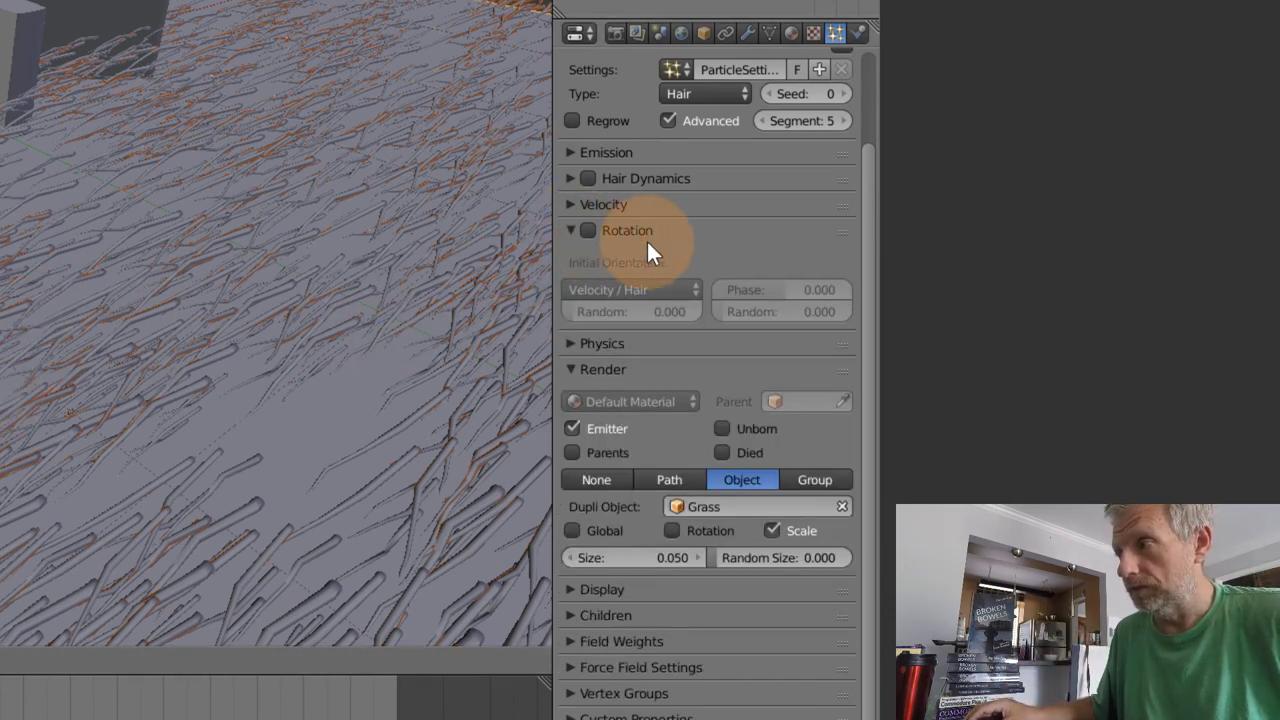
left_click(584, 228)
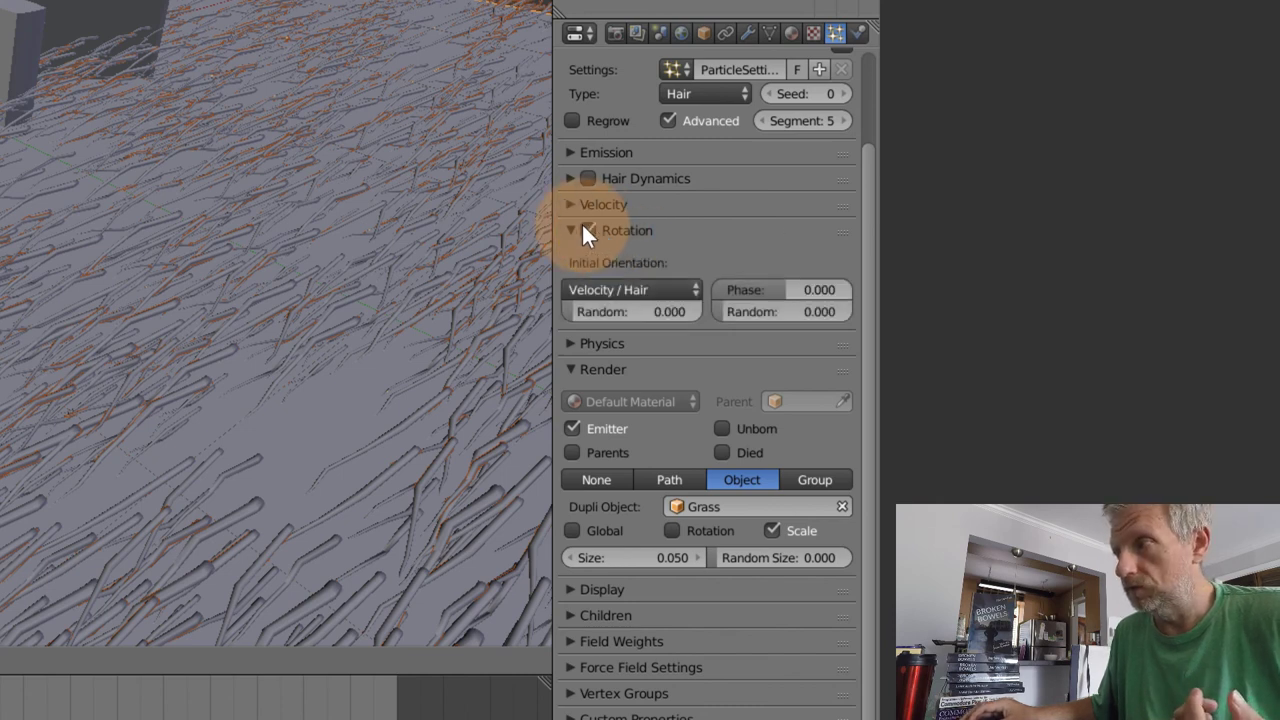
left_click(684, 282)
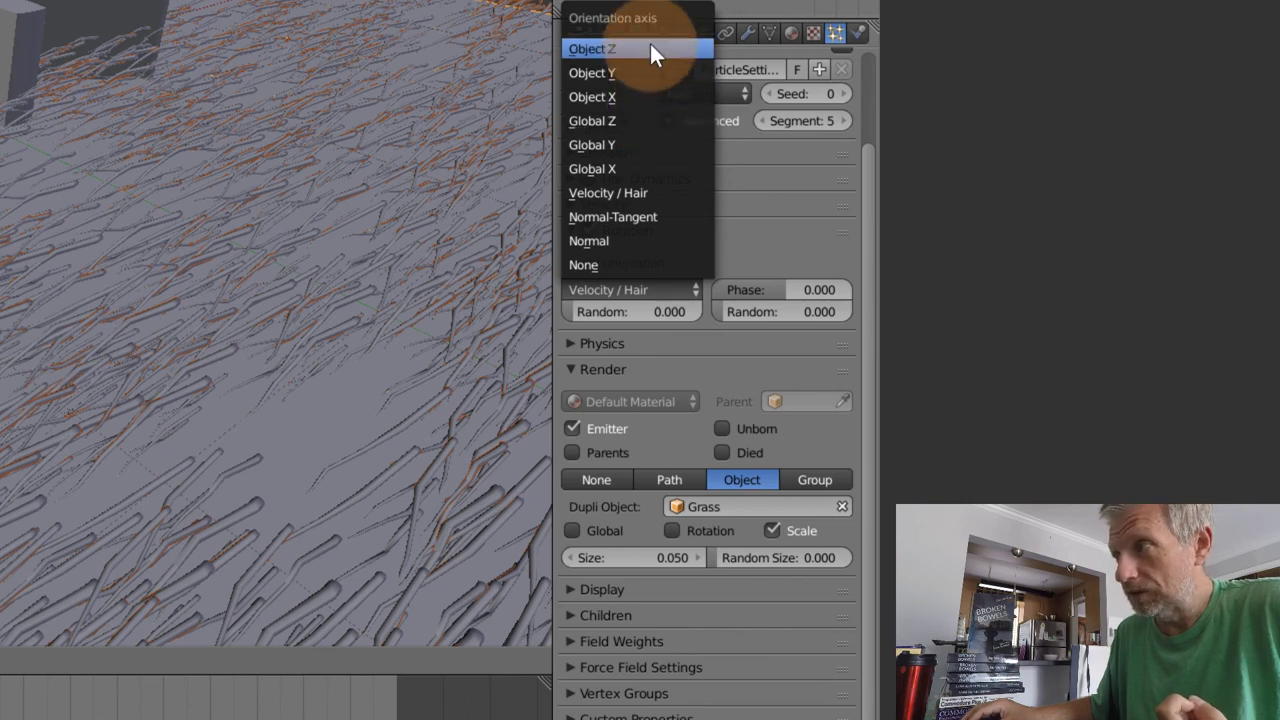
left_click(660, 117)
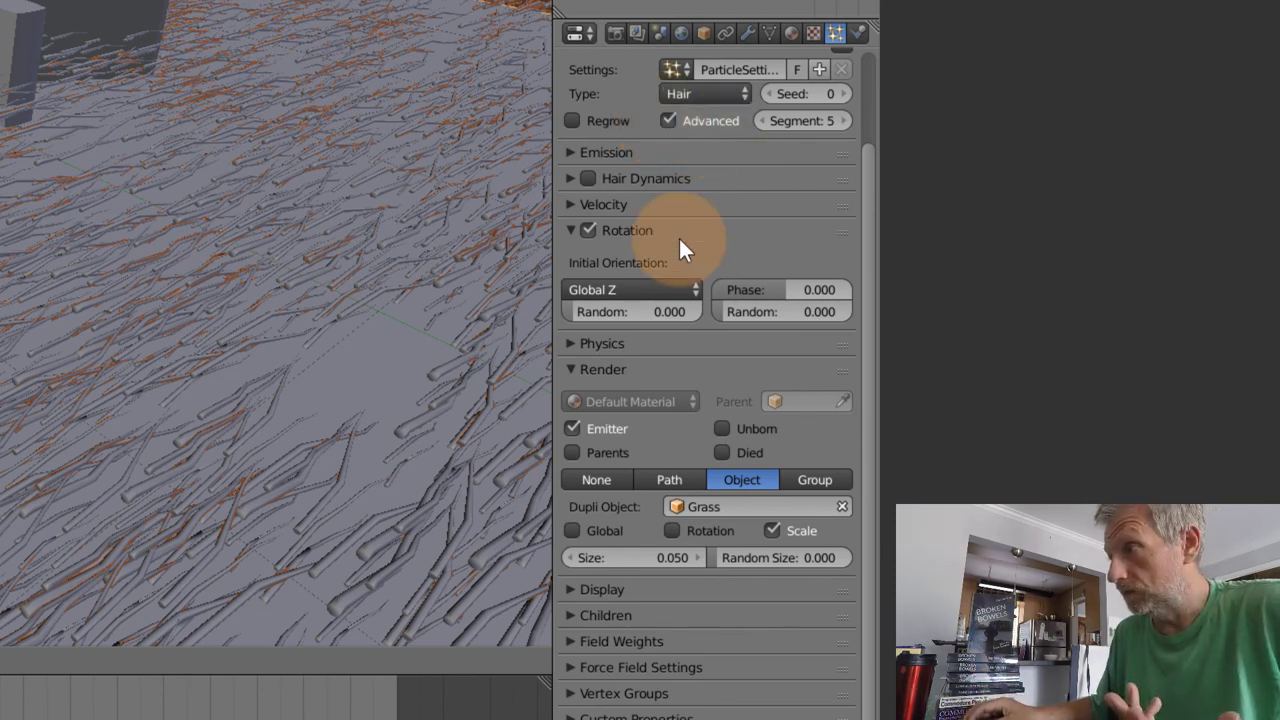
left_click(678, 290)
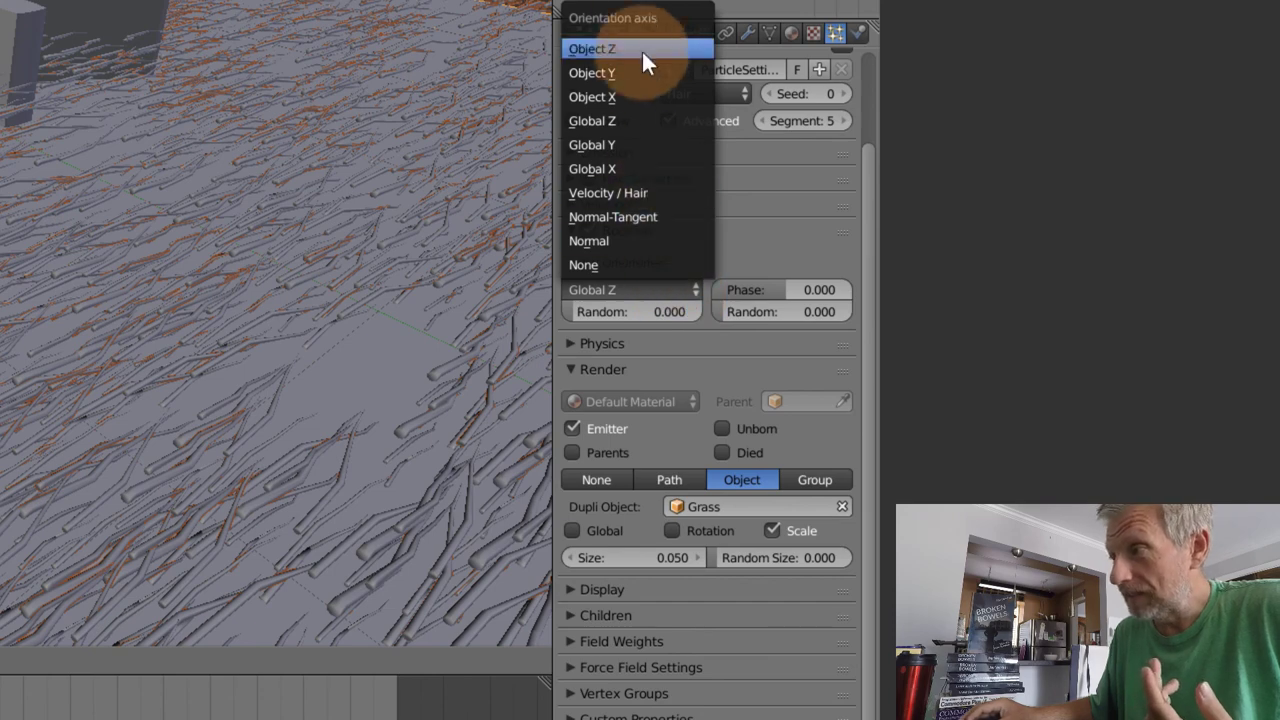
left_click(643, 145)
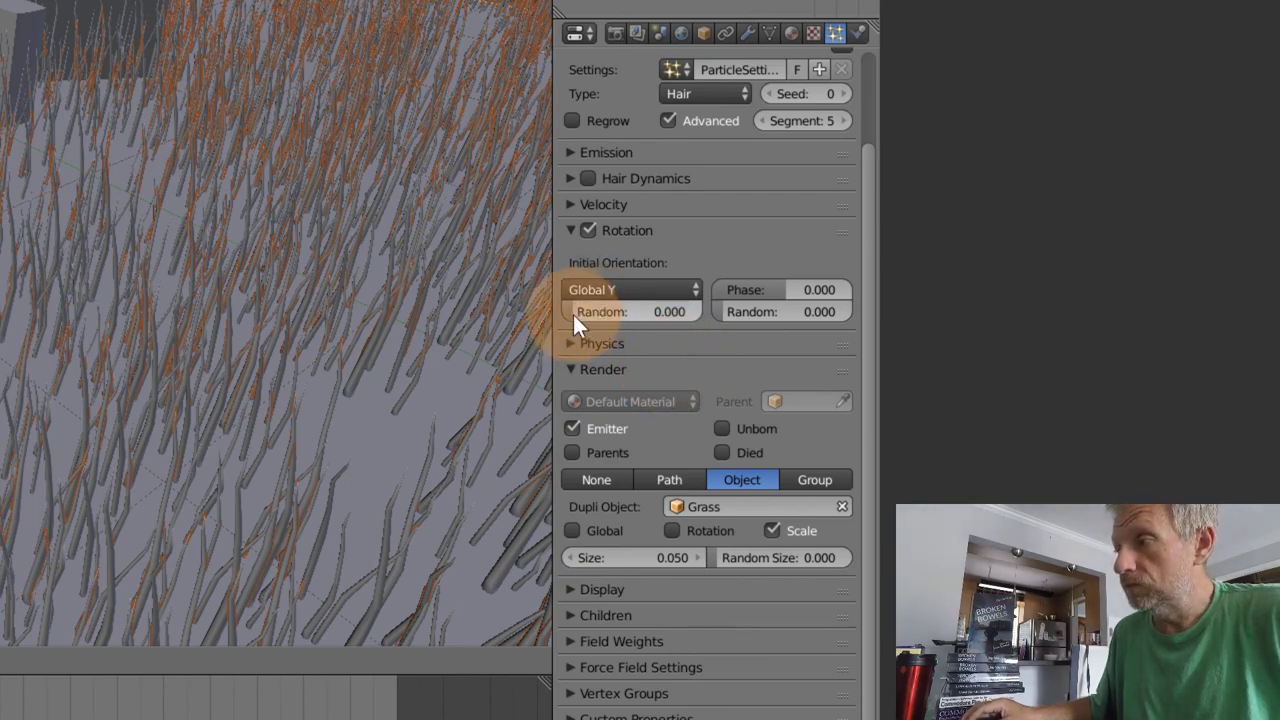
- Set the random initial orientation of the grass particles to 0.076
scroll(291, 328, "up", 4)
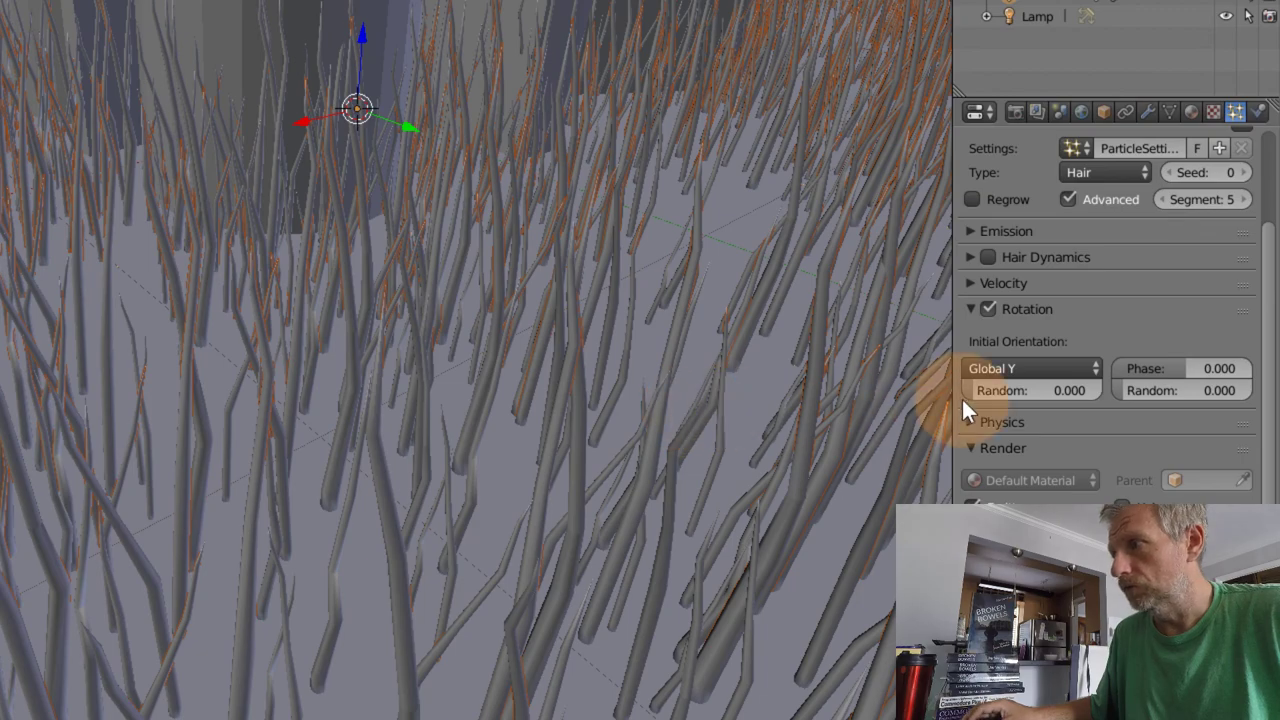
left_click_drag(971, 390, 1000, 390)
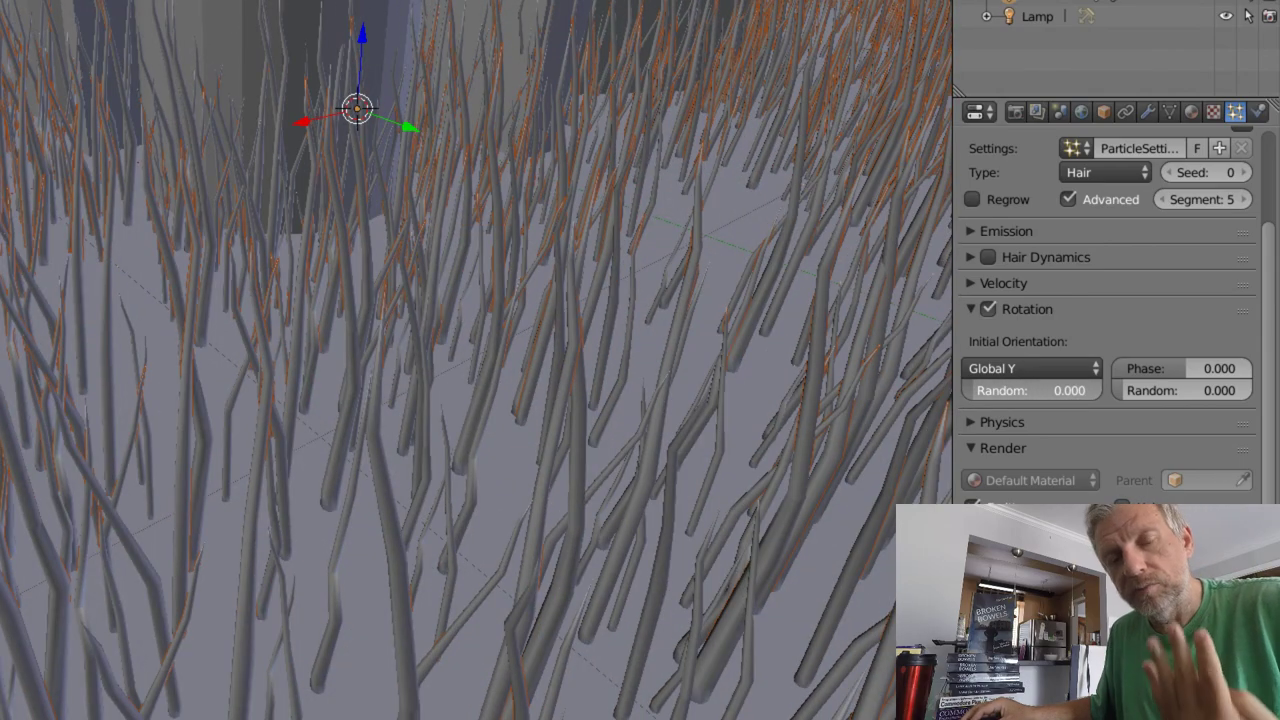
mouse_move(1000, 390)
left_mouse_down()
mouse_move(1017, 390)
mouse_move(996, 395)
left_mouse_up()
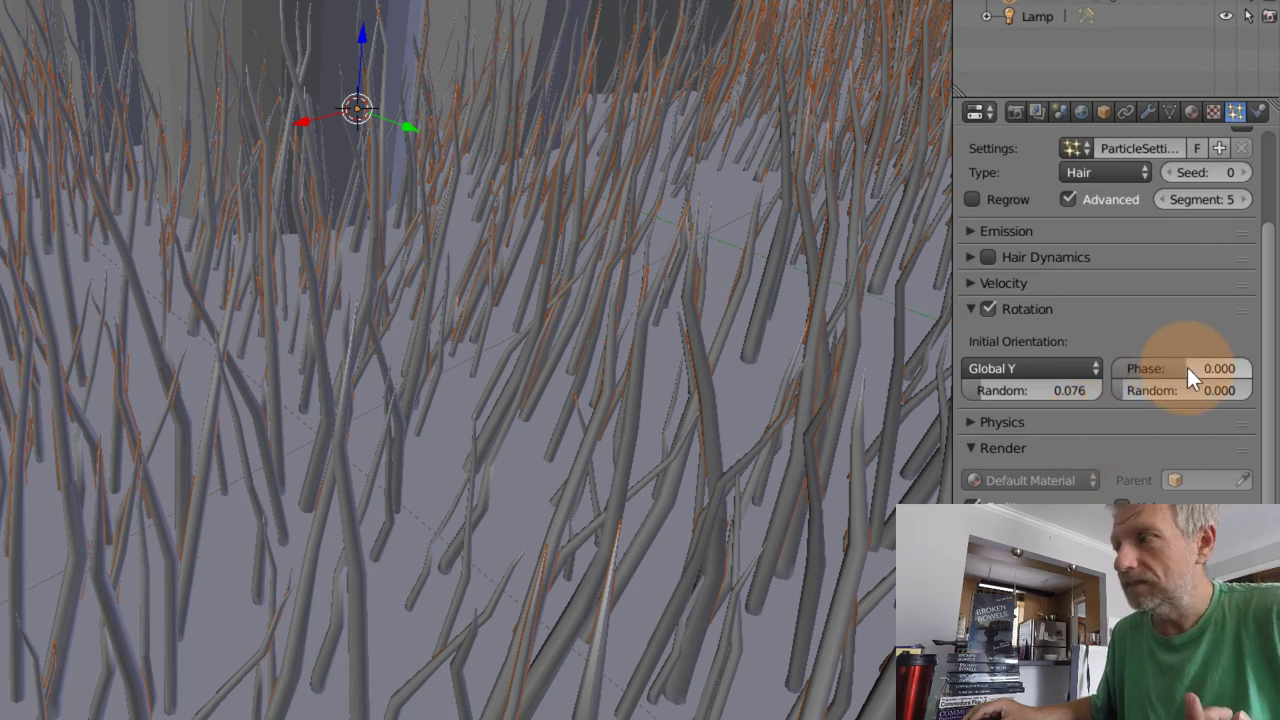
- Try a rotation phase of -0.015 on the grass particles and return it to 0
left_click_drag(1188, 368, 1110, 387)
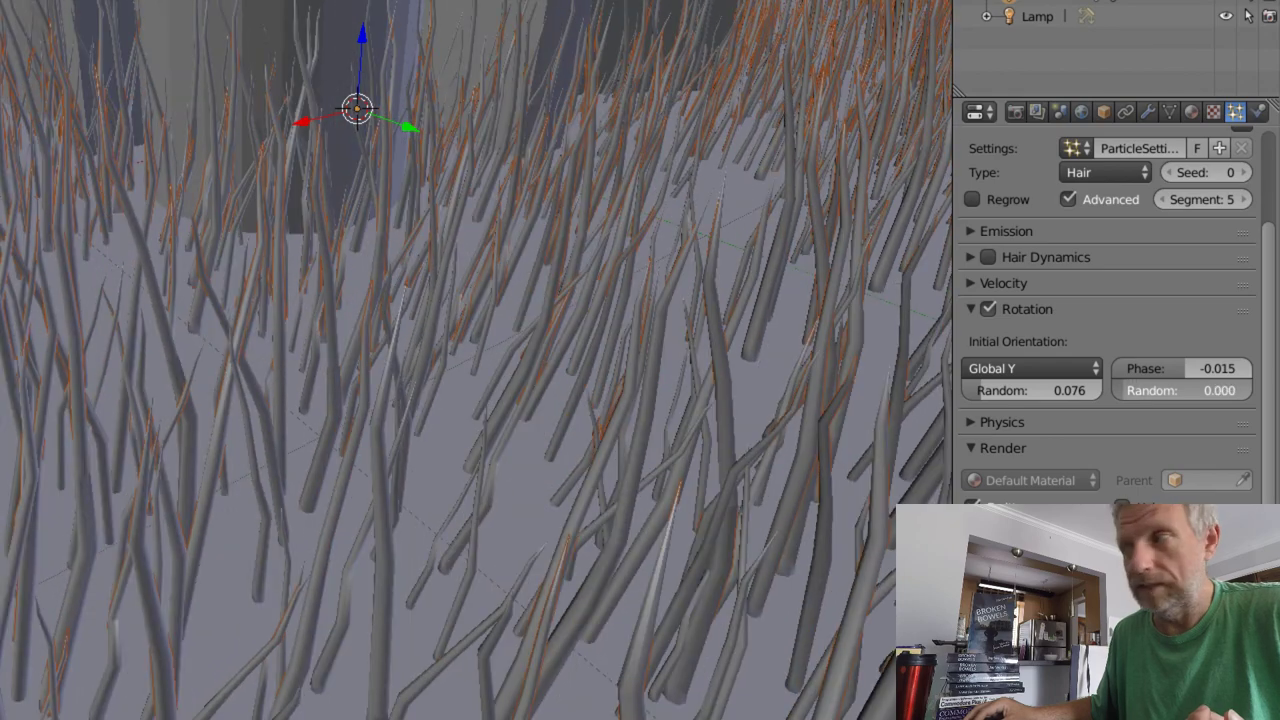
double_click(1204, 366)
type("0")
key("Return")
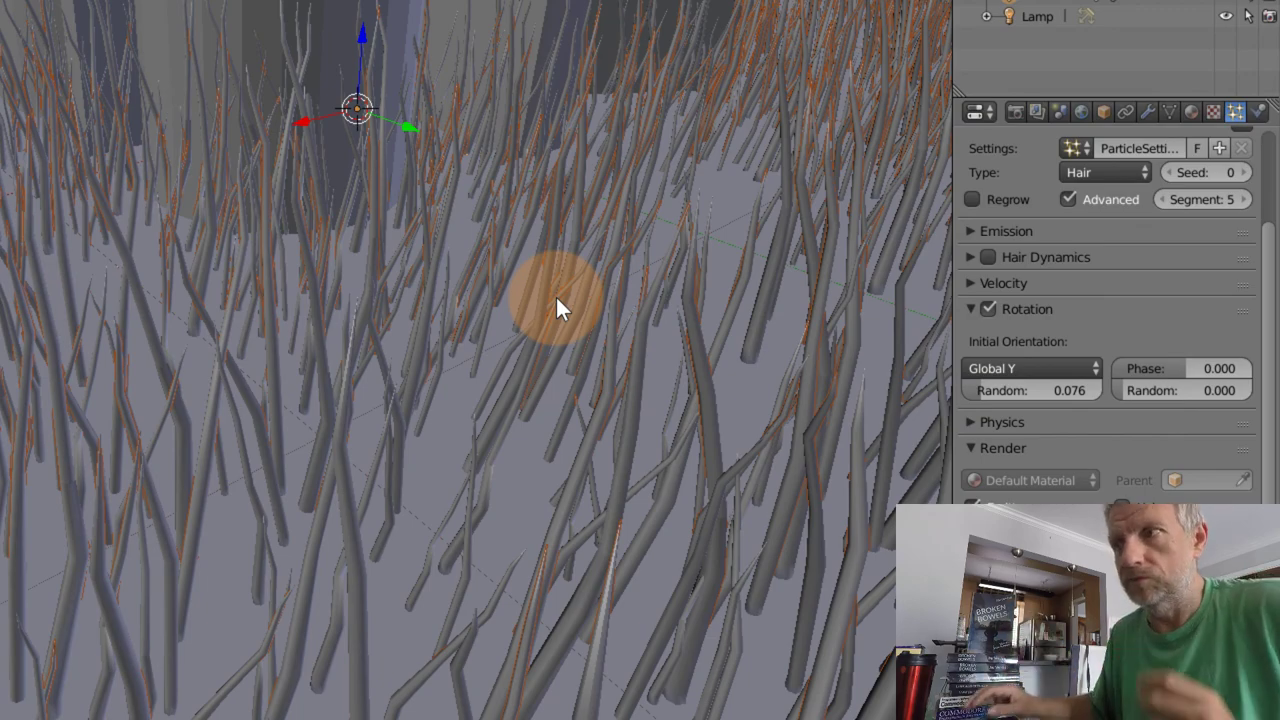
- Try a larger size for the grass particles across the ground and restore it to 0.050
scroll(486, 366, "down", 5)
middle_click_drag(480, 366, 557, 362)
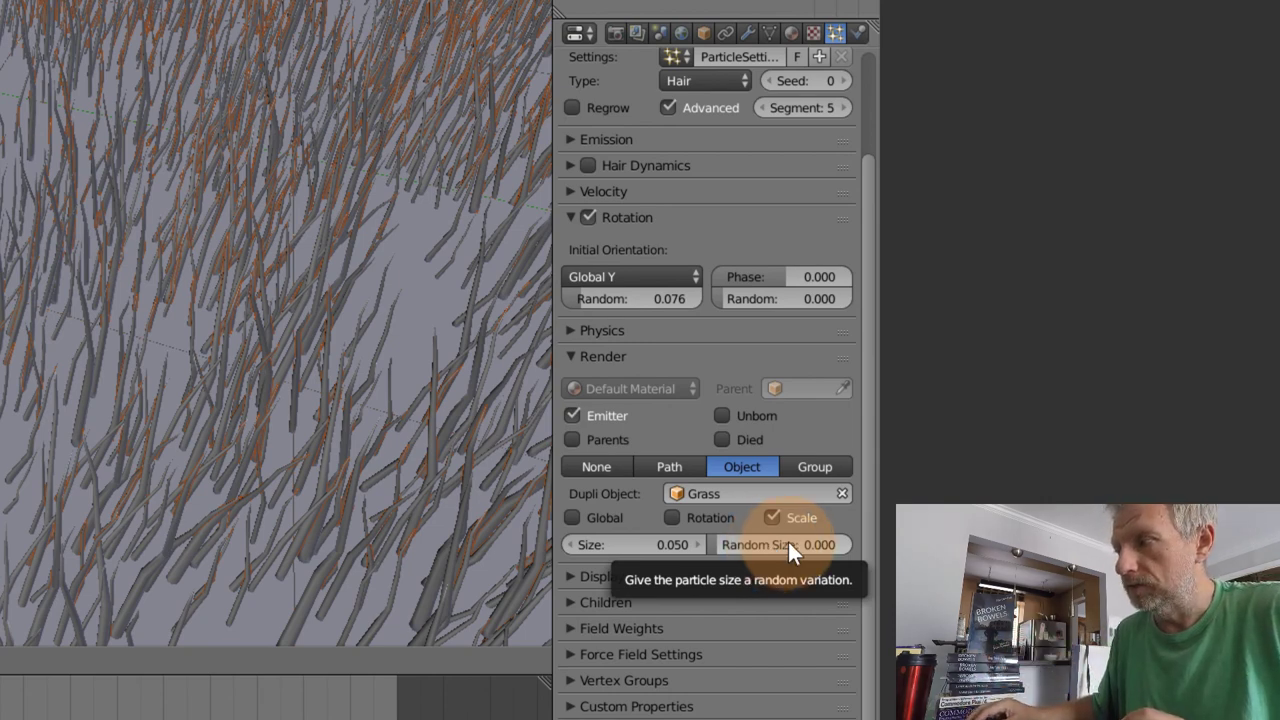
left_click_drag(778, 544, 658, 556)
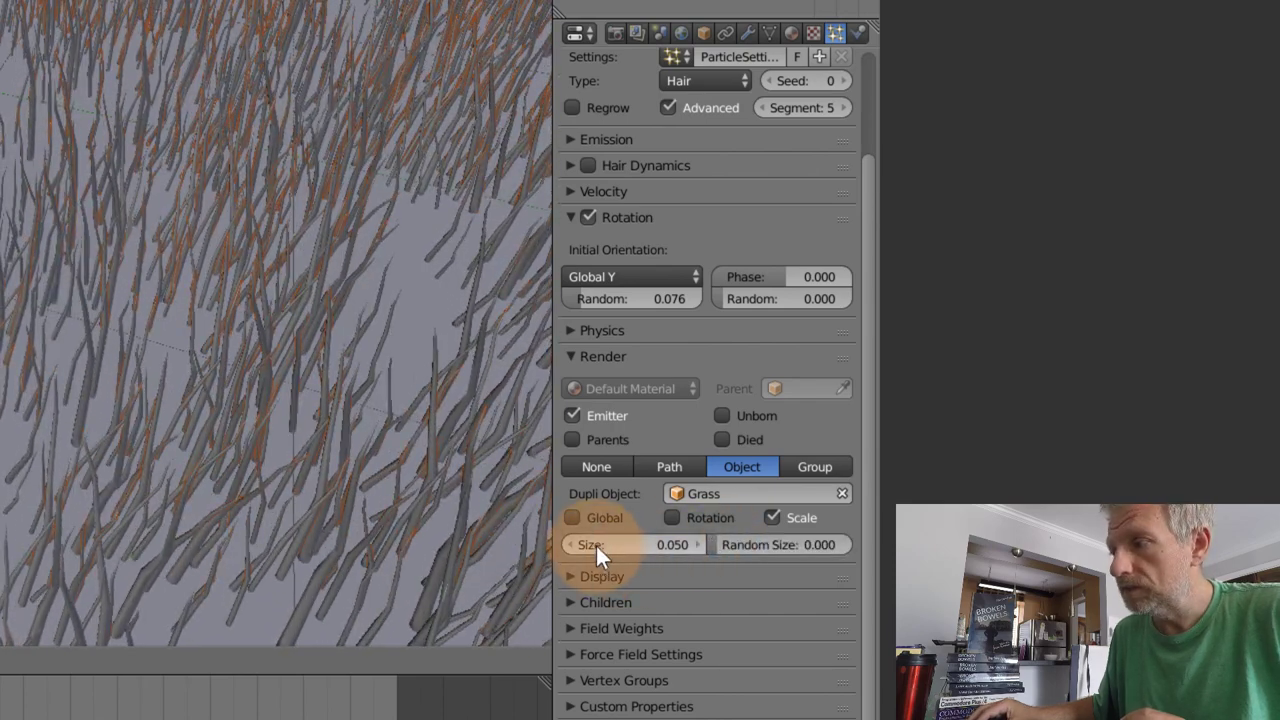
left_click_drag(604, 544, 680, 544)
scroll(189, 277, "down", 10)
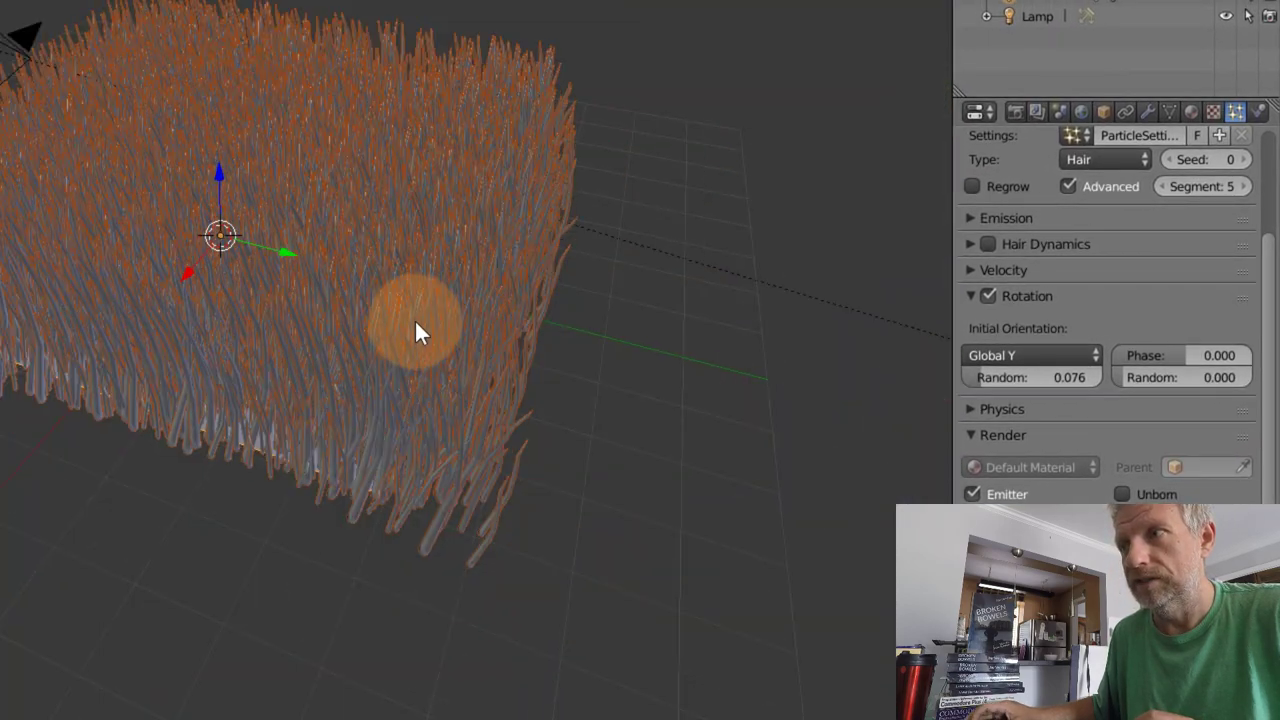
scroll(414, 319, "down", 5)
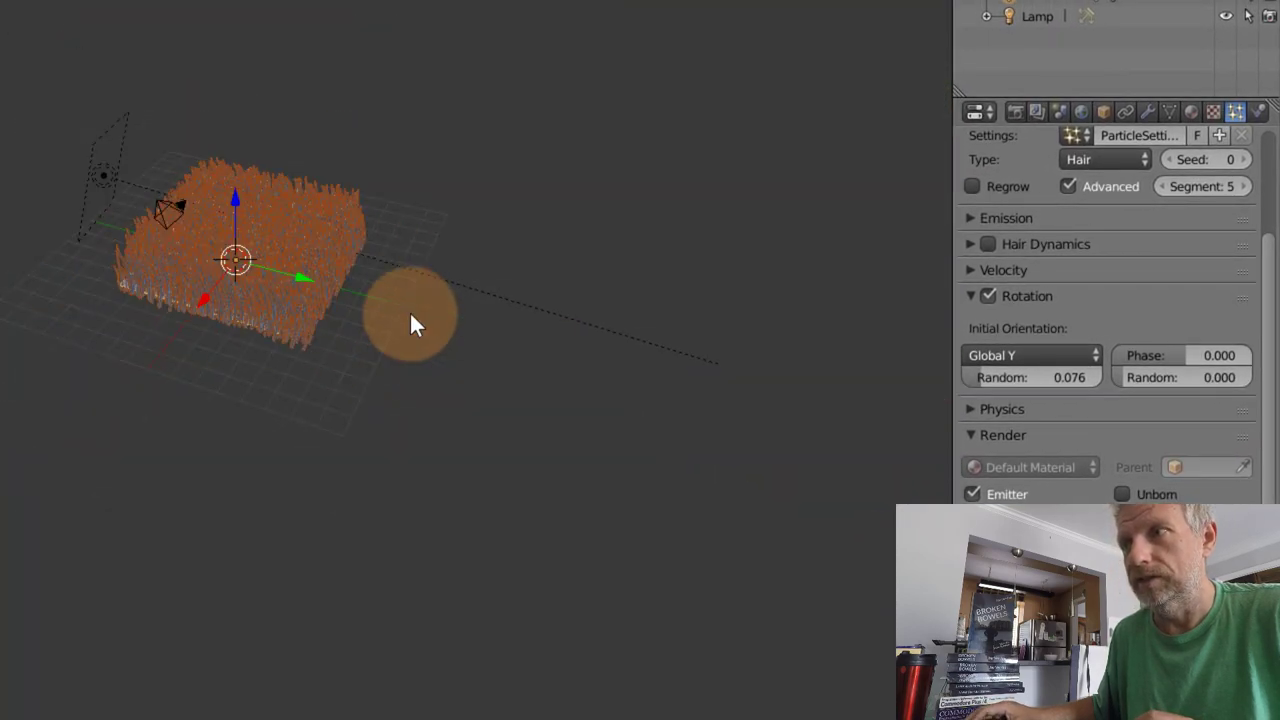
scroll(411, 321, "up", 10)
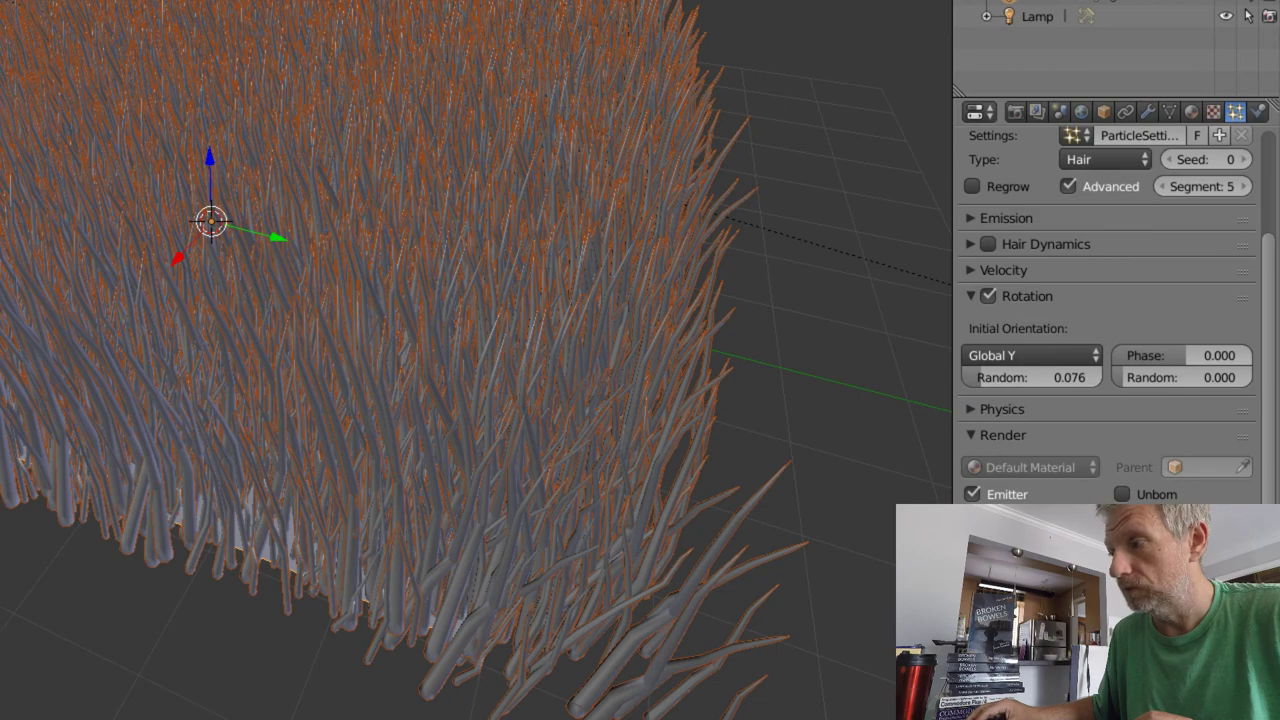
scroll(414, 319, "down", 6)
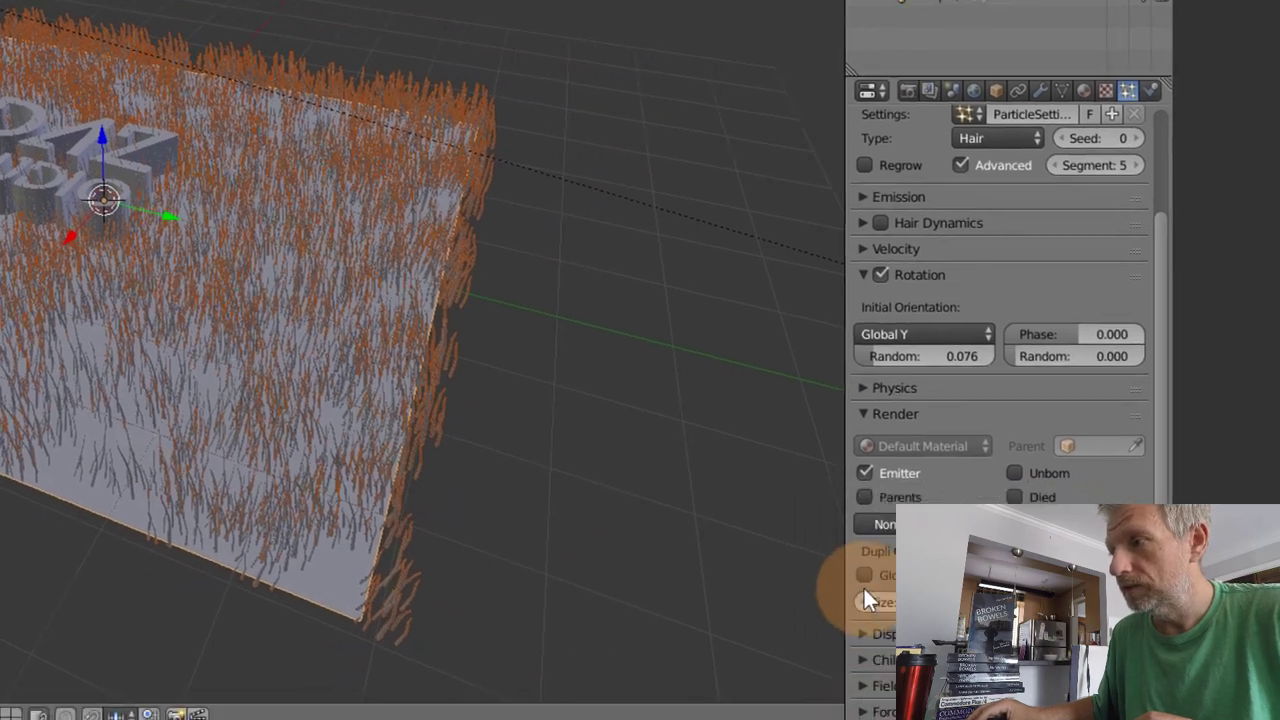
left_click(868, 601)
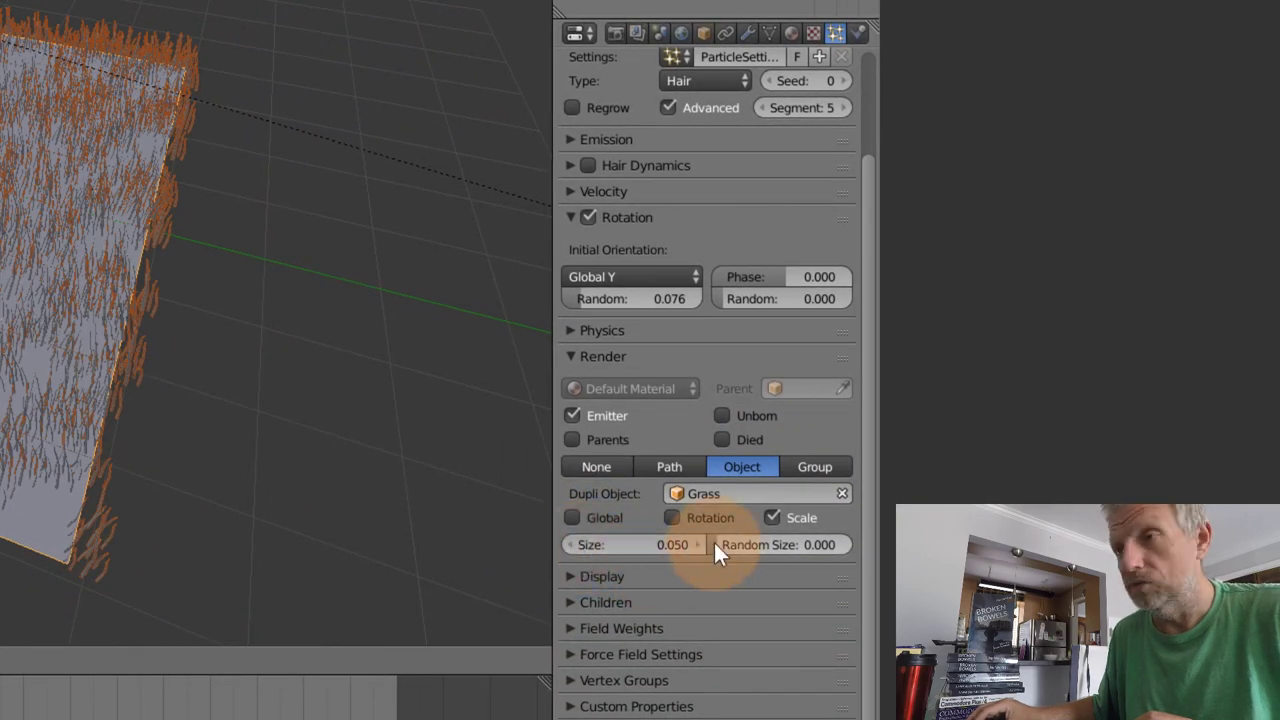
- Give the grass particles a random size variation of about 0.363
scroll(414, 319, "up", 8)
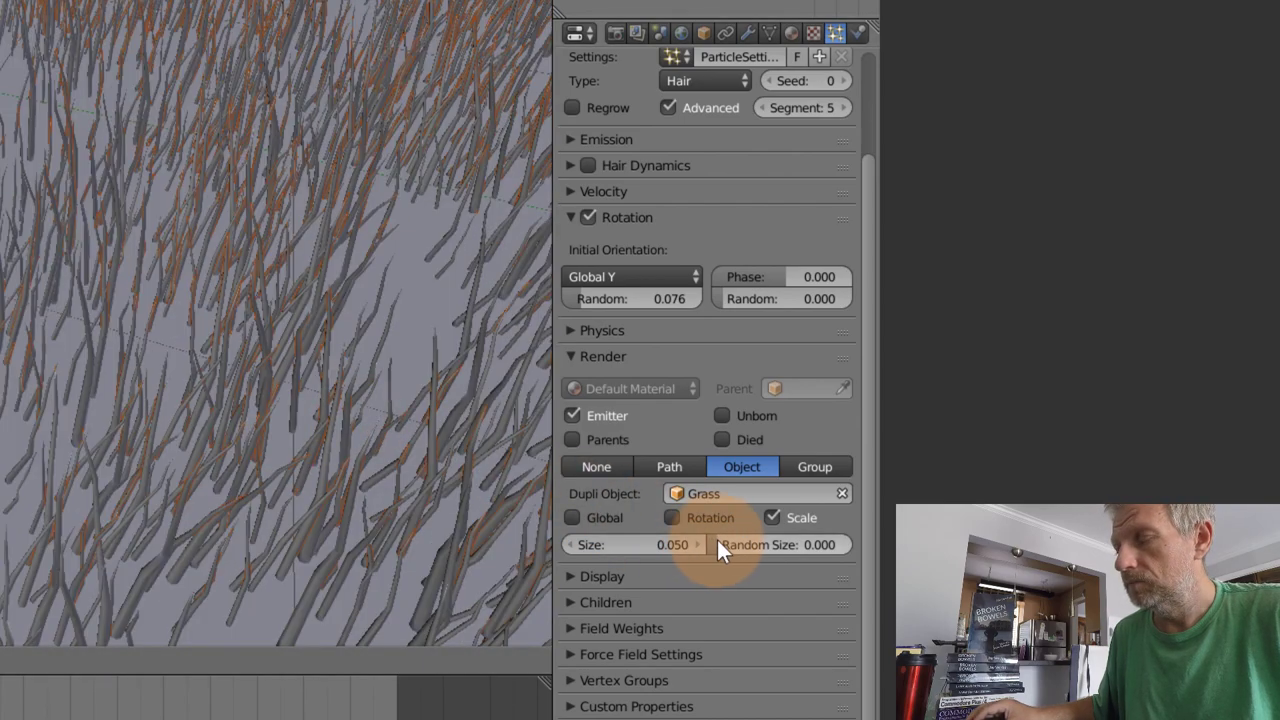
left_click_drag(716, 537, 800, 538)
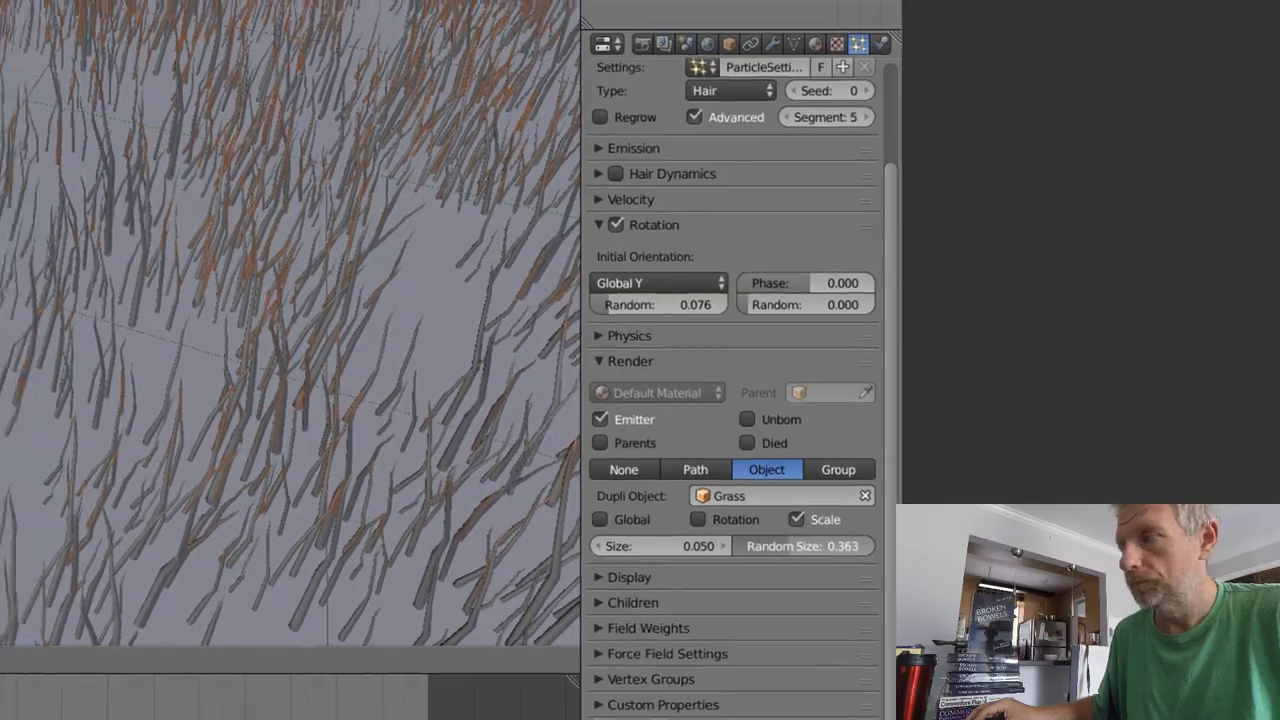
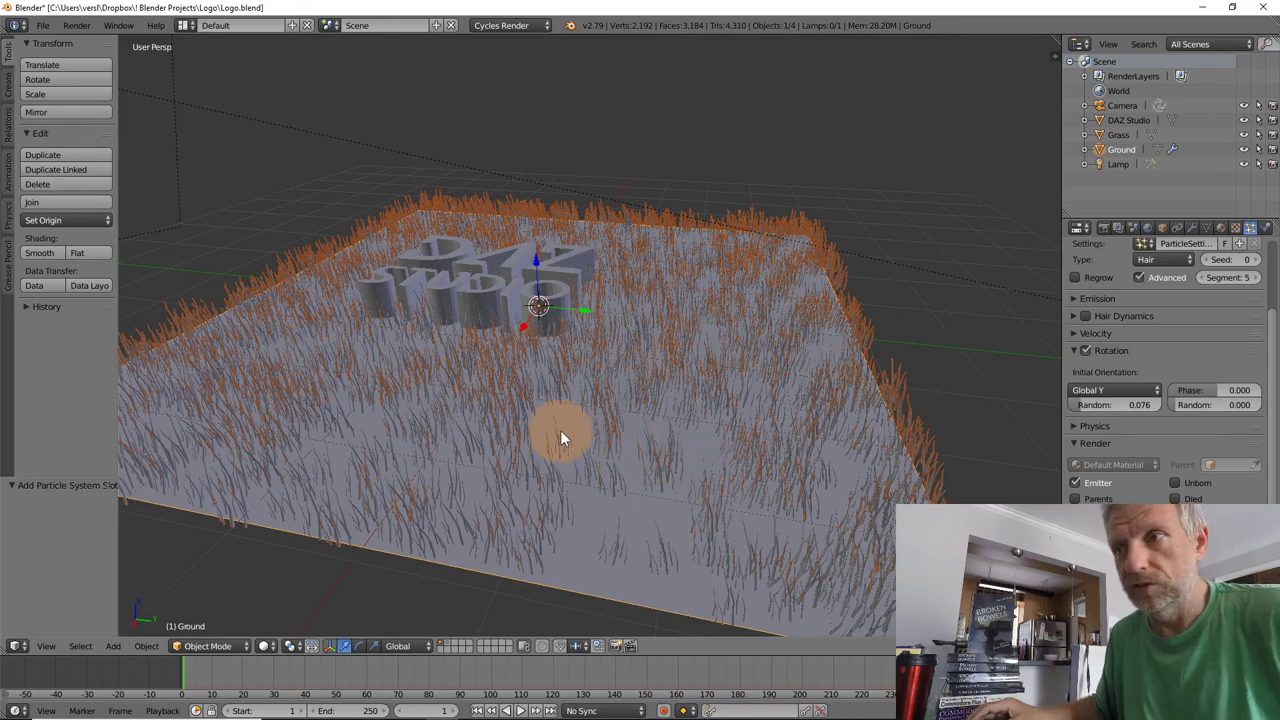
middle_click_drag(551, 436, 578, 379)
key("5")
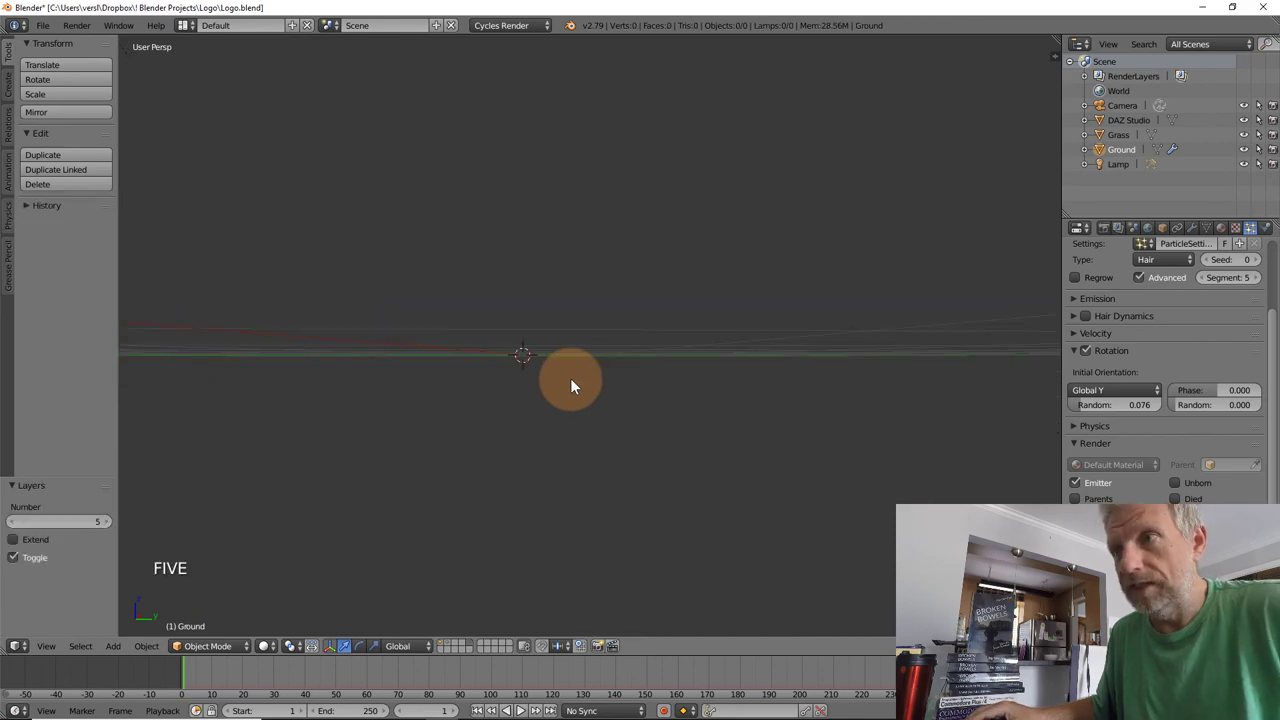
key("5")
middle_click_drag(570, 378, 532, 487)
left_click(442, 642)
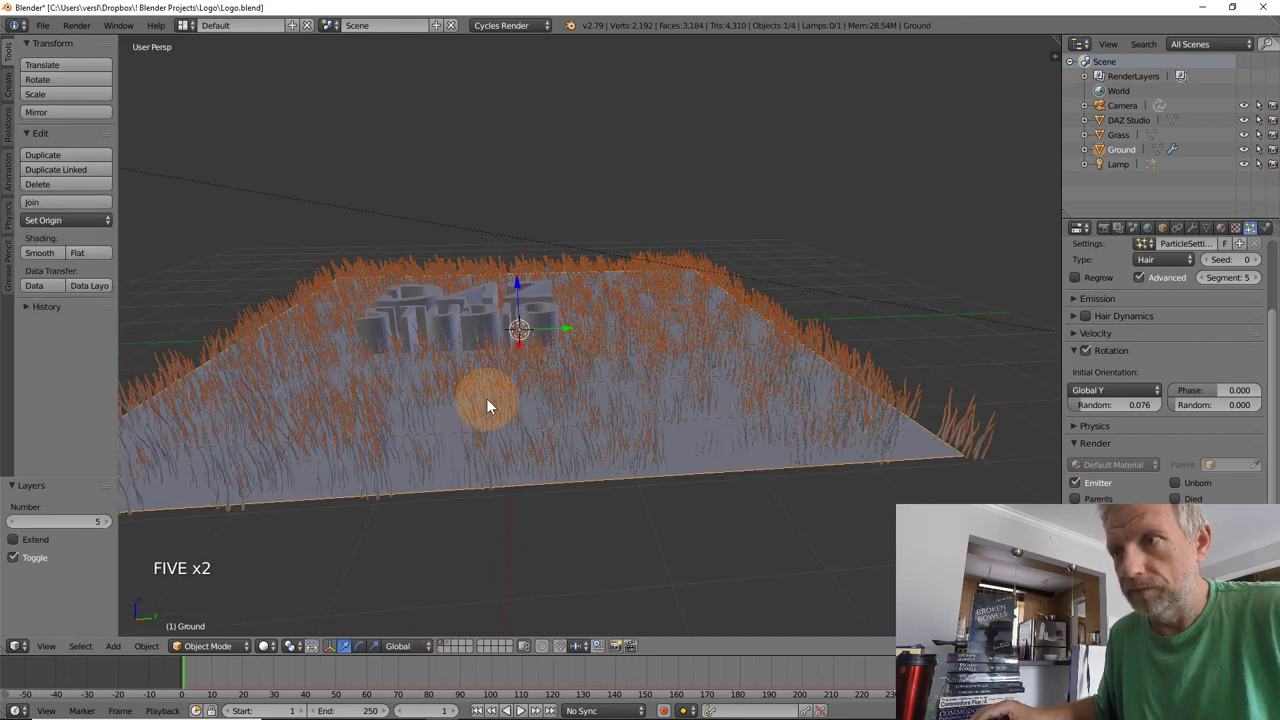
- Examine from a low angle and from beneath the plane how the bases of the grass stems meet the ground
middle_click_drag(483, 413, 464, 354)
scroll(464, 354, "up", 6)
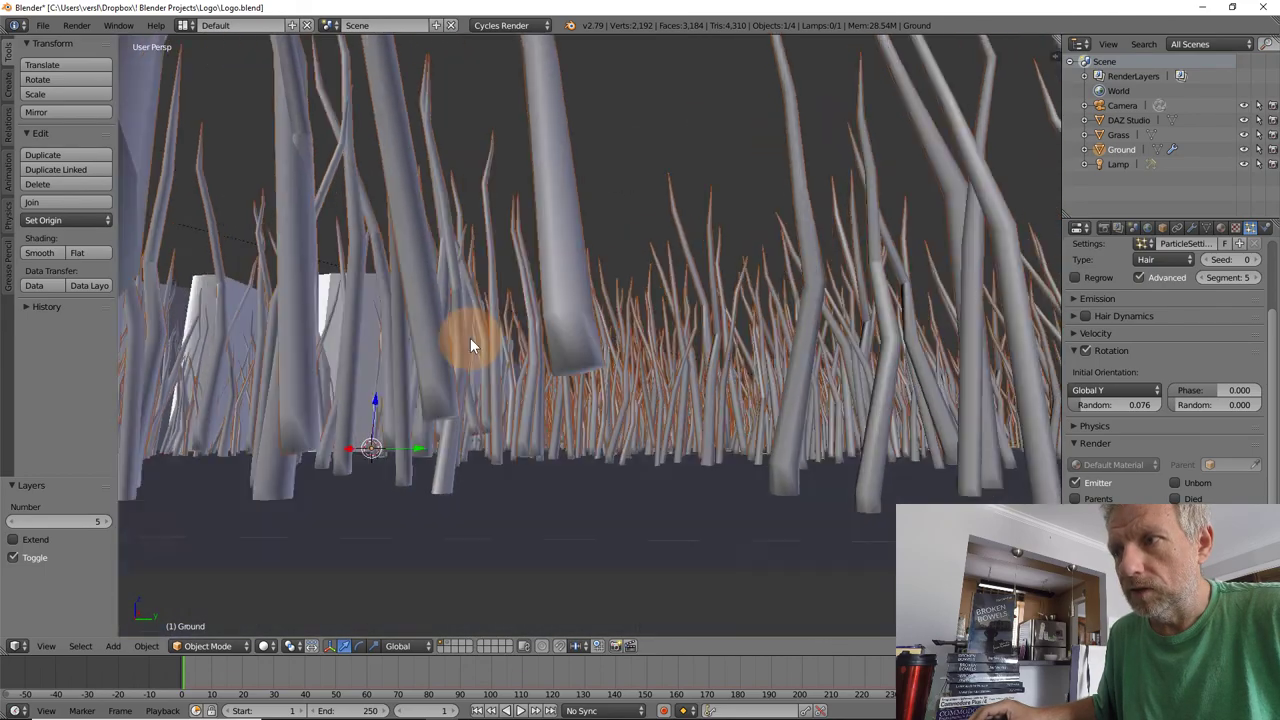
scroll(472, 348, "down", 1)
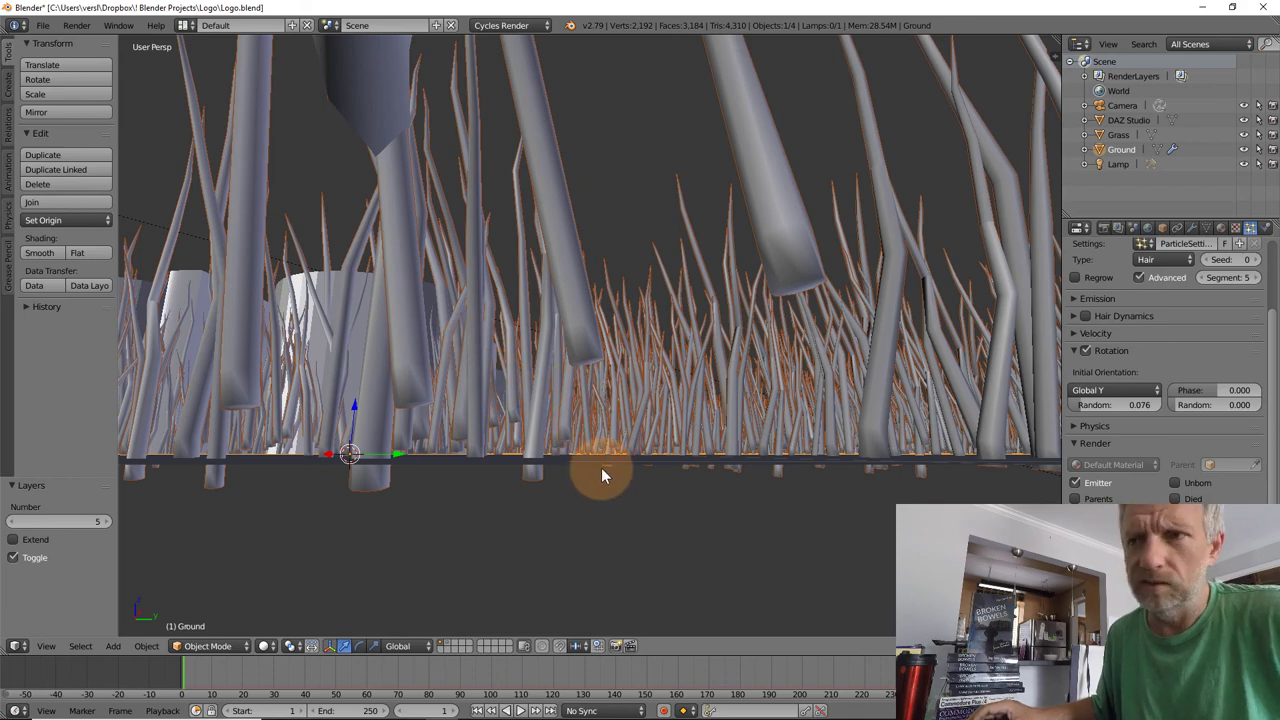
scroll(593, 446, "down", 4)
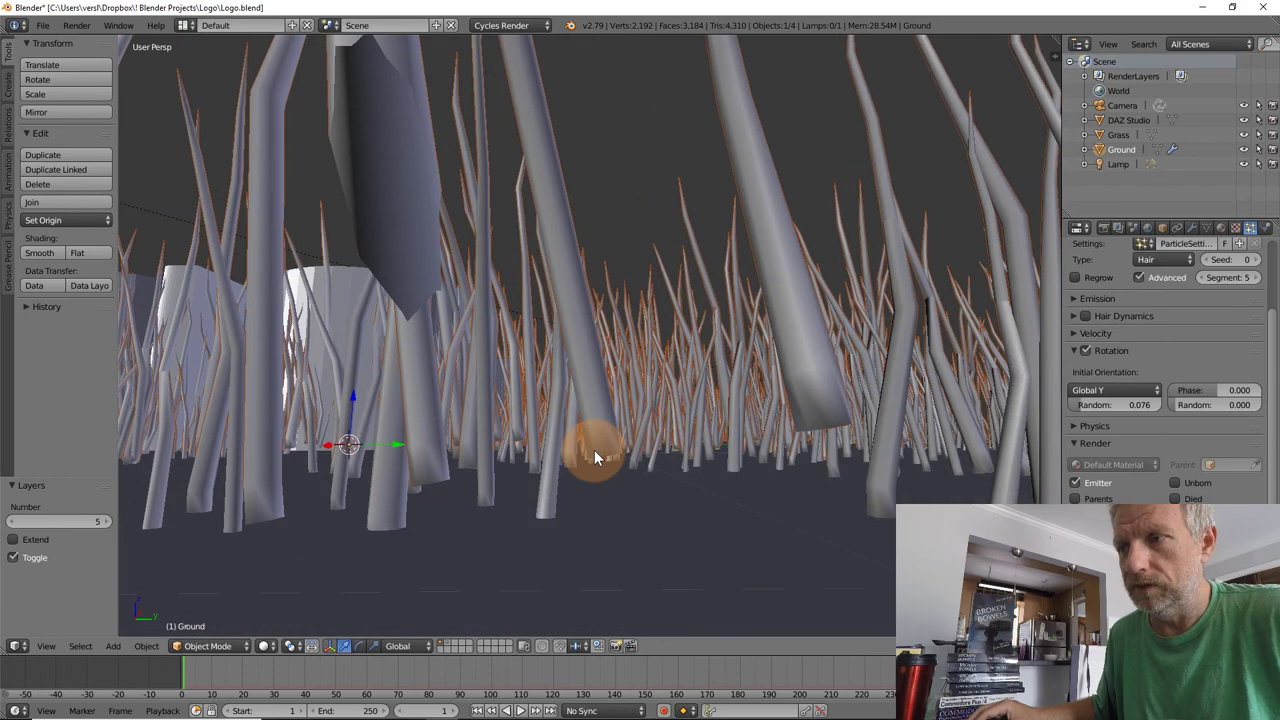
scroll(587, 453, "up", 5)
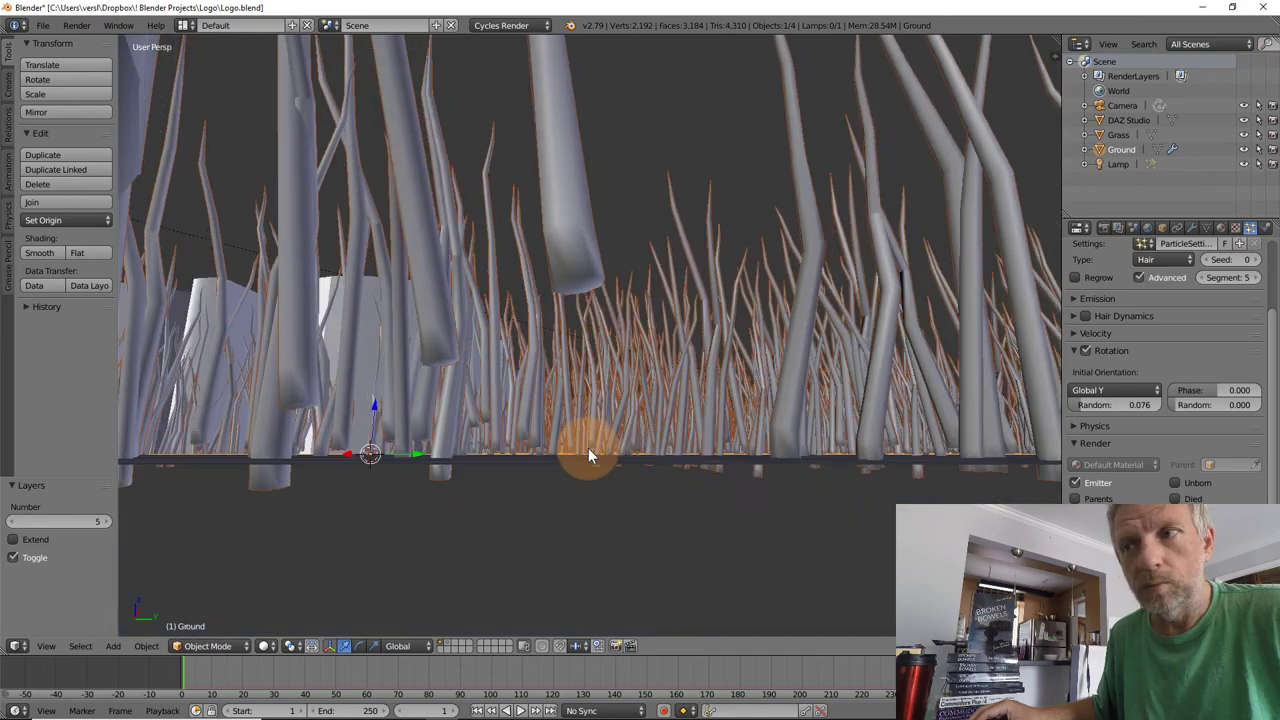
scroll(589, 445, "up", 1)
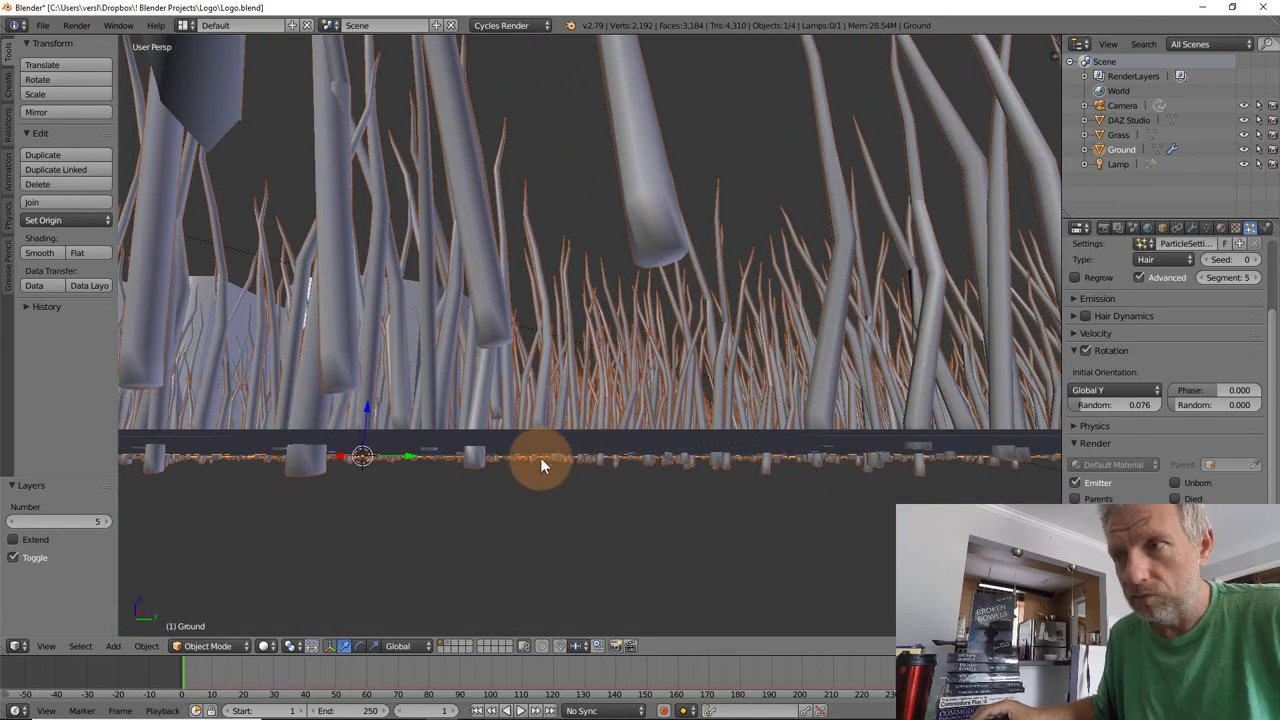
scroll(586, 468, "down", 4)
scroll(586, 468, "up", 4)
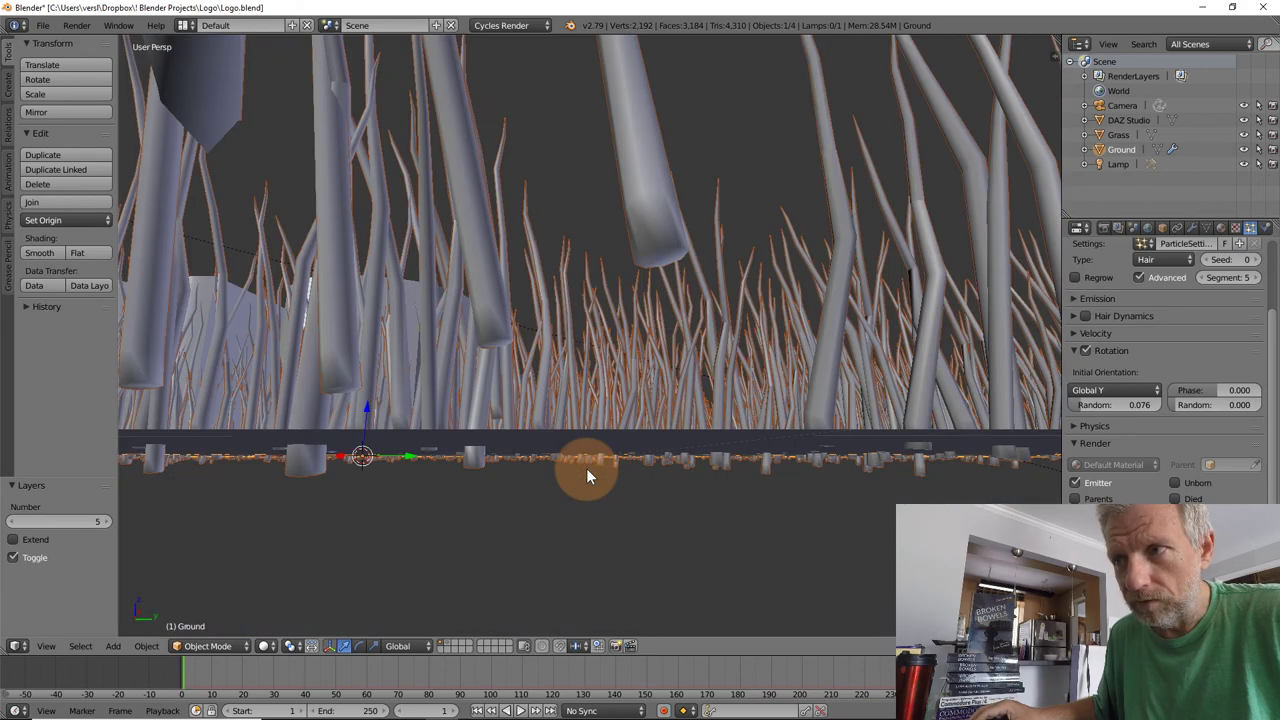
scroll(581, 462, "down", 4)
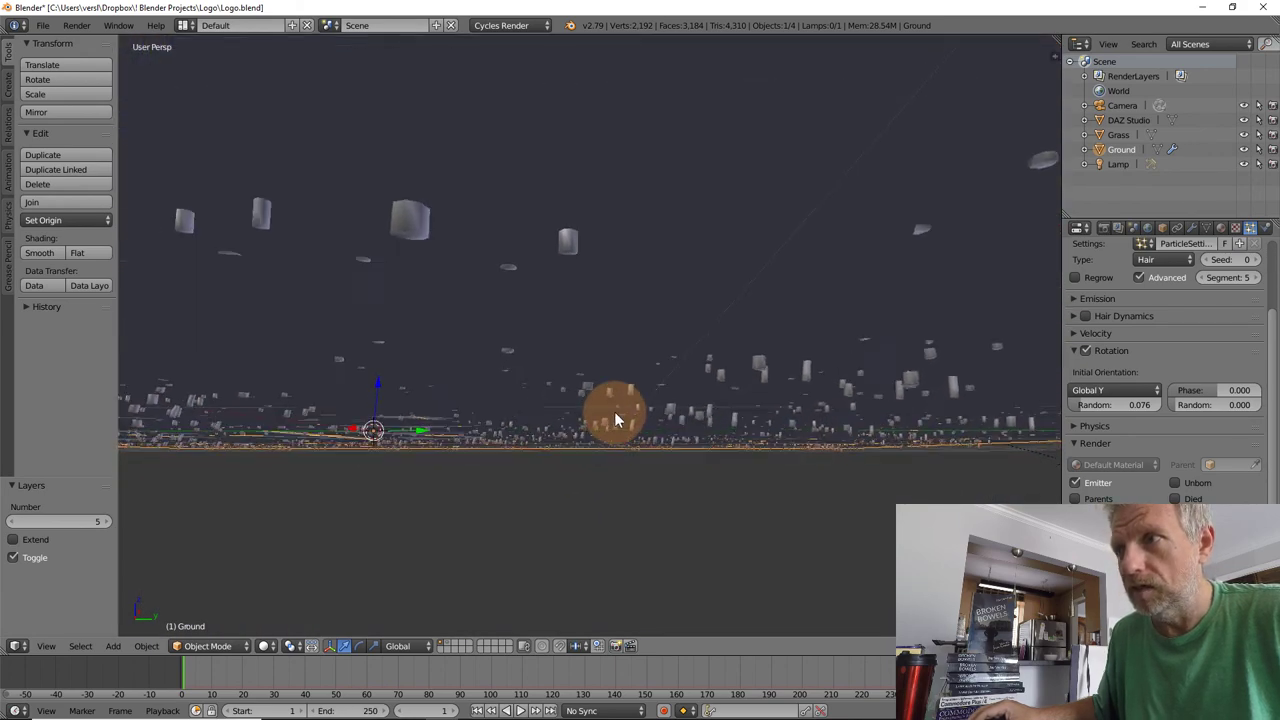
scroll(607, 433, "up", 4)
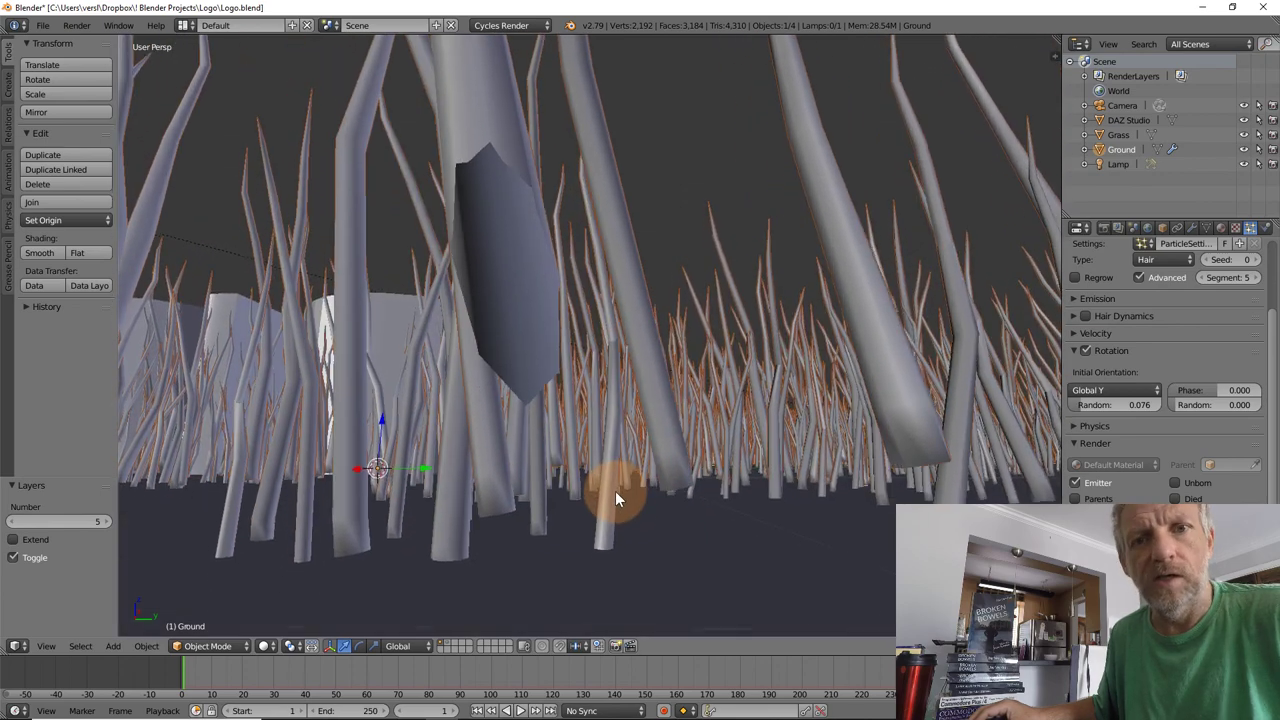
middle_click_drag(615, 491, 594, 469)
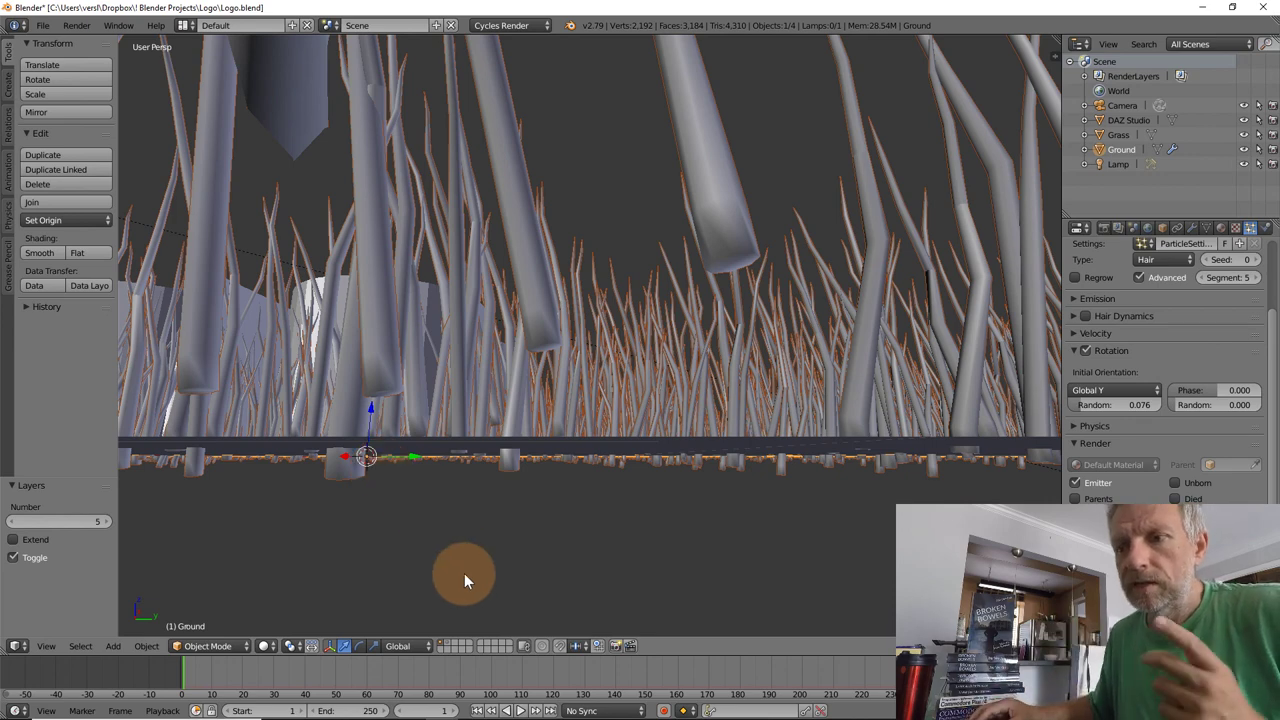
- Switch to the layer holding the source grass cluster and show it in the right orthographic view
left_click(447, 642)
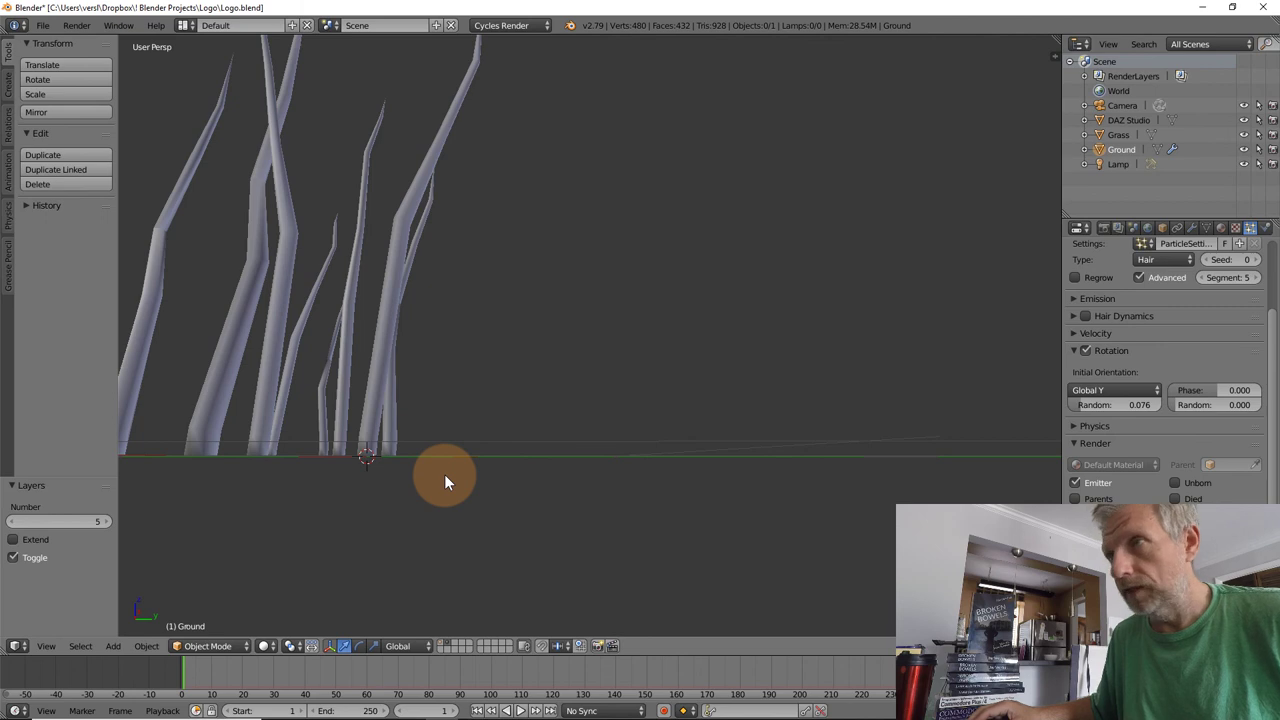
middle_click_drag(445, 476, 761, 526)
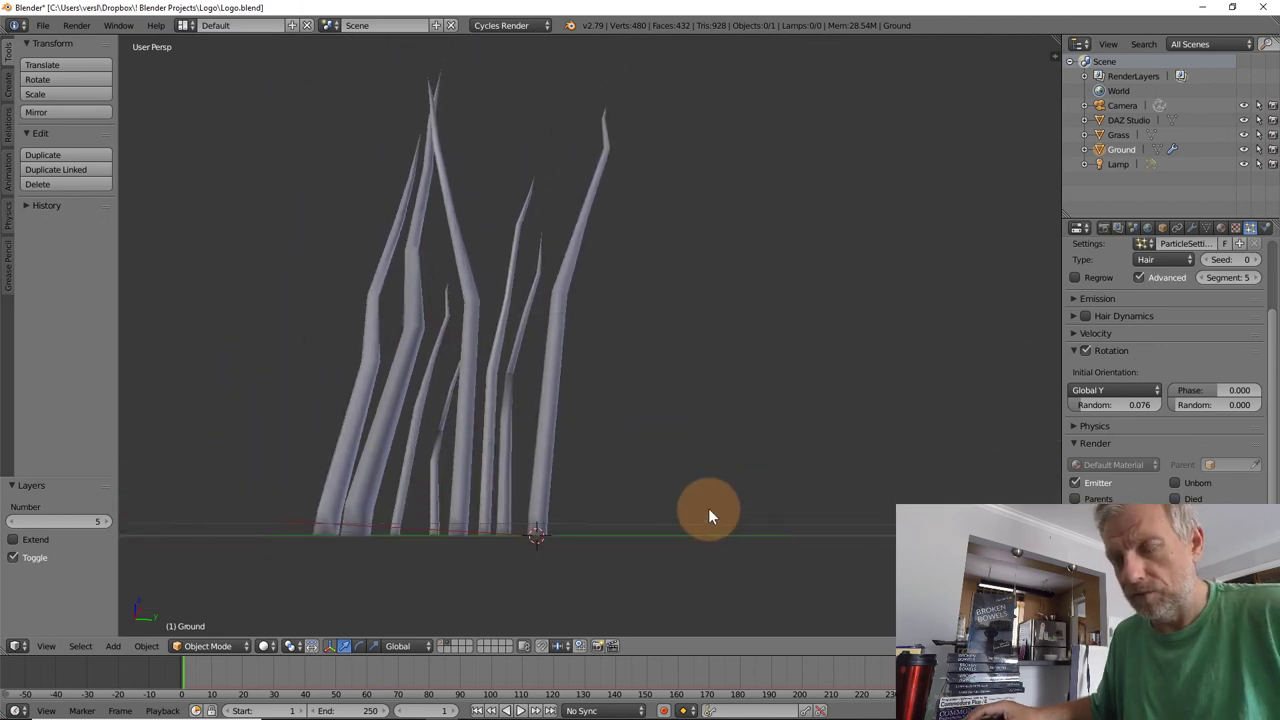
key("KP_5")
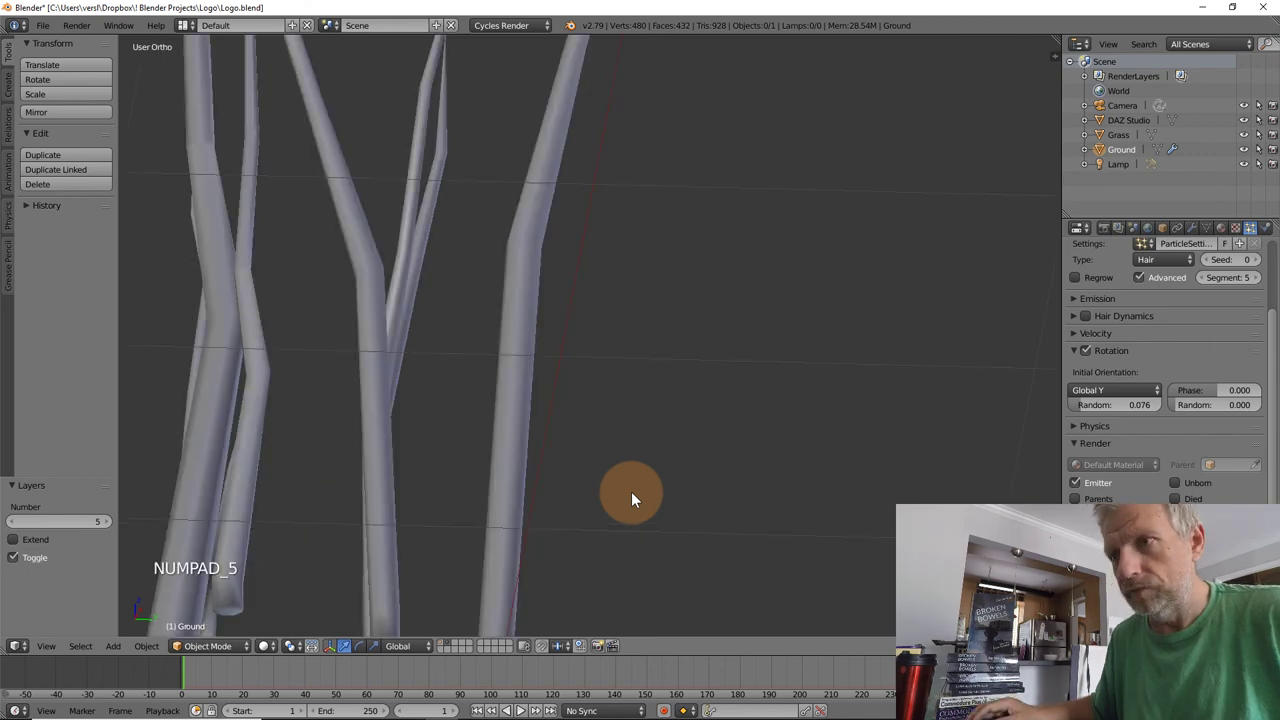
scroll(630, 491, "down", 4)
key("KP_5")
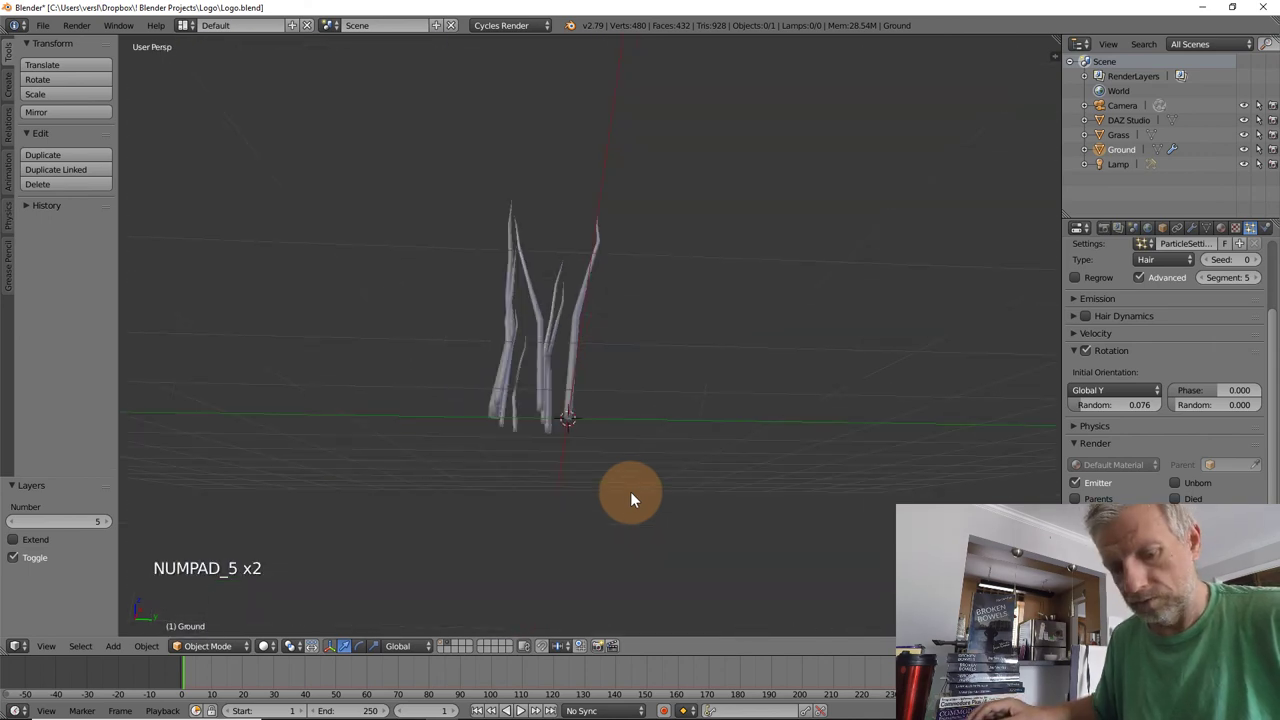
key("KP_3")
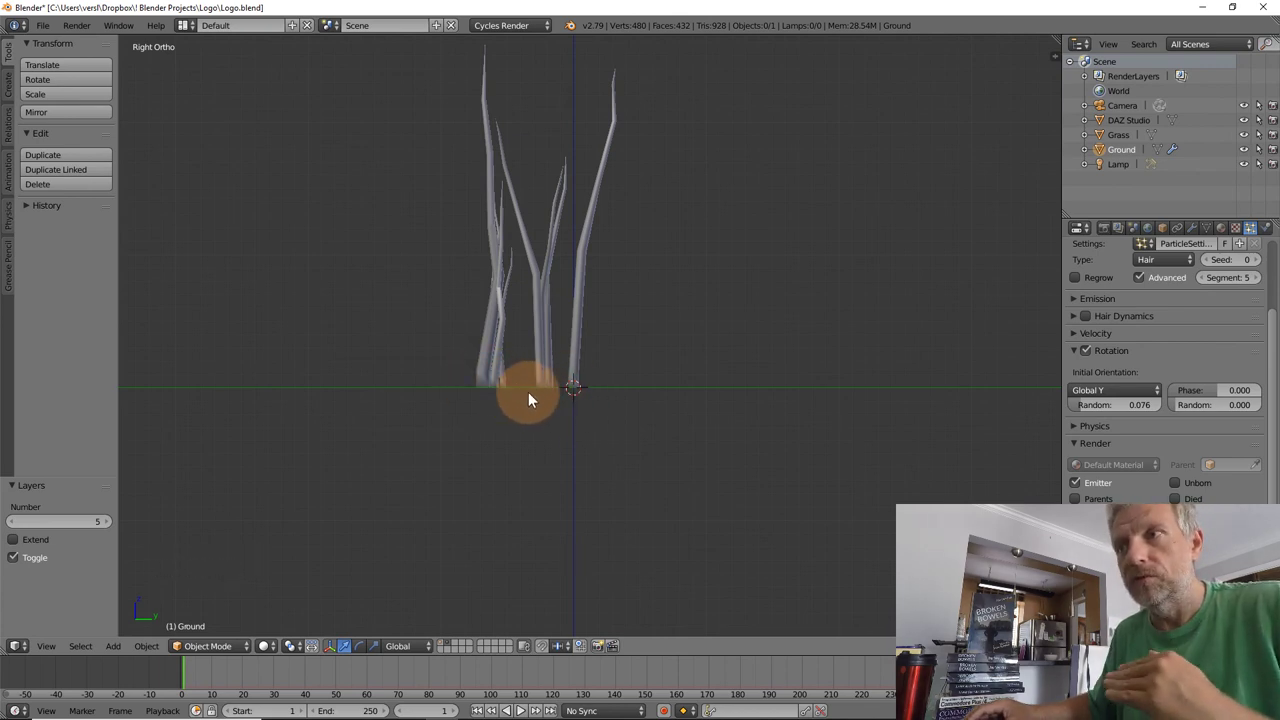
- Select the Grass object and, in the right orthographic view, move it about 0.296 along Y
middle_click_drag(538, 390, 615, 335)
right_click(621, 304)
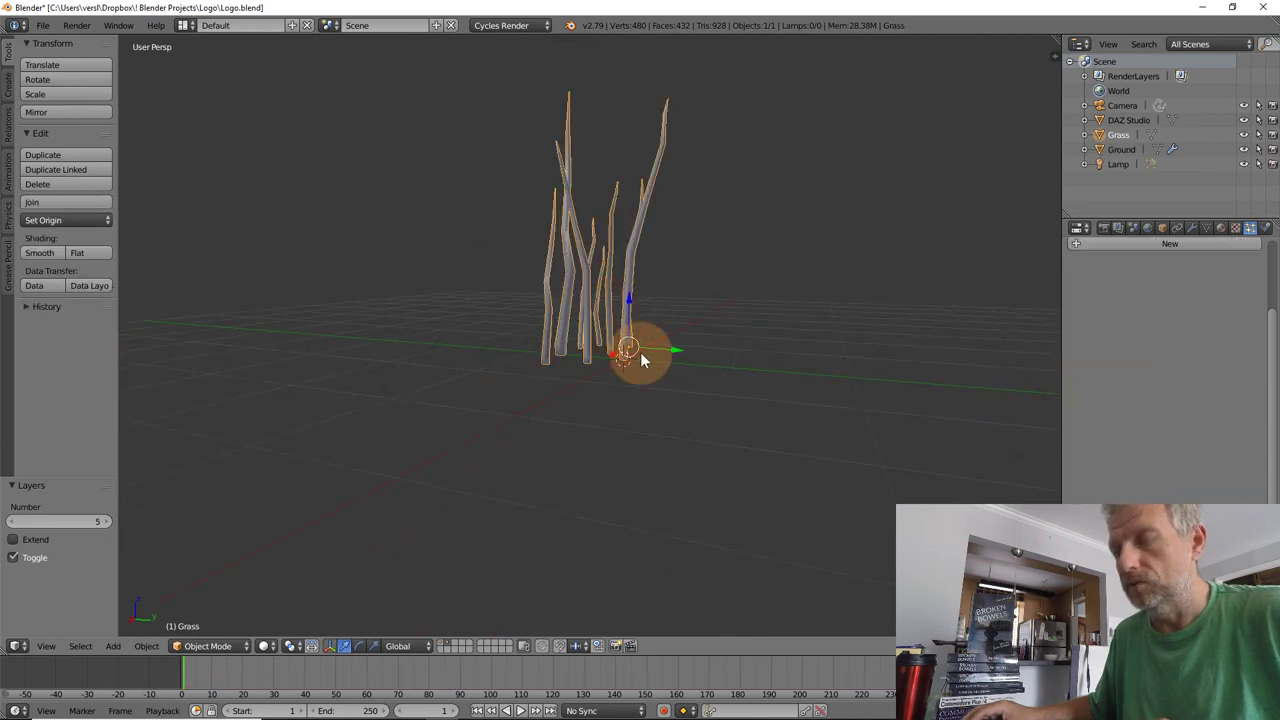
key("KP_3")
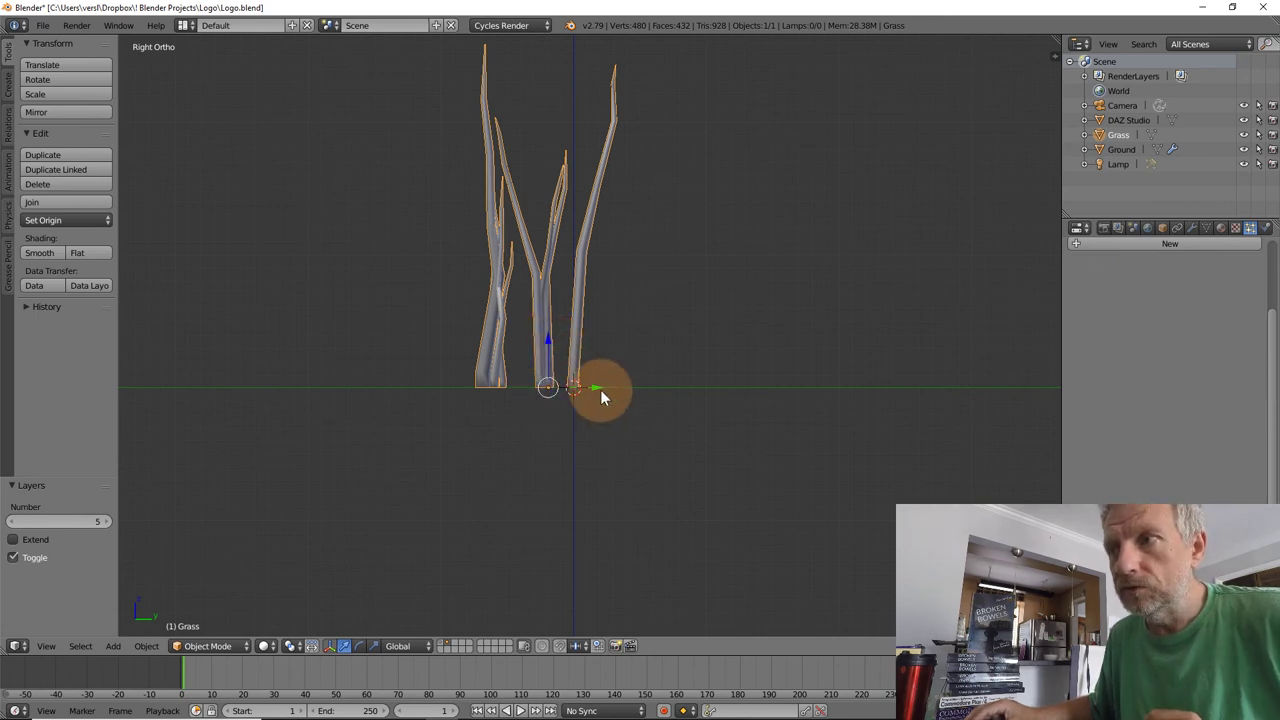
left_click_drag(598, 388, 634, 390)
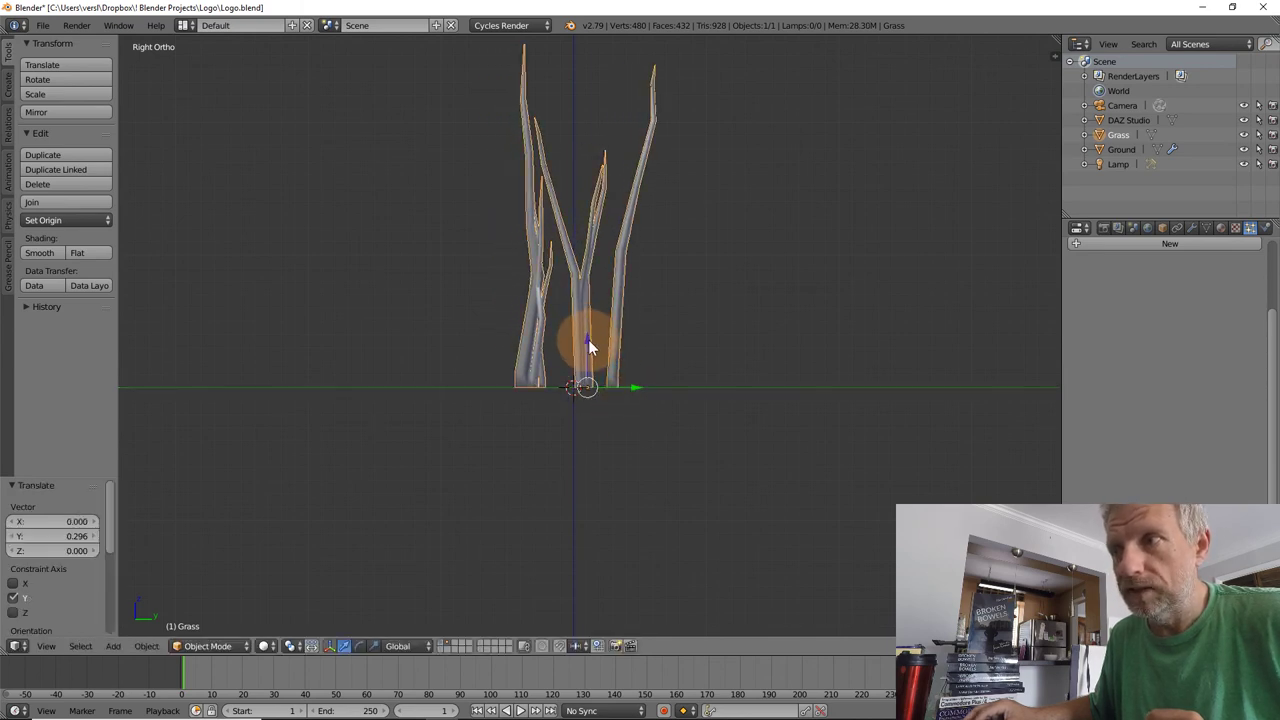
- Lower the Grass object along Z by about 0.126 so its stem bases sit below the grid line
key("g")
key("z")
left_click(601, 383)
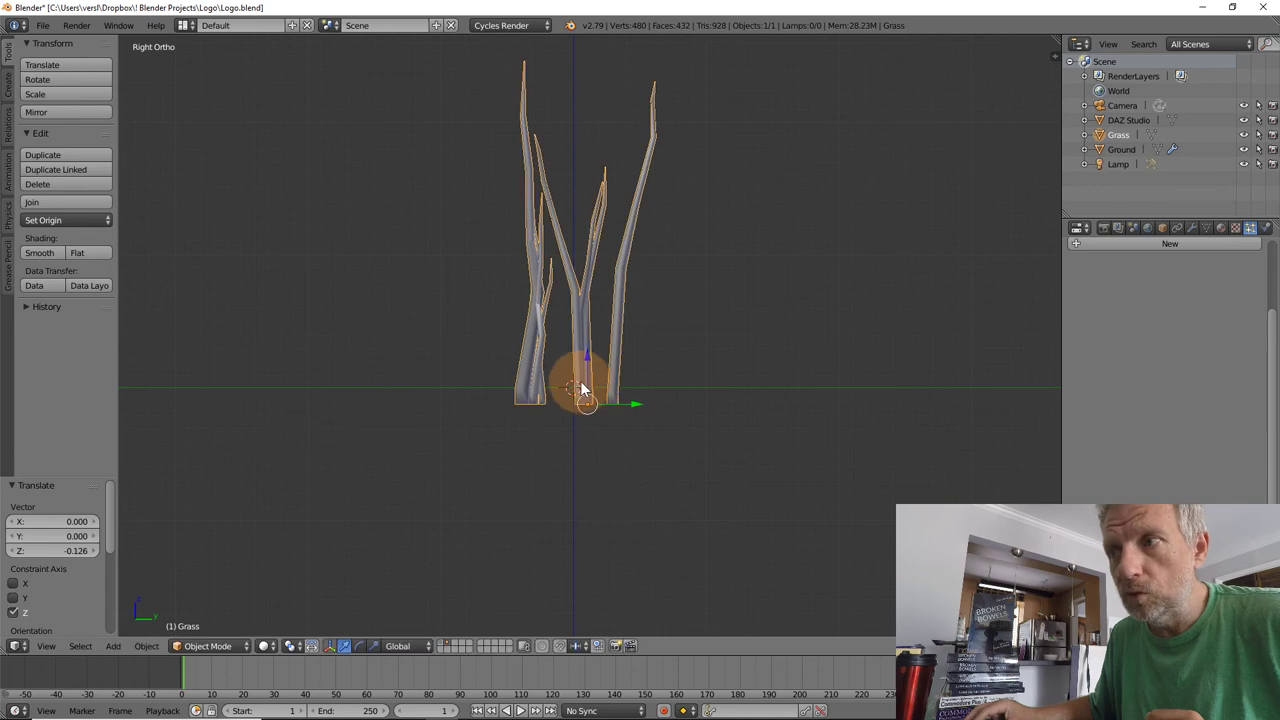
- Lower the Grass object along Z by about 0.040 and shift it about 0.025 along Y
key("g")
key("z")
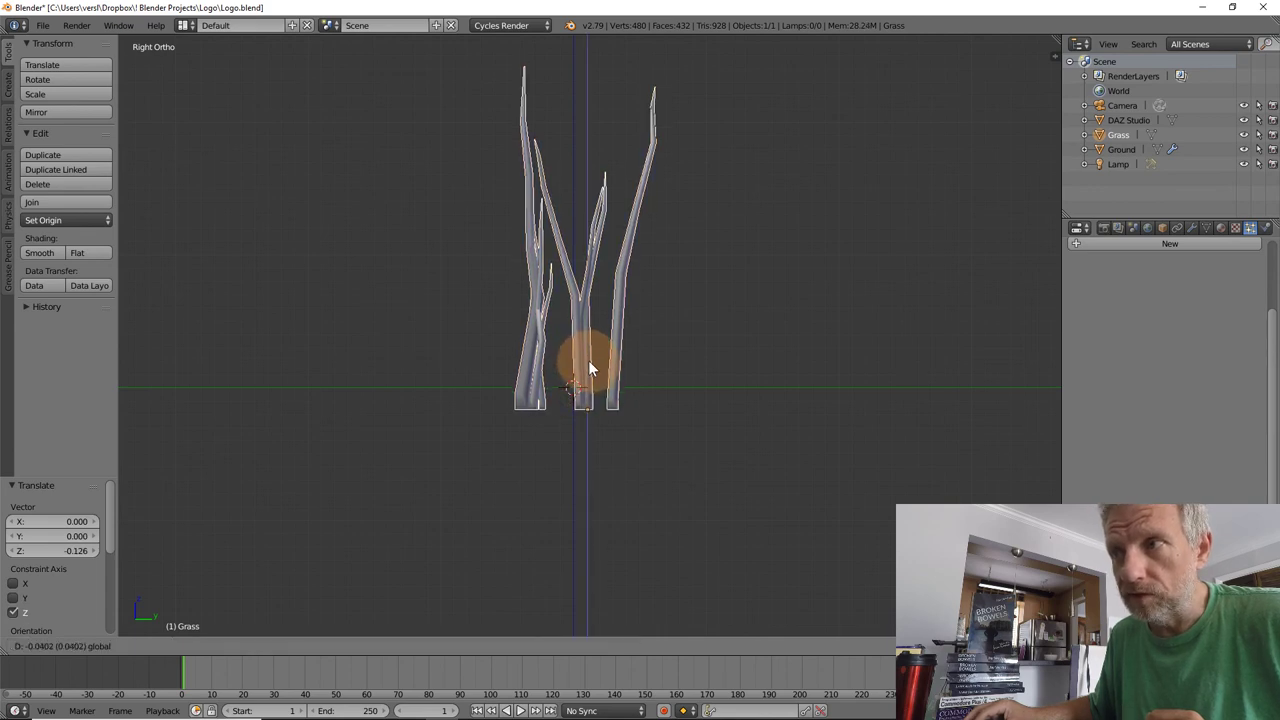
left_click(589, 367)
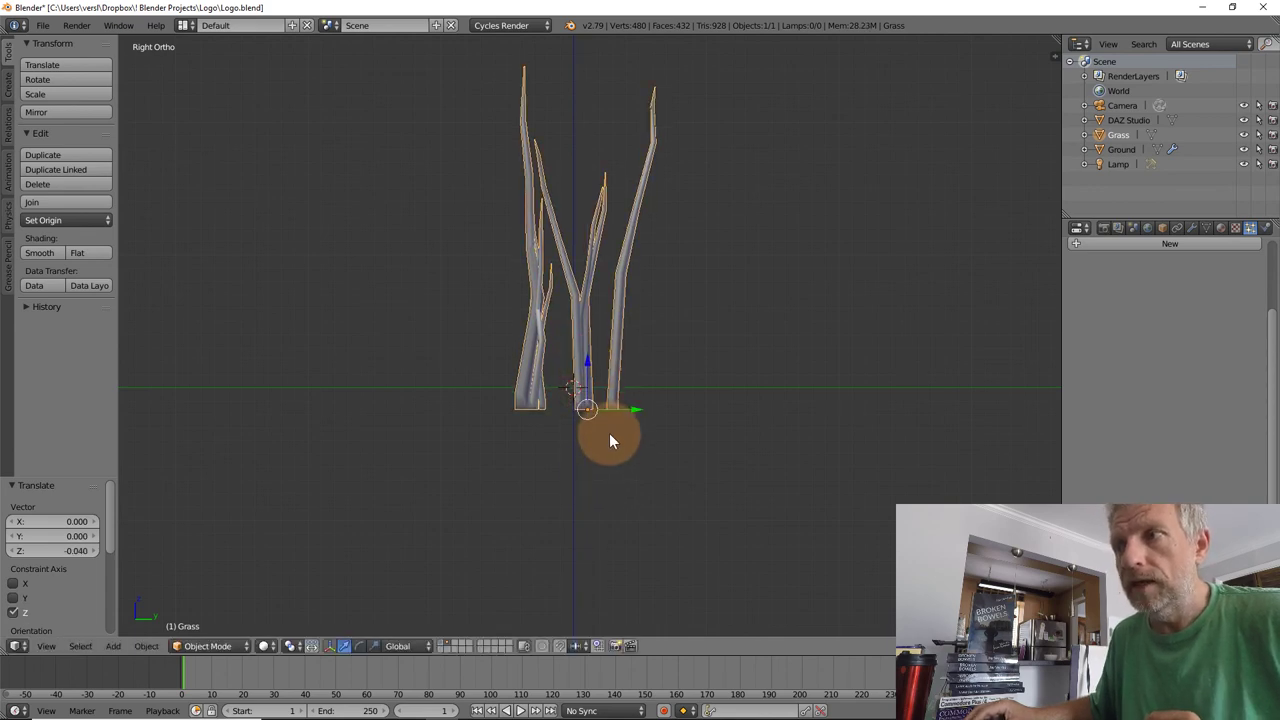
left_click_drag(639, 407, 642, 409)
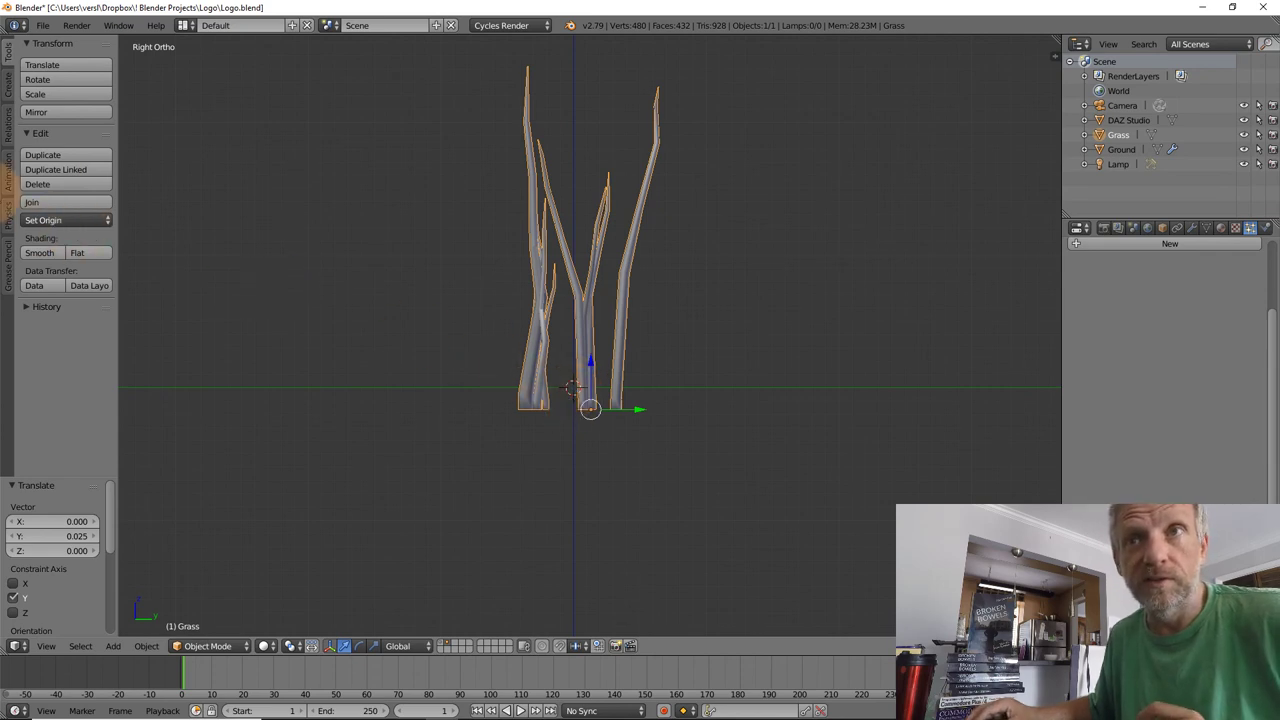
- Set the Grass object's origin to the 3D cursor and switch back to the layer holding the ground and logo
left_click(101, 220)
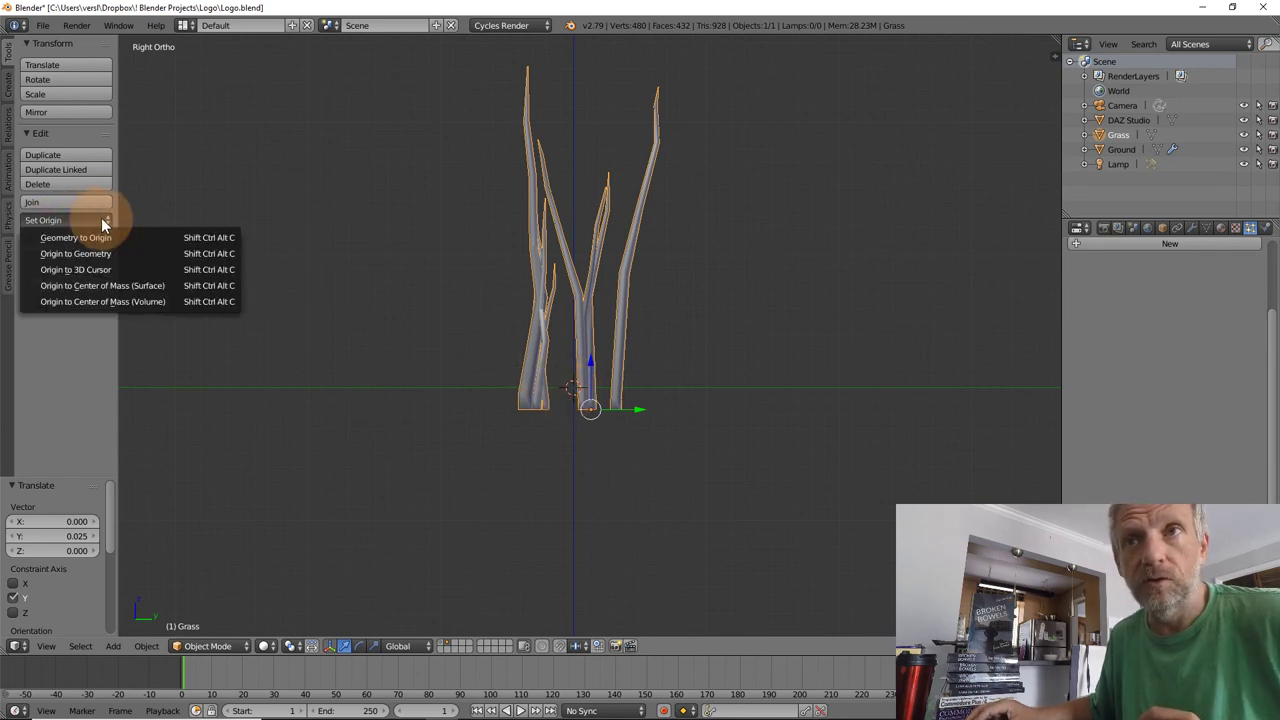
left_click(141, 268)
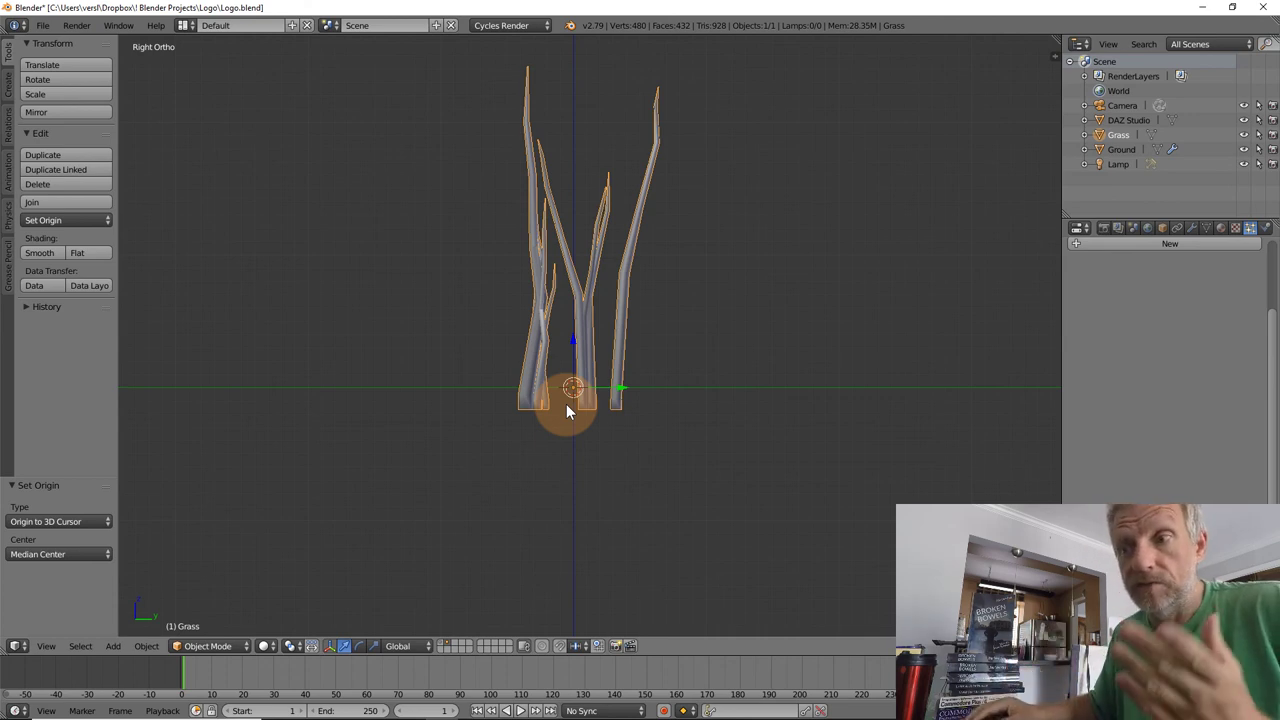
left_click(443, 642)
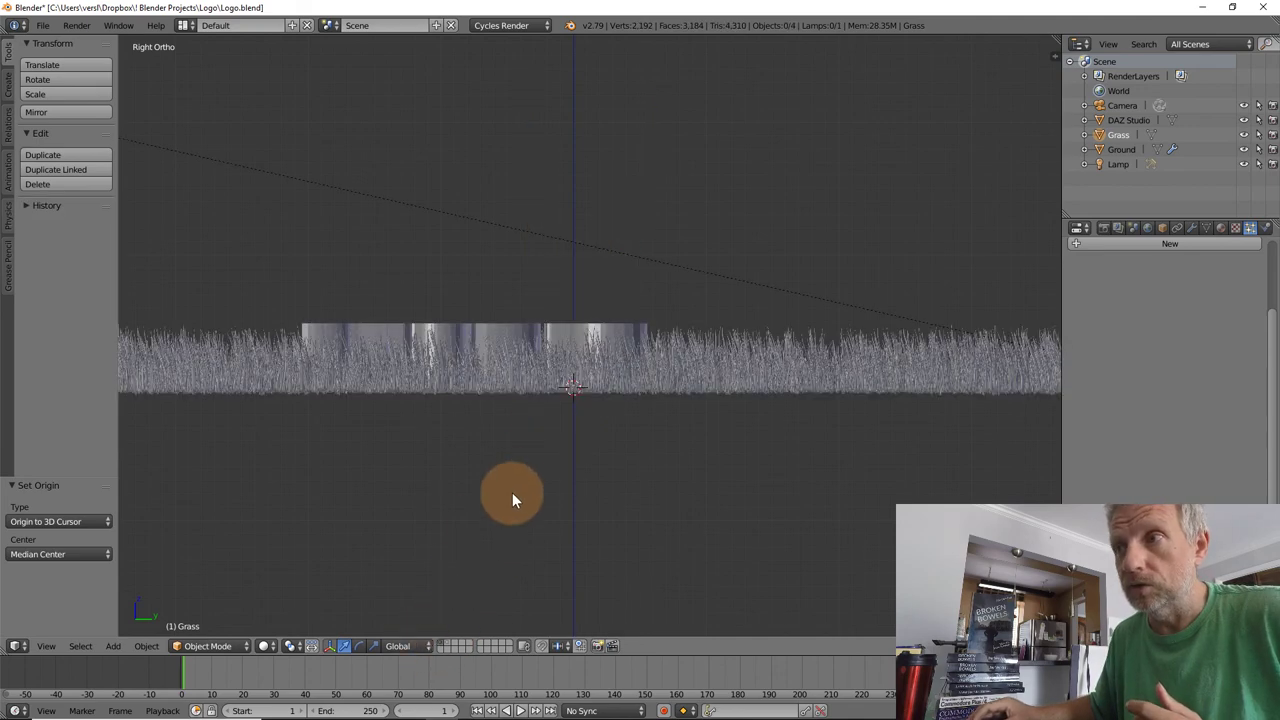
- Examine the grass stems from the side, beneath the plane, ground level and above to check how they meet the ground
scroll(552, 442, "up", 9)
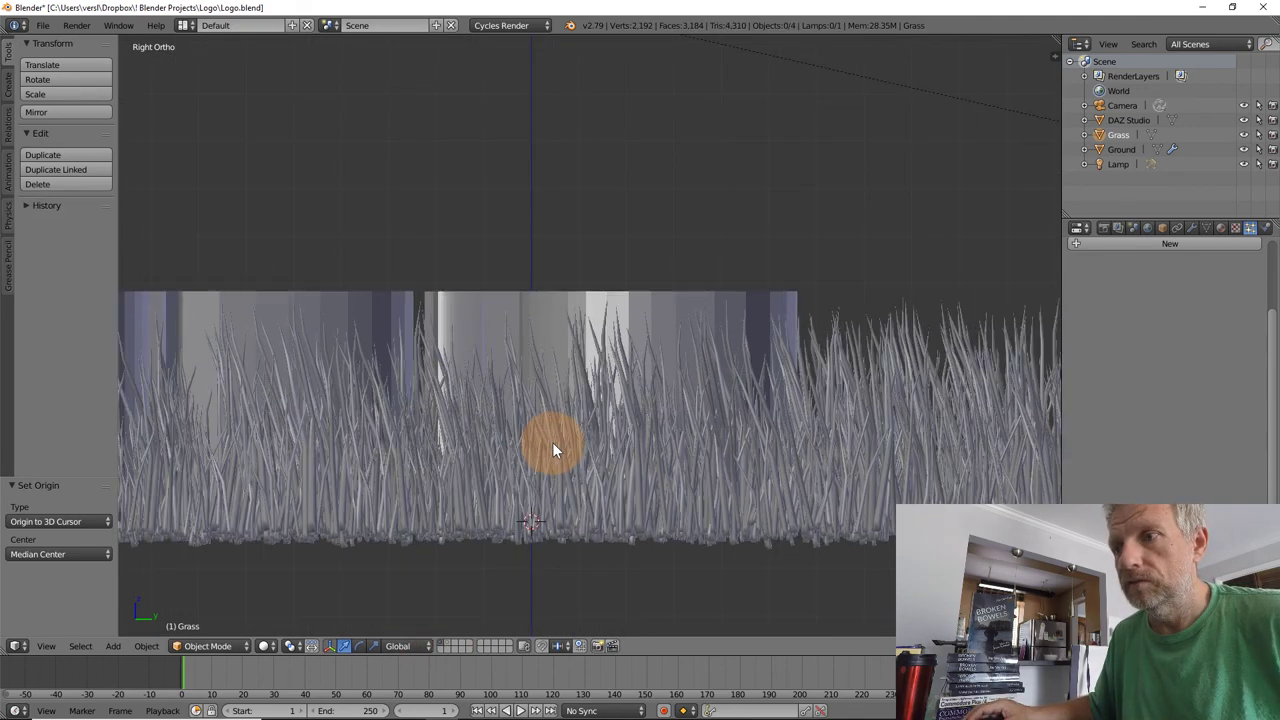
scroll(558, 490, "up", 2)
middle_click_drag(556, 465, 586, 335, "shift")
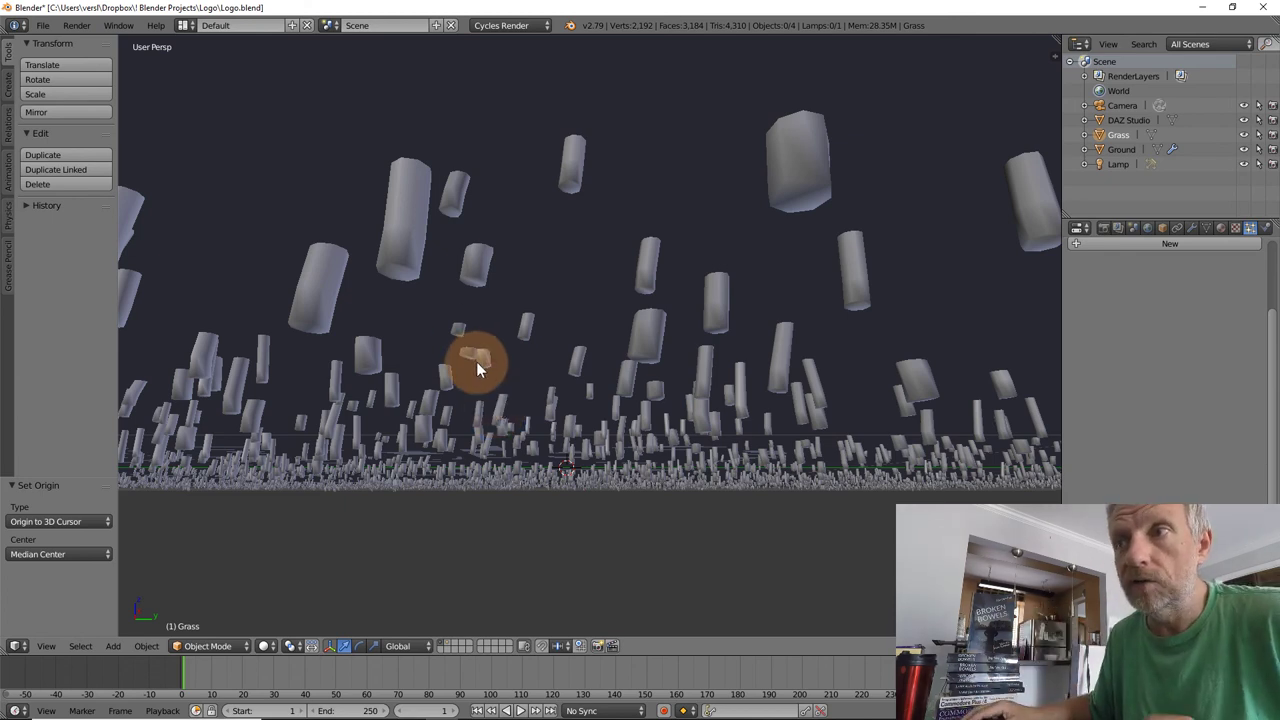
scroll(476, 361, "up", 3)
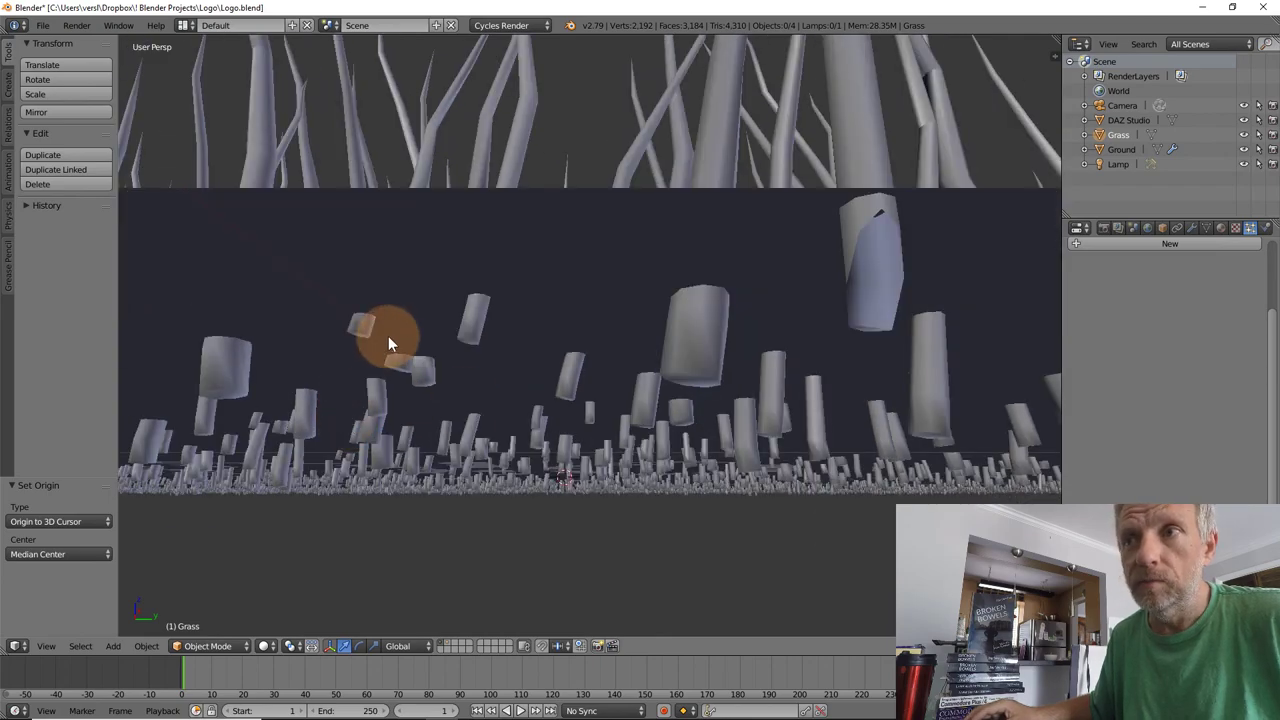
scroll(520, 385, "up", 6)
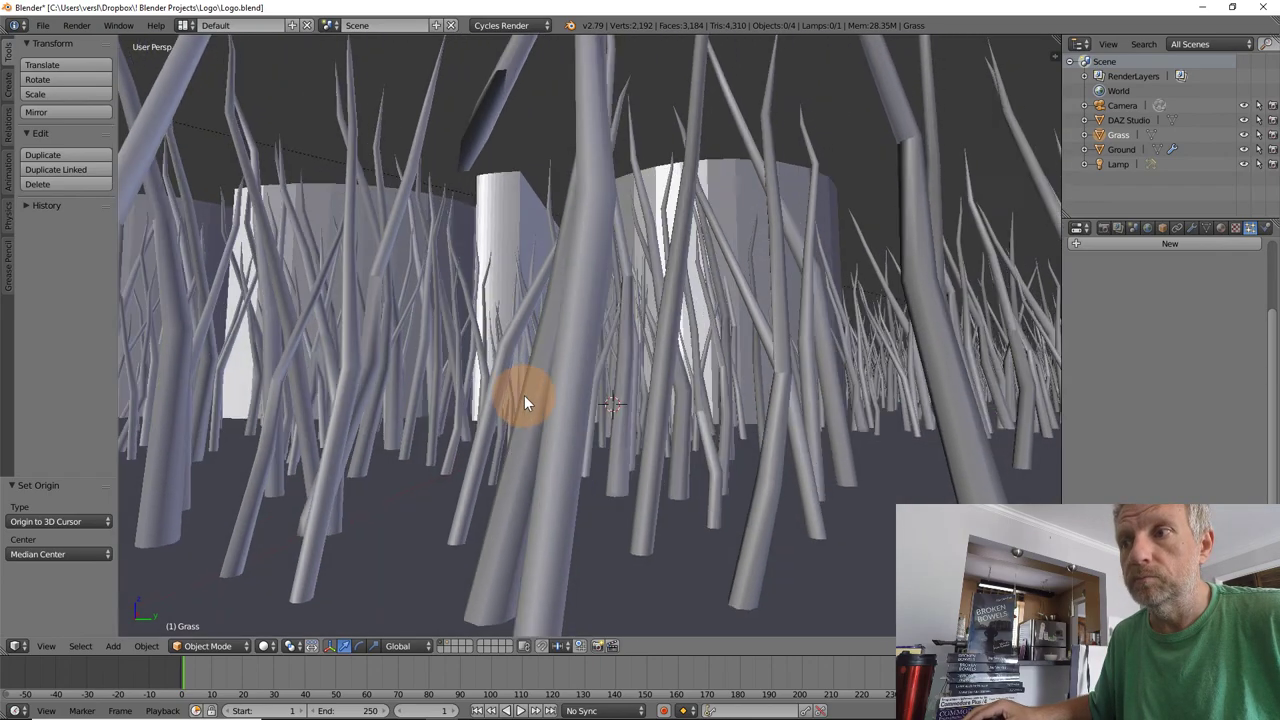
scroll(456, 396, "up", 6)
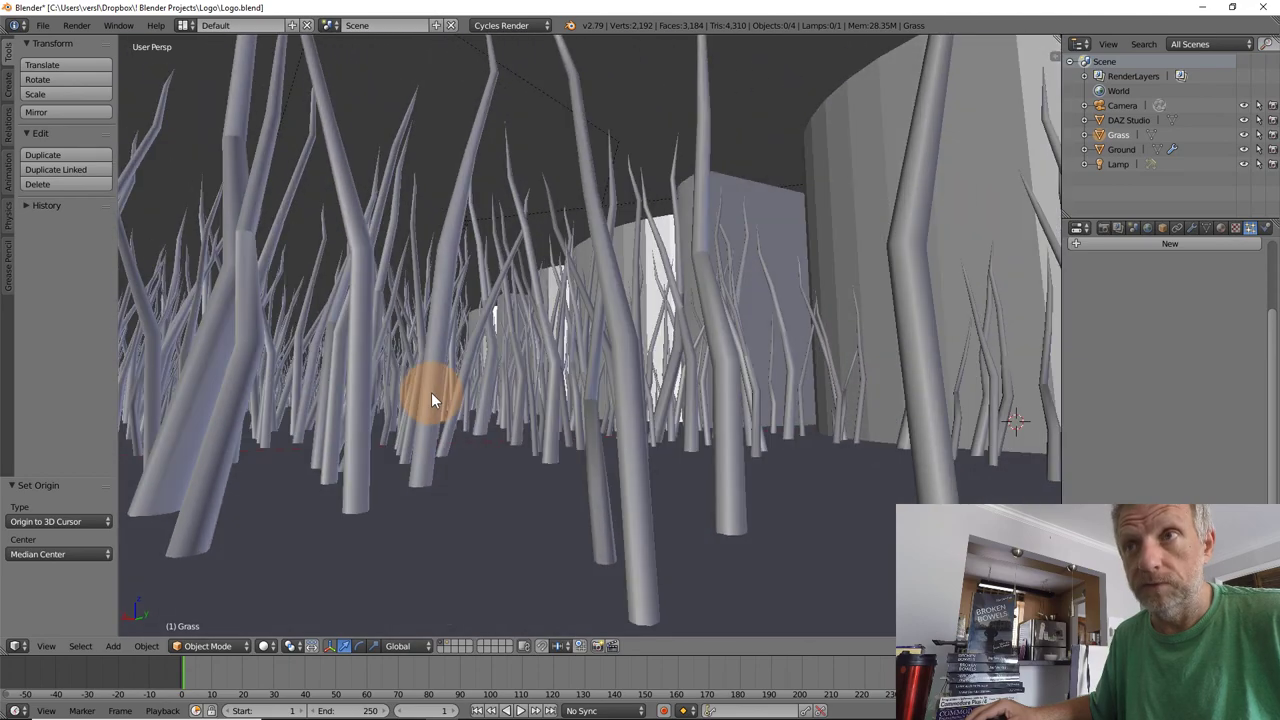
scroll(452, 396, "up", 2)
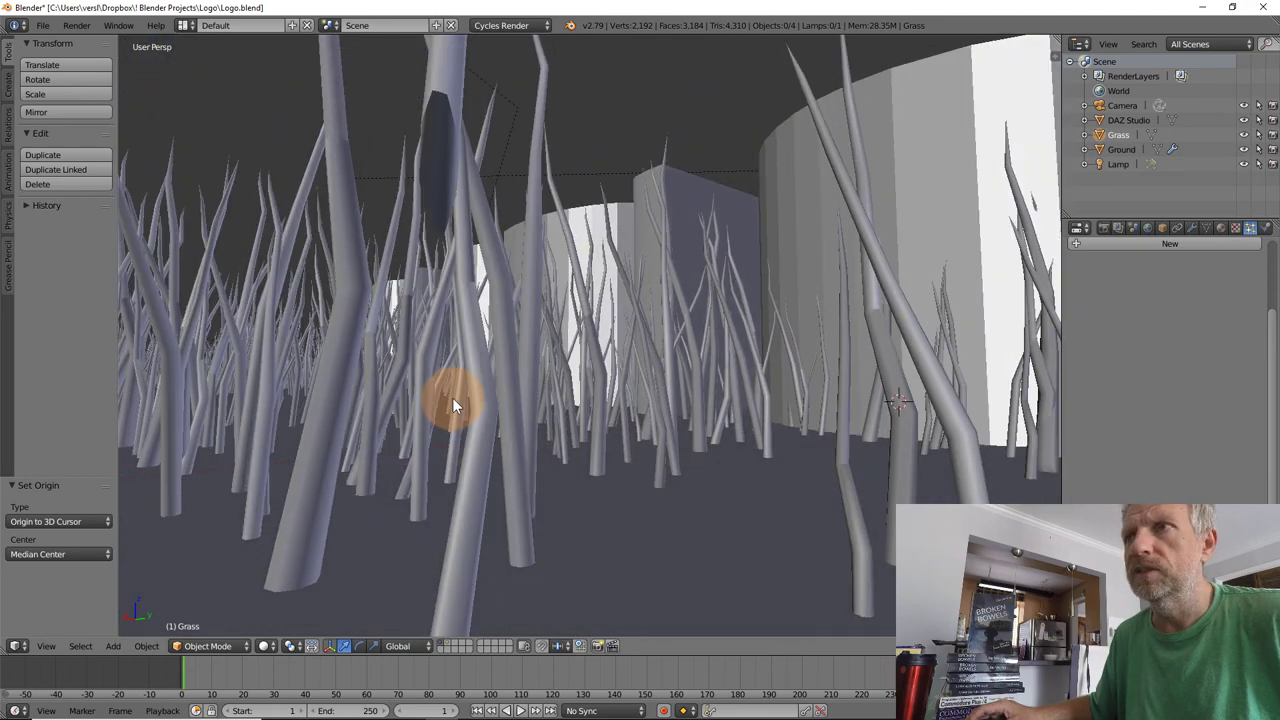
scroll(452, 400, "up", 7)
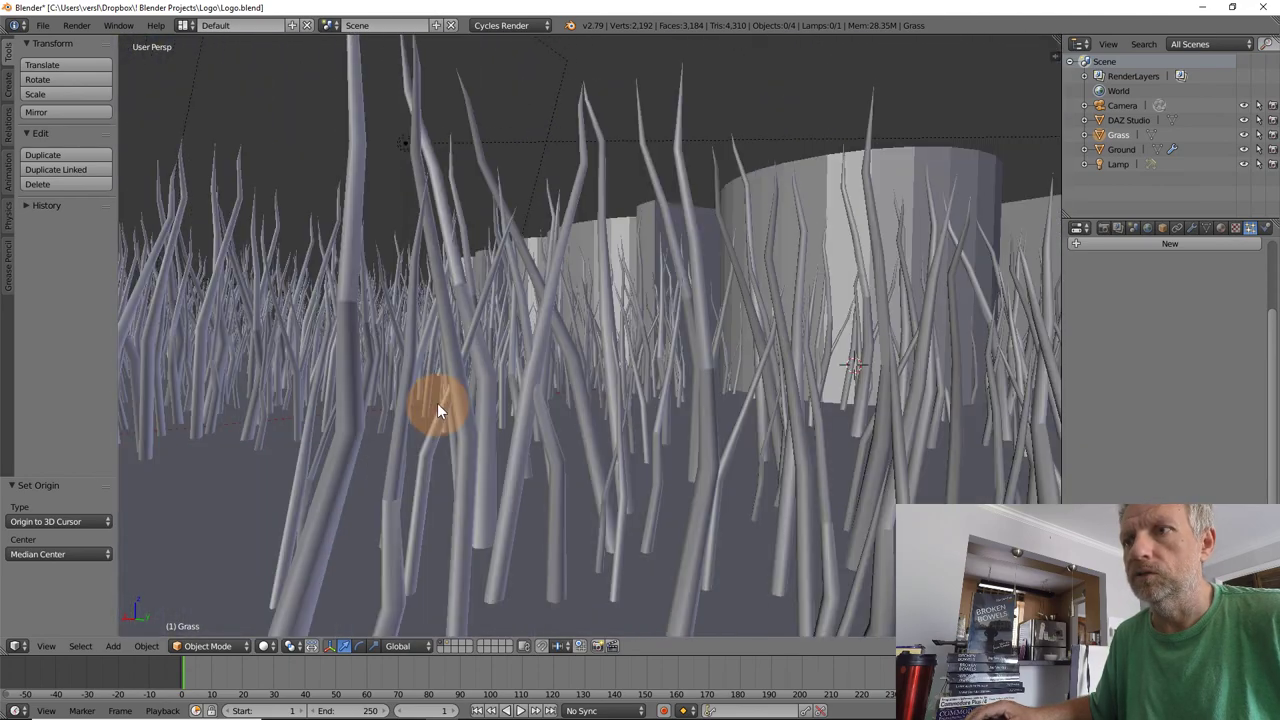
scroll(437, 400, "down", 15)
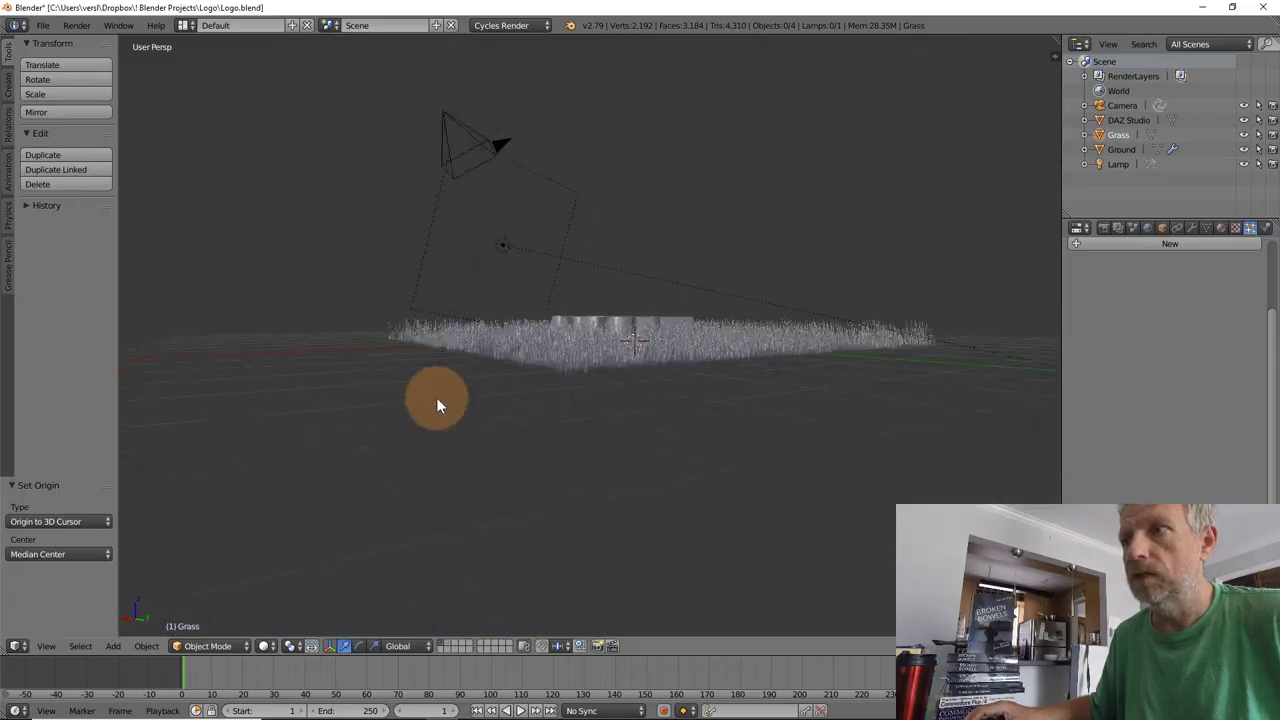
scroll(436, 397, "up", 5)
middle_click_drag(443, 391, 408, 397)
scroll(449, 489, "down", 4)
scroll(454, 490, "up", 6)
scroll(454, 486, "down", 2)
scroll(408, 397, "up", 1)
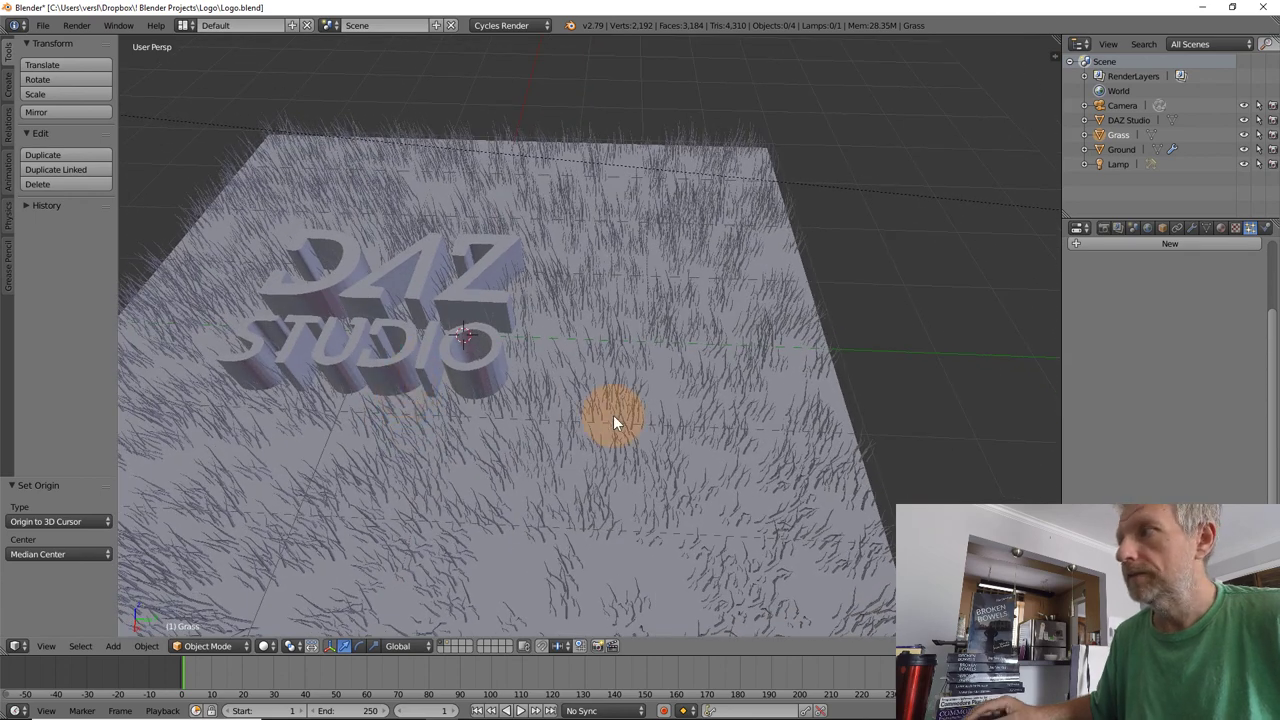
- Select the Ground plane and raise its hair particle system's emission number to about 3402
right_click(668, 394)
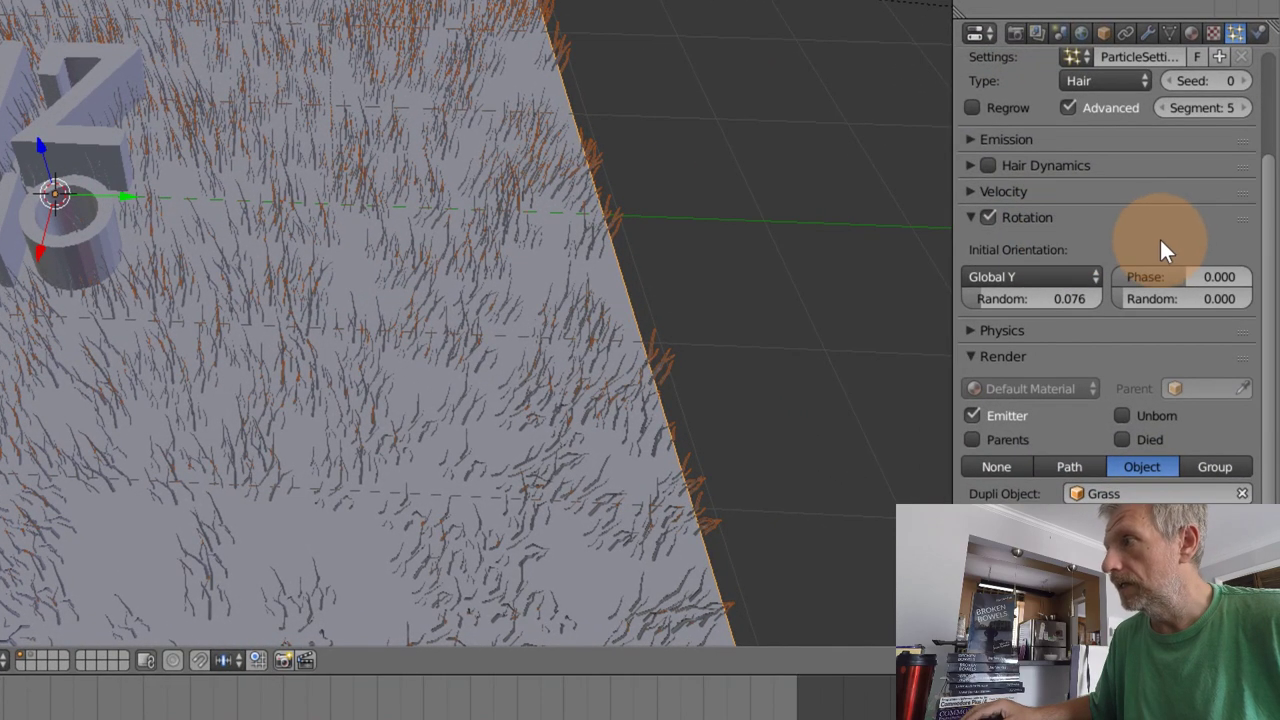
scroll(1159, 238, "up", 2)
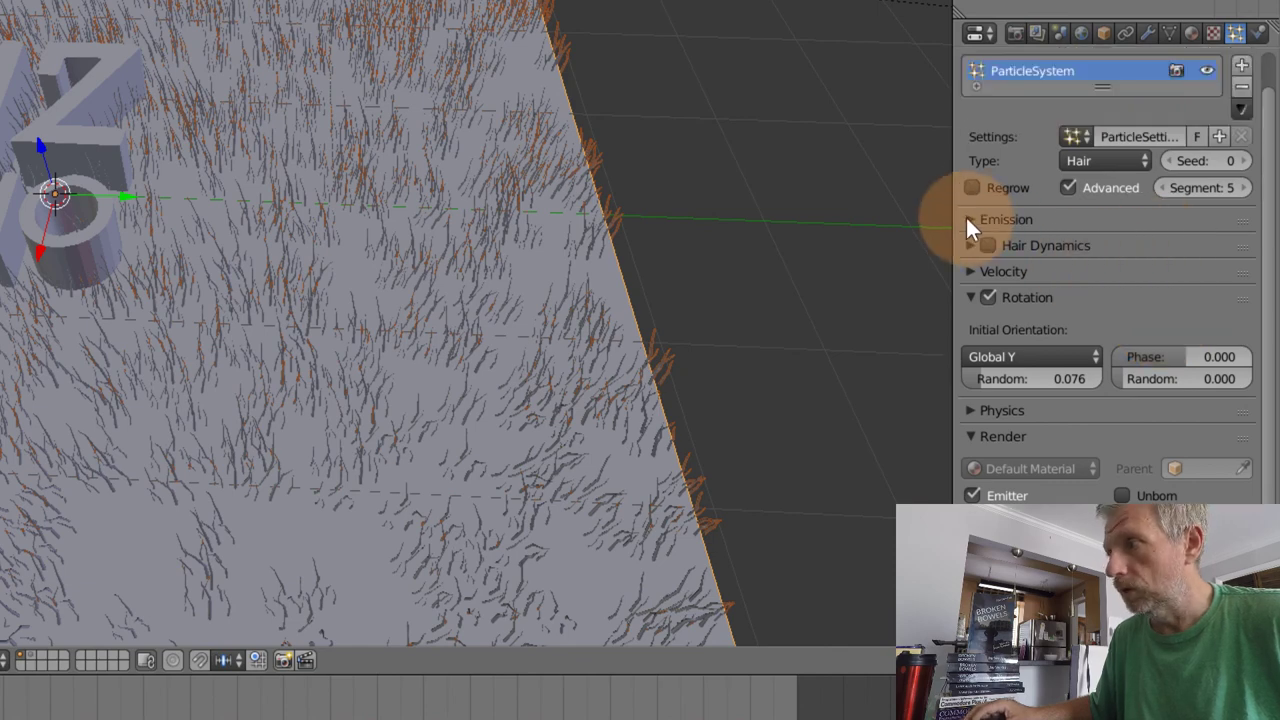
left_click(969, 220)
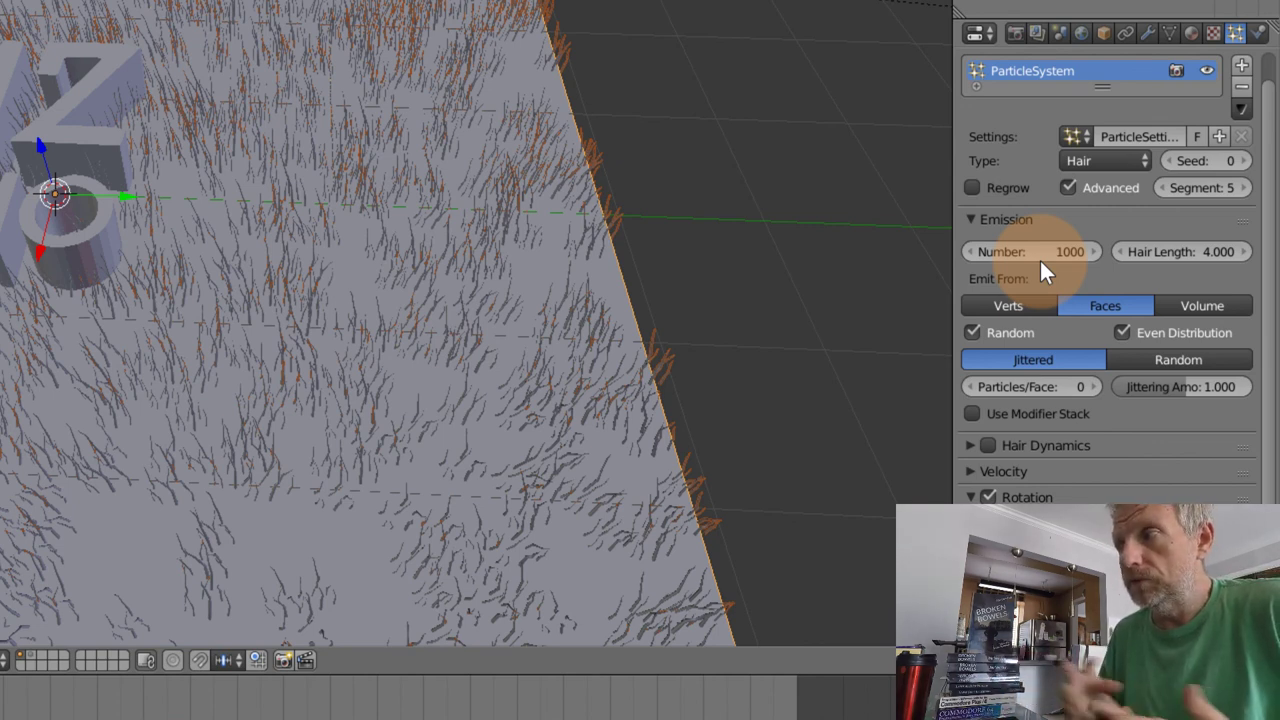
left_click_drag(1008, 251, 1262, 251)
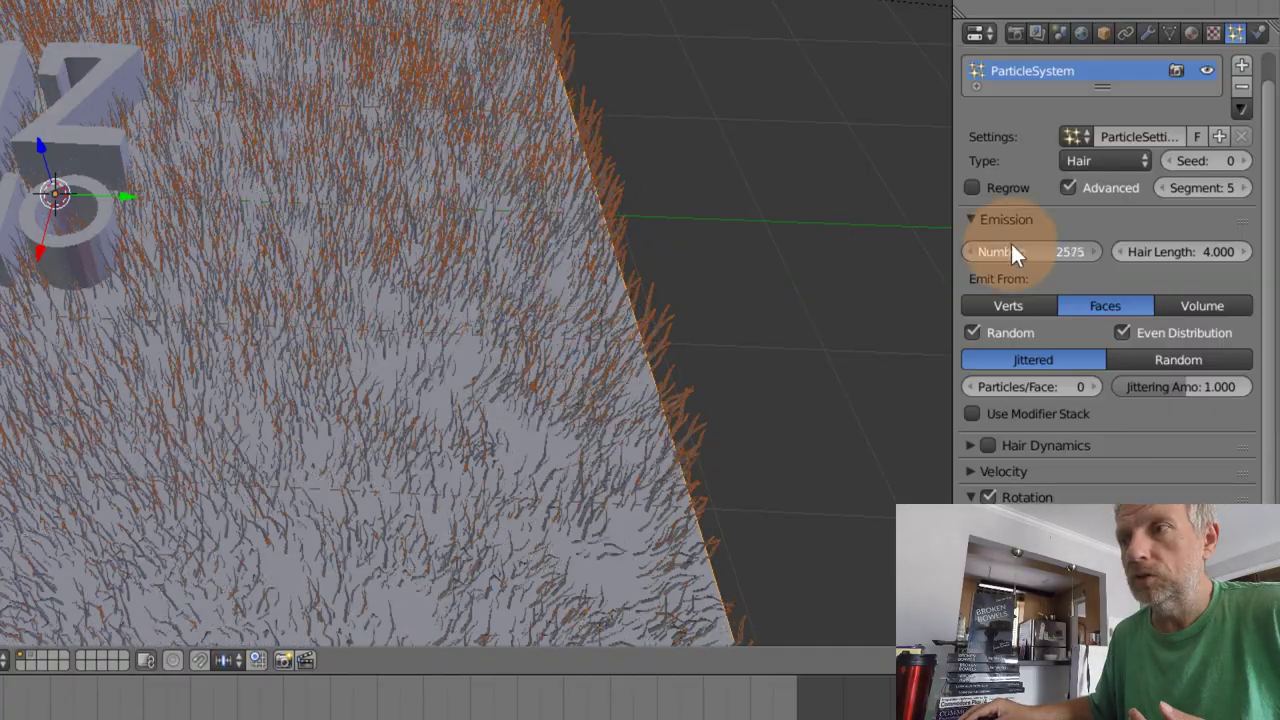
left_click_drag(1006, 252, 948, 290)
left_click_drag(1005, 252, 1060, 256)
- Inspect the denser grass around the logo, then preview it through the camera in Rendered shading
middle_click_drag(186, 380, 157, 367)
middle_click_drag(122, 402, 658, 387)
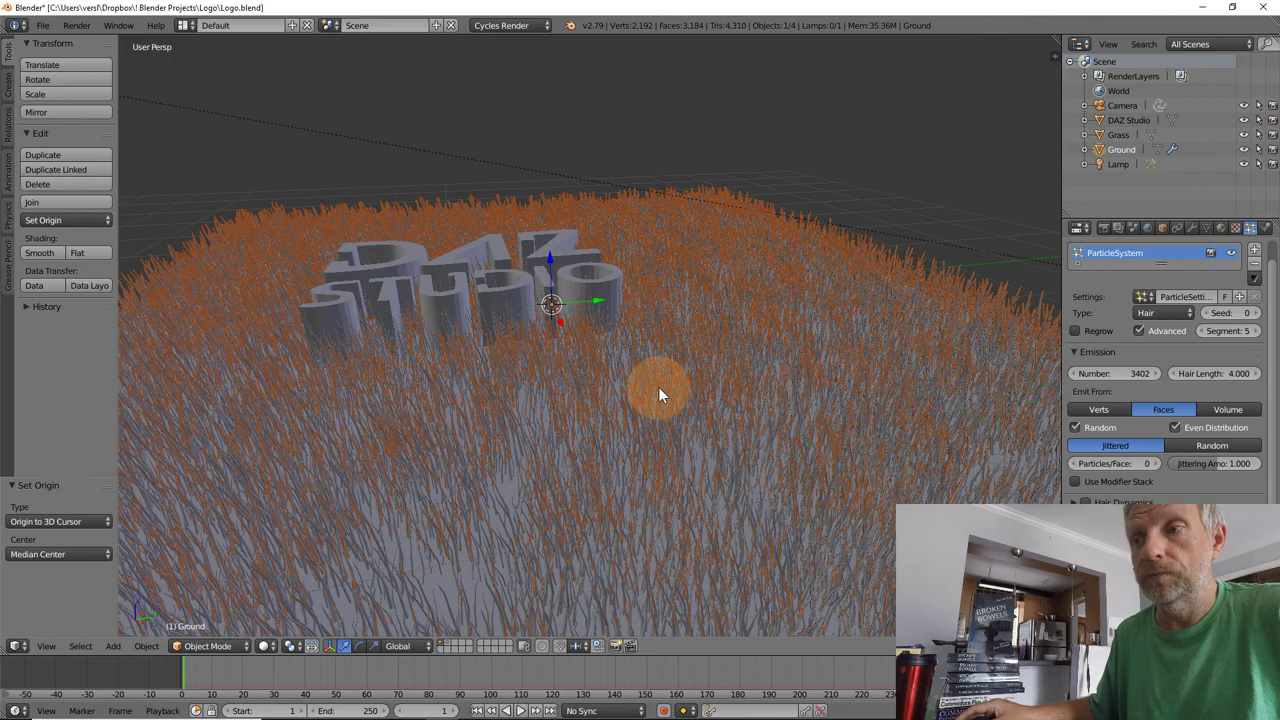
key("KP_0")
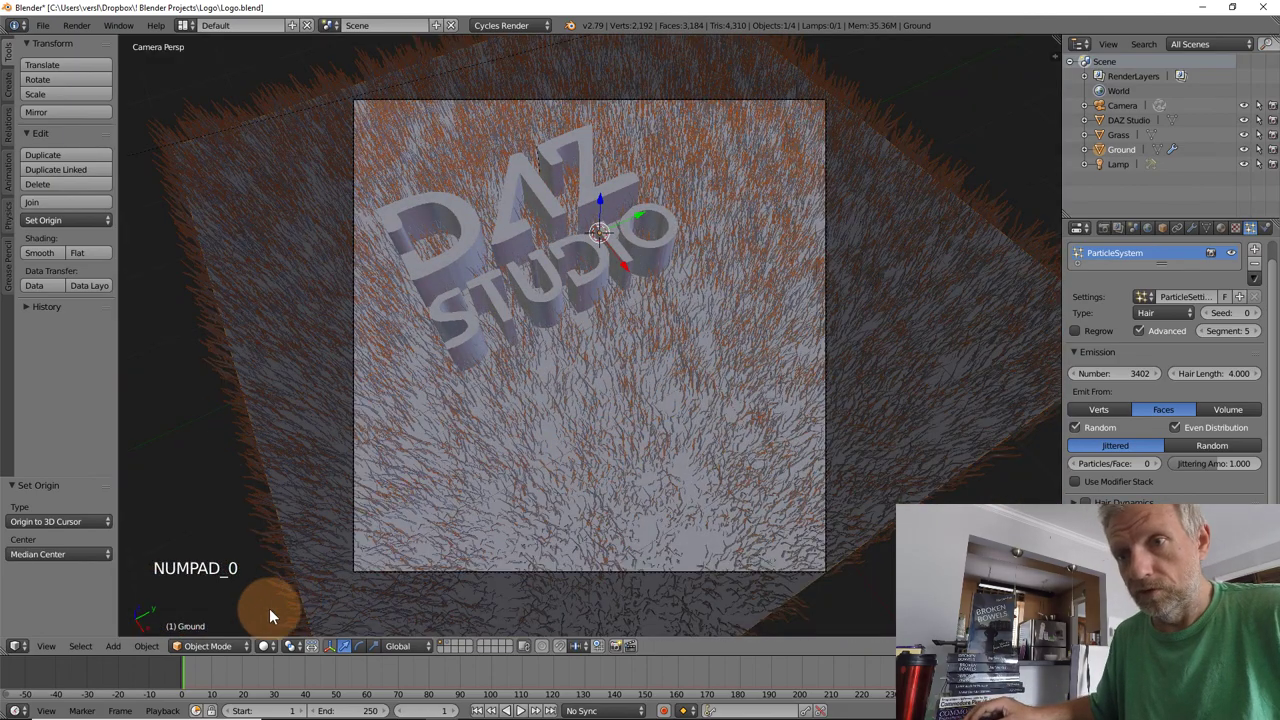
left_click(264, 645)
left_click(310, 545)
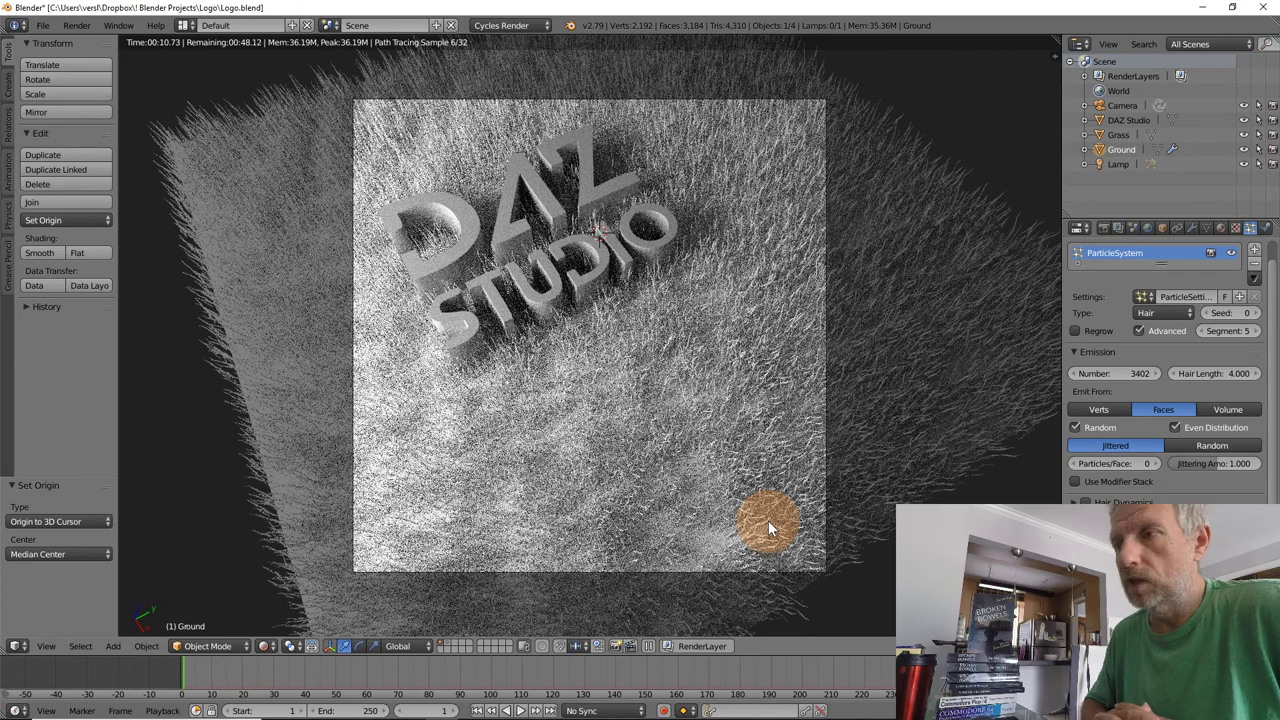
- Enable Lock Camera to View and return the viewport to Solid shading
key("n")
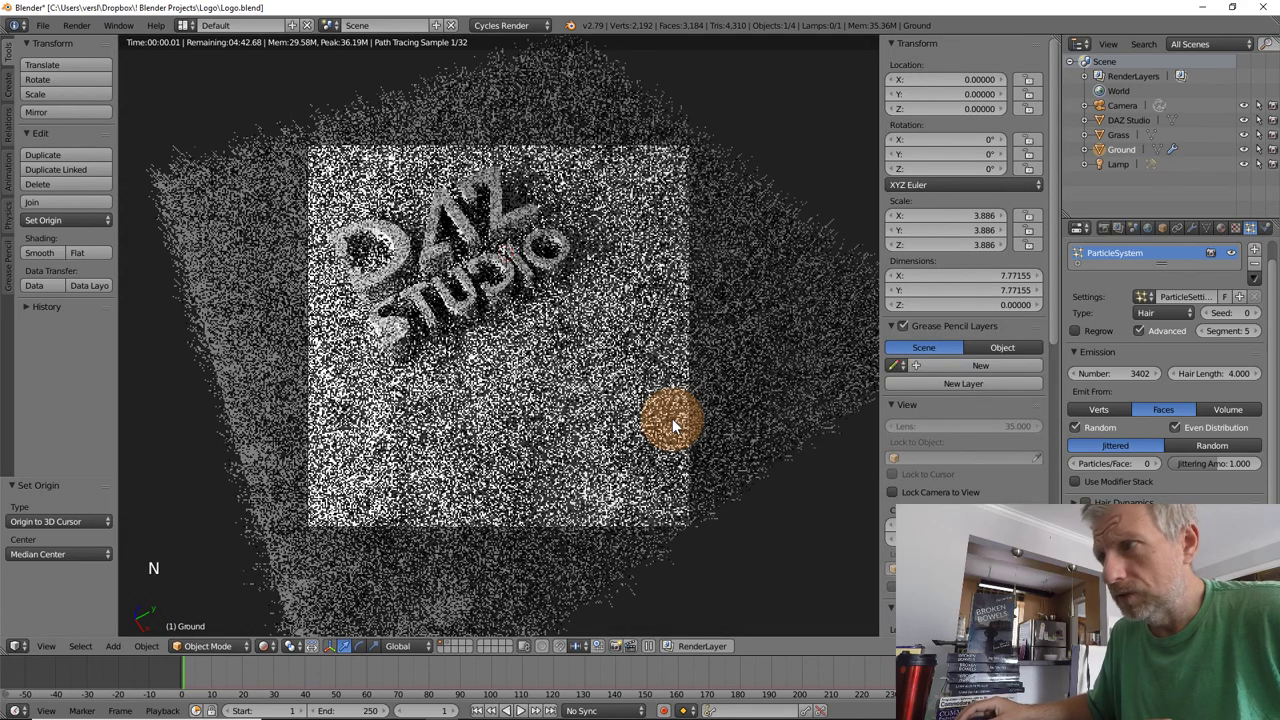
left_click(892, 492)
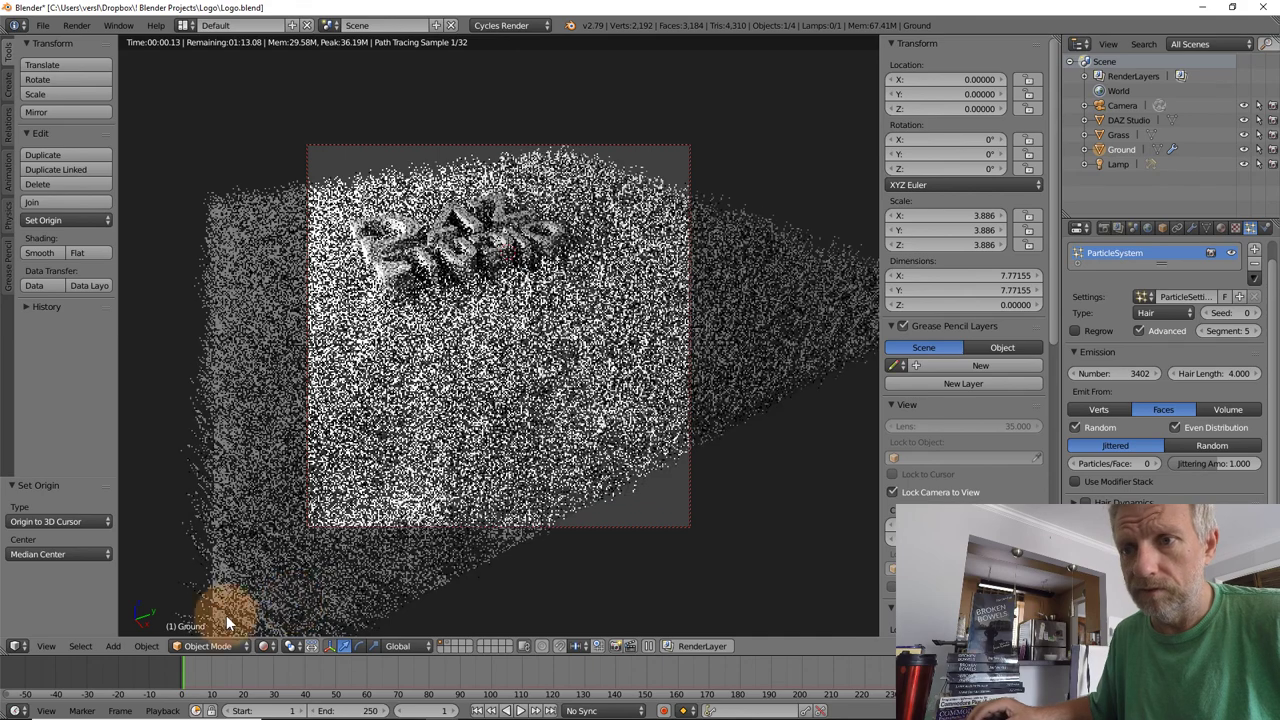
left_click(263, 646)
left_click(292, 593)
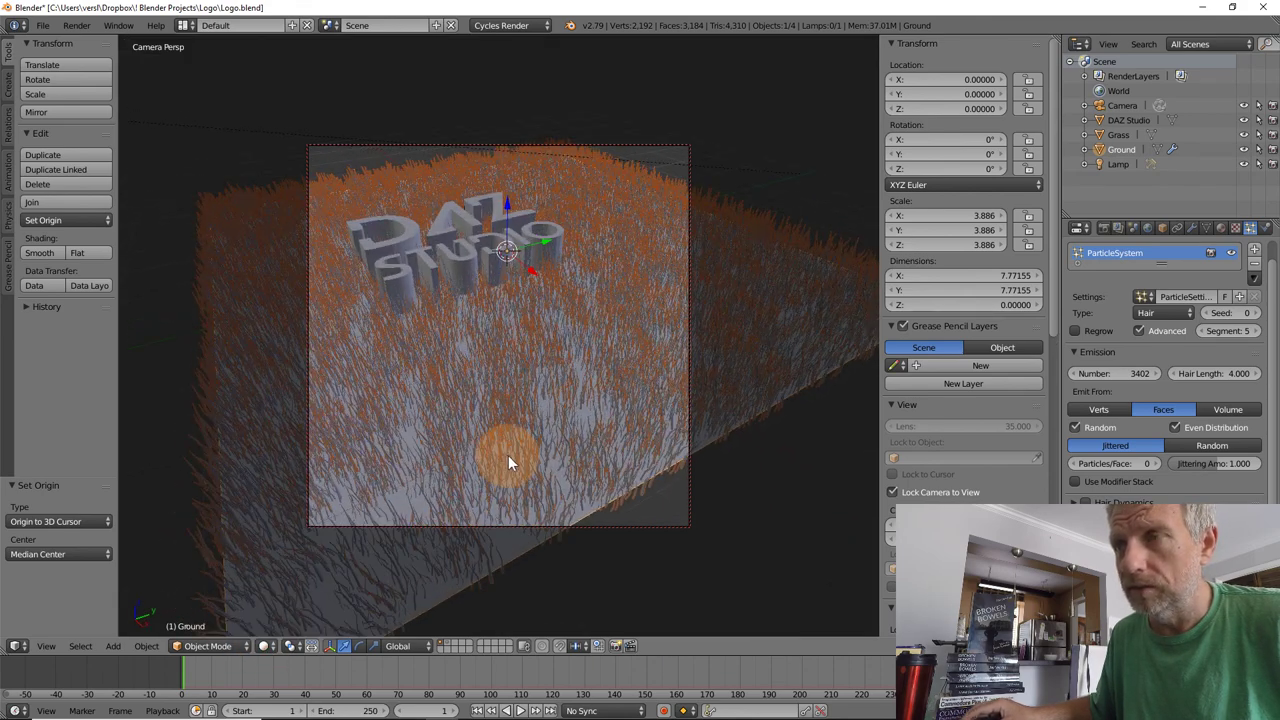
- Orbit the locked camera to frame the DAZ Studio logo and grass from a moderately low angle
middle_click_drag(508, 455, 520, 507)
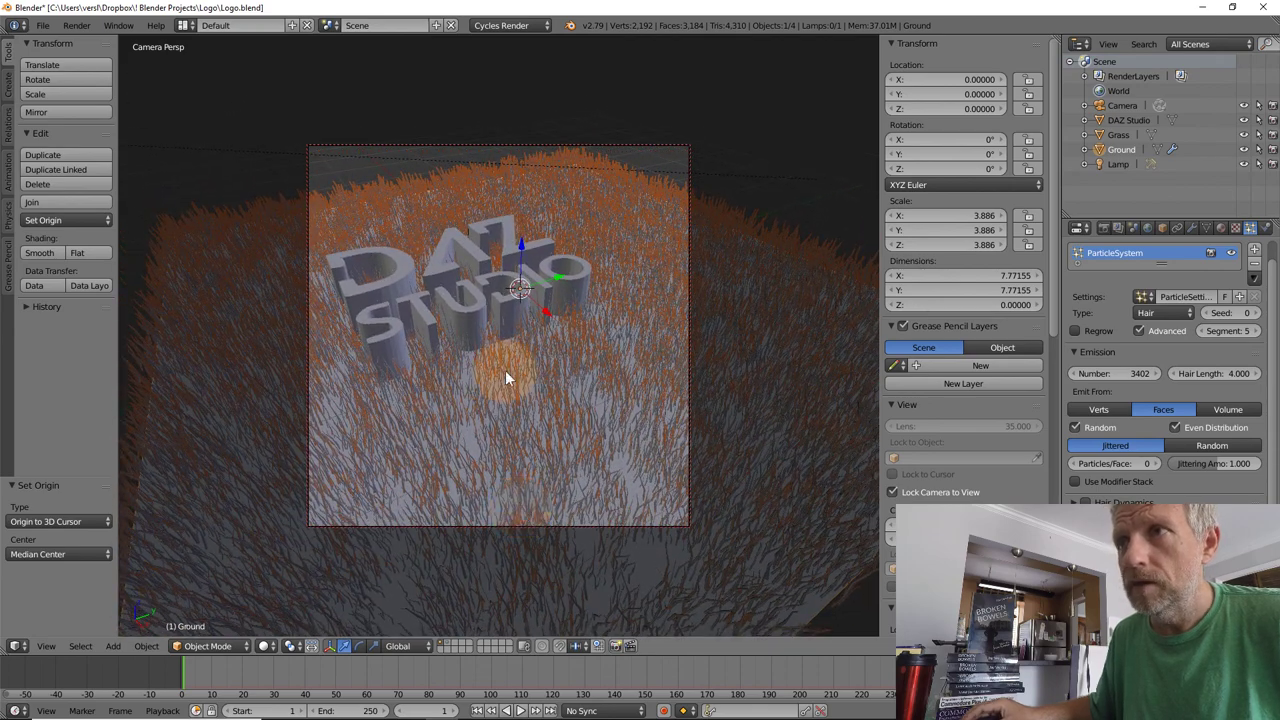
middle_click_drag(506, 372, 469, 162)
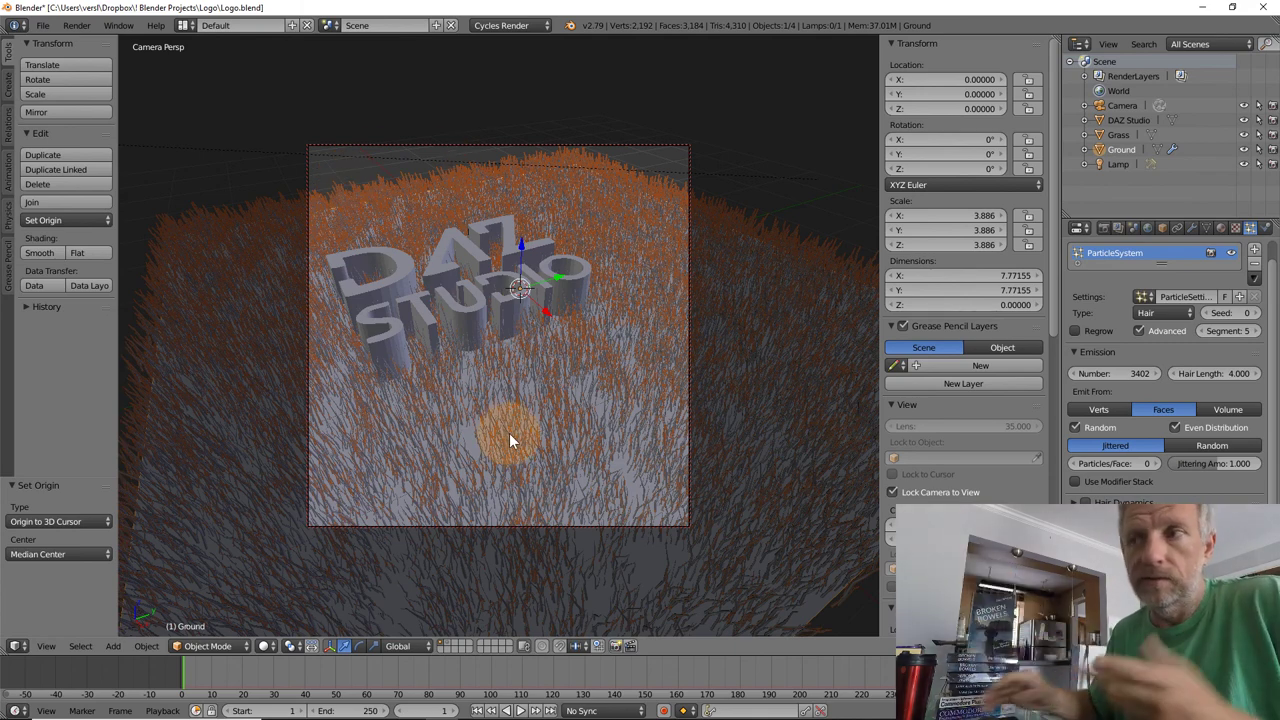
mouse_move(509, 419)
middle_mouse_down()
mouse_move(508, 394)
mouse_move(502, 408)
middle_mouse_up()
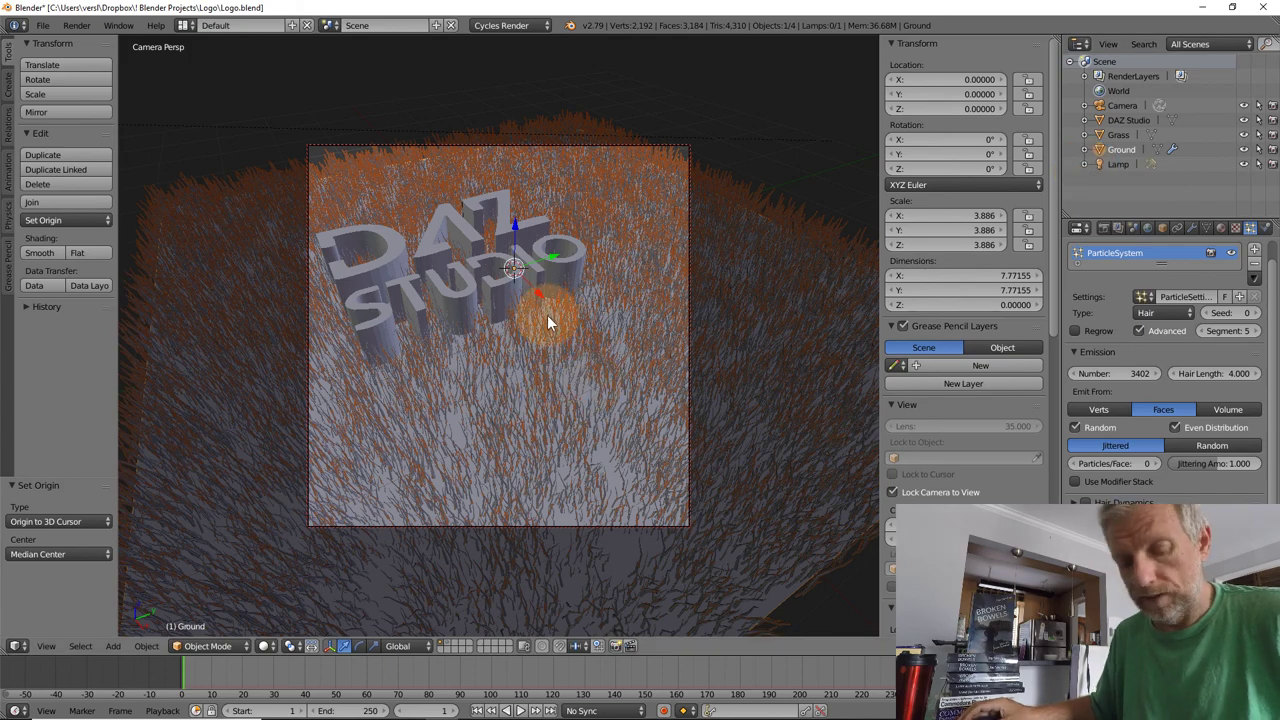
- Scale the Ground plane by about 1.325 and move it horizontally to about X -0.637, Y 1.527 so grass fills the camera frame
key("g")
key("shift+z")
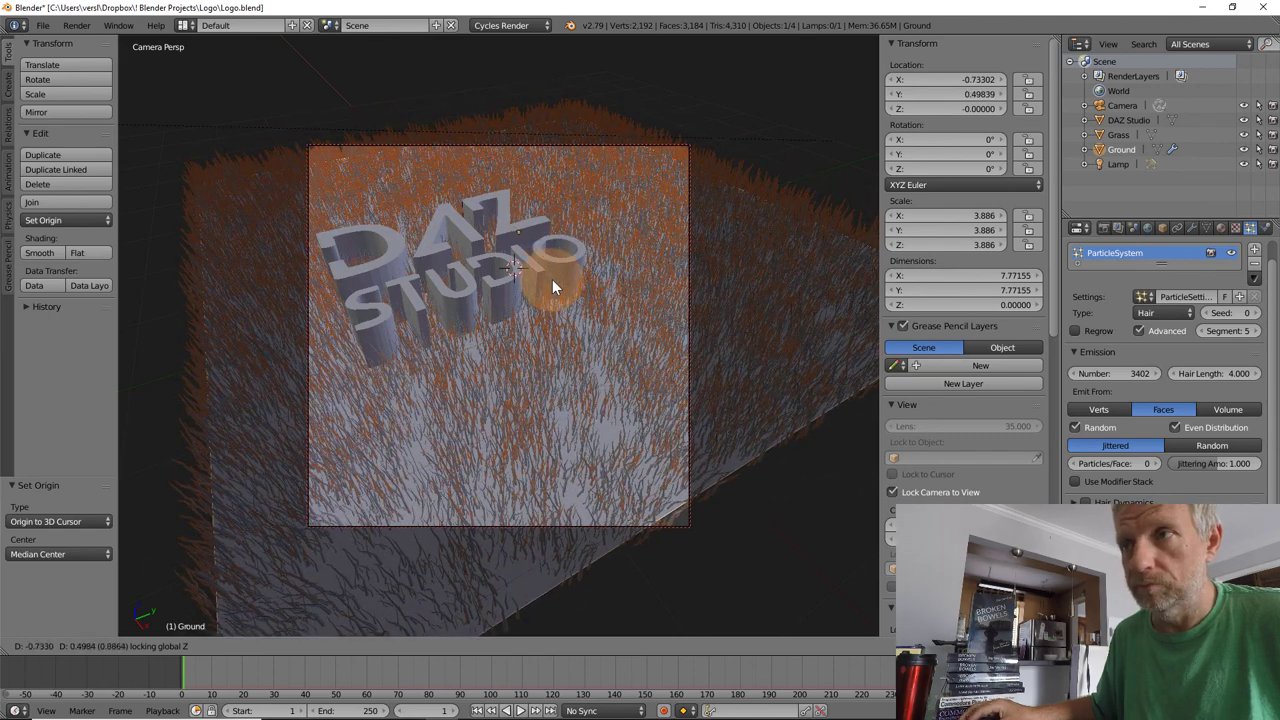
left_click(552, 279)
key("s")
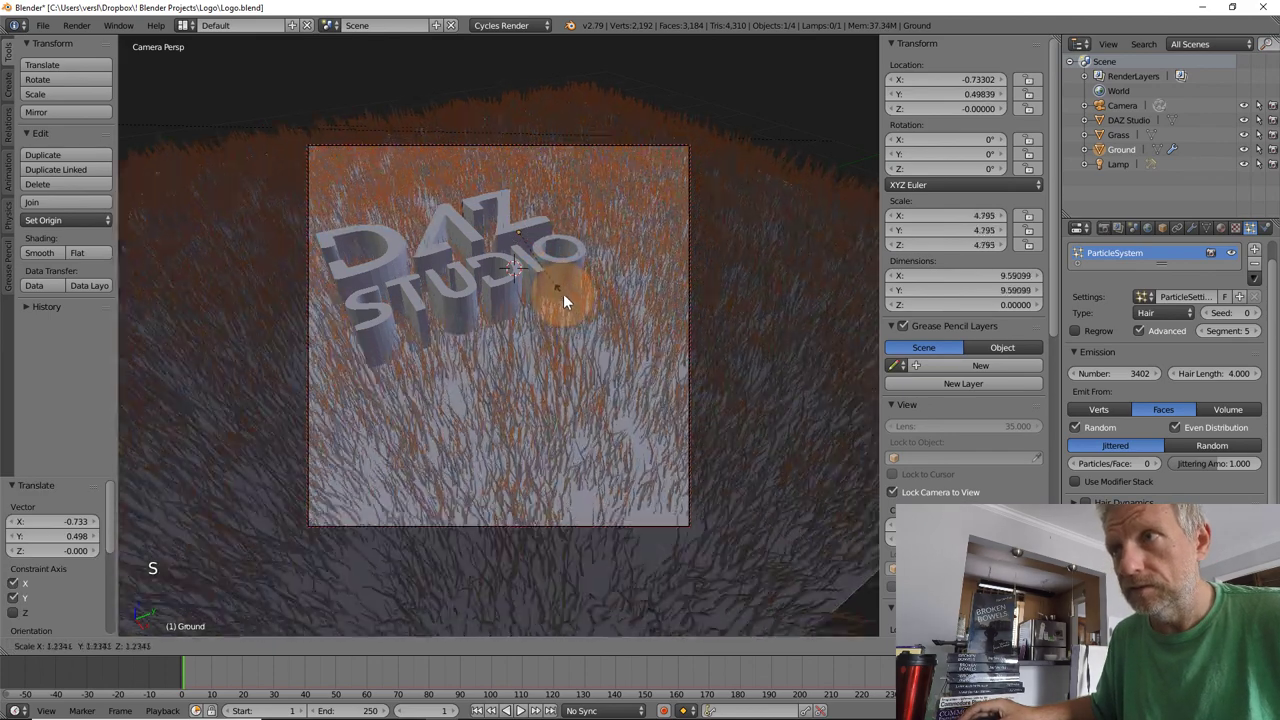
left_click(564, 294)
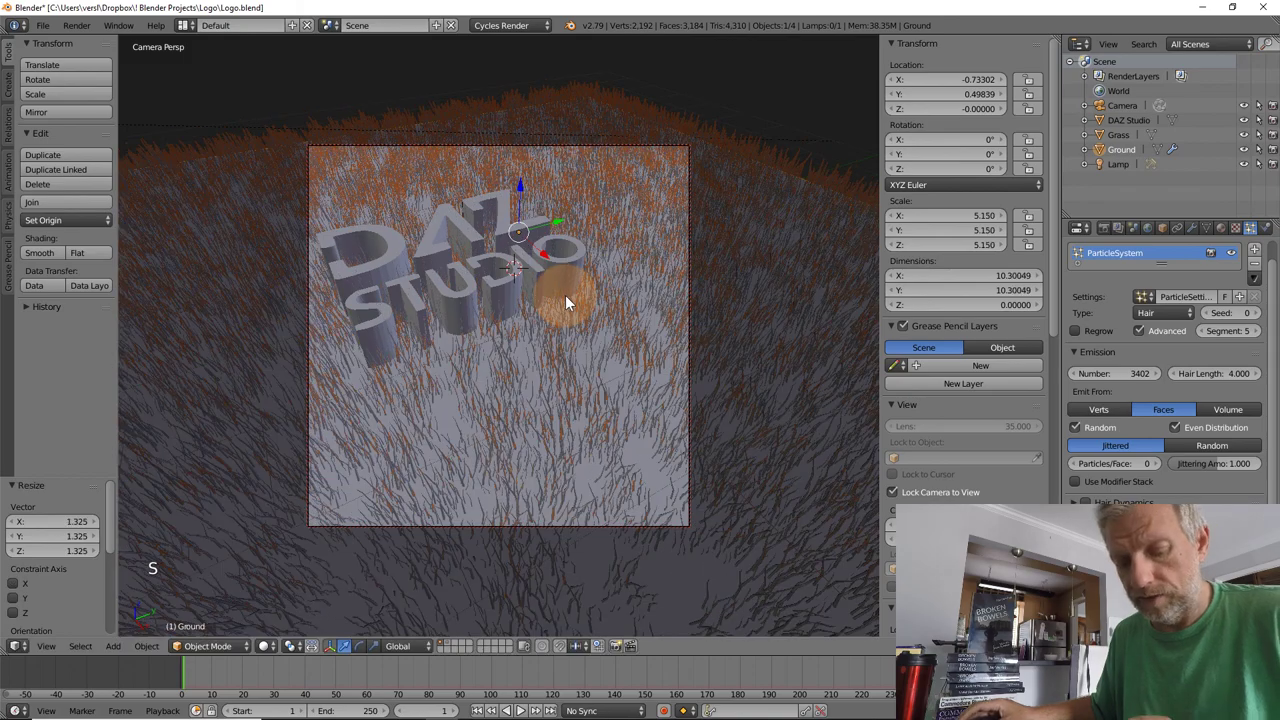
key("g")
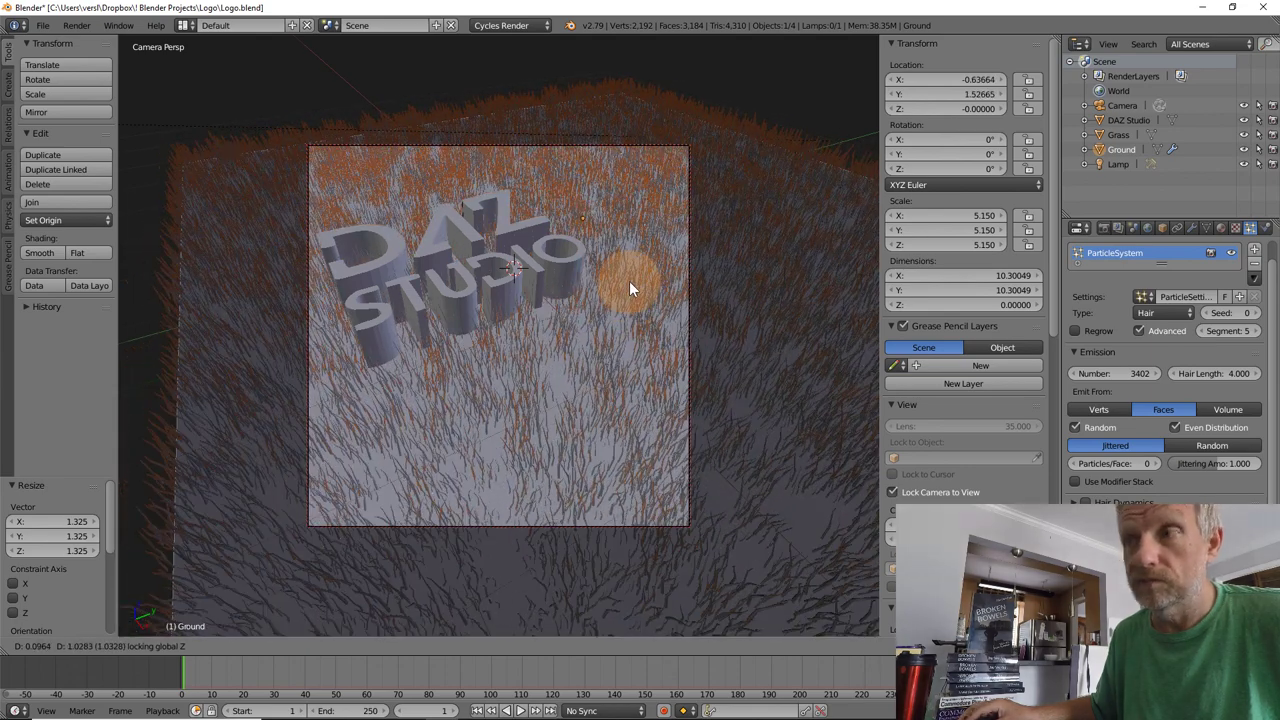
left_click(629, 281)
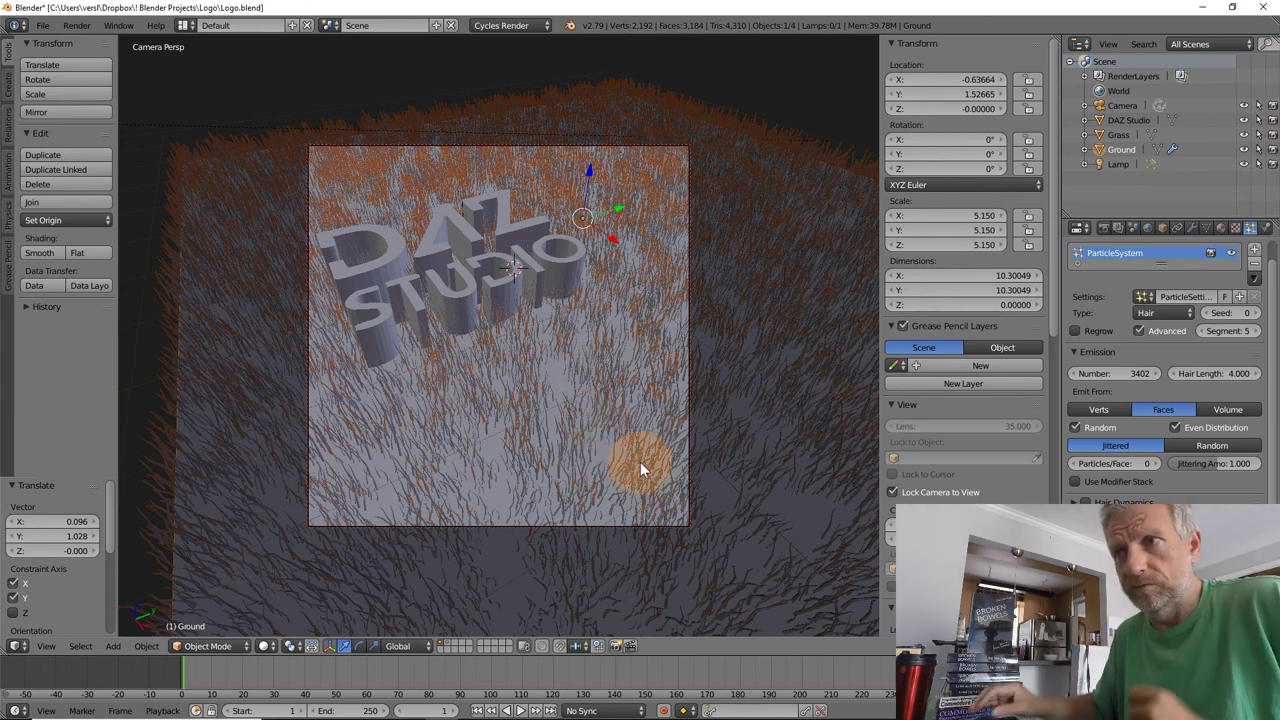
- Preview the reframed logo and enlarged grass field in Rendered shading
left_click(266, 646)
left_click(302, 547)
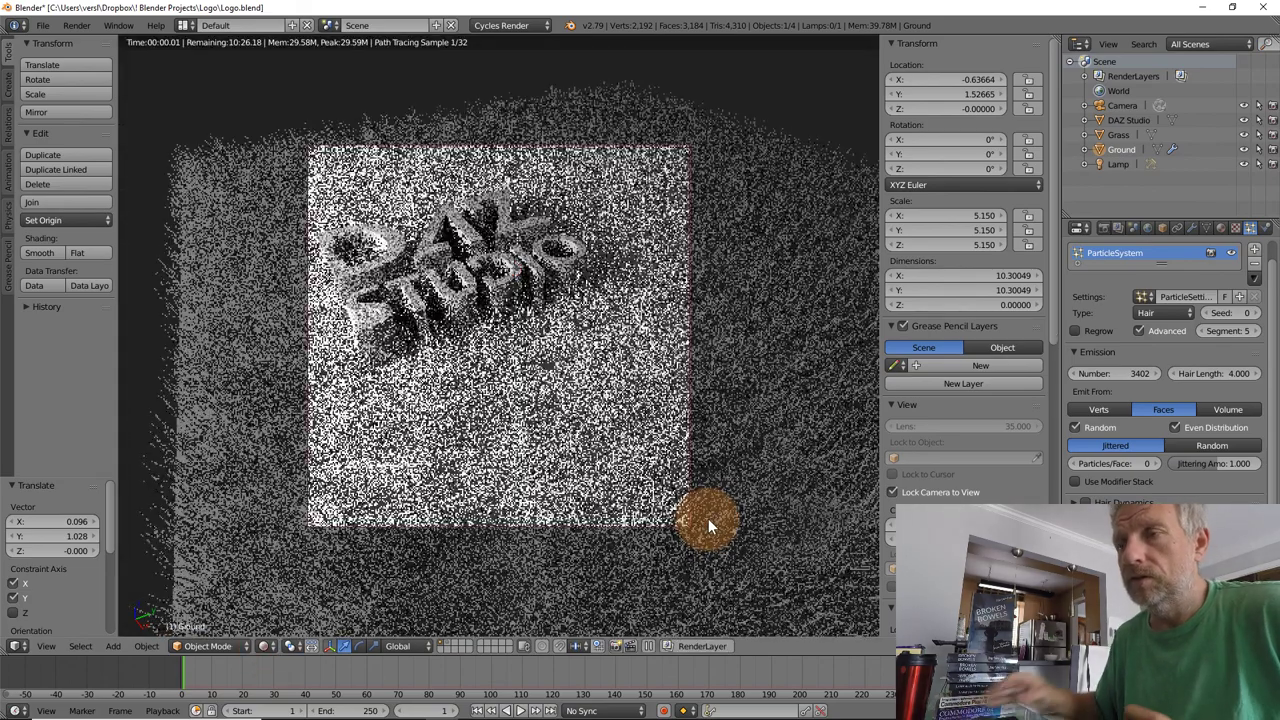